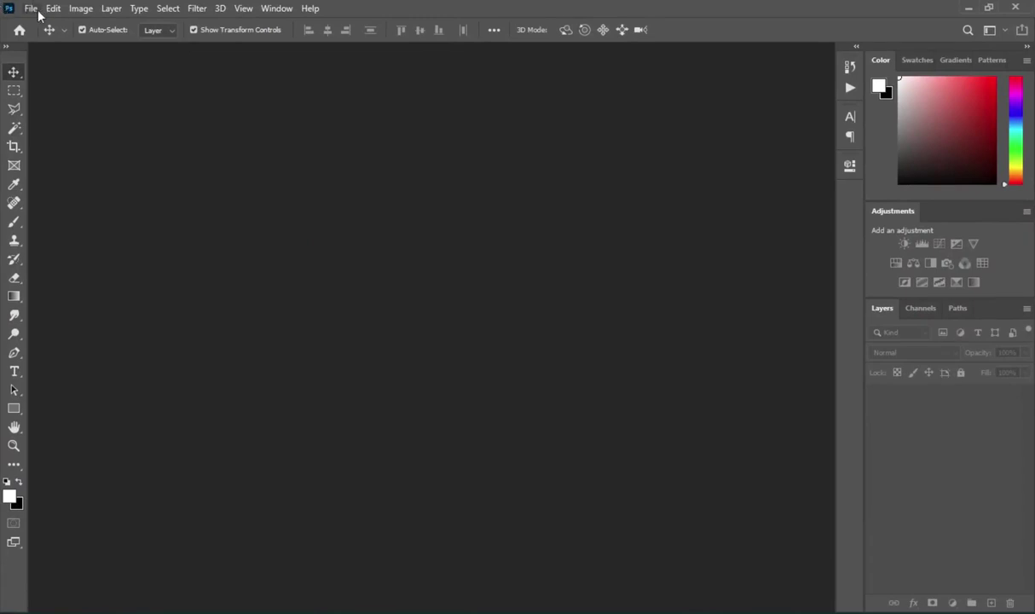
# Step: Create a new portrait document from the A5 print preset at 300 ppi, with its dimensions in inches
pyautogui.click(34, 11)
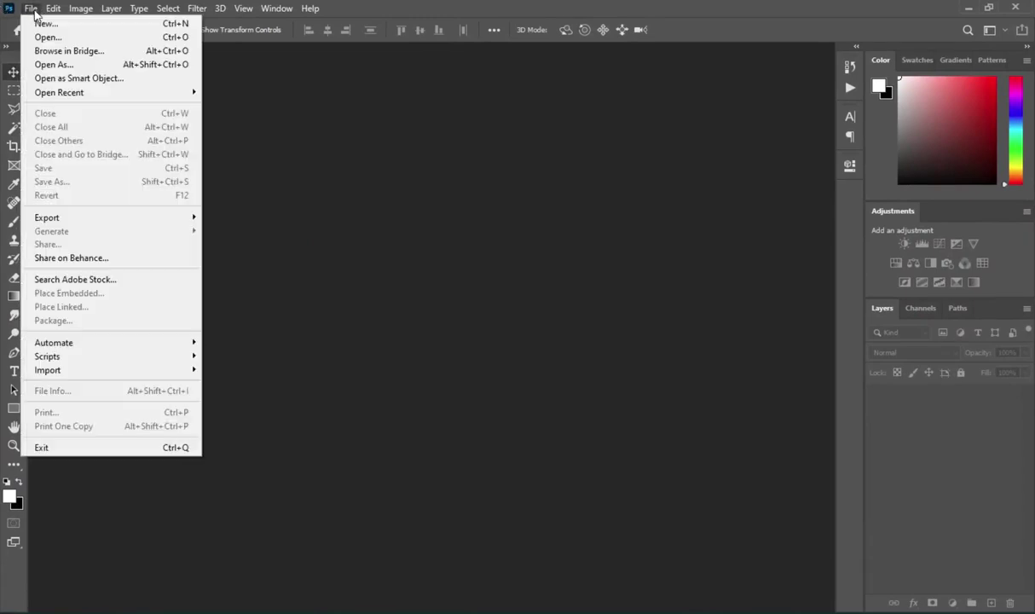
pyautogui.click(44, 23)
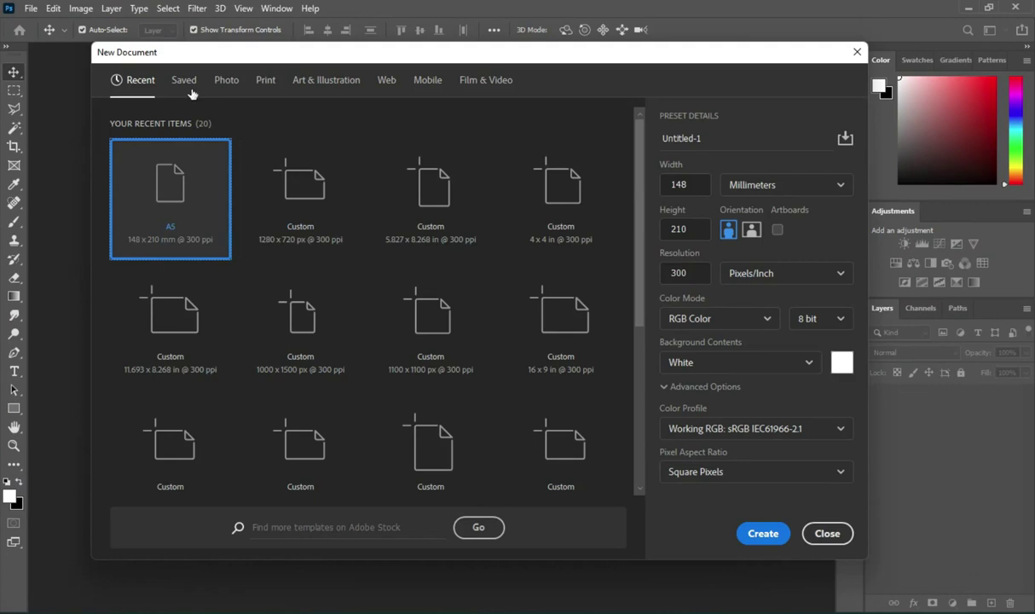
pyautogui.click(265, 79)
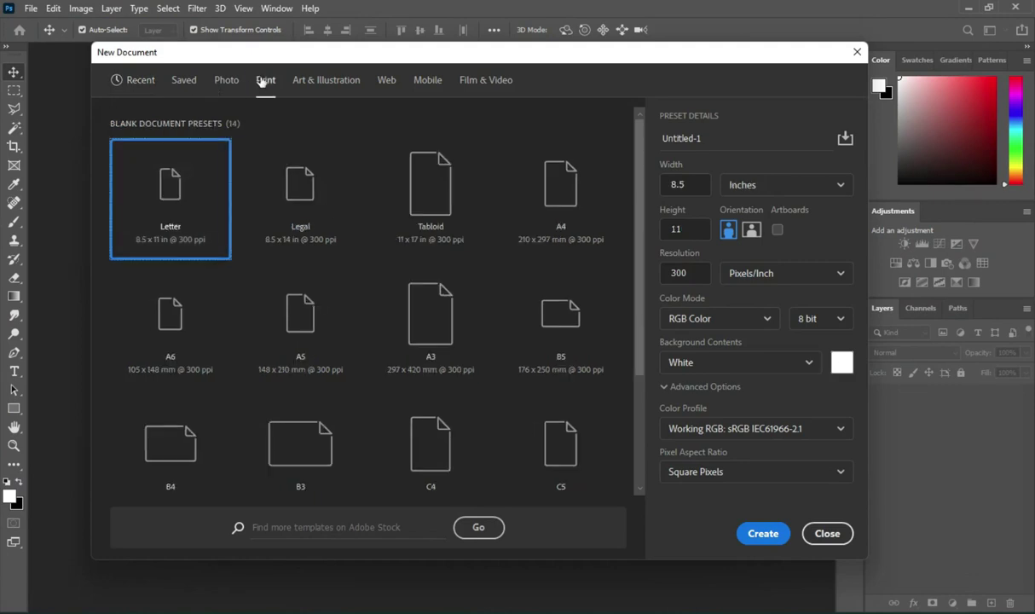
pyautogui.click(302, 329)
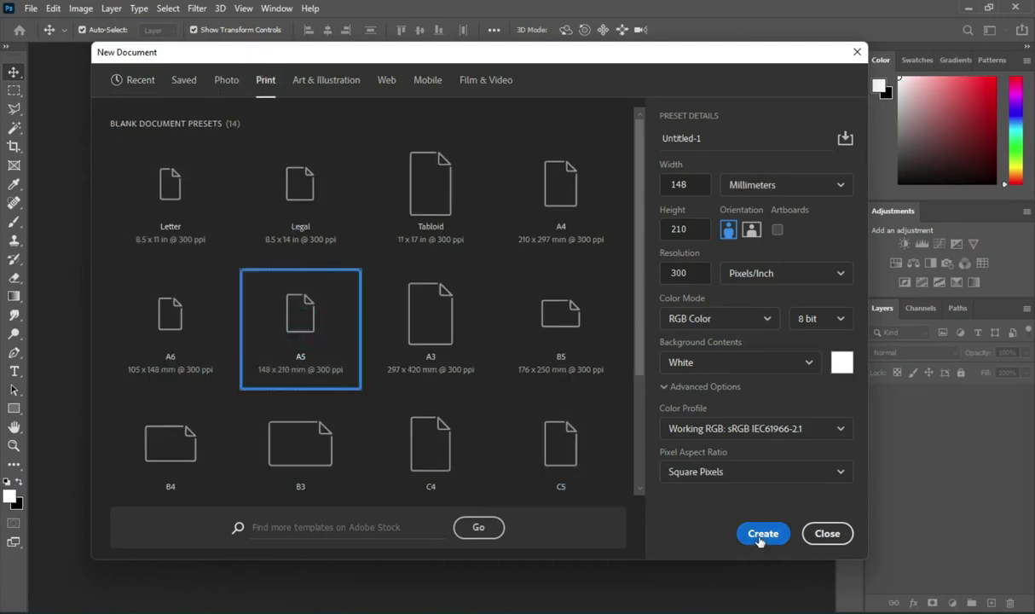
pyautogui.click(758, 196)
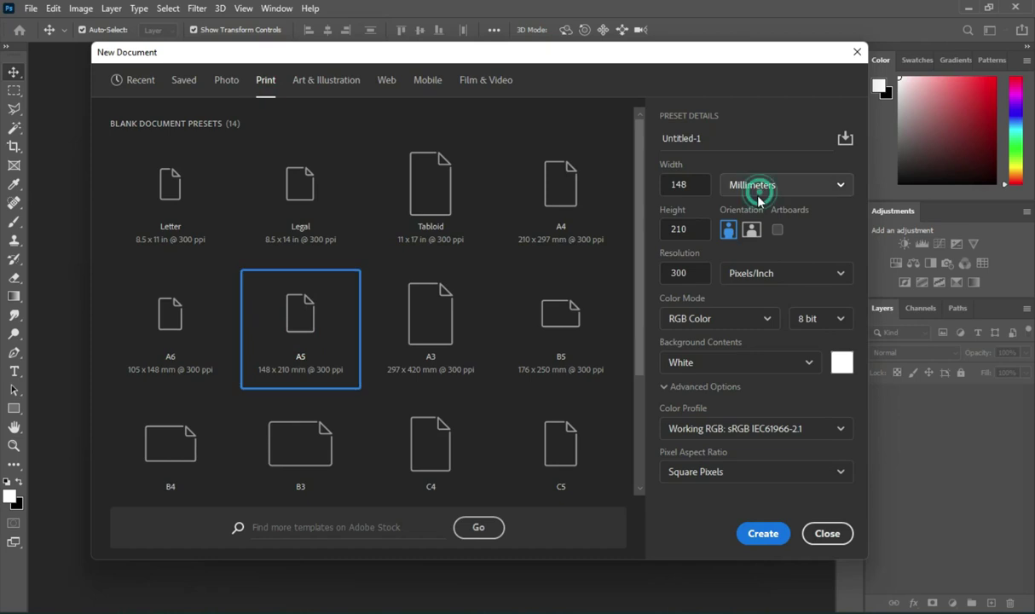
pyautogui.click(725, 225)
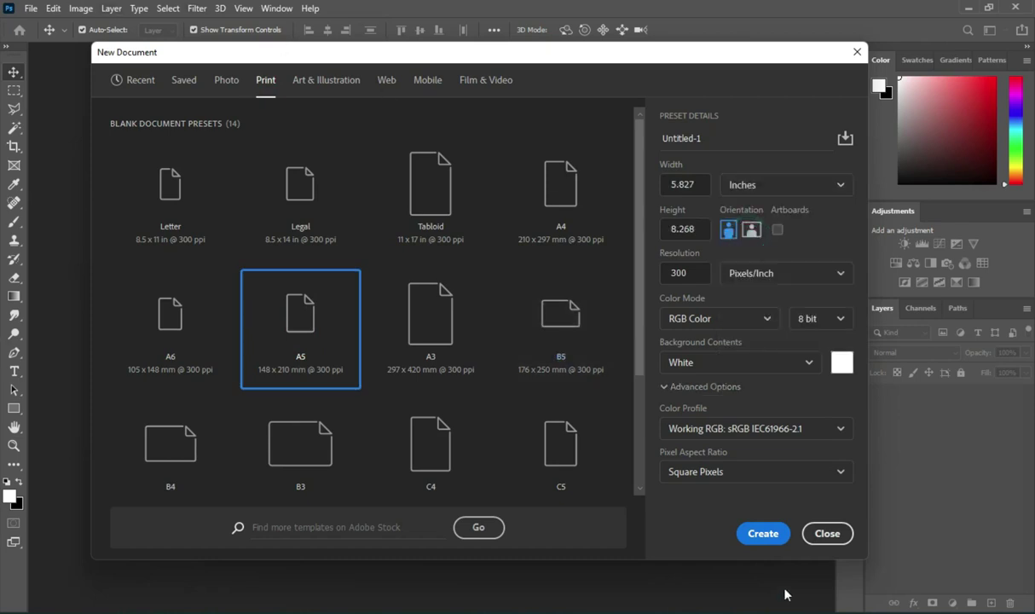
pyautogui.click(769, 540)
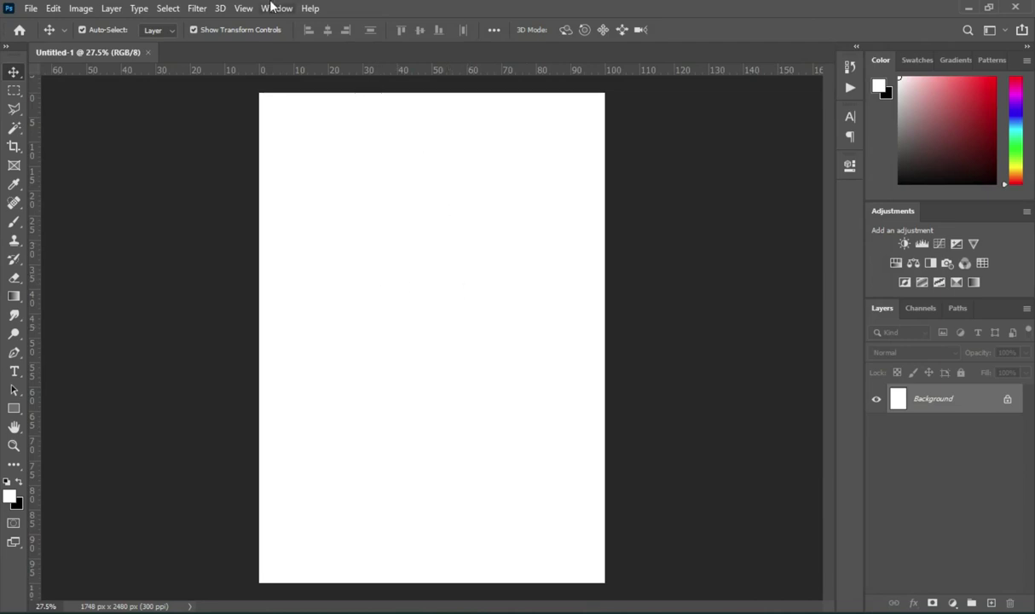
# Step: Place the red and purple light-burst image from the Night of Restoration folder so it fills the page
pyautogui.hotkey('alt', 'Tab')
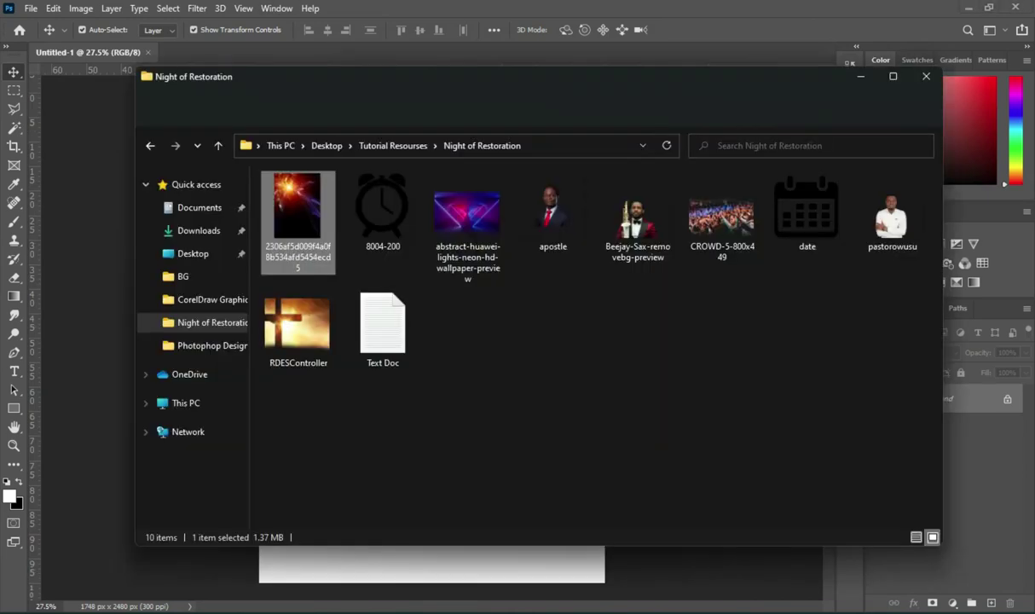
pyautogui.click(534, 418)
pyautogui.moveTo(264, 223); pyautogui.dragTo(286, 255)
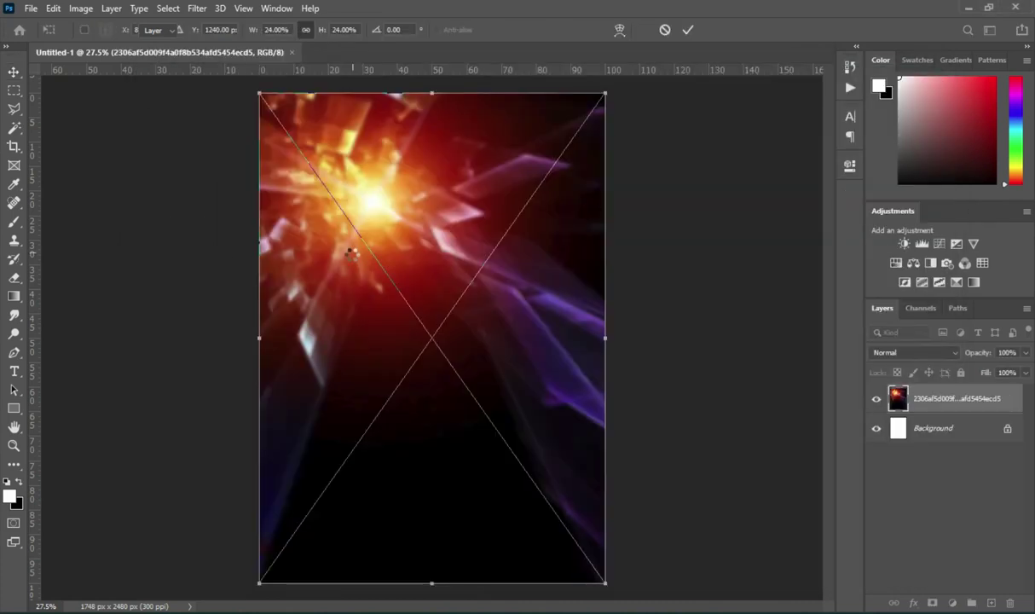
pyautogui.press('Return')
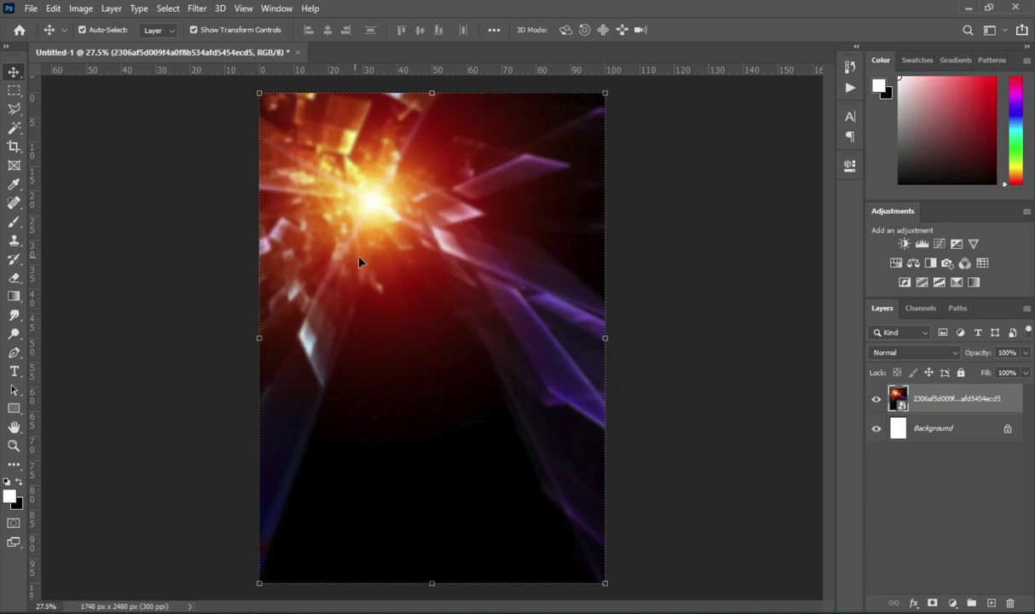
pyautogui.click(653, 373)
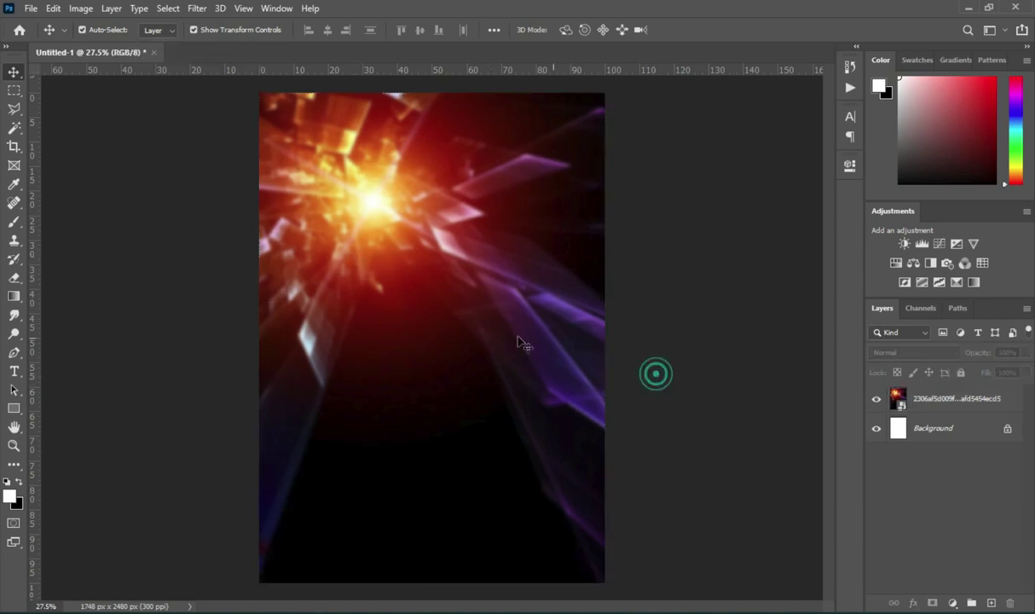
pyautogui.click(478, 316)
pyautogui.click(693, 486)
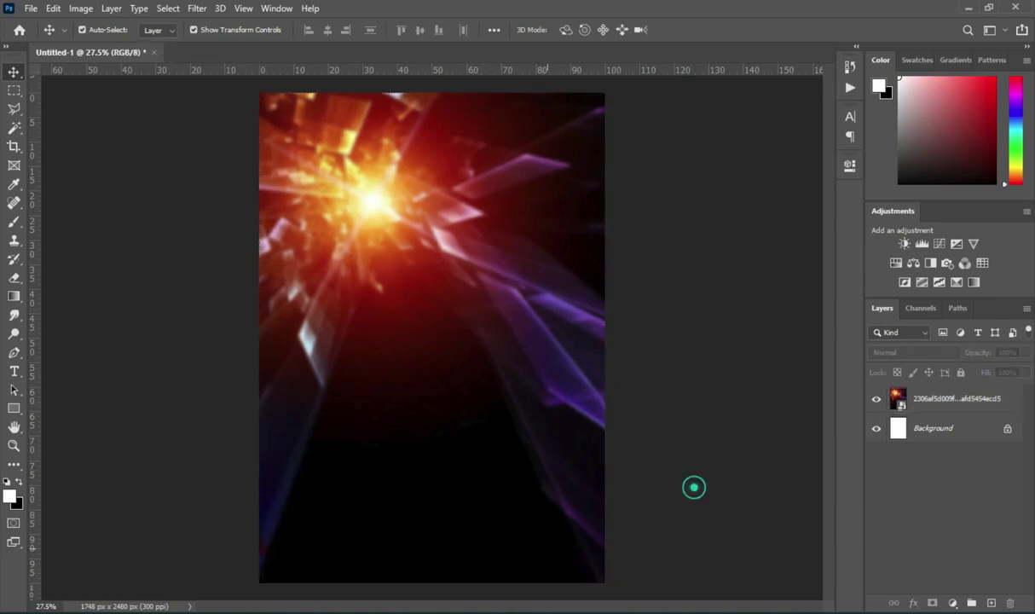
# Step: Place the RDESController cross image flush with the page's upper edge and set its blend mode to Soft Light
pyautogui.hotkey('alt', 'Tab')
pyautogui.click(300, 337)
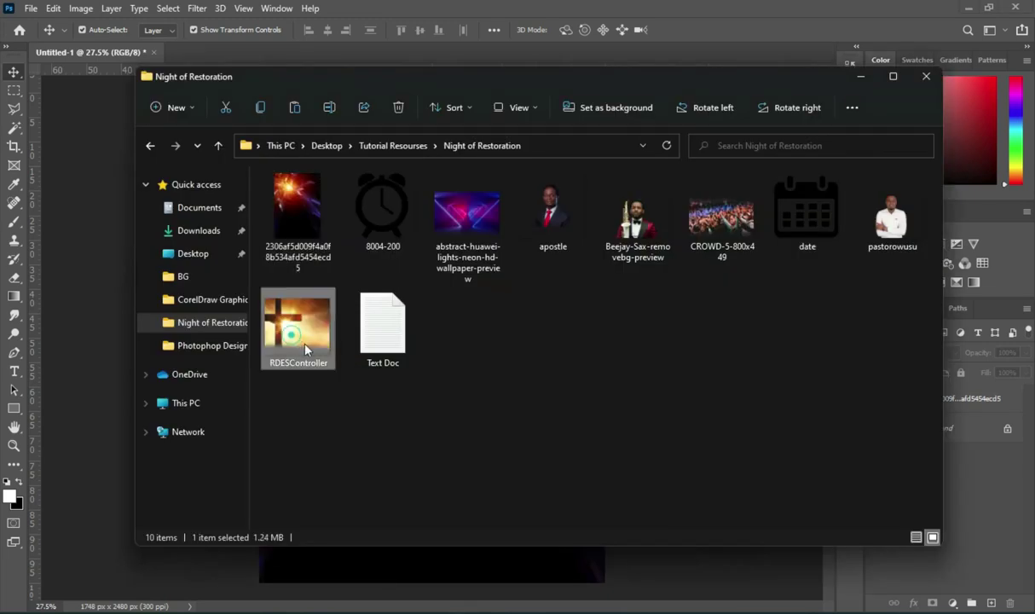
pyautogui.click(125, 348)
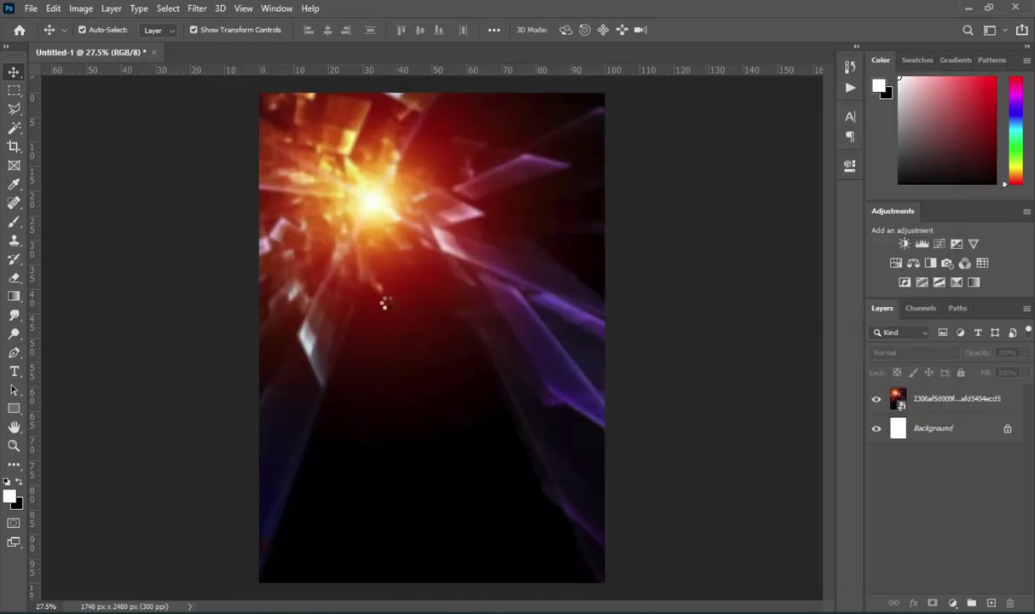
pyautogui.moveTo(387, 301); pyautogui.dragTo(388, 301)
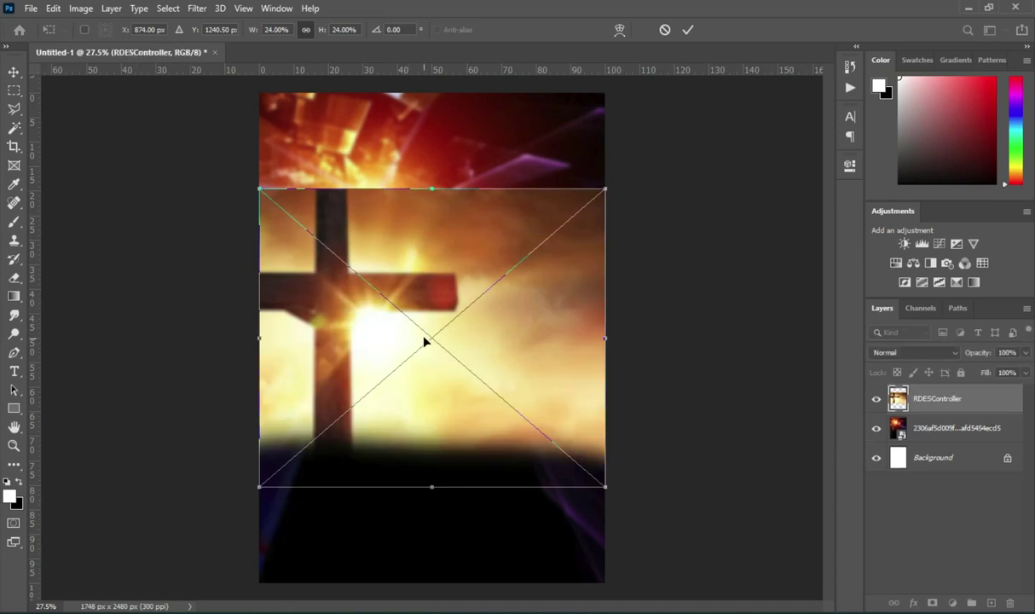
pyautogui.moveTo(425, 342); pyautogui.dragTo(420, 248)
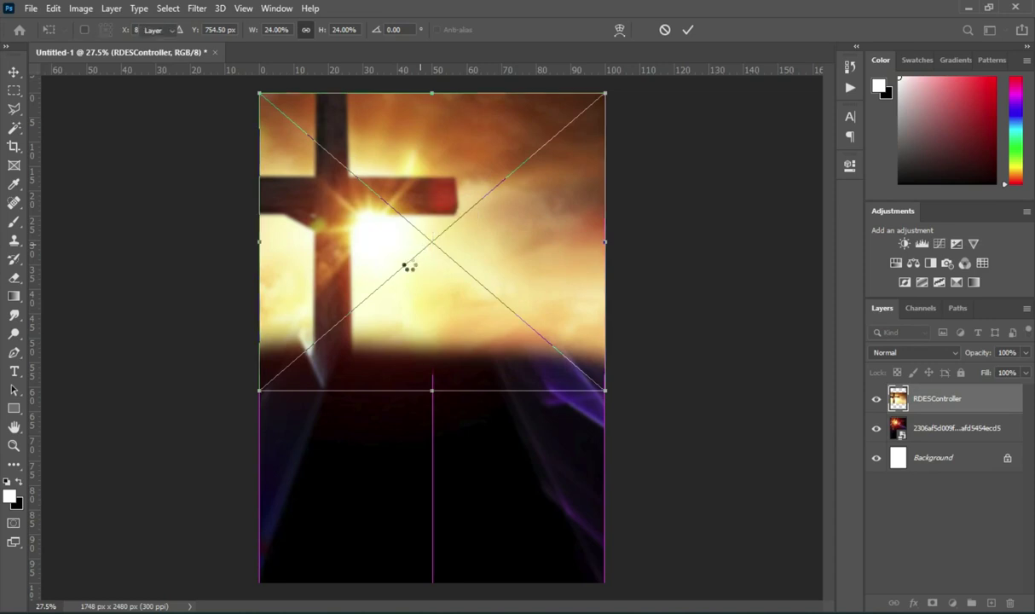
pyautogui.press('Return')
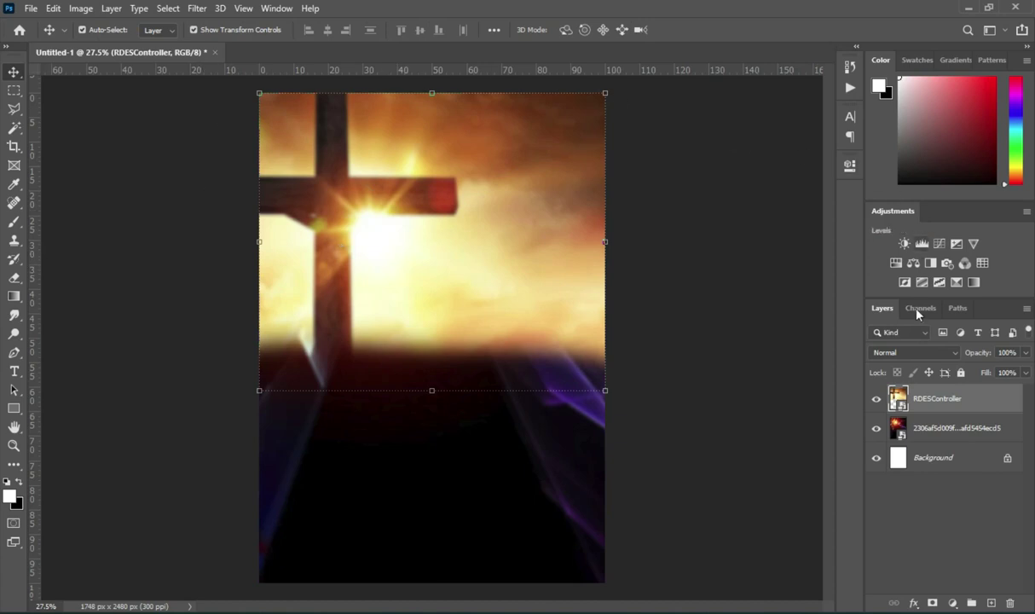
pyautogui.click(901, 352)
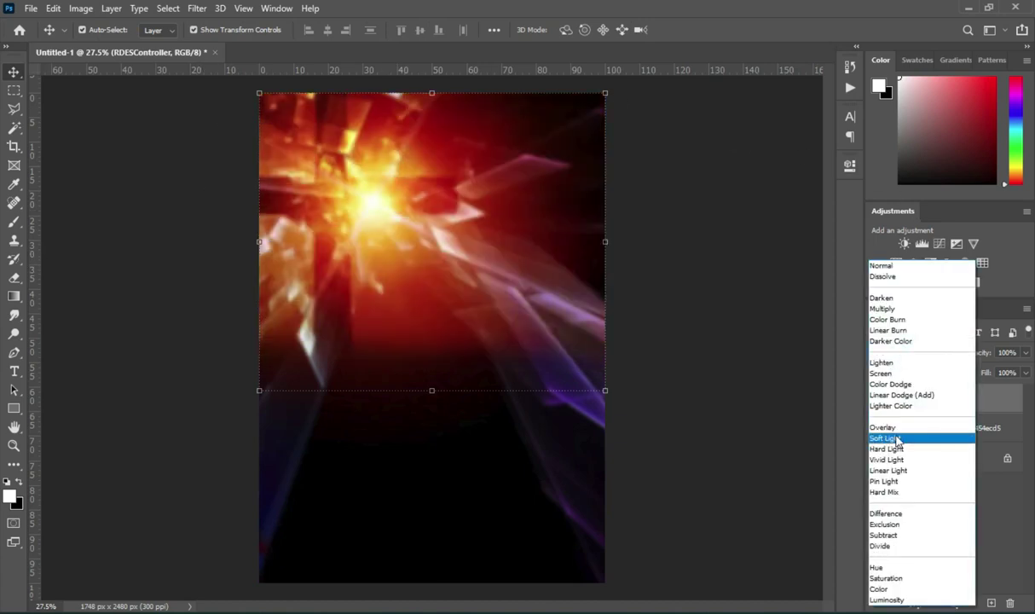
pyautogui.click(898, 439)
# Step: Apply a Gaussian Blur with a radius of 8.8 pixels to the light-burst layer and collapse its smart filter list
pyautogui.click(532, 414)
pyautogui.click(193, 10)
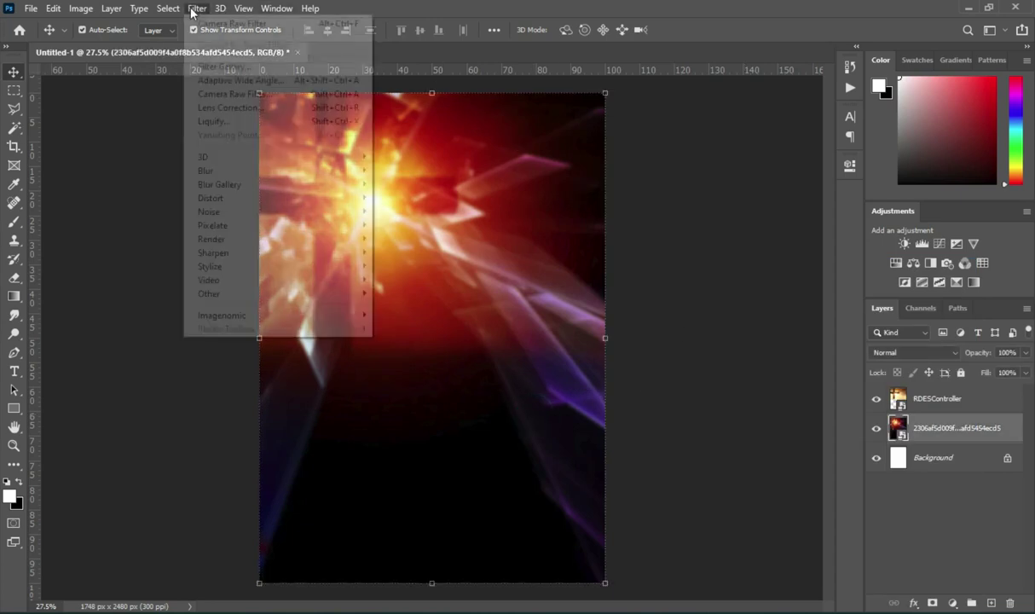
pyautogui.moveTo(223, 170)
pyautogui.click(423, 224)
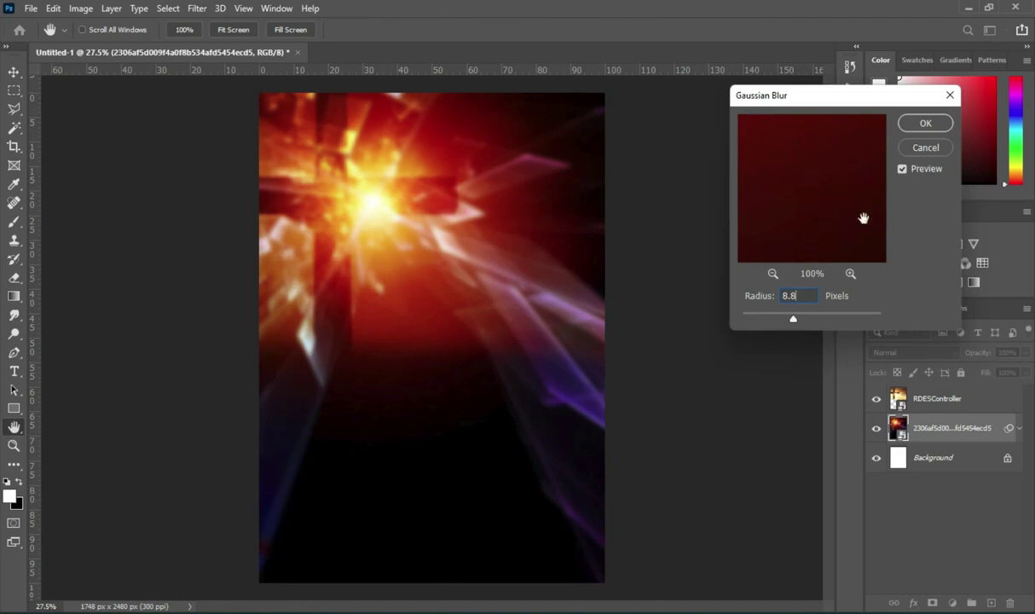
pyautogui.click(925, 124)
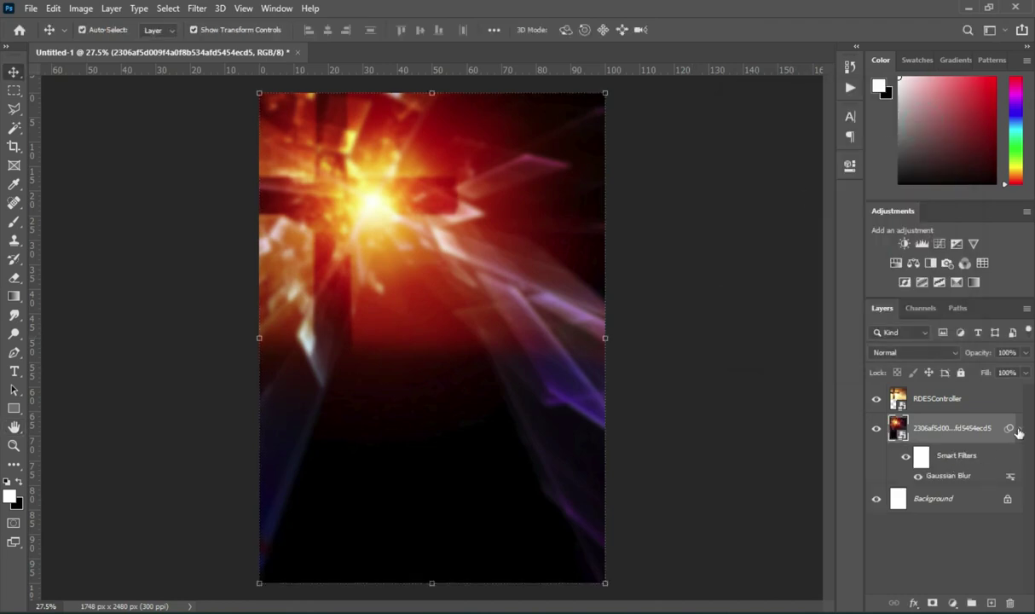
pyautogui.click(1018, 429)
# Step: Apply a Gaussian Blur with a radius of 8.6 pixels to the RDESController layer and collapse its smart filter list
pyautogui.click(967, 399)
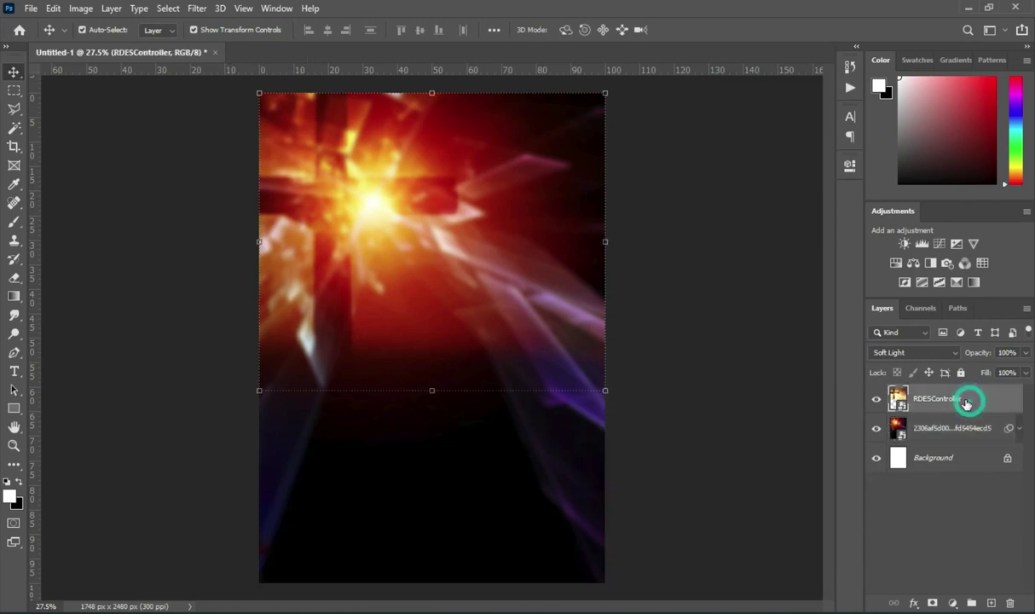
pyautogui.click(196, 8)
pyautogui.moveTo(261, 170)
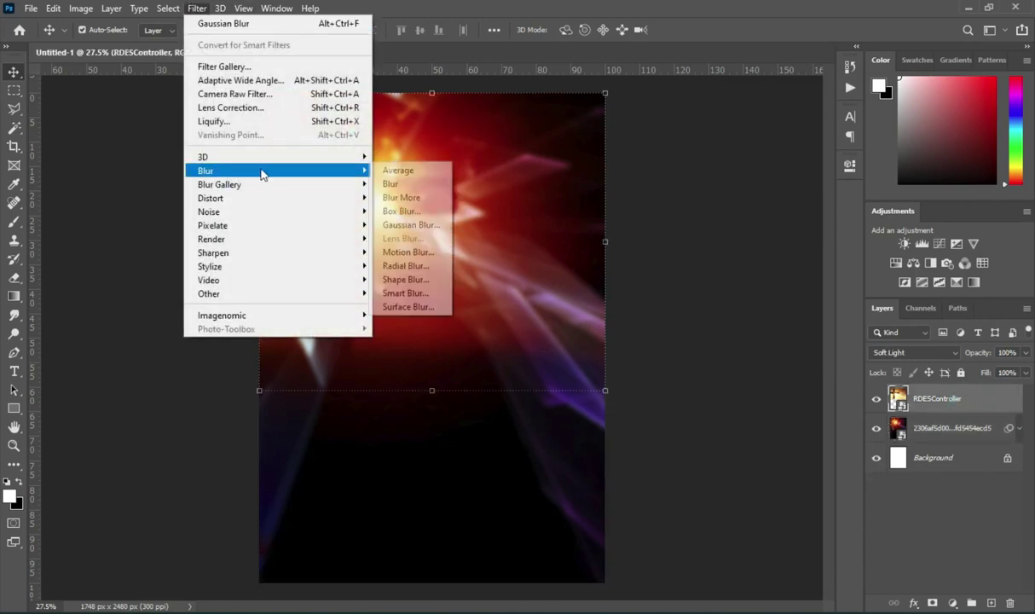
pyautogui.click(416, 227)
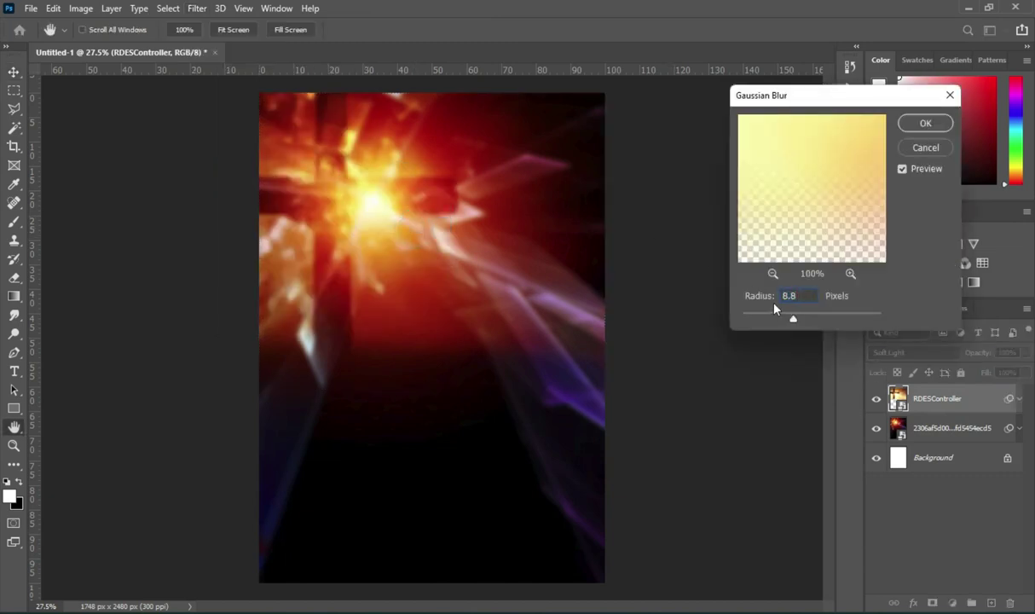
pyautogui.write('8.6')
pyautogui.press('Return')
pyautogui.click(686, 274)
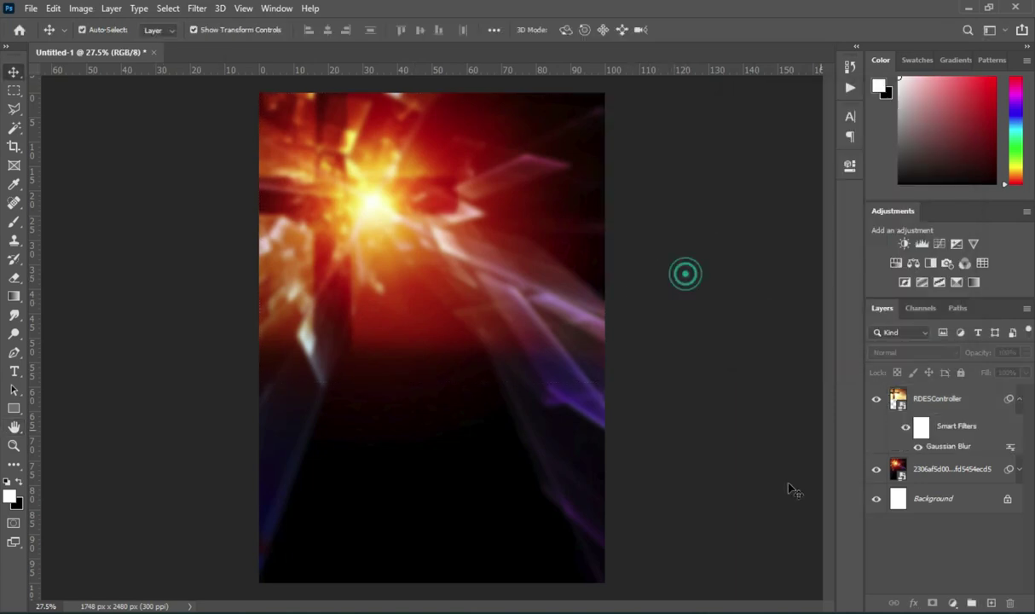
pyautogui.click(1020, 400)
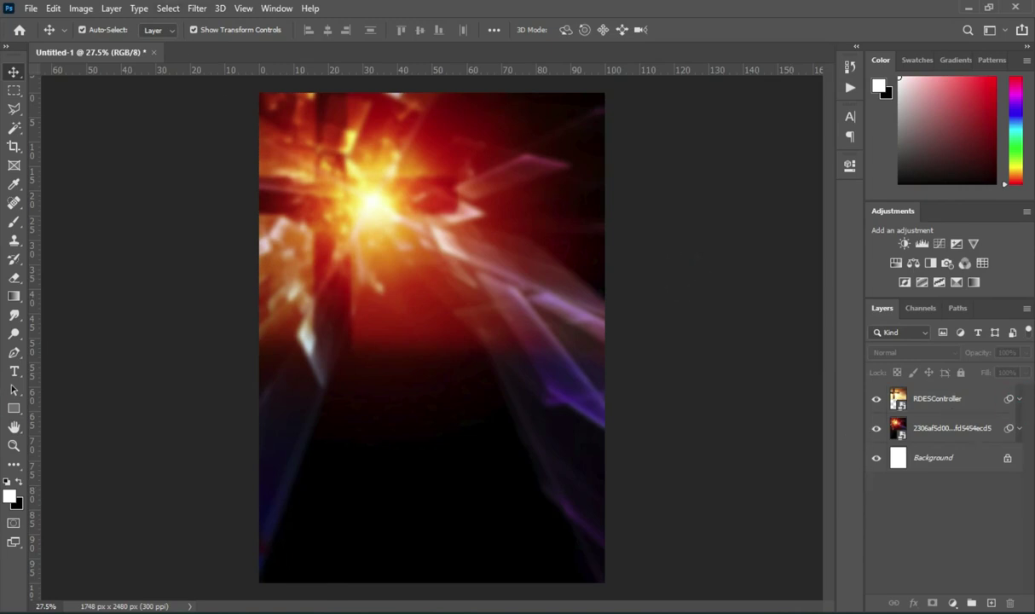
# Step: Place the CROWD-5-800x449 image slightly below the middle of the page and set its blend mode to Soft Light
pyautogui.hotkey('alt', 'Tab')
pyautogui.moveTo(698, 220); pyautogui.dragTo(577, 565)
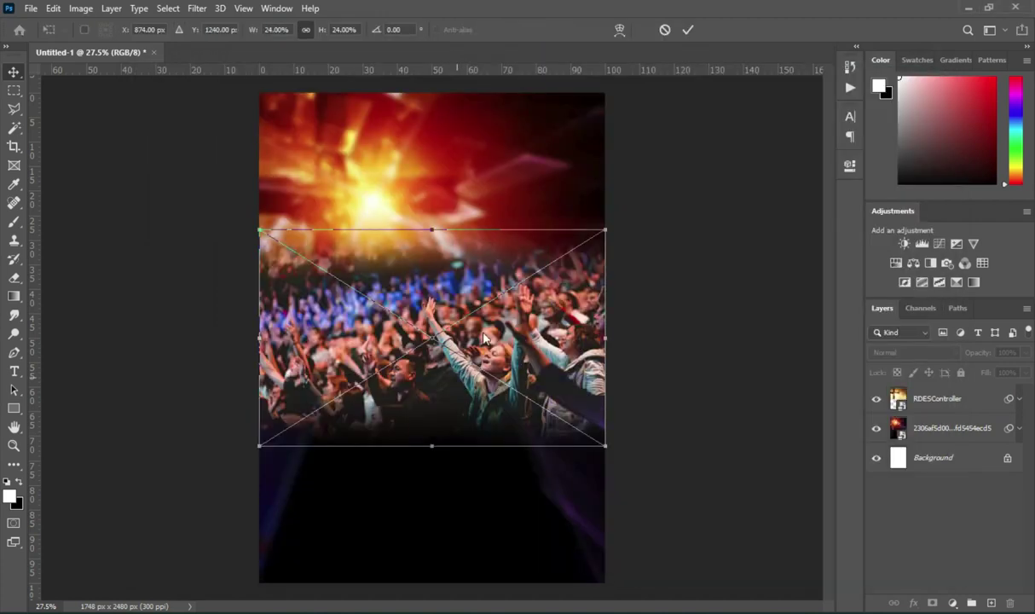
pyautogui.moveTo(451, 372); pyautogui.dragTo(449, 422)
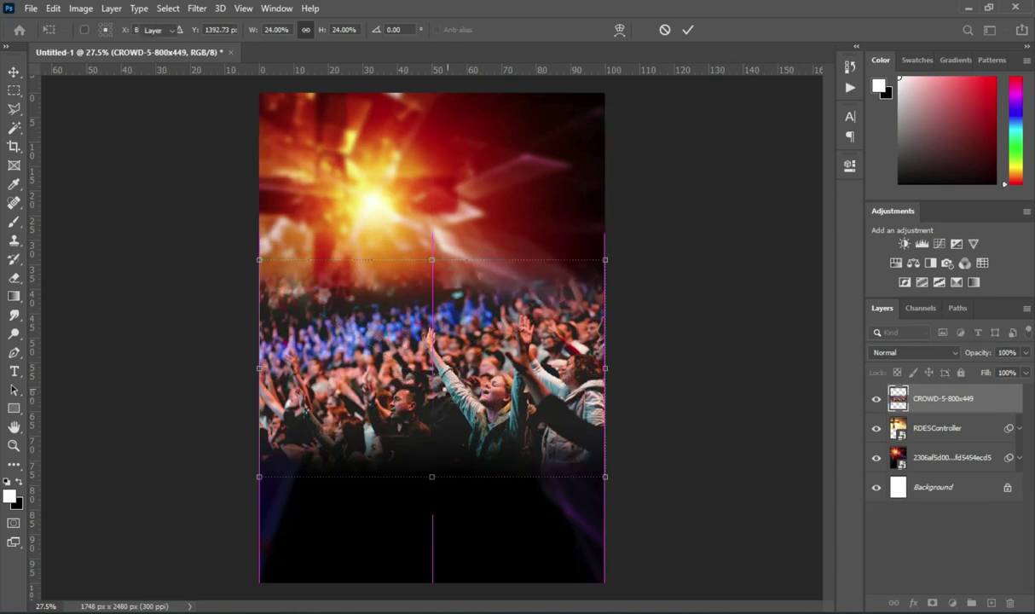
pyautogui.press('Return')
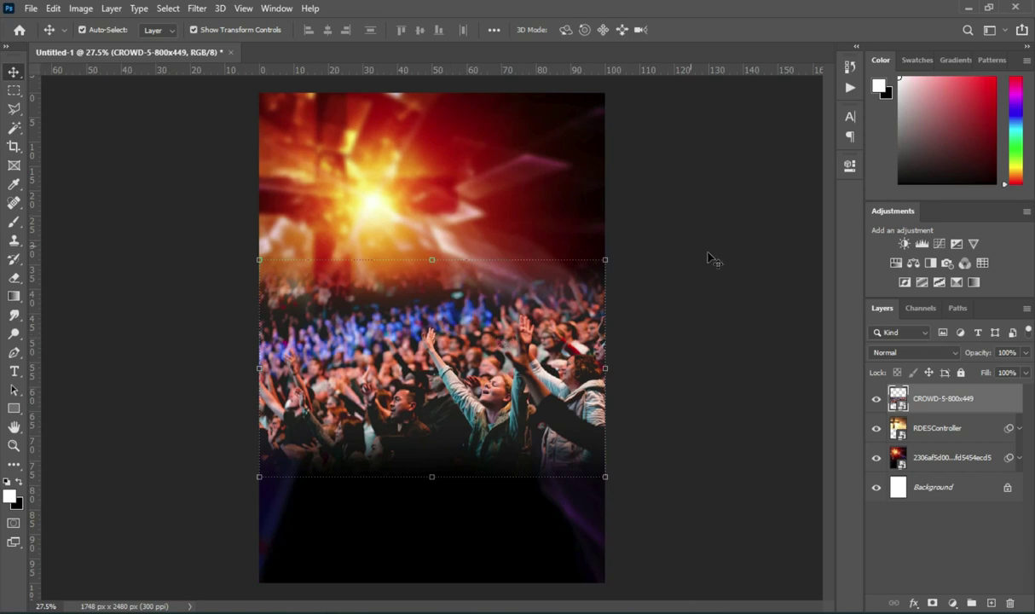
pyautogui.click(936, 353)
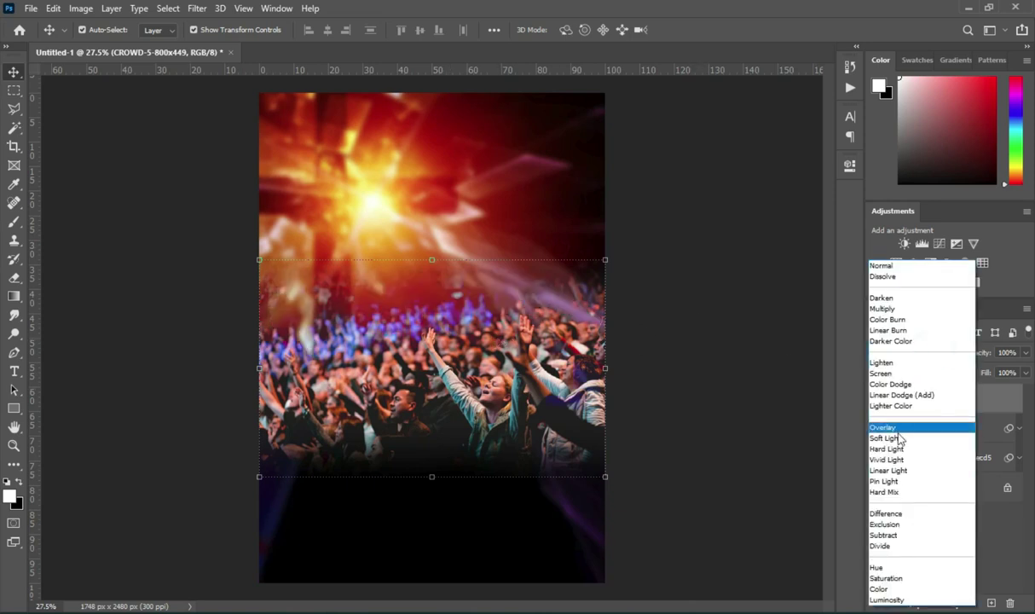
pyautogui.click(899, 440)
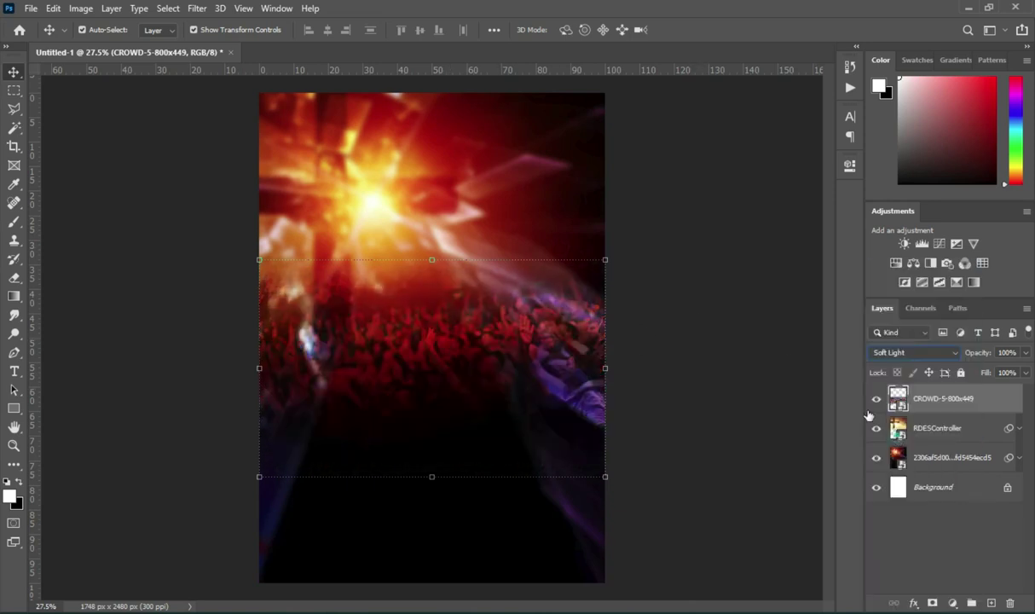
# Step: Move the crowd image slightly further down the page and deselect it
pyautogui.click(753, 338)
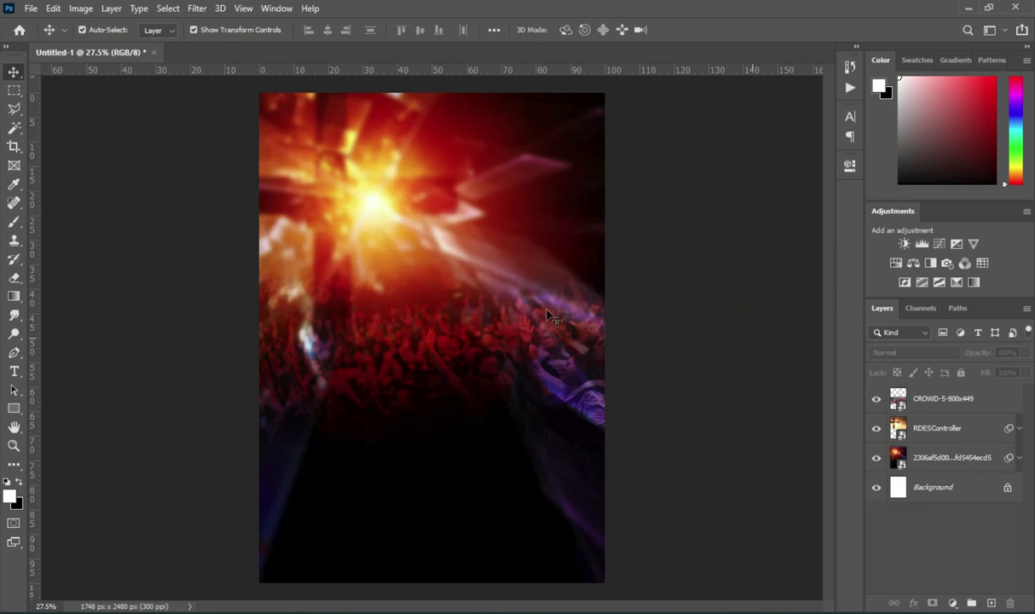
pyautogui.moveTo(517, 363); pyautogui.dragTo(521, 385)
pyautogui.click(678, 327)
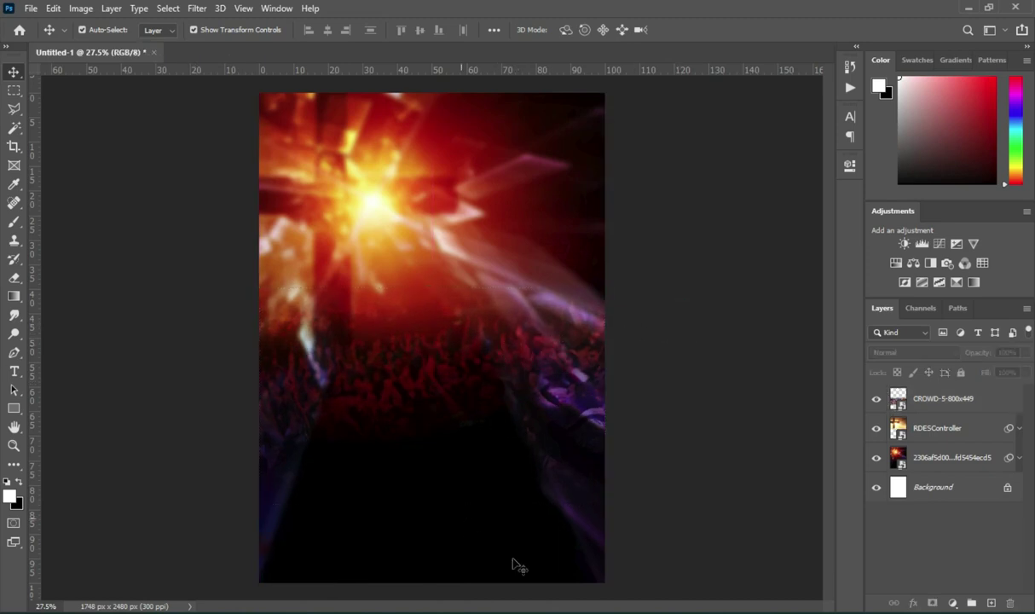
# Step: Place the saxophonist cutout image on the flyer, scale it down and position it left of the page's centre
pyautogui.hotkey('alt', 'Tab')
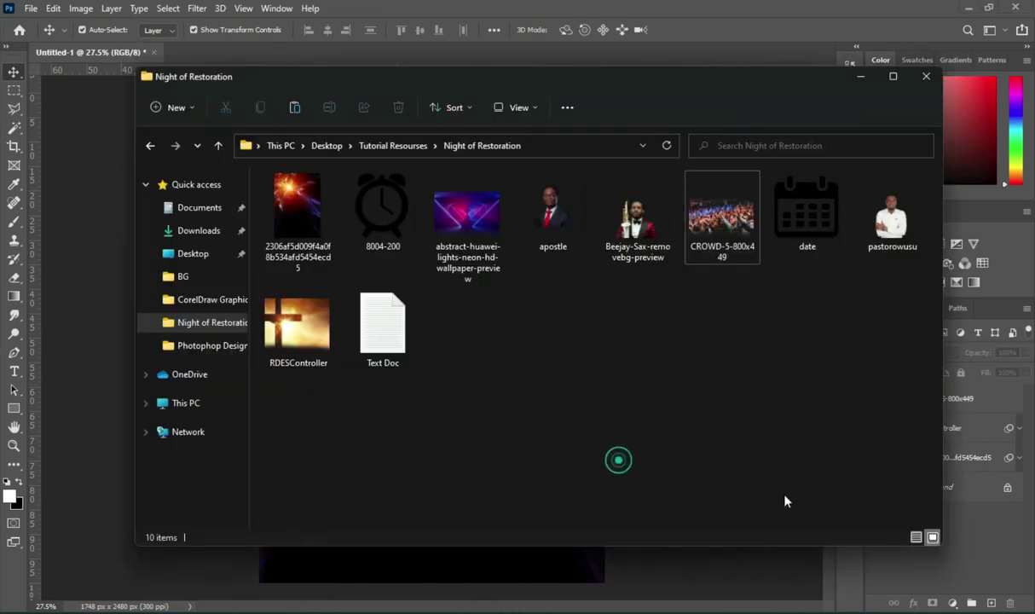
pyautogui.click(640, 224)
pyautogui.moveTo(641, 235); pyautogui.dragTo(390, 346)
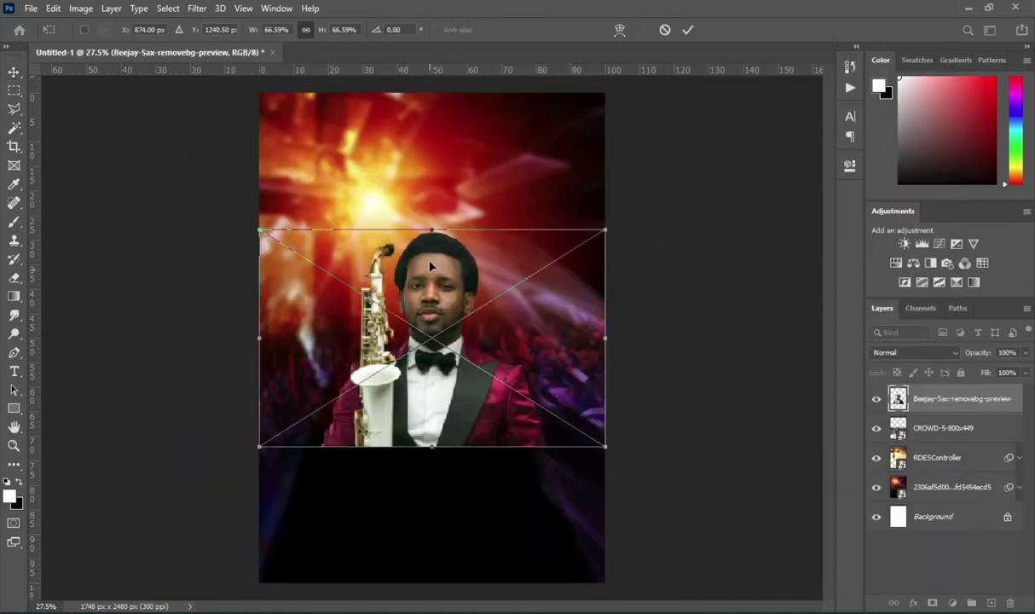
pyautogui.moveTo(431, 231); pyautogui.dragTo(431, 290)
pyautogui.moveTo(432, 367); pyautogui.dragTo(373, 363)
pyautogui.press('Return')
# Step: Place the apostle image, scale it and position it in the page's centre, in front of the saxophonist
pyautogui.click(495, 609)
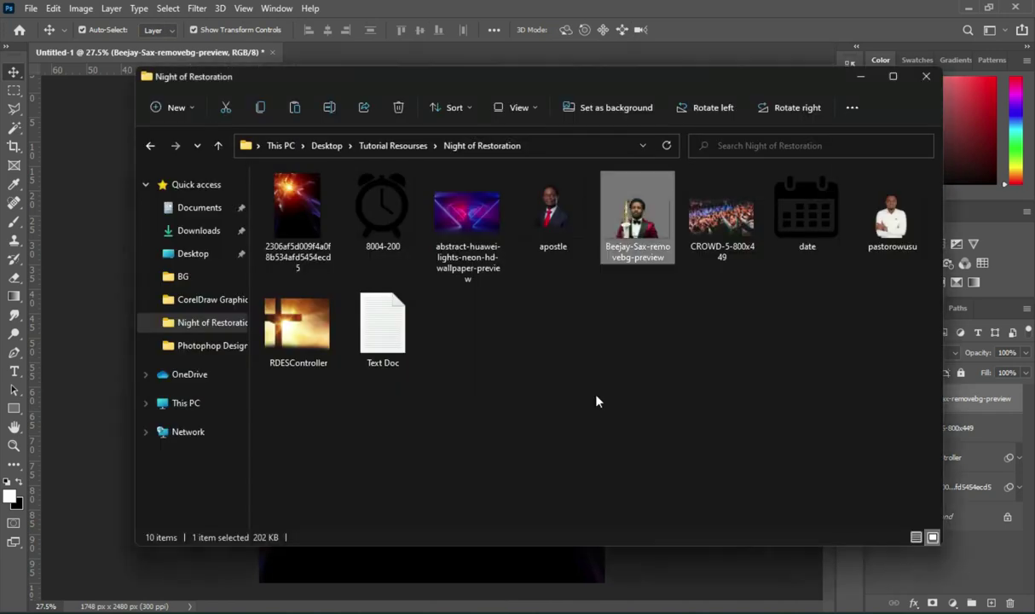
pyautogui.moveTo(552, 214); pyautogui.dragTo(383, 281)
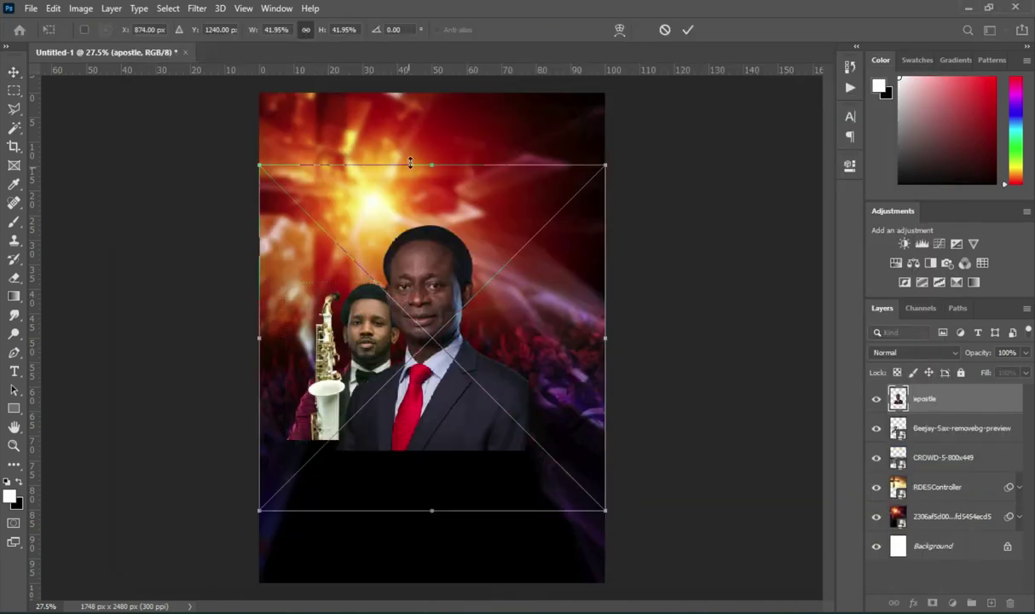
pyautogui.moveTo(437, 165); pyautogui.dragTo(434, 149)
pyautogui.moveTo(429, 304); pyautogui.dragTo(438, 340)
pyautogui.moveTo(447, 552); pyautogui.dragTo(439, 498)
pyautogui.moveTo(444, 403); pyautogui.dragTo(442, 413)
pyautogui.press('Return')
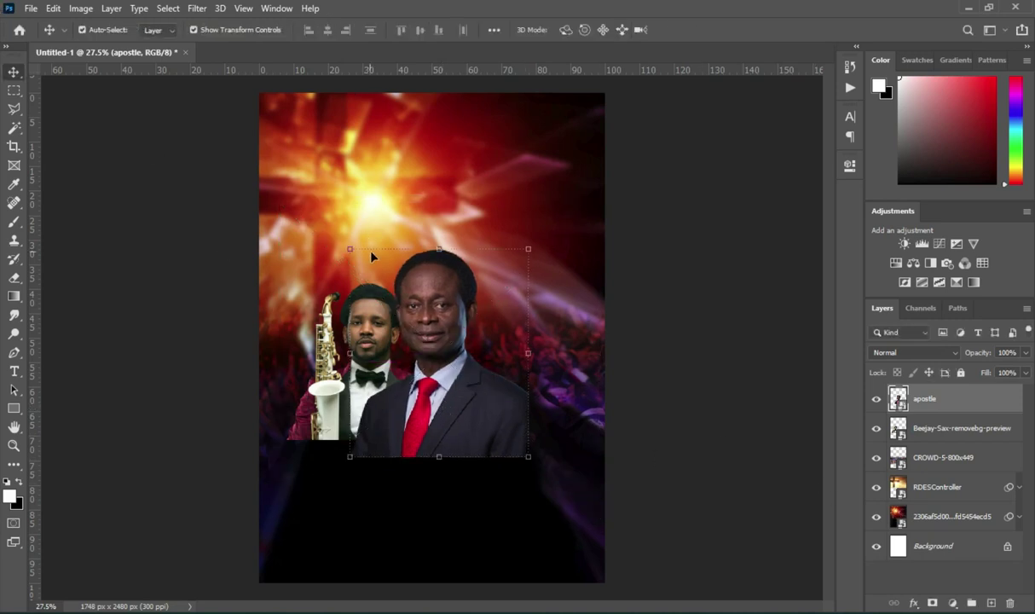
pyautogui.click(672, 275)
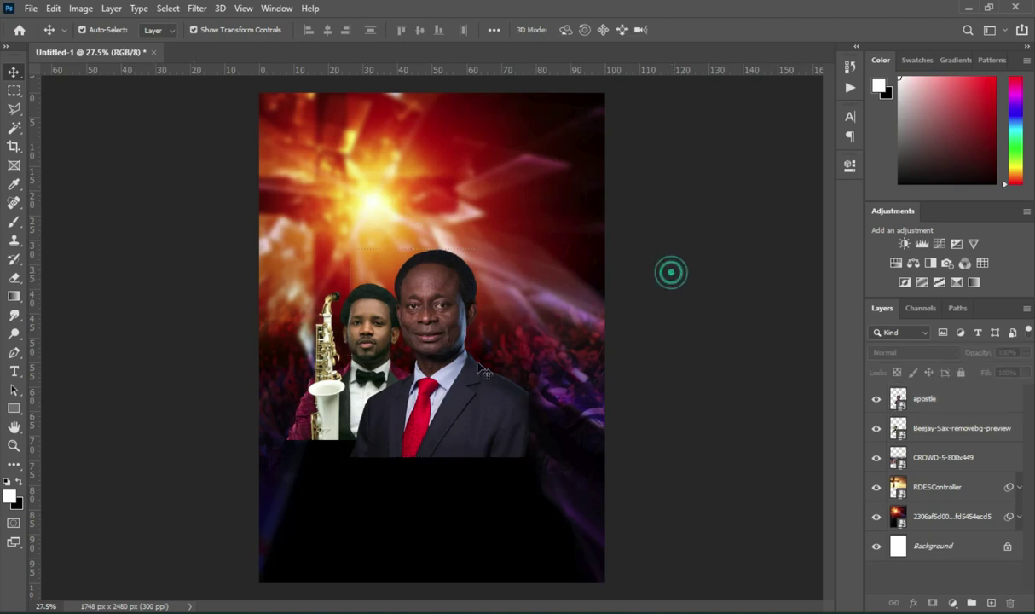
# Step: Place the white-shirted pastor image, scale it to 20.39% and position it to the right of the apostle
pyautogui.click(442, 362)
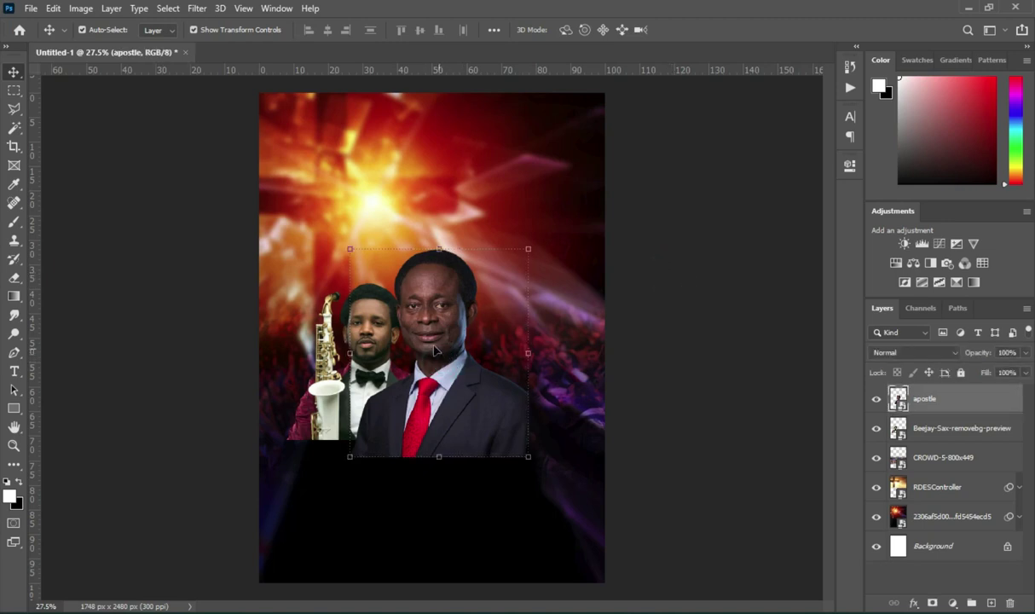
pyautogui.hotkey('alt', 'Tab')
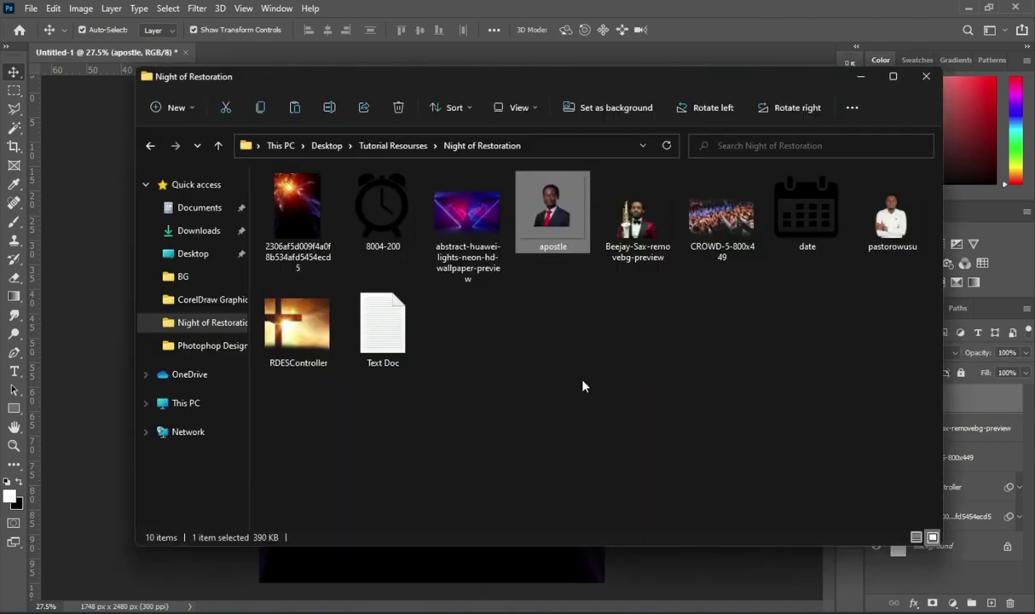
pyautogui.click(892, 215)
pyautogui.moveTo(892, 217); pyautogui.dragTo(403, 461)
pyautogui.moveTo(144, 300); pyautogui.dragTo(485, 372)
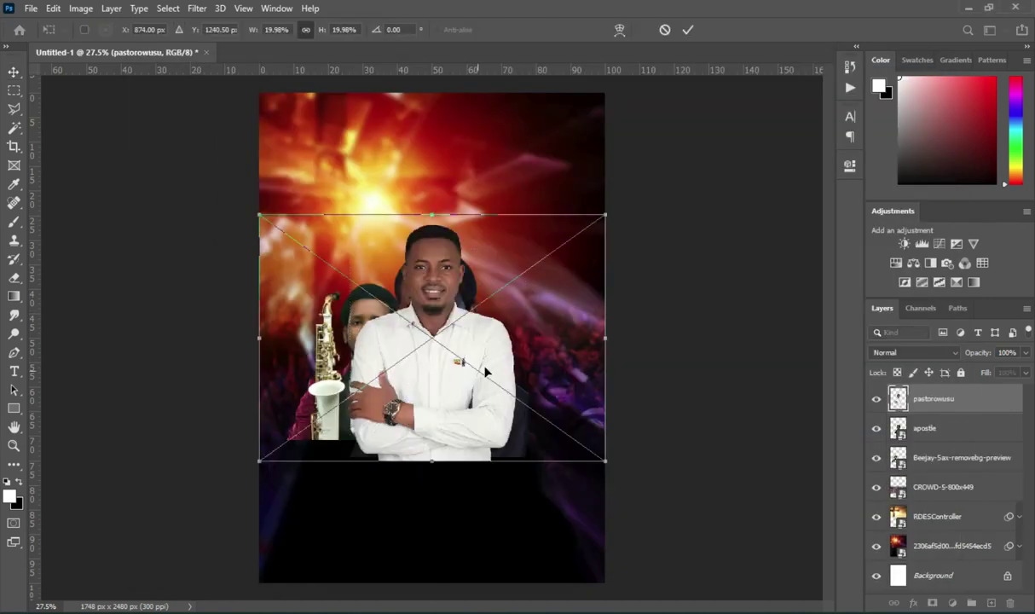
pyautogui.moveTo(431, 218); pyautogui.dragTo(432, 210)
pyautogui.moveTo(447, 300); pyautogui.dragTo(503, 379)
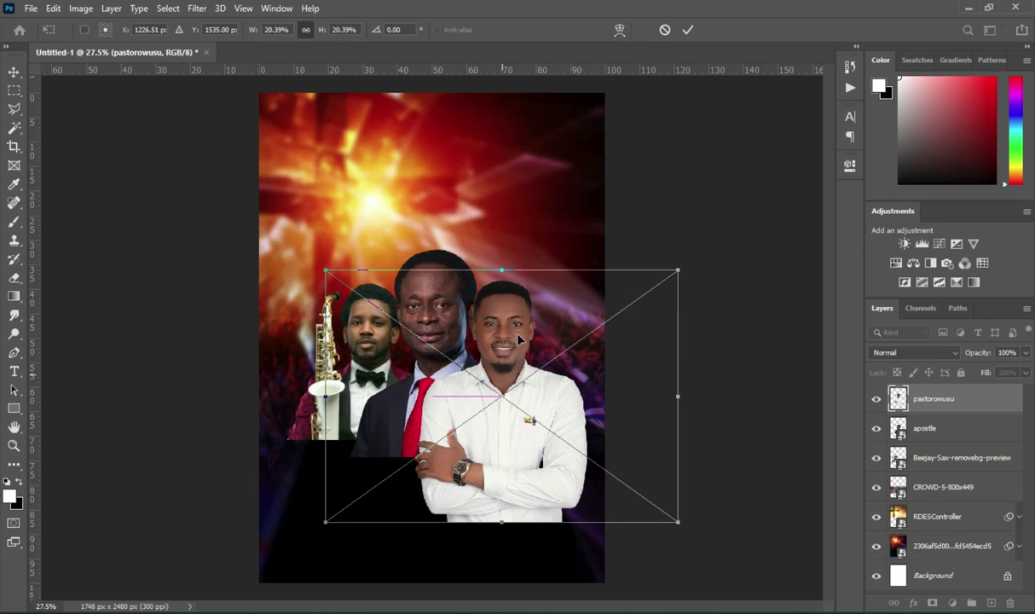
pyautogui.click(687, 32)
# Step: Move the pastor layer below the apostle layer and fine-tune the pastor's position beside him
pyautogui.moveTo(975, 411); pyautogui.dragTo(975, 442)
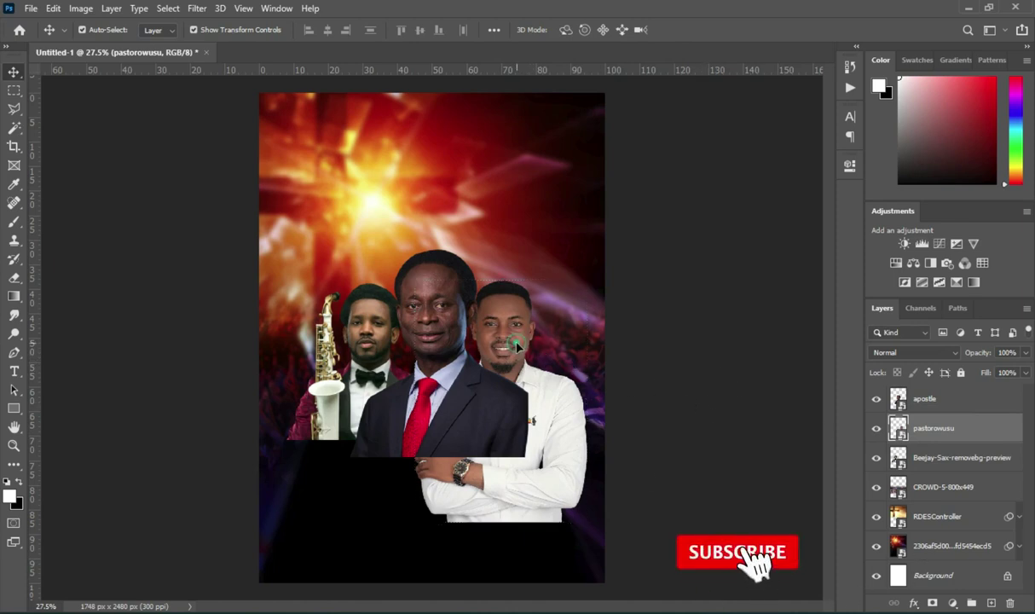
pyautogui.moveTo(517, 344); pyautogui.dragTo(517, 341)
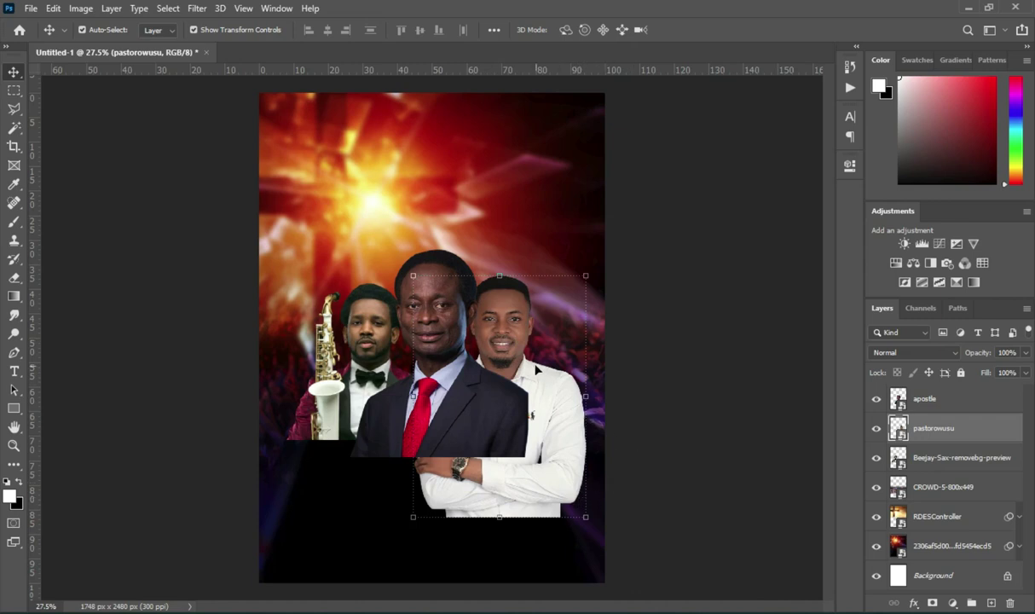
pyautogui.moveTo(515, 364); pyautogui.dragTo(515, 365)
pyautogui.moveTo(516, 364); pyautogui.dragTo(530, 374)
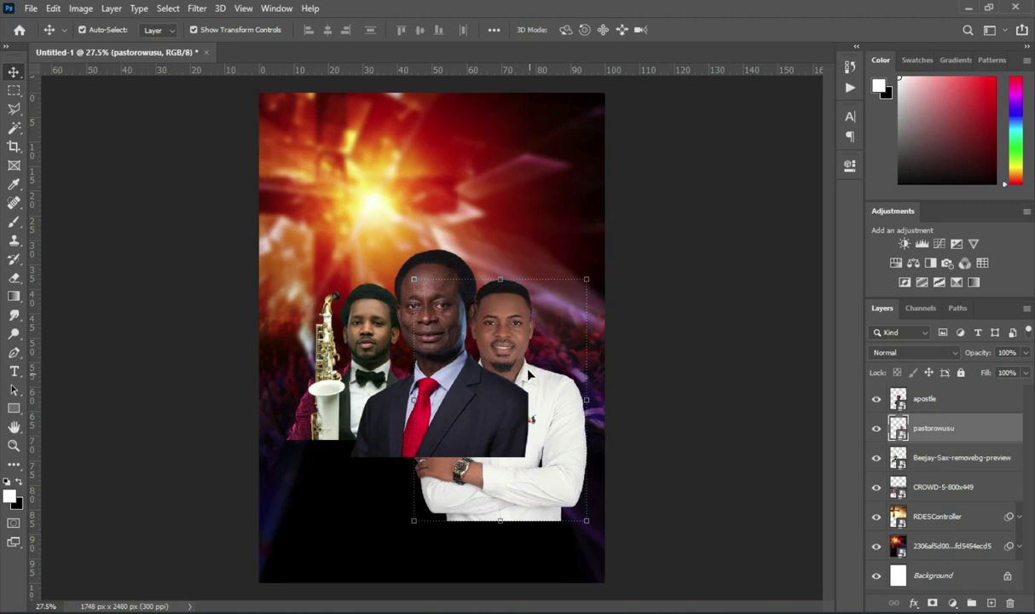
# Step: Scale the saxophonist cutout to 51.48%, keeping it beside the apostle
pyautogui.click(366, 324)
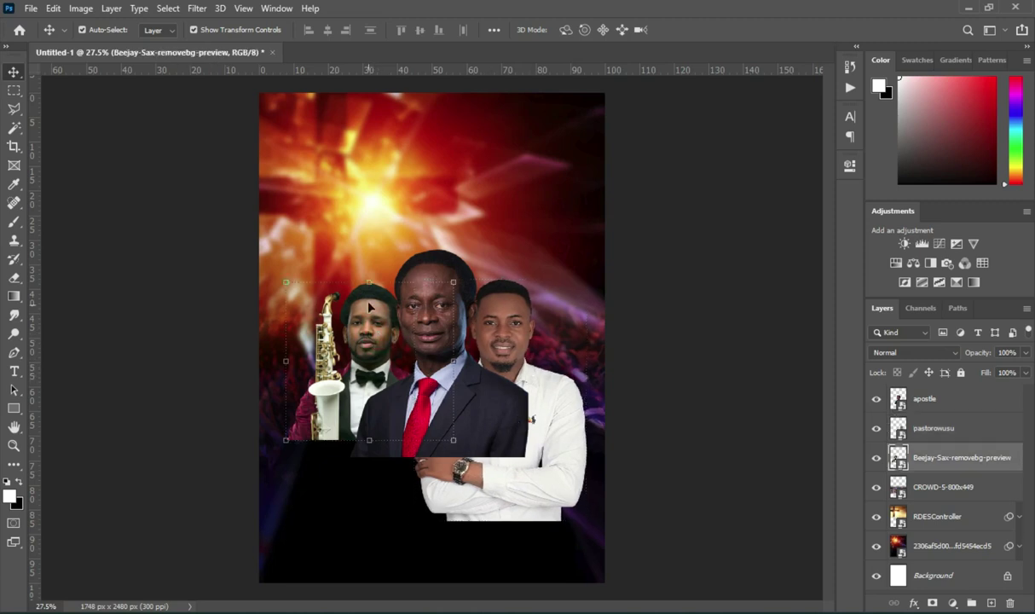
pyautogui.moveTo(369, 281); pyautogui.dragTo(361, 296)
pyautogui.moveTo(368, 441); pyautogui.dragTo(368, 452)
pyautogui.click(687, 29)
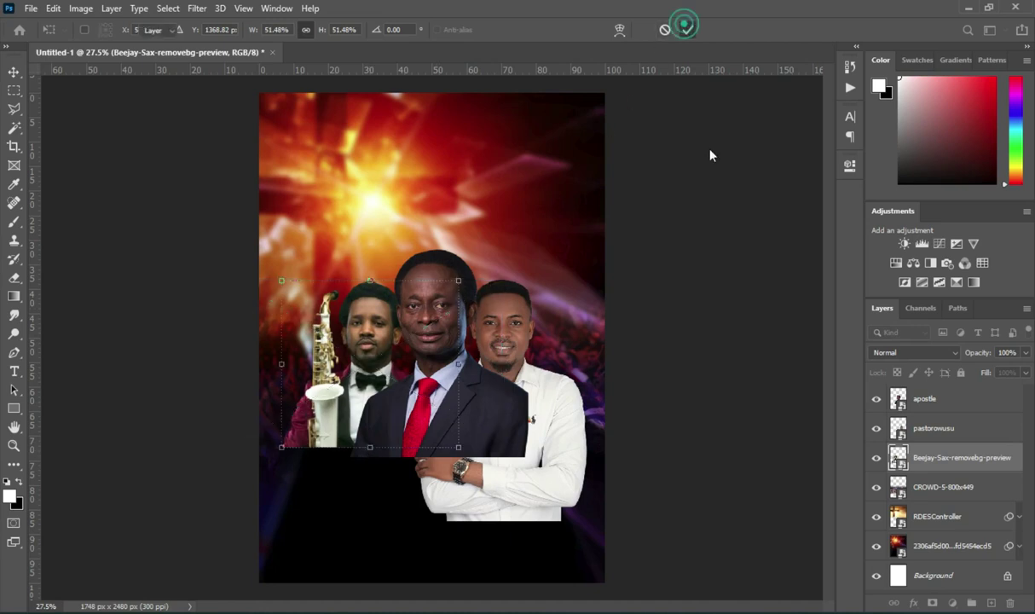
pyautogui.click(682, 200)
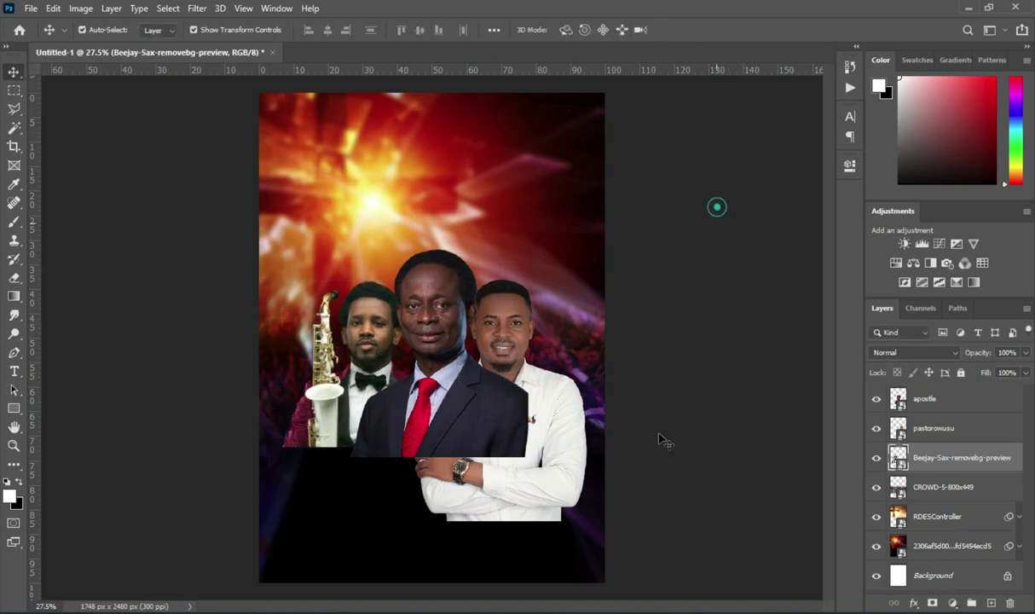
# Step: Merge the apostle, pastor and saxophonist layers into one layer
pyautogui.click(949, 401)
pyautogui.keyDown('shift'); pyautogui.click(947, 461); pyautogui.keyUp('shift')
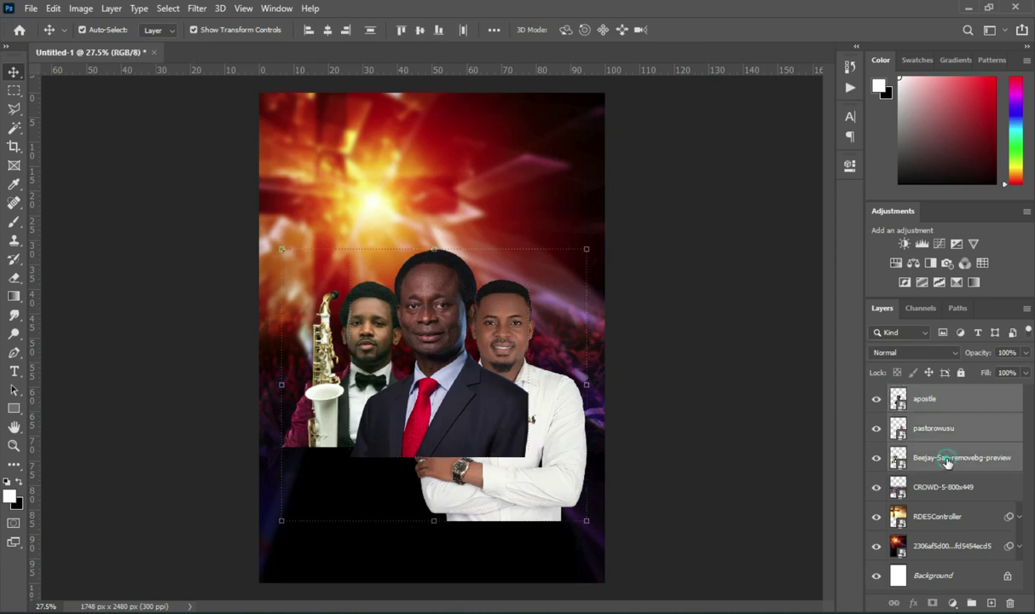
pyautogui.rightClick(948, 461)
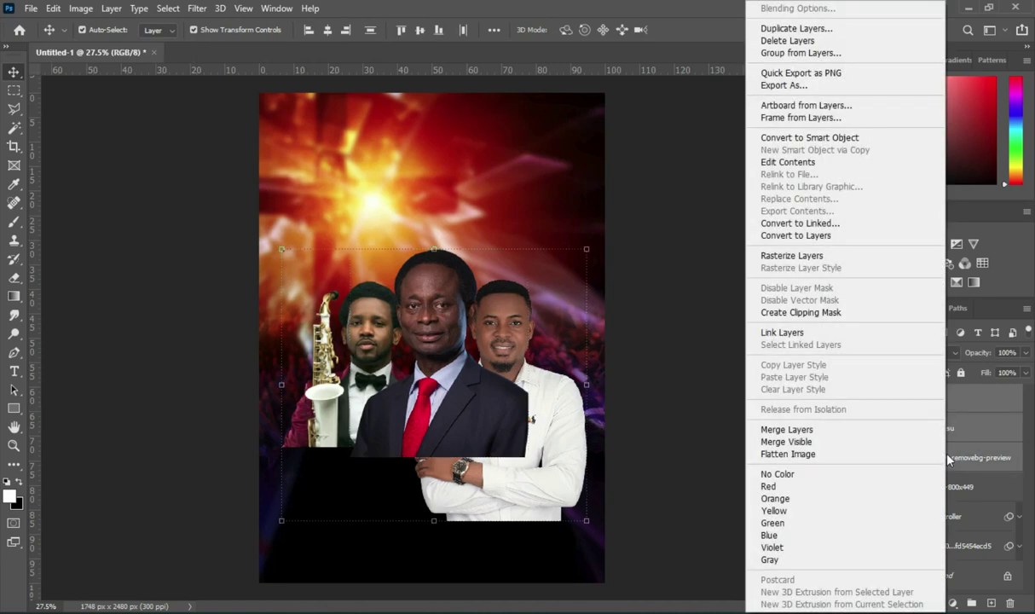
pyautogui.click(786, 430)
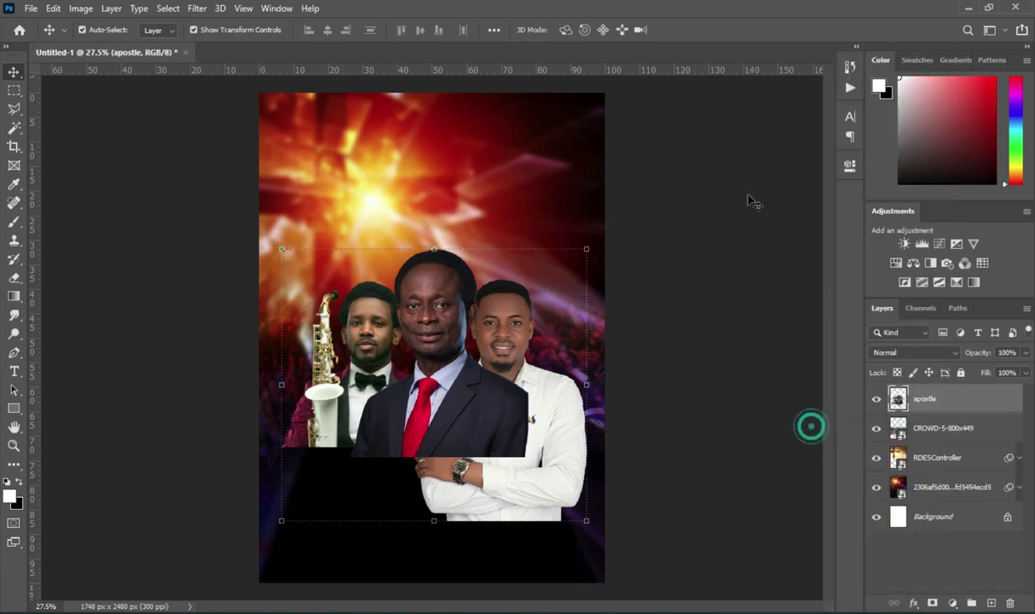
# Step: Set the merged people layer's brightness to 51 and raise its contrast slightly with Brightness/Contrast
pyautogui.click(81, 8)
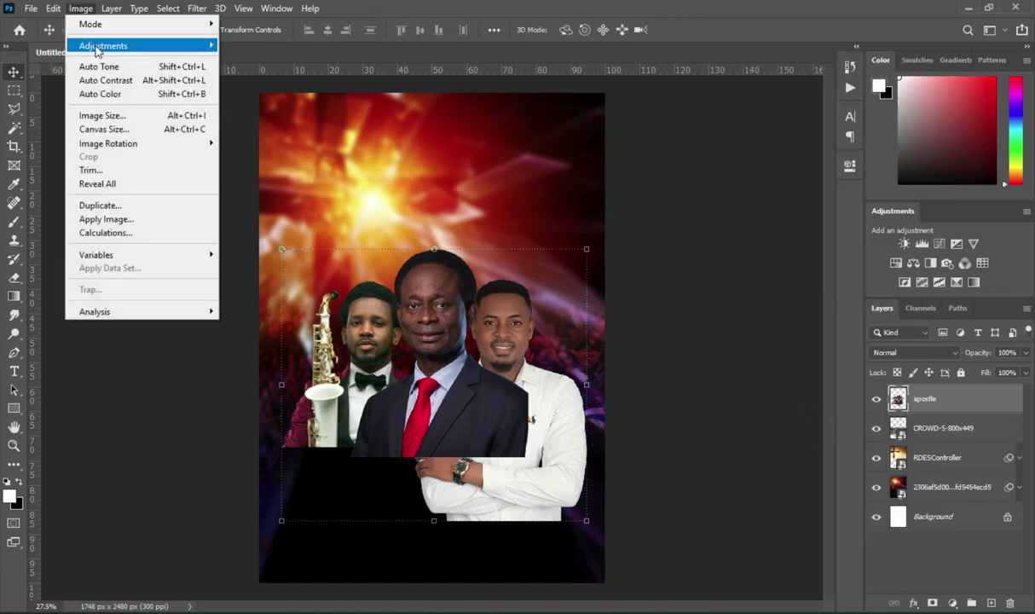
pyautogui.moveTo(98, 45)
pyautogui.click(261, 48)
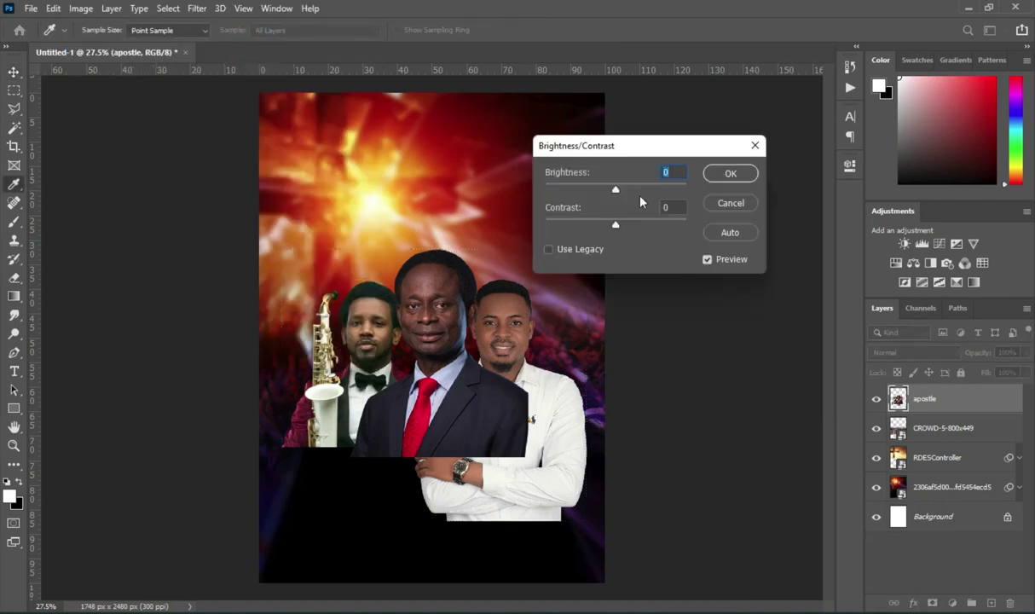
pyautogui.moveTo(617, 191); pyautogui.dragTo(642, 196)
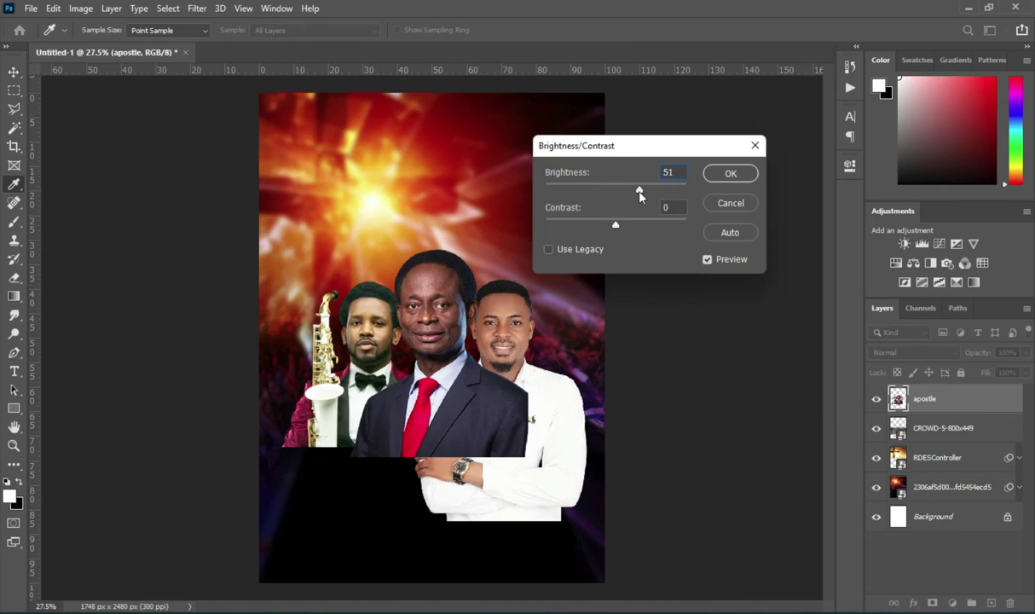
pyautogui.moveTo(641, 196); pyautogui.dragTo(628, 229)
pyautogui.click(731, 173)
pyautogui.press('v')
pyautogui.click(668, 259)
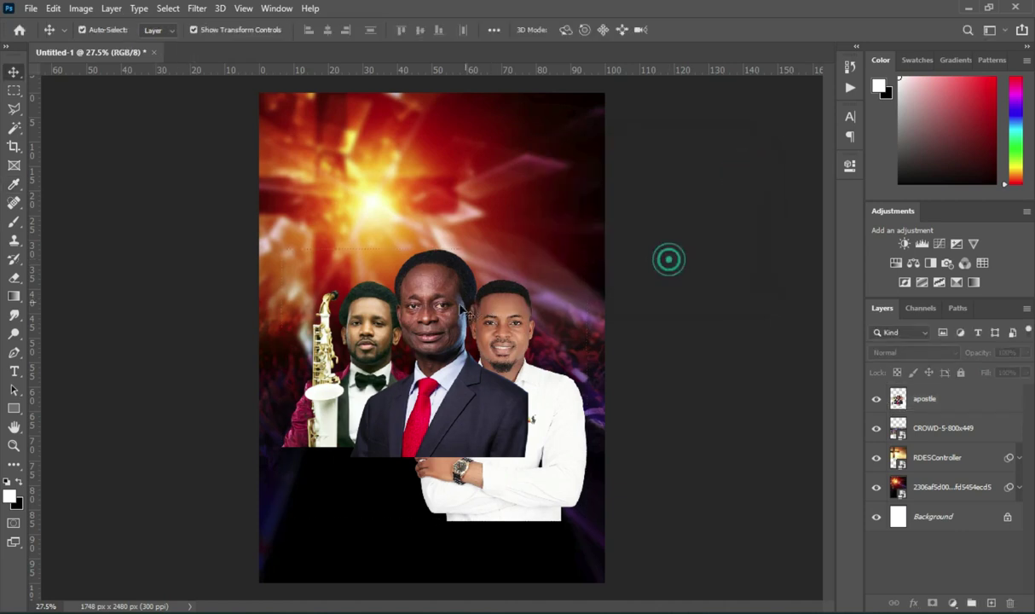
# Step: Add a layer mask to the merged people layer and fade its lower edge out with black-to-transparent gradients
pyautogui.click(501, 390)
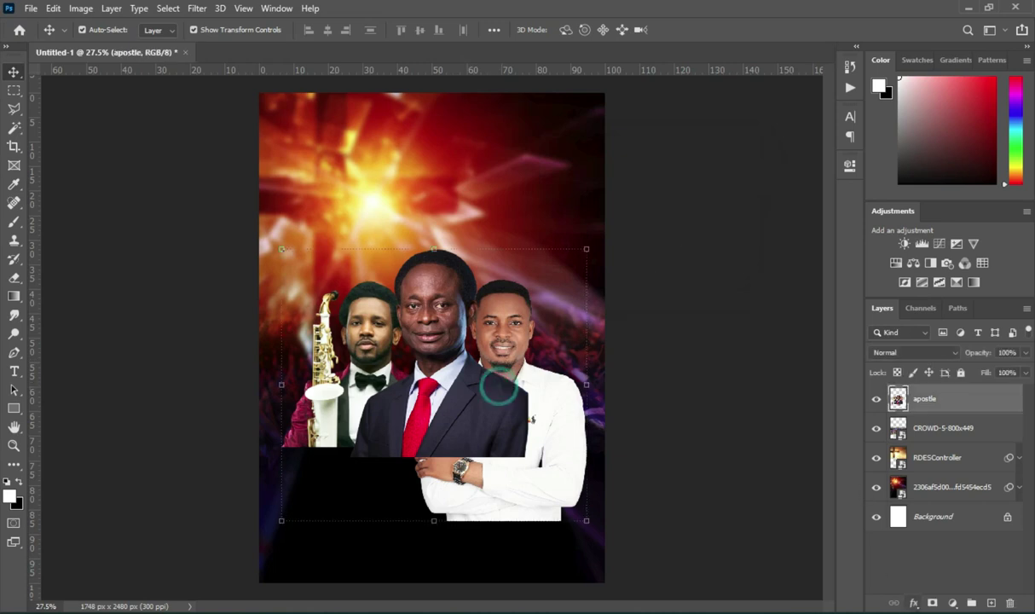
pyautogui.click(932, 603)
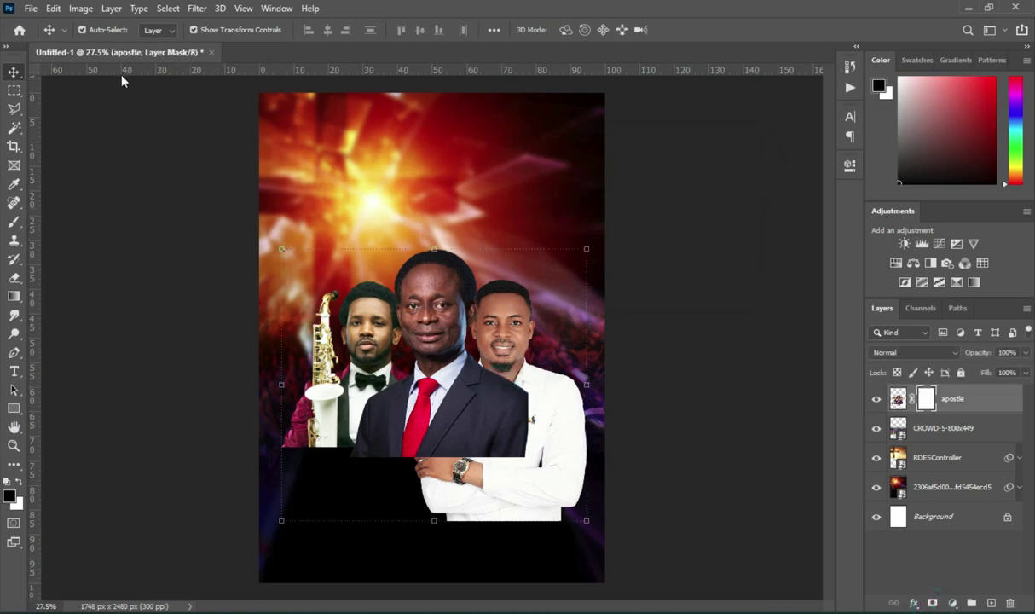
pyautogui.press('g')
pyautogui.moveTo(424, 465); pyautogui.dragTo(421, 394)
pyautogui.moveTo(420, 443); pyautogui.dragTo(401, 405)
pyautogui.hotkey('ctrl', 'z')
pyautogui.hotkey('ctrl', 'z')
pyautogui.hotkey('ctrl', 'z')
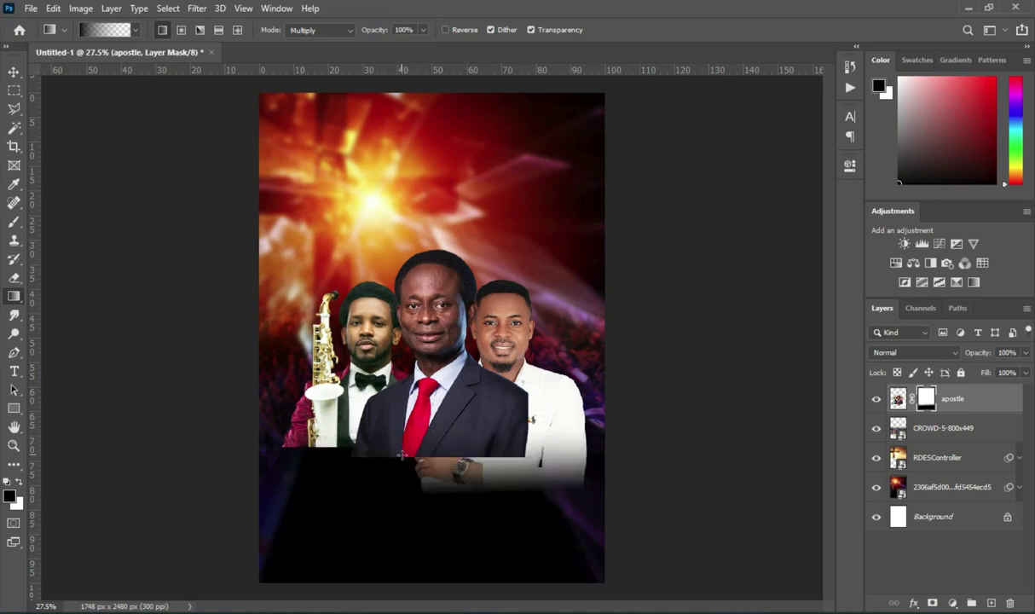
pyautogui.moveTo(401, 456); pyautogui.dragTo(398, 411)
pyautogui.click(14, 72)
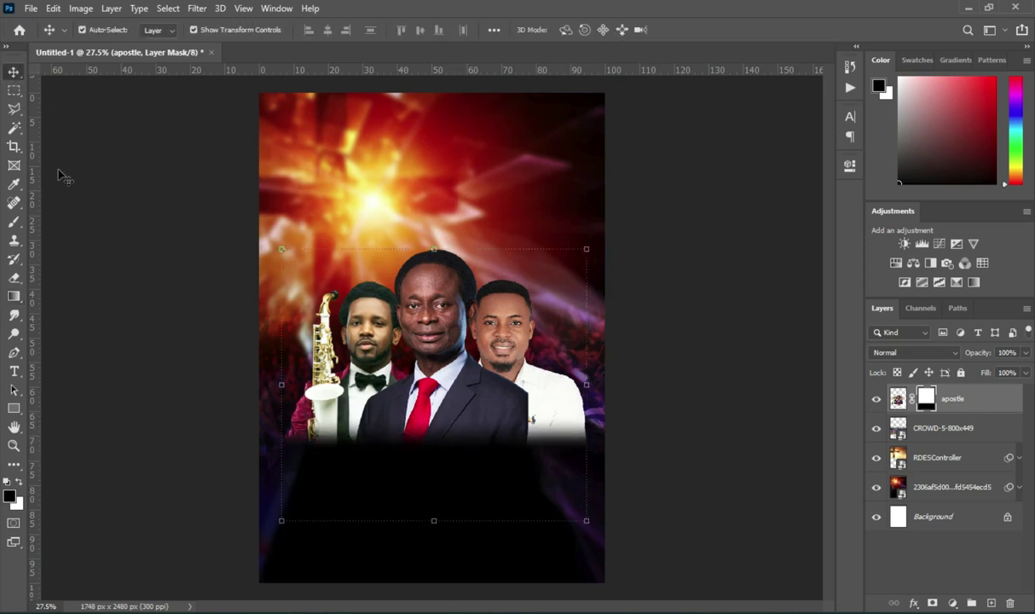
pyautogui.click(56, 166)
# Step: Scale the merged people layer down to about 88% and move it slightly down the page
pyautogui.scroll(1, 452, 345)
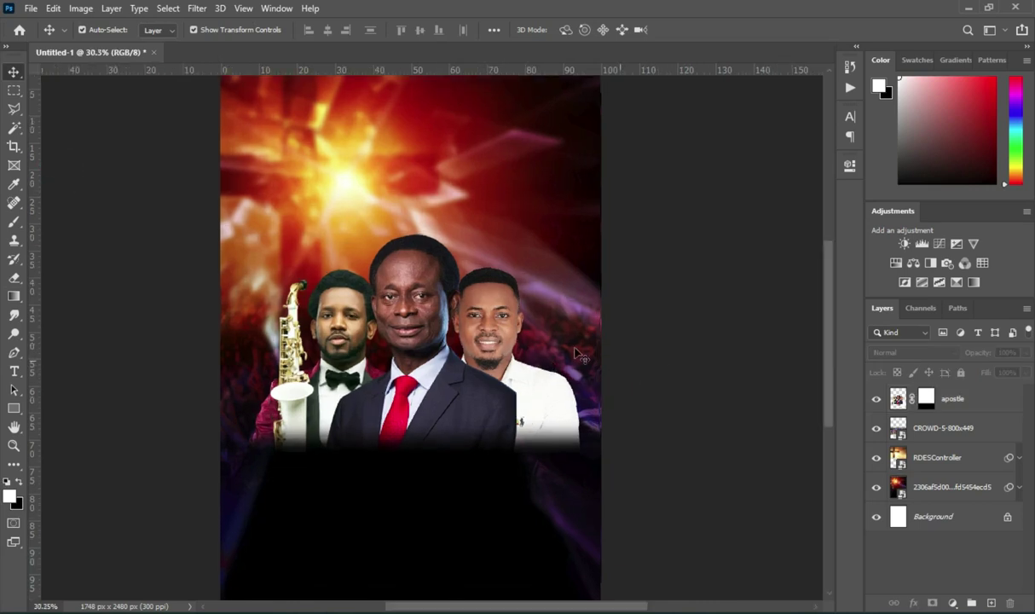
pyautogui.scroll(-2, 452, 345)
pyautogui.scroll(1, 452, 346)
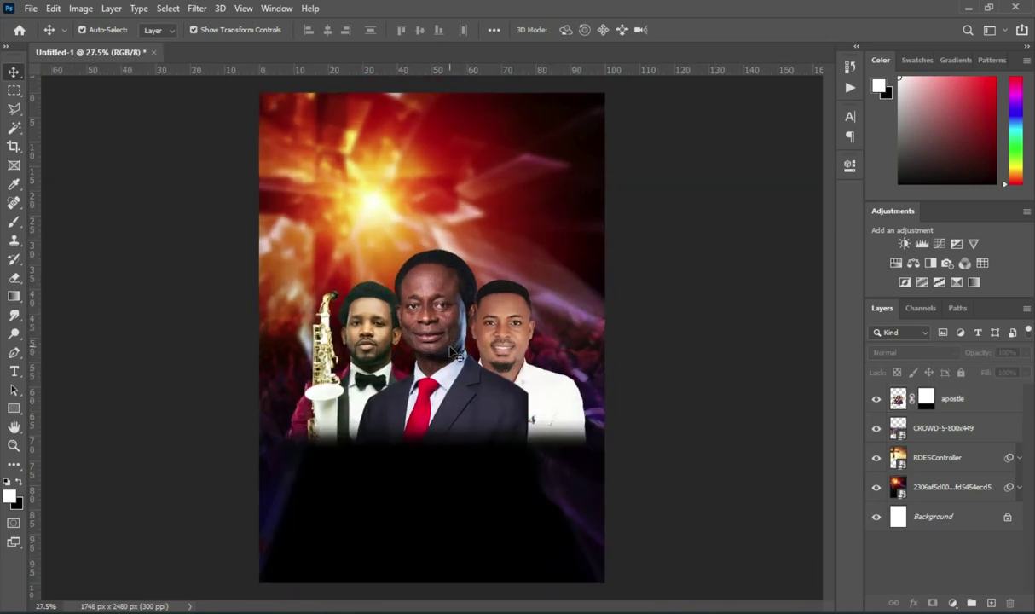
pyautogui.click(457, 354)
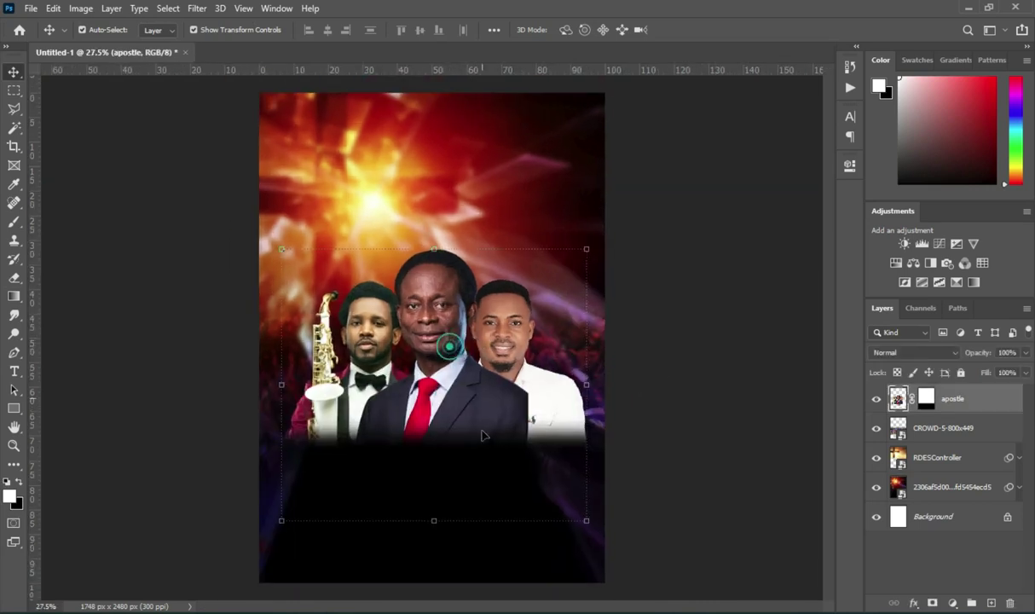
pyautogui.click(434, 520)
pyautogui.moveTo(434, 520); pyautogui.dragTo(436, 493)
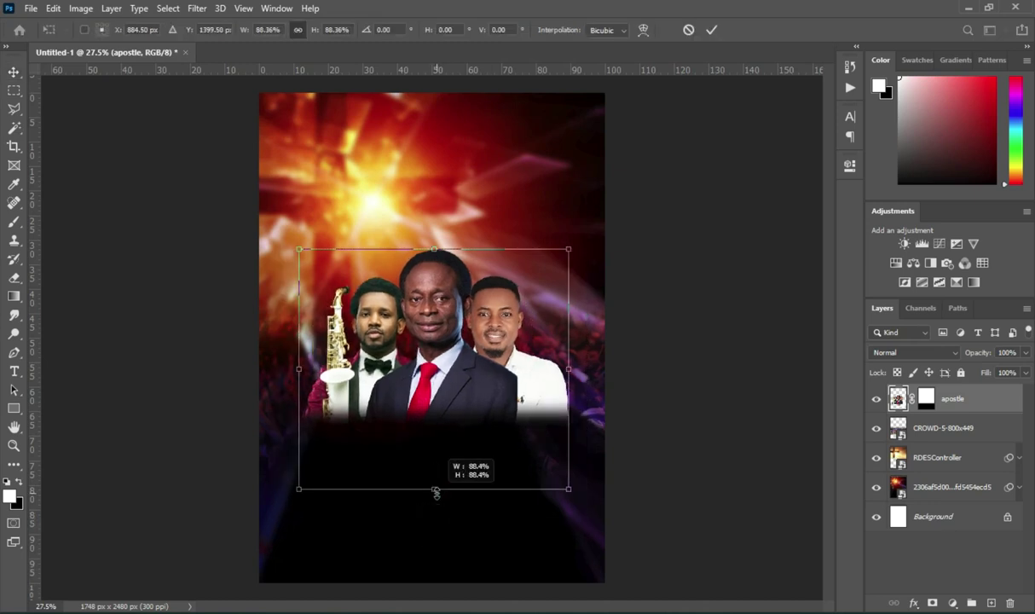
pyautogui.moveTo(436, 493); pyautogui.dragTo(436, 493)
pyautogui.moveTo(440, 396); pyautogui.dragTo(437, 415)
pyautogui.click(713, 30)
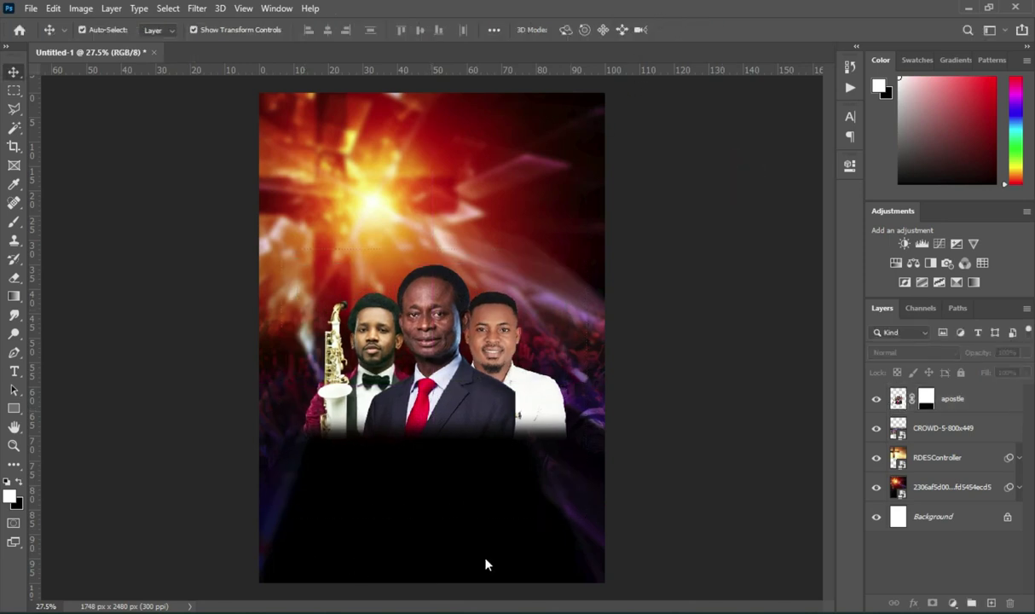
# Step: Place the abstract-huawei-lights-neon-hd-wallpaper-preview image and align it with the top edge of the page
pyautogui.hotkey('alt', 'Tab')
pyautogui.click(467, 217)
pyautogui.moveTo(205, 252); pyautogui.dragTo(83, 340)
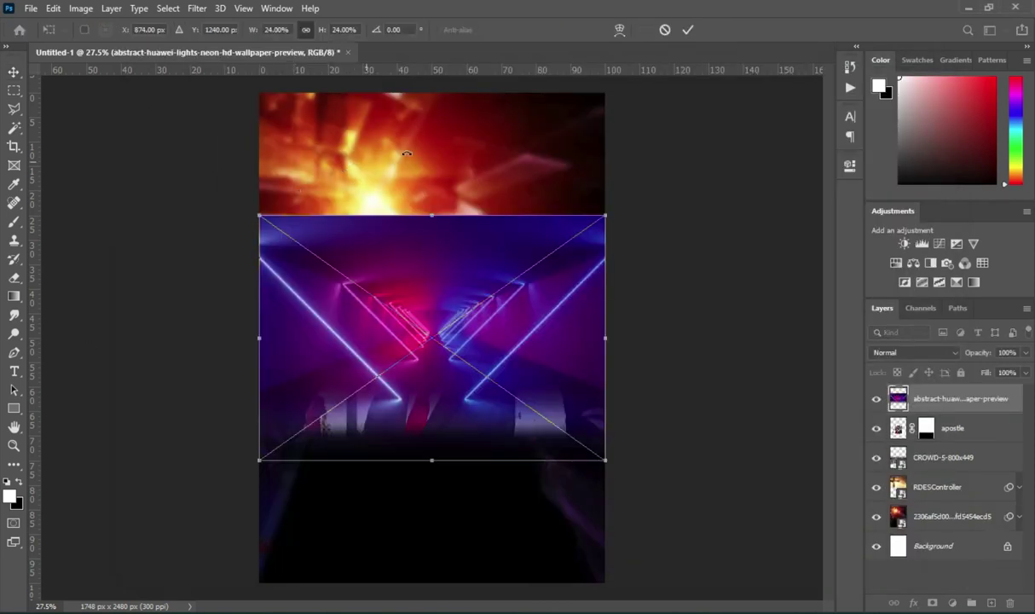
pyautogui.moveTo(435, 275); pyautogui.dragTo(440, 157)
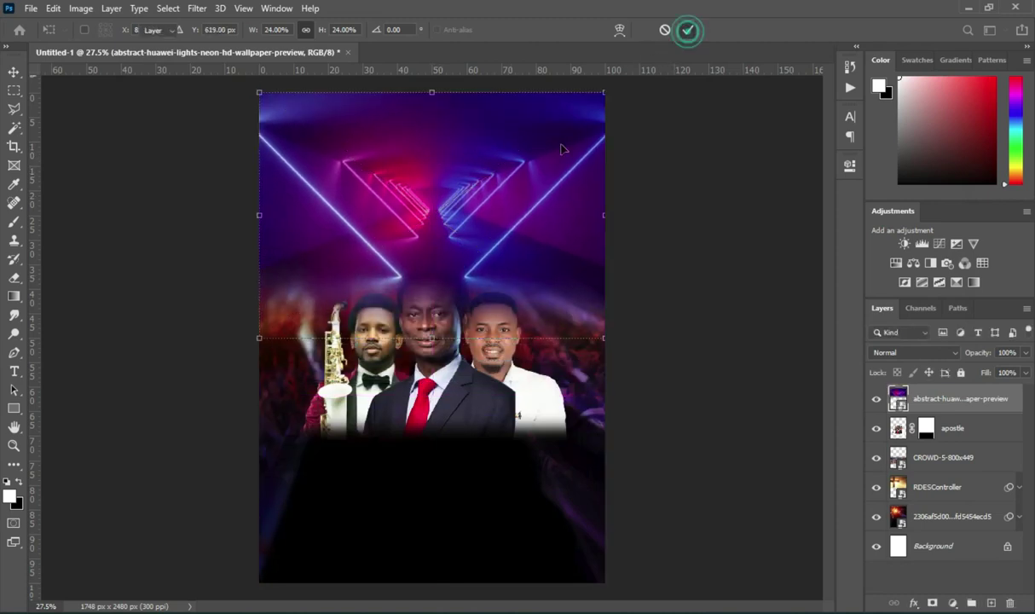
pyautogui.click(688, 31)
# Step: Apply a Gaussian Blur with a 2.6 pixel radius to the neon lights image layer
pyautogui.click(190, 8)
pyautogui.moveTo(309, 174)
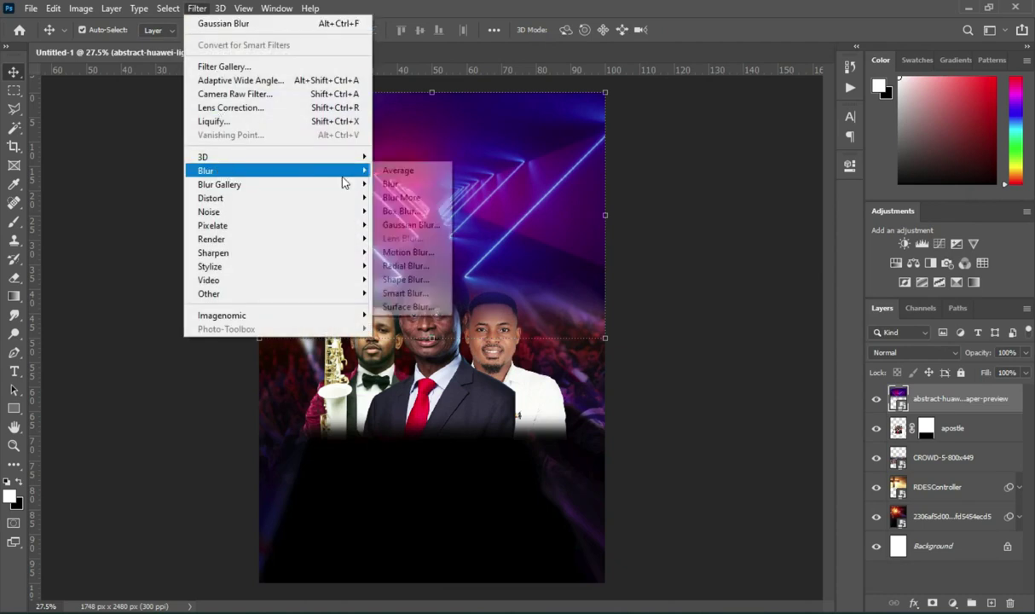
pyautogui.click(402, 225)
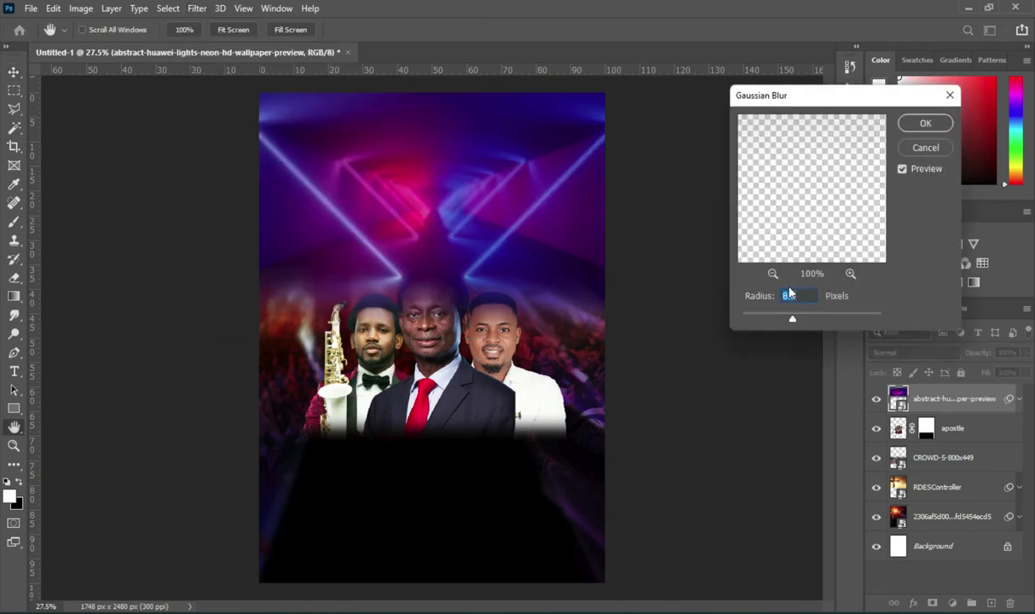
pyautogui.write('2.6')
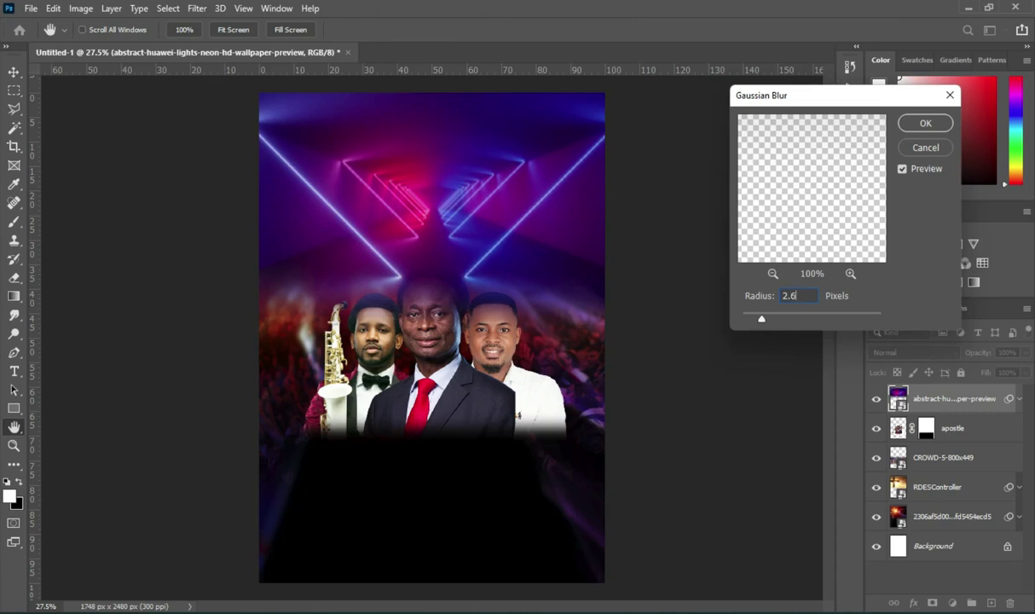
pyautogui.press('Return')
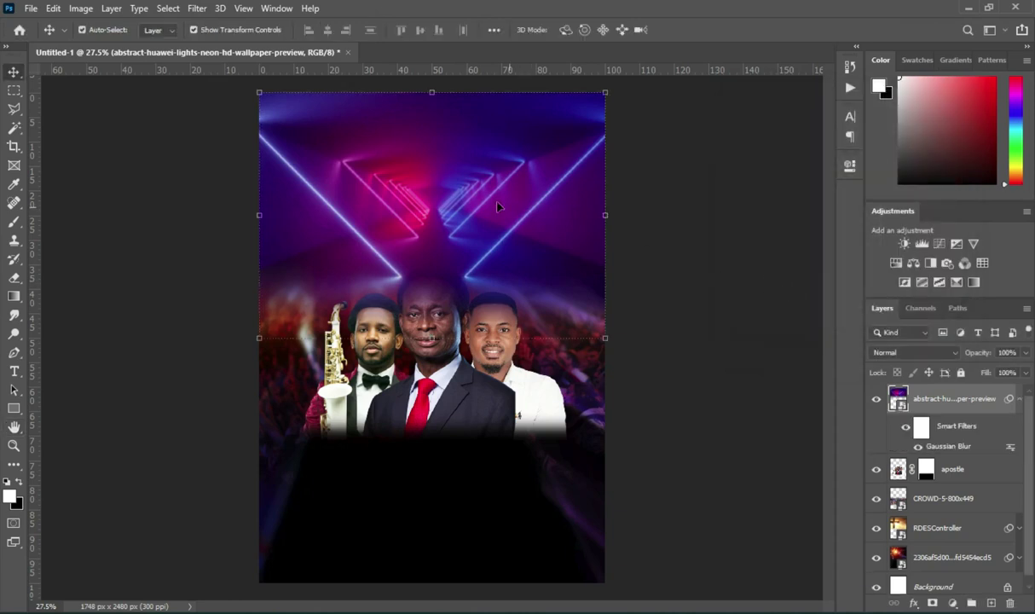
# Step: Set the neon lights layer's blending mode to Screen and collapse its smart filter list
pyautogui.click(912, 353)
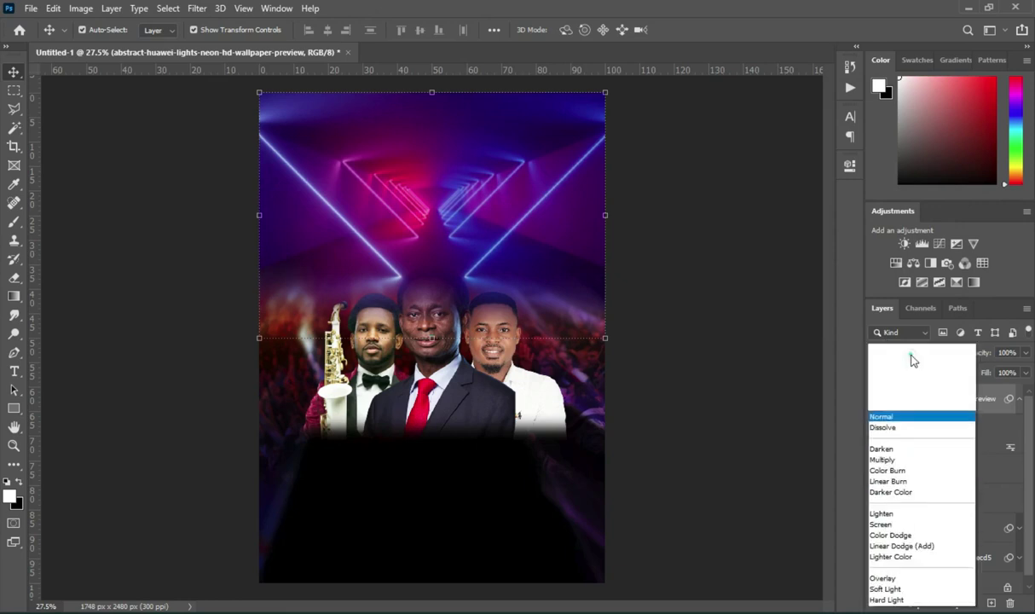
pyautogui.click(905, 377)
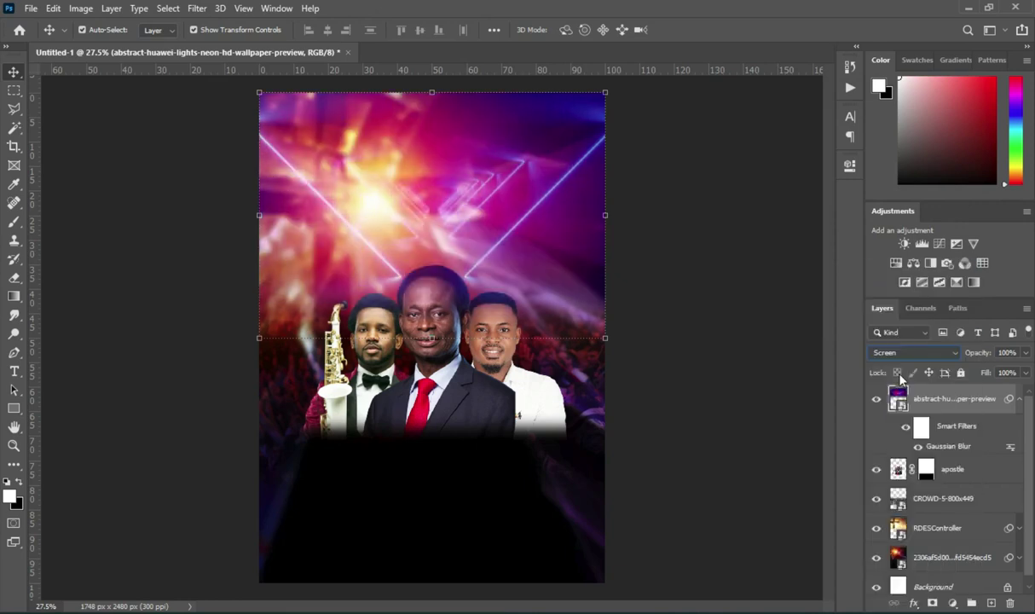
pyautogui.click(1020, 400)
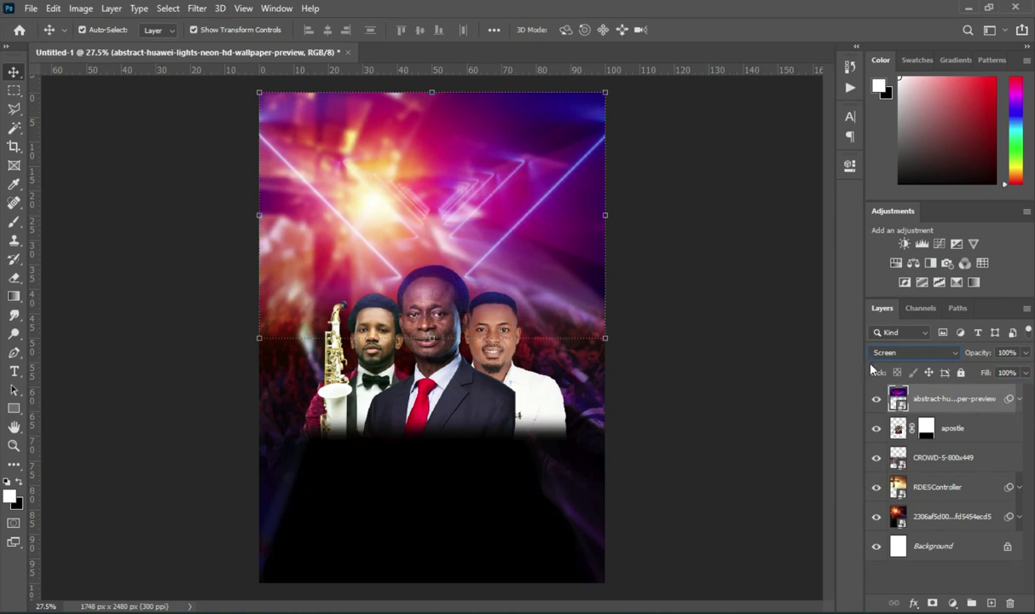
# Step: Group all the layers above the Background layer and name the group BG
pyautogui.keyDown('shift'); pyautogui.click(955, 522); pyautogui.keyUp('shift')
pyautogui.click(972, 602)
pyautogui.doubleClick(929, 393)
pyautogui.write('B')
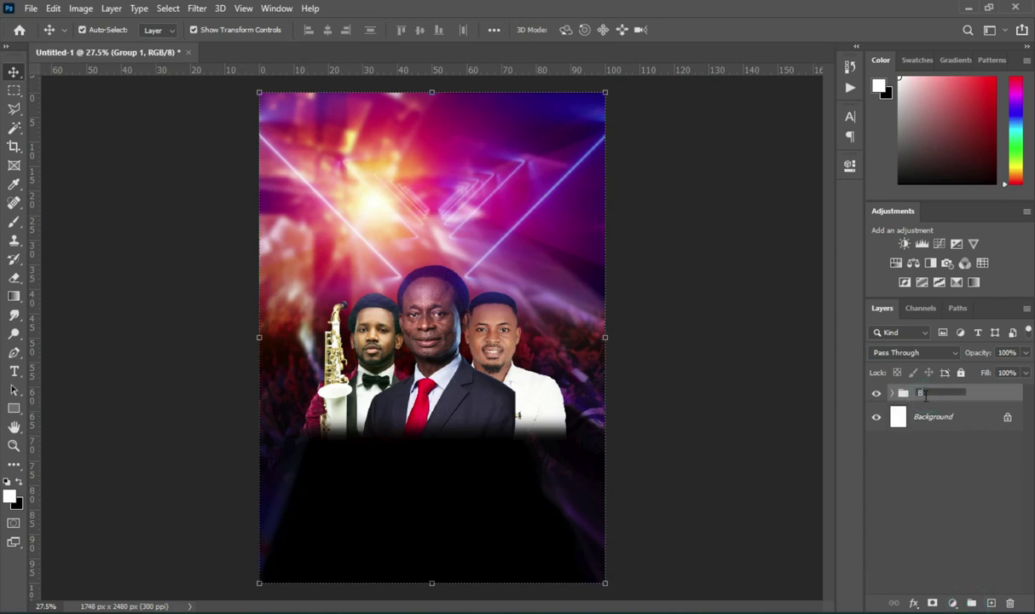
pyautogui.write('G')
pyautogui.press('Return')
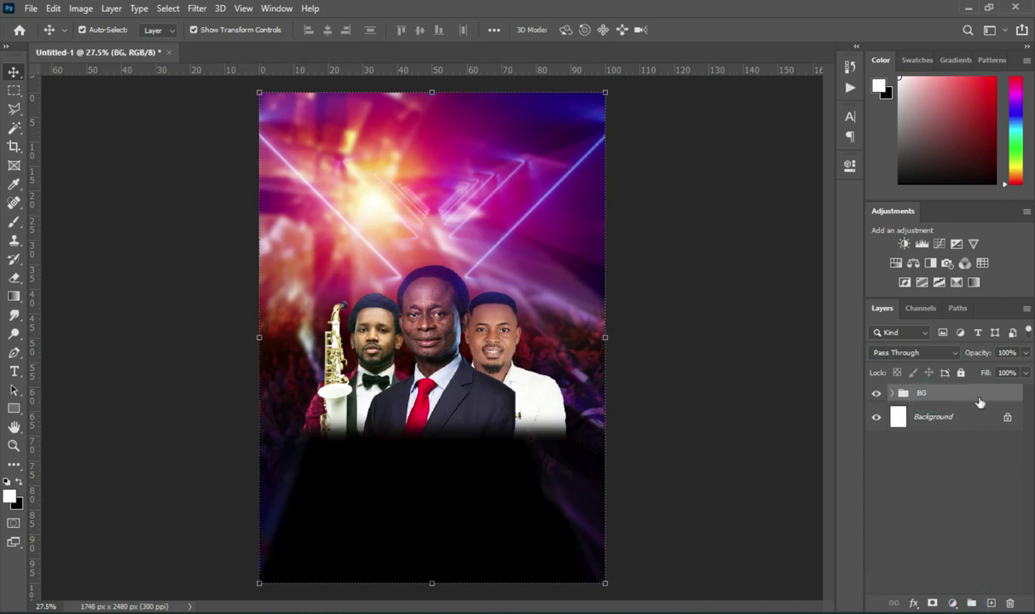
pyautogui.click(701, 320)
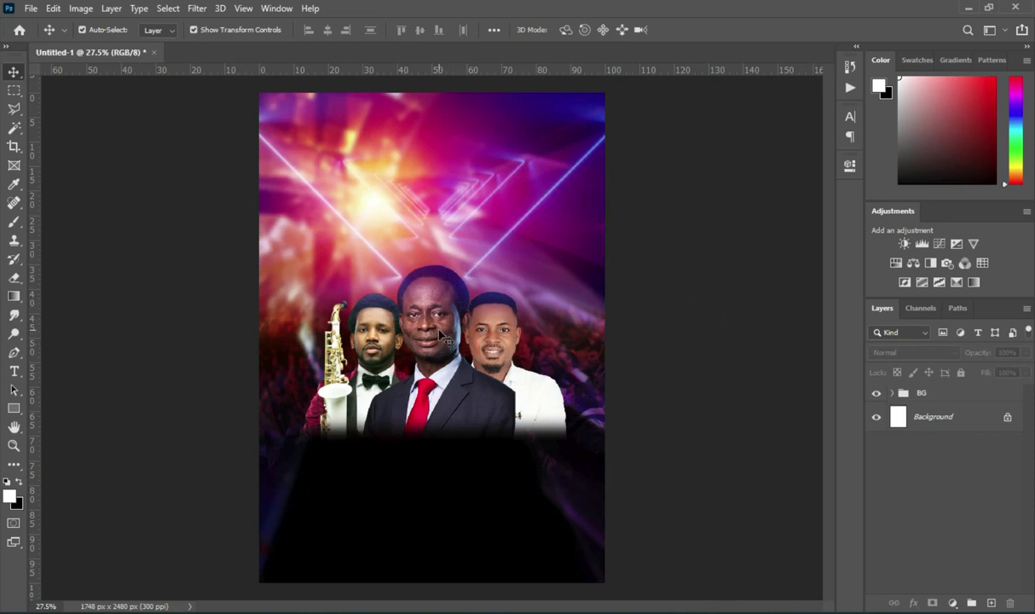
# Step: Cool the apostle layer's colours with the Camera Raw Filter, setting Temperature to -50 and Tint to +16, and collapse the BG group
pyautogui.click(422, 368)
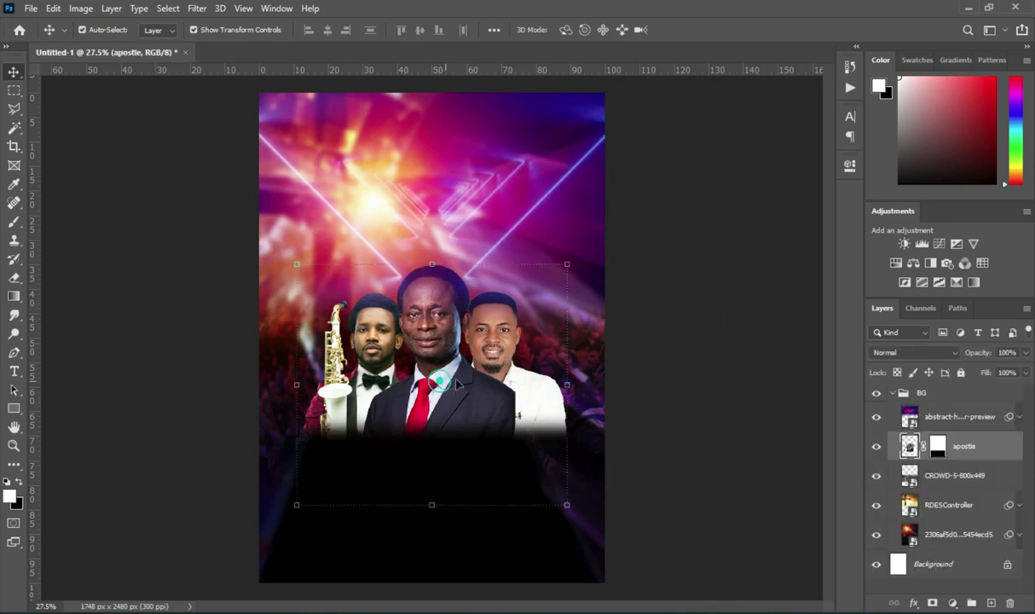
pyautogui.click(975, 447)
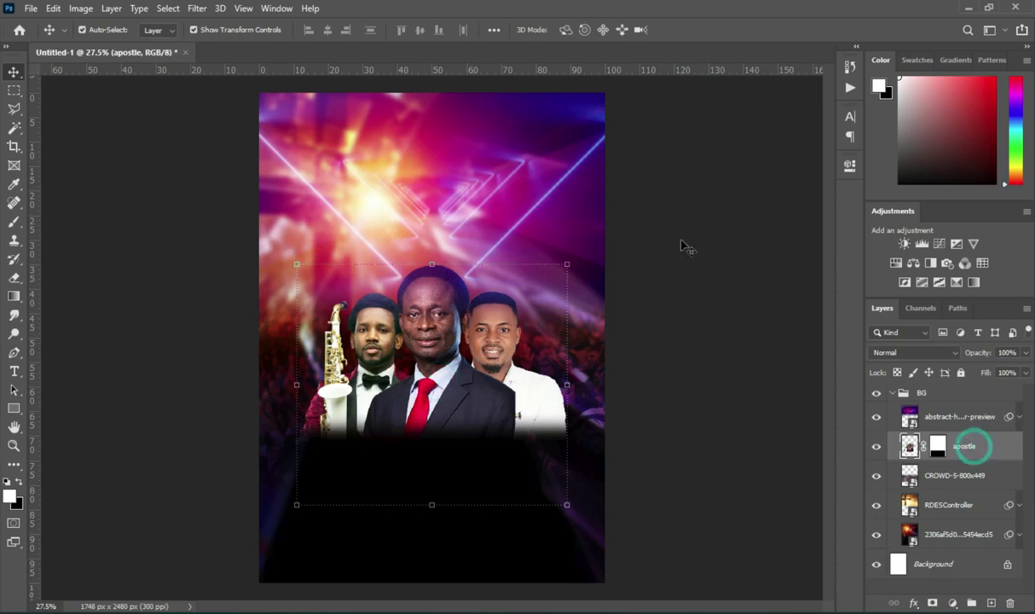
pyautogui.click(197, 8)
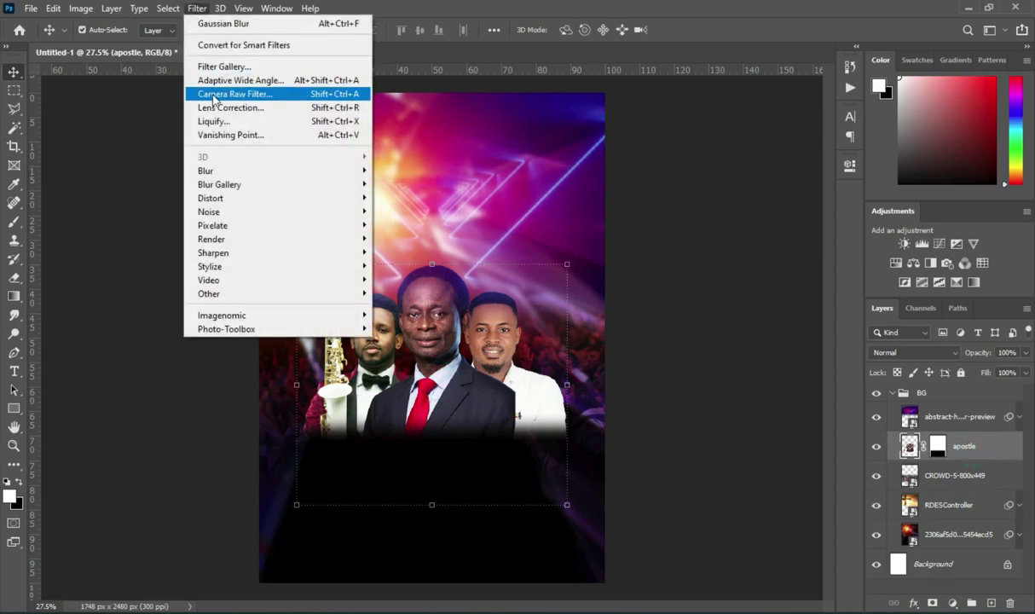
pyautogui.click(213, 96)
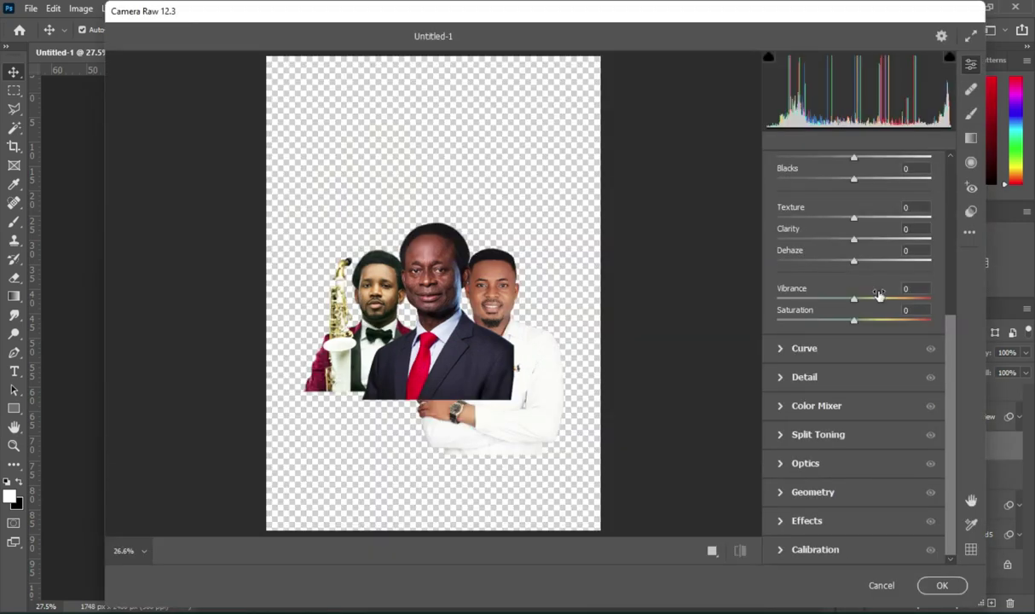
pyautogui.scroll(5, 862, 179)
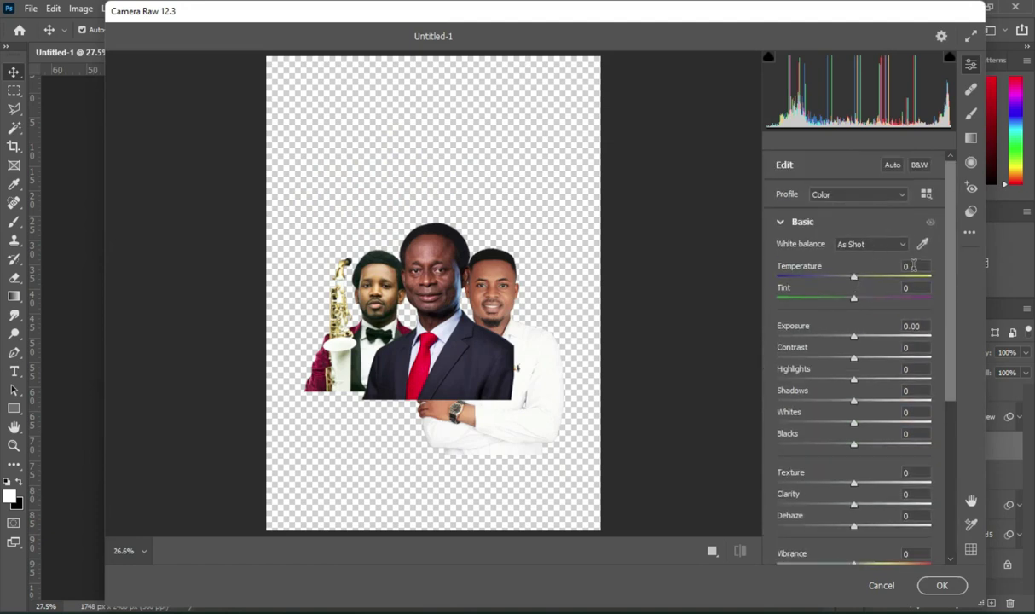
pyautogui.click(914, 266)
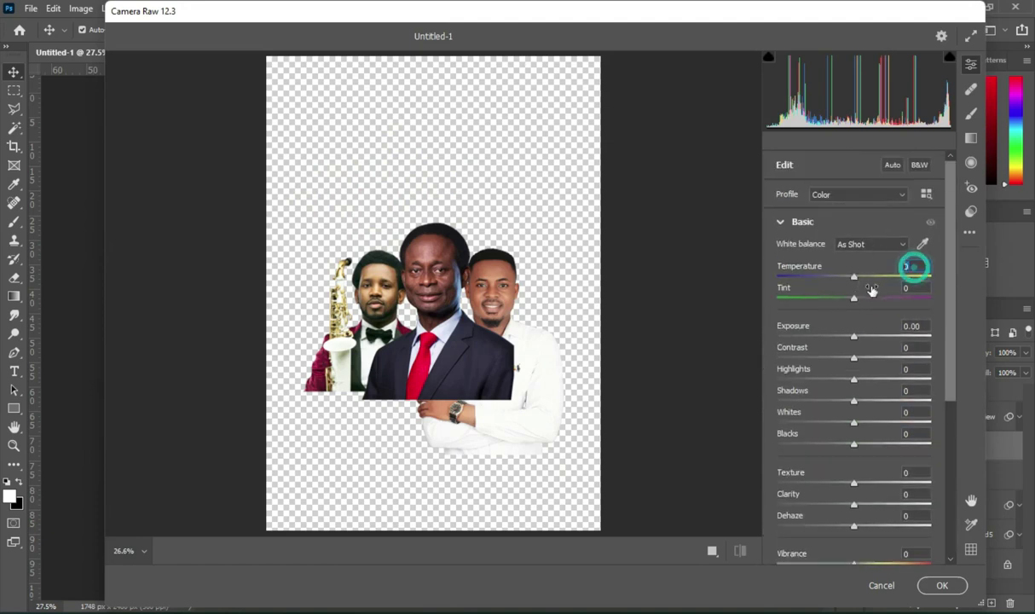
pyautogui.moveTo(853, 276); pyautogui.dragTo(826, 282)
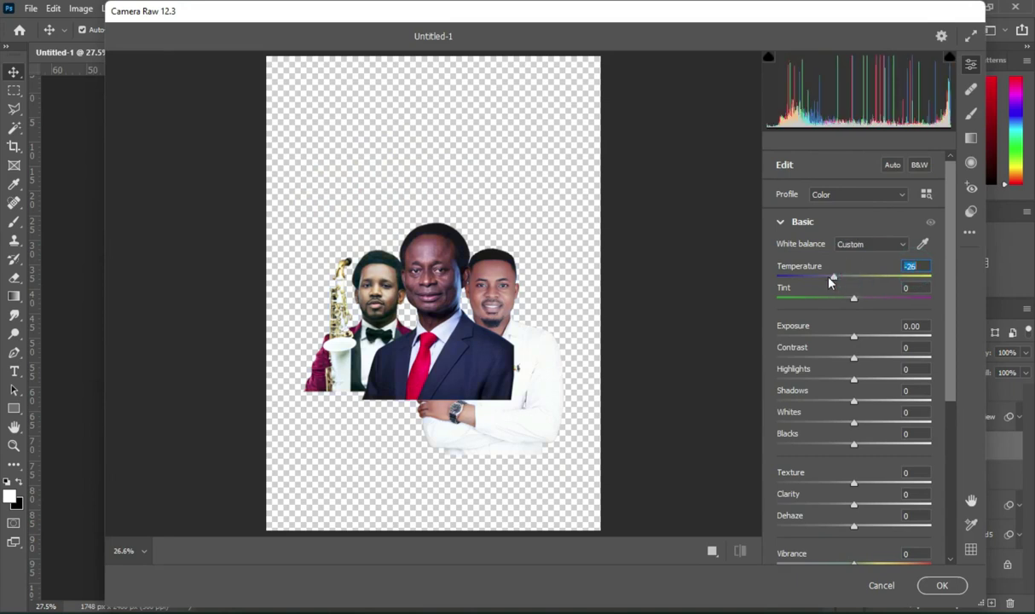
pyautogui.moveTo(826, 282); pyautogui.dragTo(818, 282)
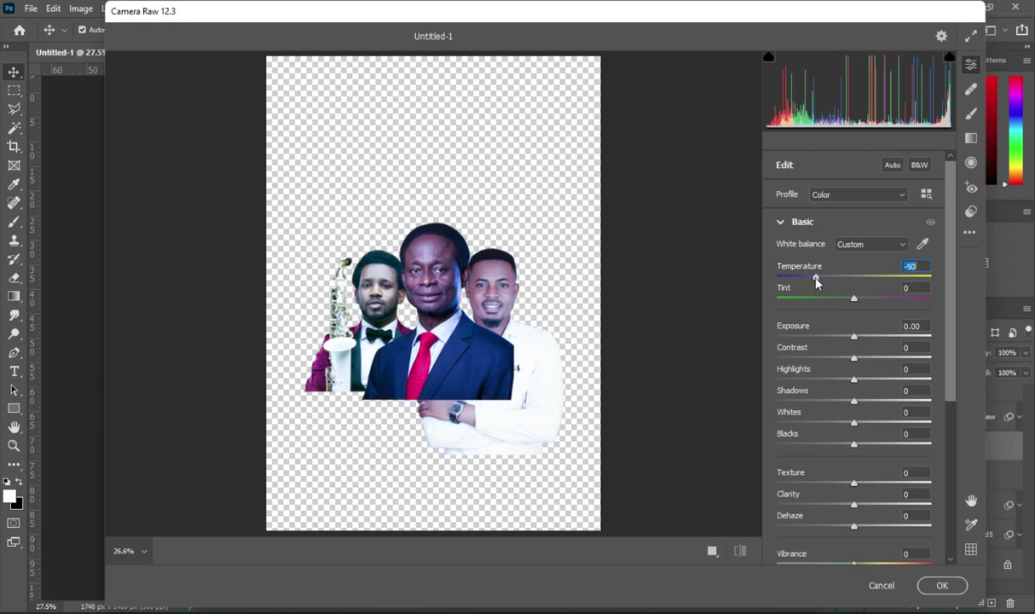
pyautogui.moveTo(867, 300)
pyautogui.mouseDown()
pyautogui.moveTo(855, 298)
pyautogui.moveTo(869, 305)
pyautogui.mouseUp()
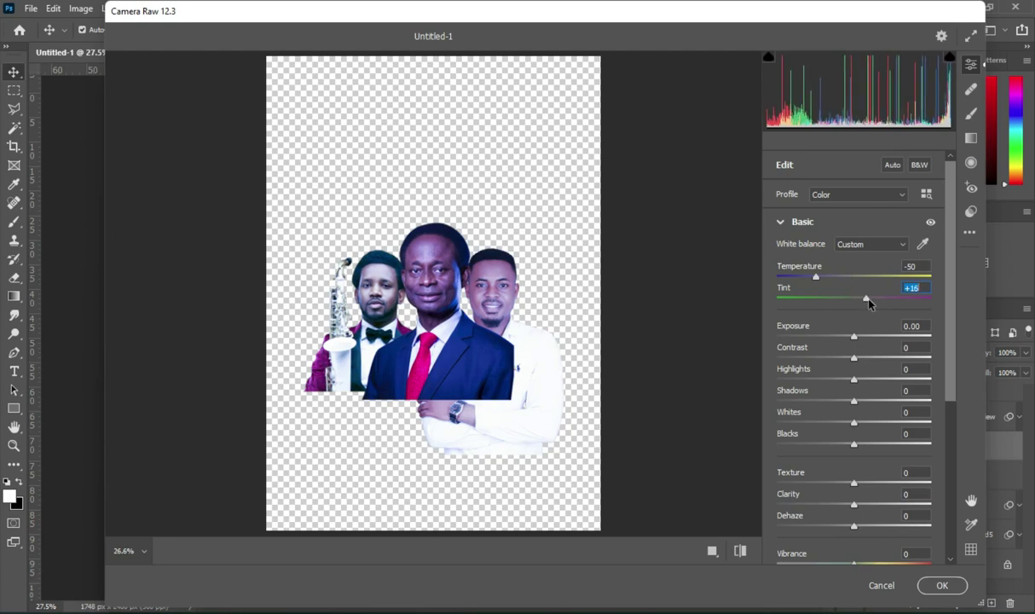
pyautogui.click(942, 587)
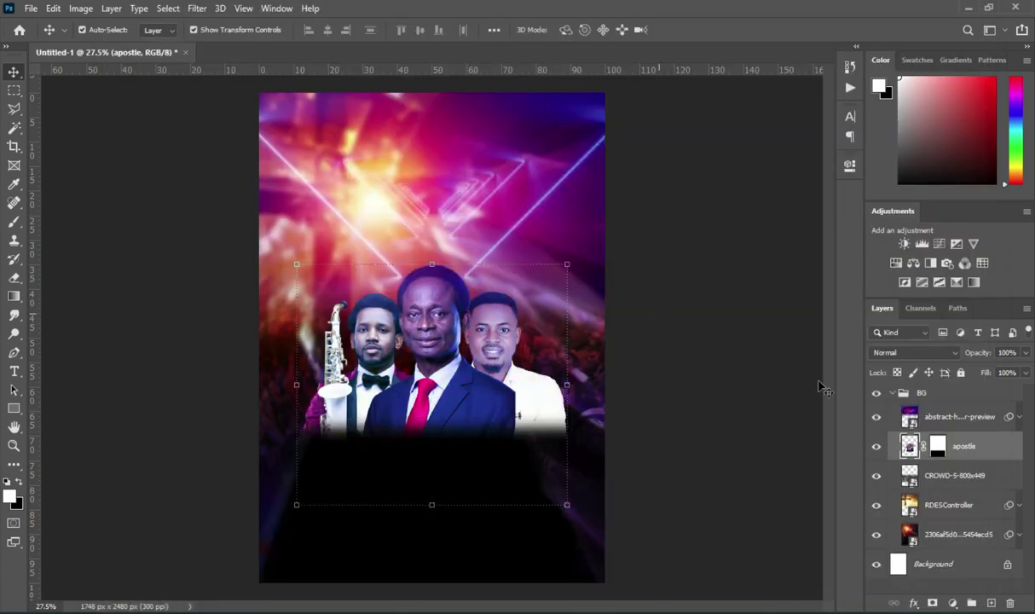
pyautogui.click(892, 393)
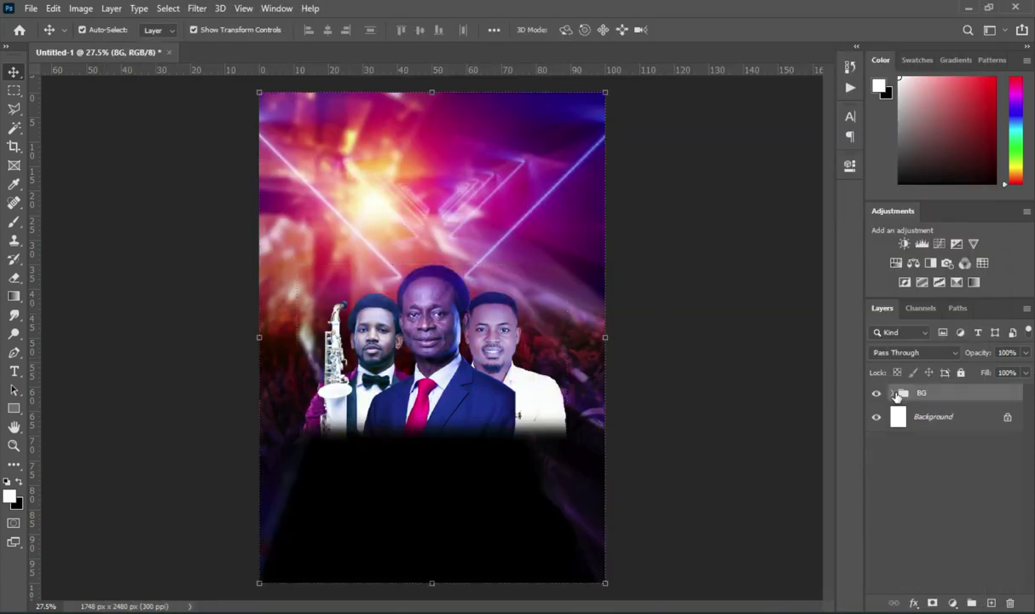
pyautogui.click(739, 356)
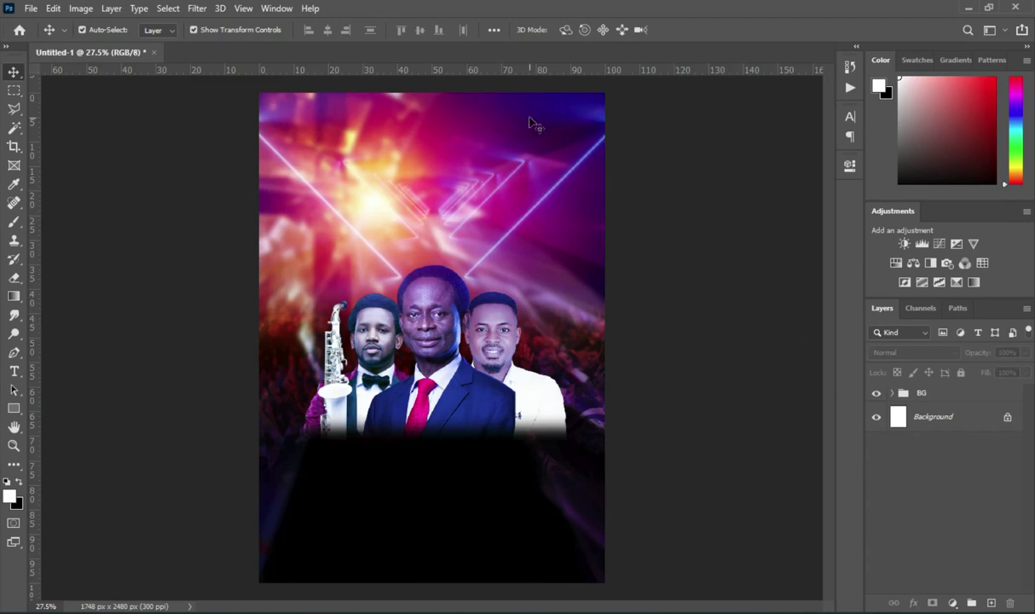
# Step: Switch to the Text Doc notes, copy the line ASSEMBLY OF CHRIST CHURCH, and minimize the notes
pyautogui.scroll(1, 509, 120)
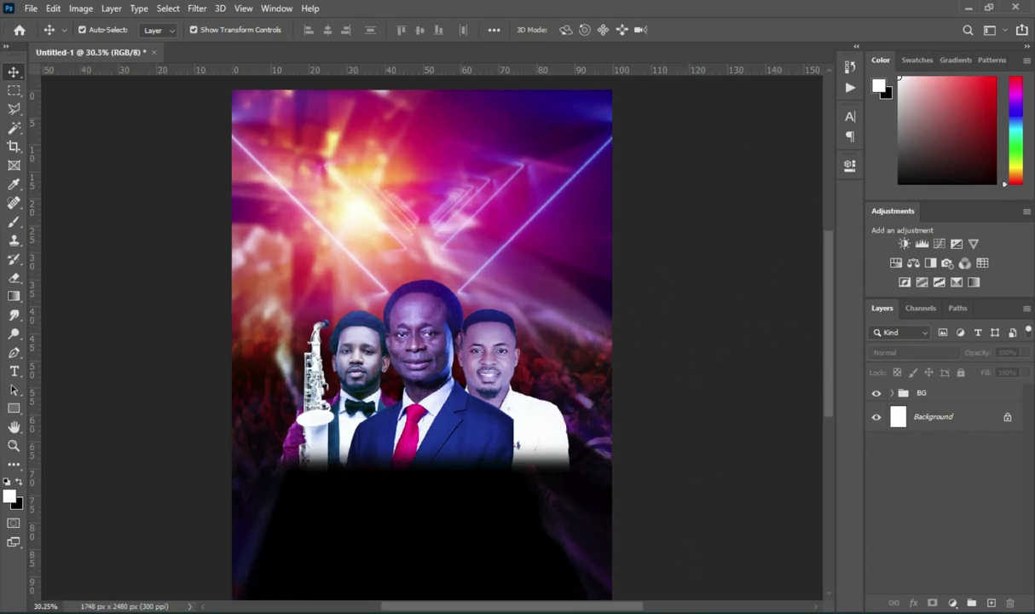
pyautogui.hotkey('alt', 'Tab')
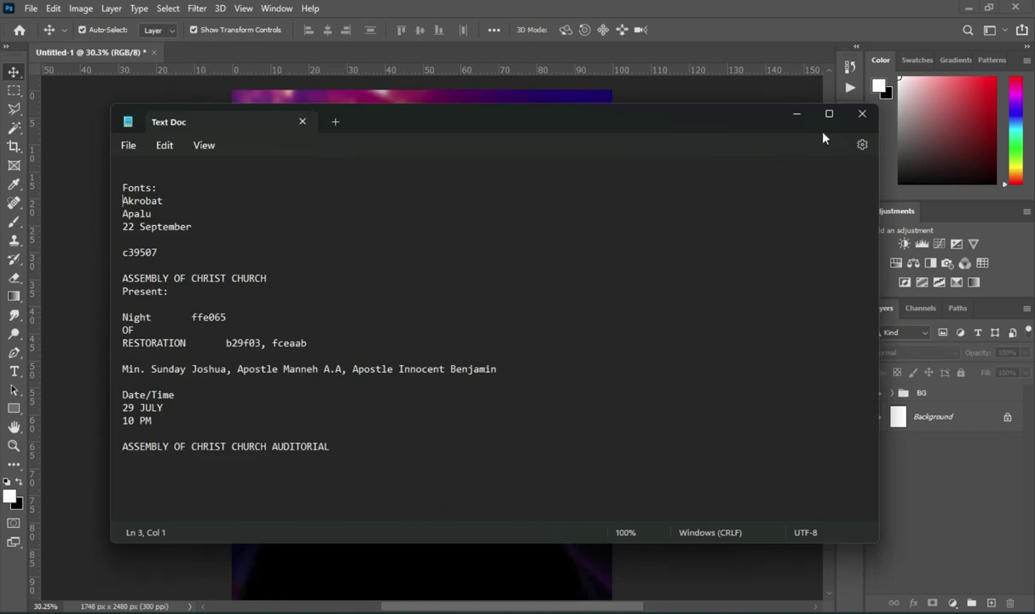
pyautogui.moveTo(122, 185); pyautogui.dragTo(194, 230)
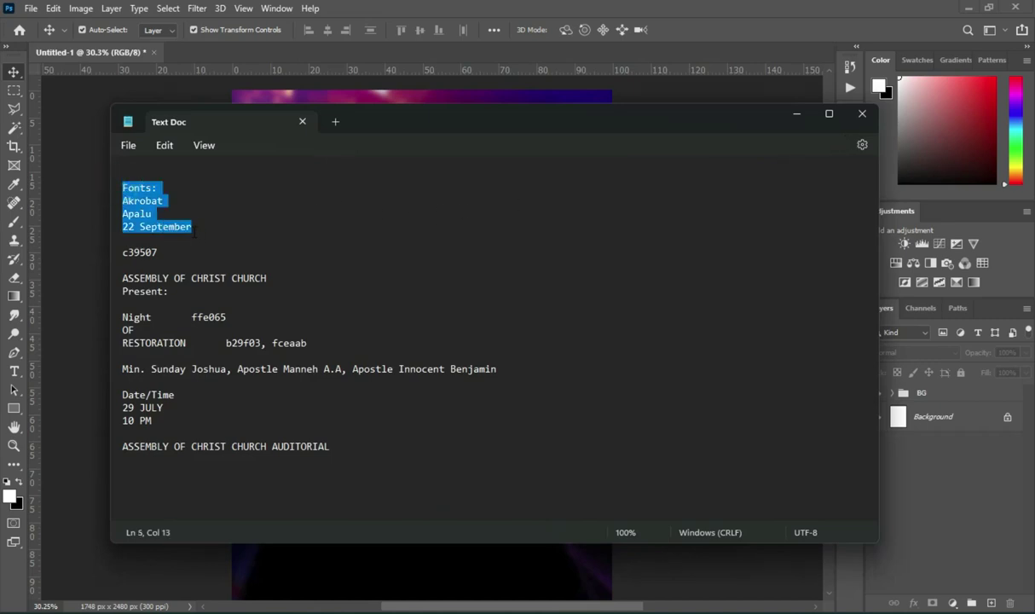
pyautogui.click(232, 224)
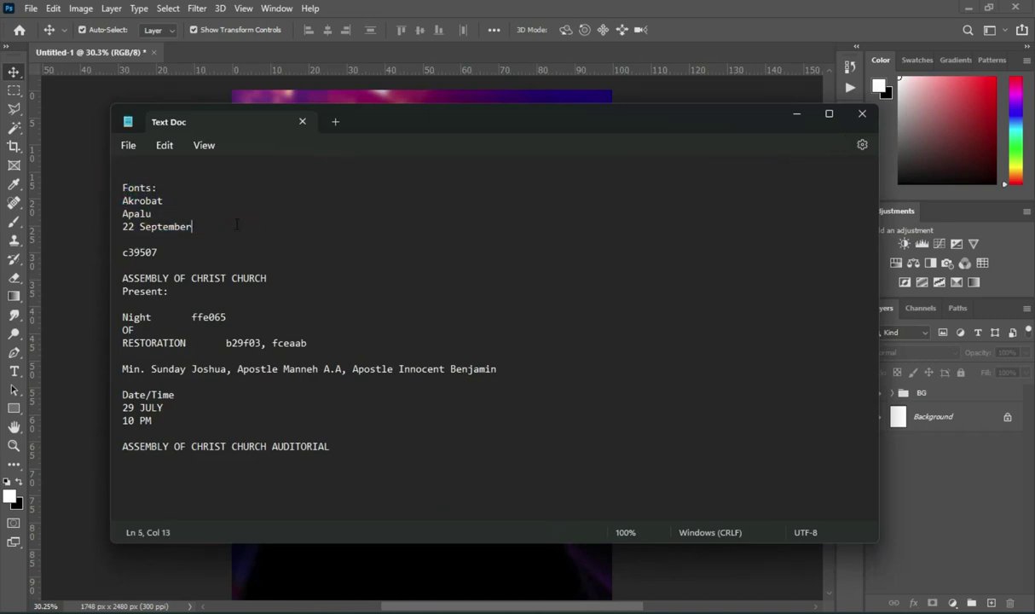
pyautogui.moveTo(122, 278); pyautogui.dragTo(266, 278)
pyautogui.hotkey('ctrl', 'c')
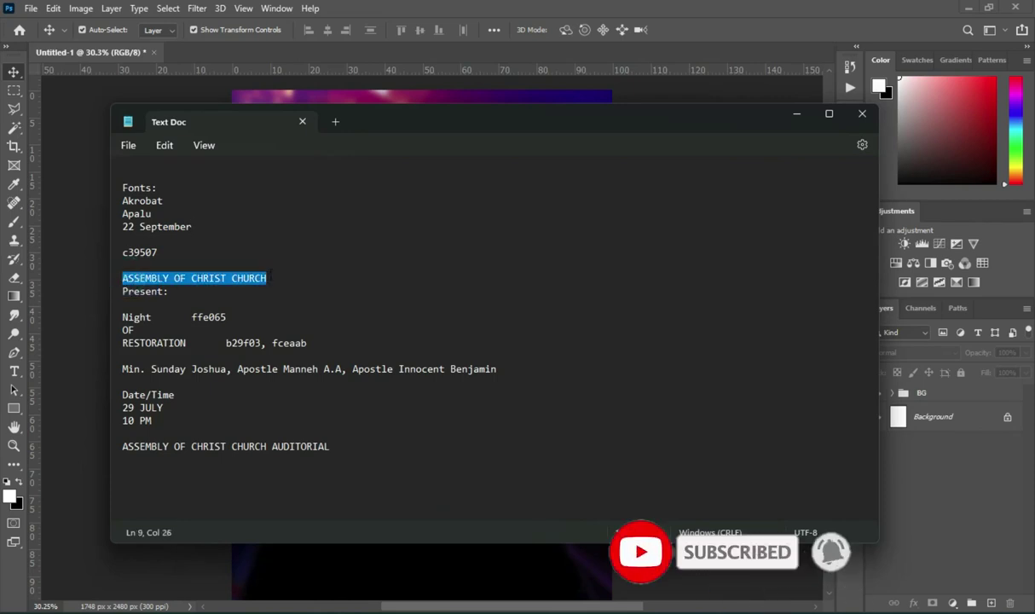
pyautogui.click(796, 114)
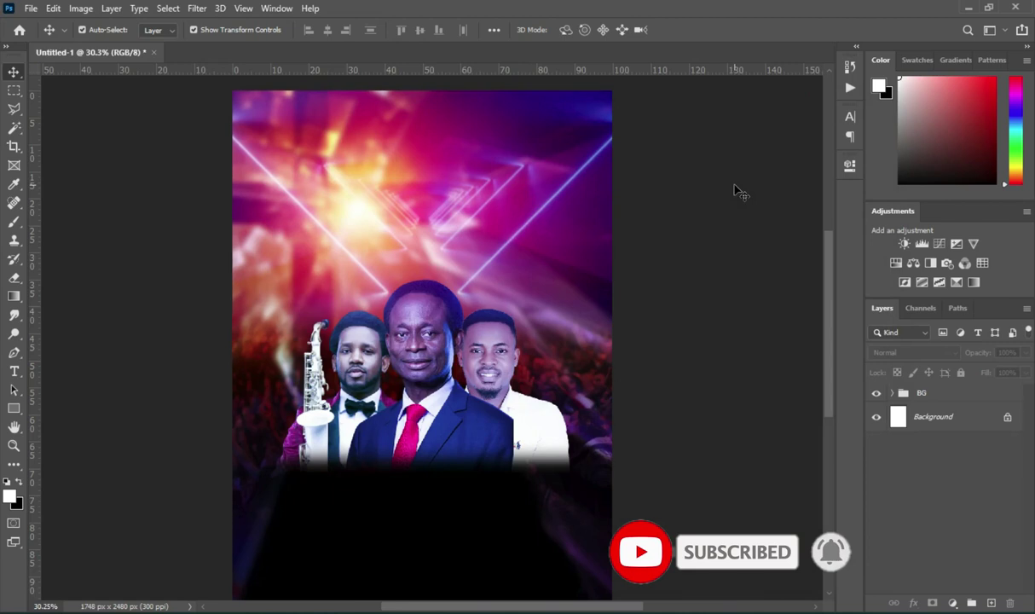
# Step: Place the COP-LOGO-2 image from the Innocent design folder into the flyer at 100% scale
pyautogui.click(736, 185)
pyautogui.hotkey('alt', 'Tab')
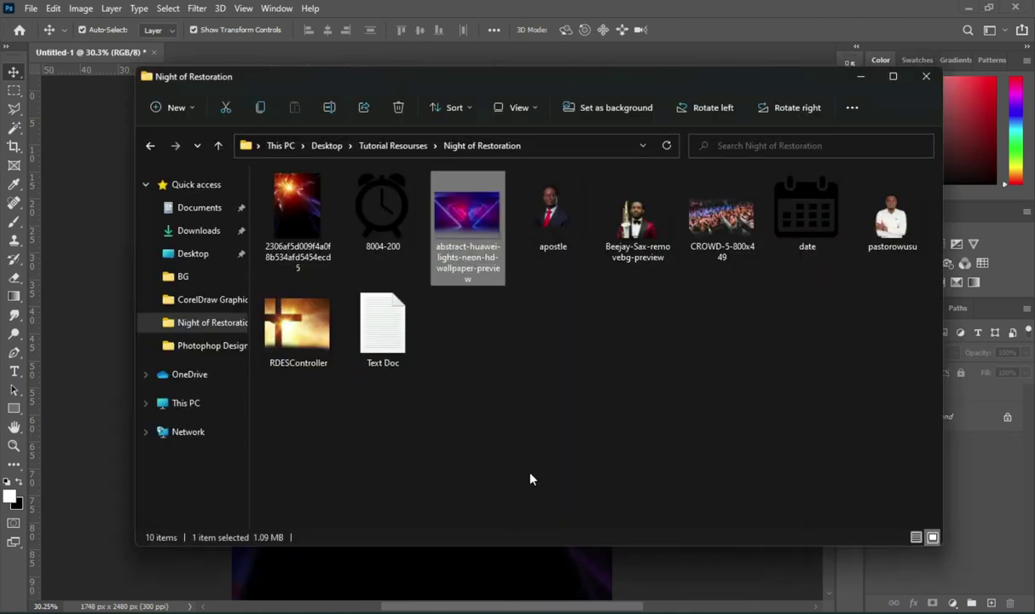
pyautogui.click(544, 457)
pyautogui.click(862, 77)
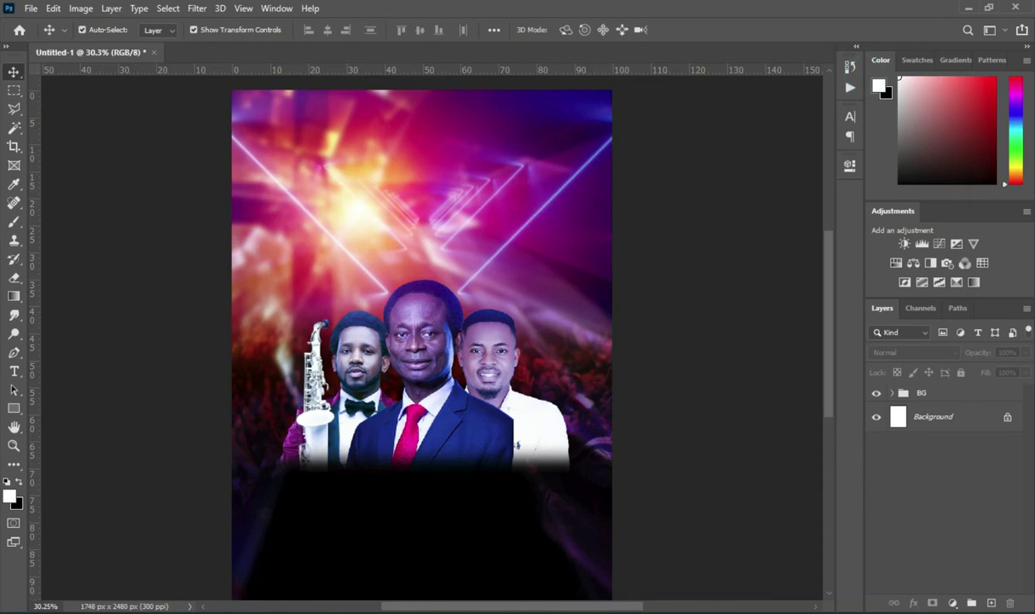
pyautogui.hotkey('alt', 'Tab')
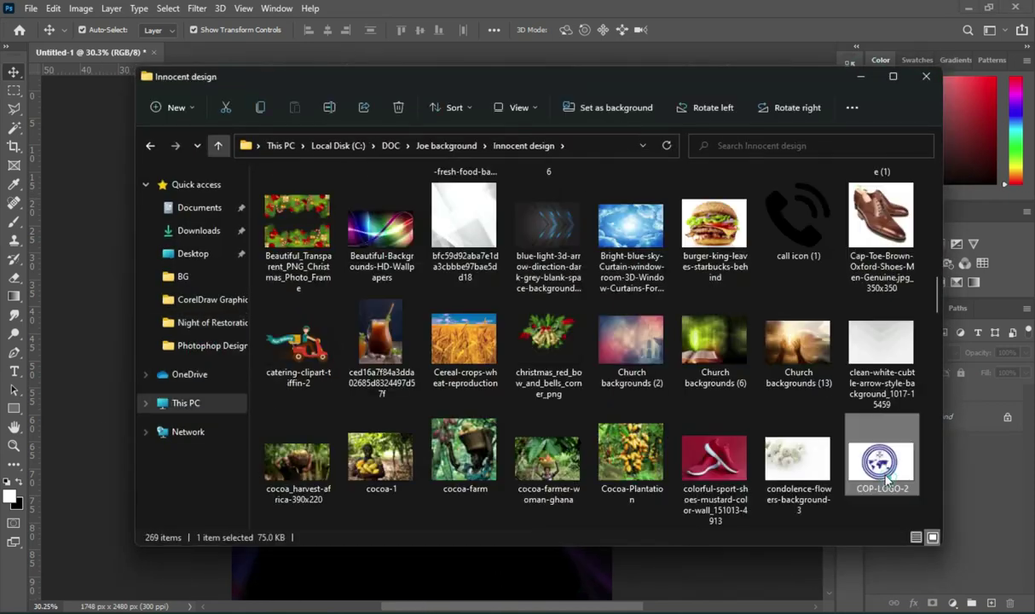
pyautogui.moveTo(885, 479); pyautogui.dragTo(99, 520)
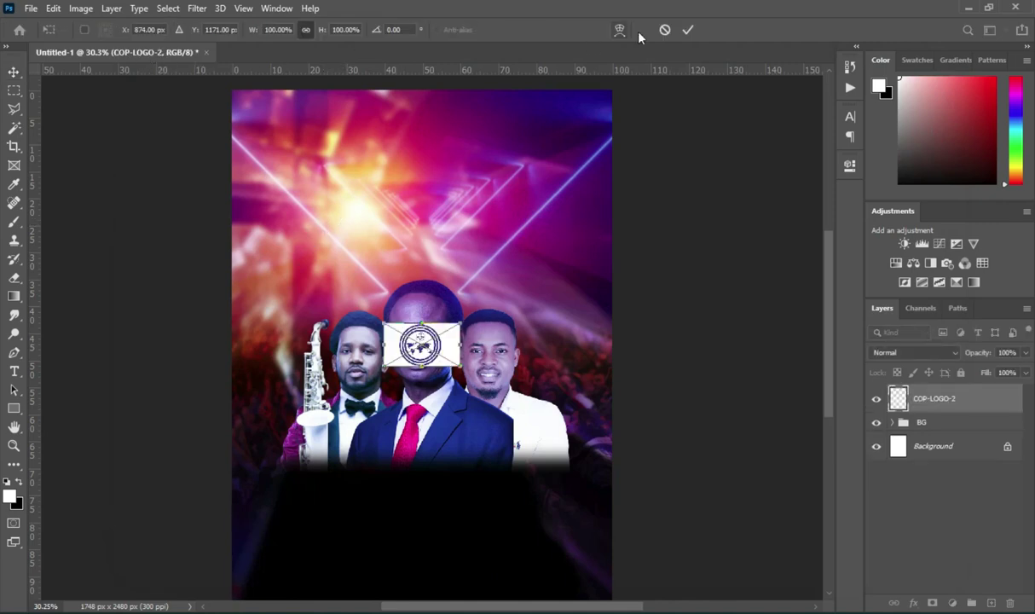
pyautogui.click(688, 30)
# Step: Move the COP-LOGO-2 logo up near the top edge of the page, left of centre
pyautogui.moveTo(430, 350); pyautogui.dragTo(244, 95)
pyautogui.scroll(3, 553, 132)
pyautogui.scroll(1, 275, 120)
pyautogui.click(277, 120)
# Step: Rasterize the COP-LOGO-2 layer and delete the white background around the round emblem with the Magic Wand
pyautogui.rightClick(891, 386)
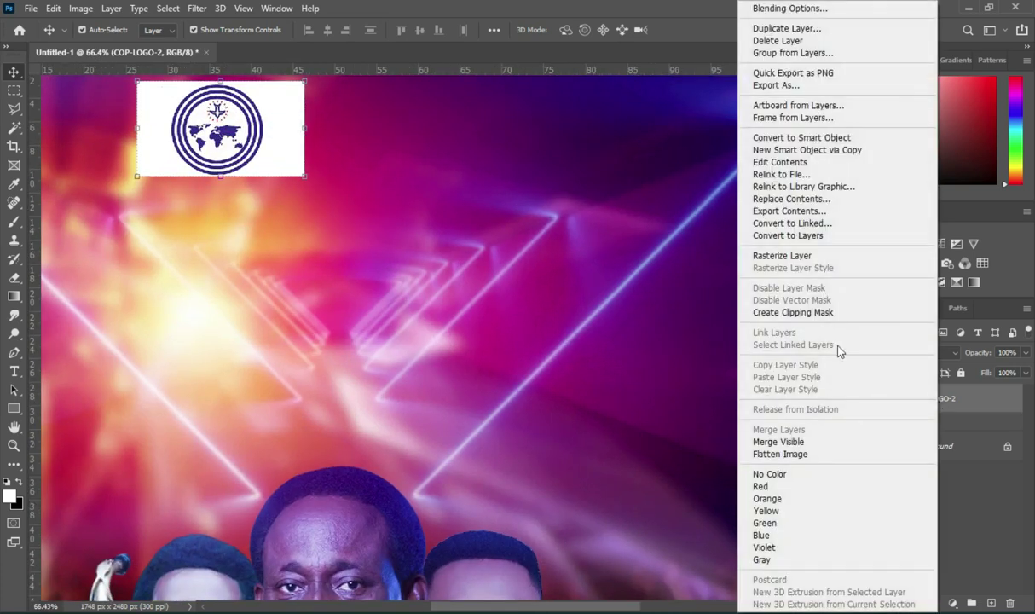
pyautogui.click(798, 256)
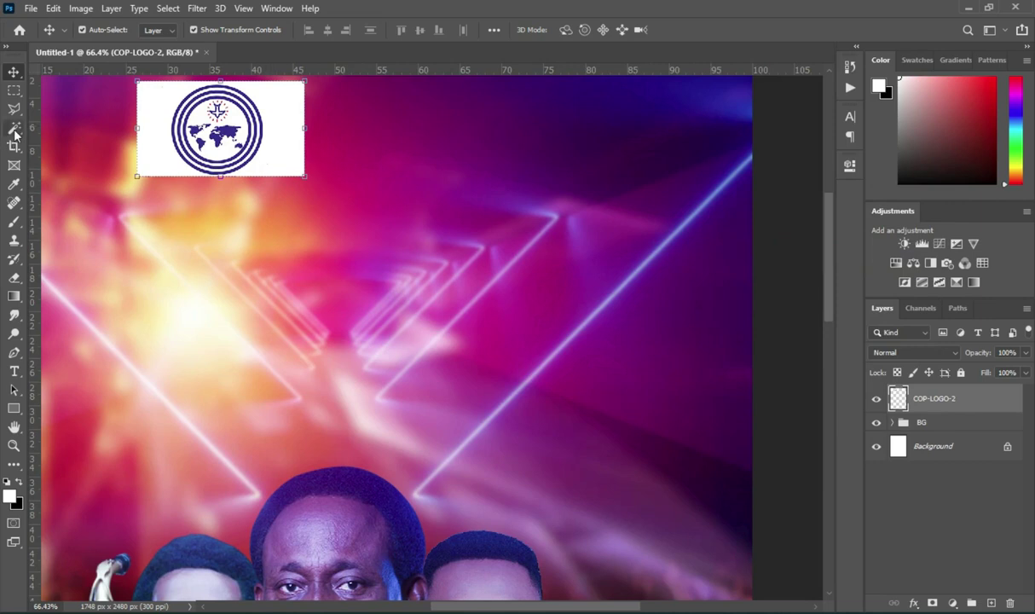
pyautogui.click(13, 128)
pyautogui.click(282, 144)
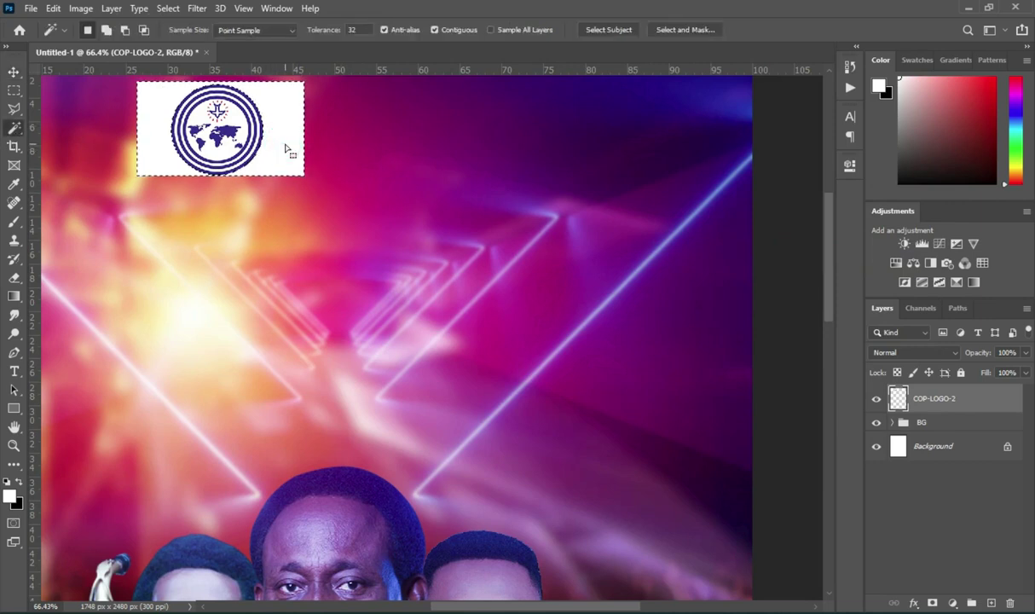
pyautogui.press('Delete')
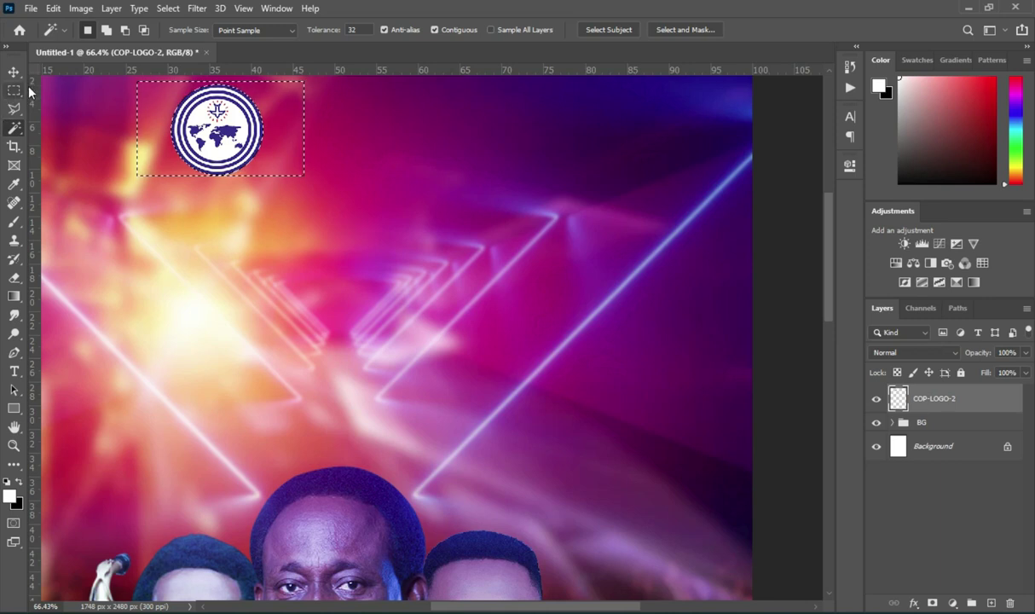
pyautogui.hotkey('ctrl', 'd')
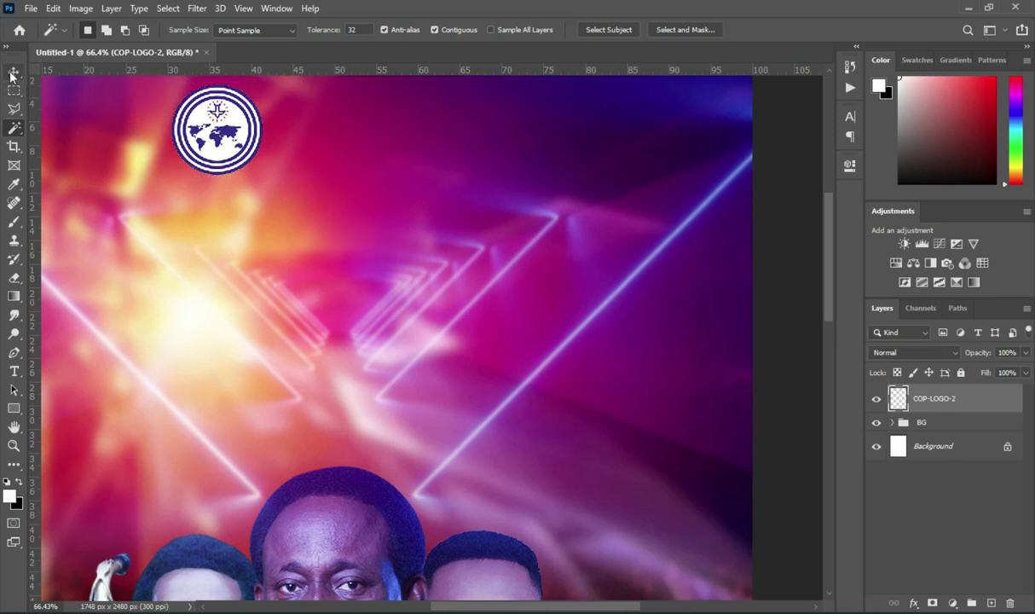
# Step: Scale the COP-LOGO-2 emblem down to about 54% and position it near the page's top edge, left of centre
pyautogui.click(14, 72)
pyautogui.click(141, 130)
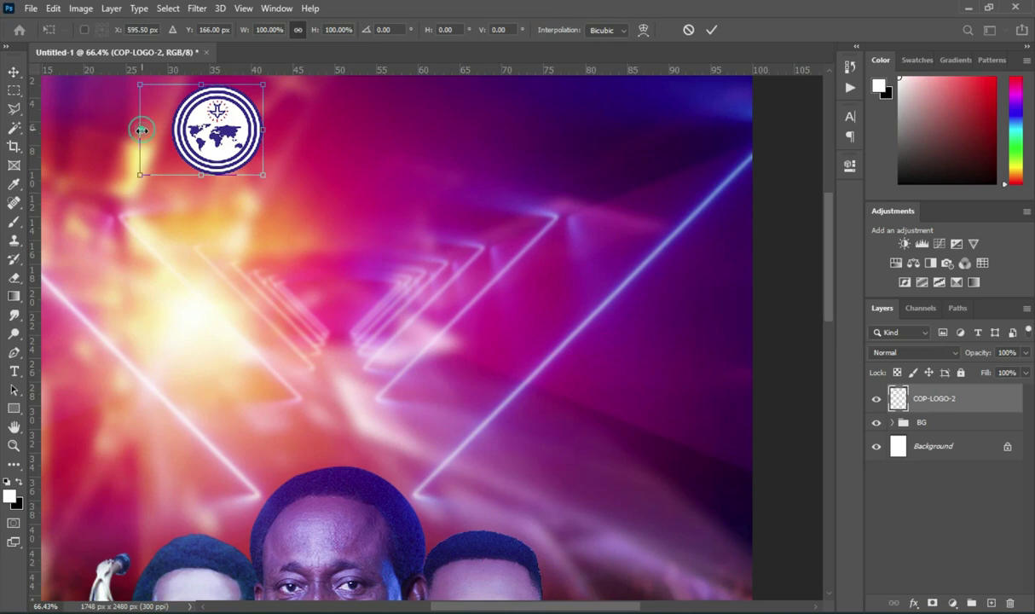
pyautogui.moveTo(141, 131); pyautogui.dragTo(284, 108)
pyautogui.scroll(-5, 283, 115)
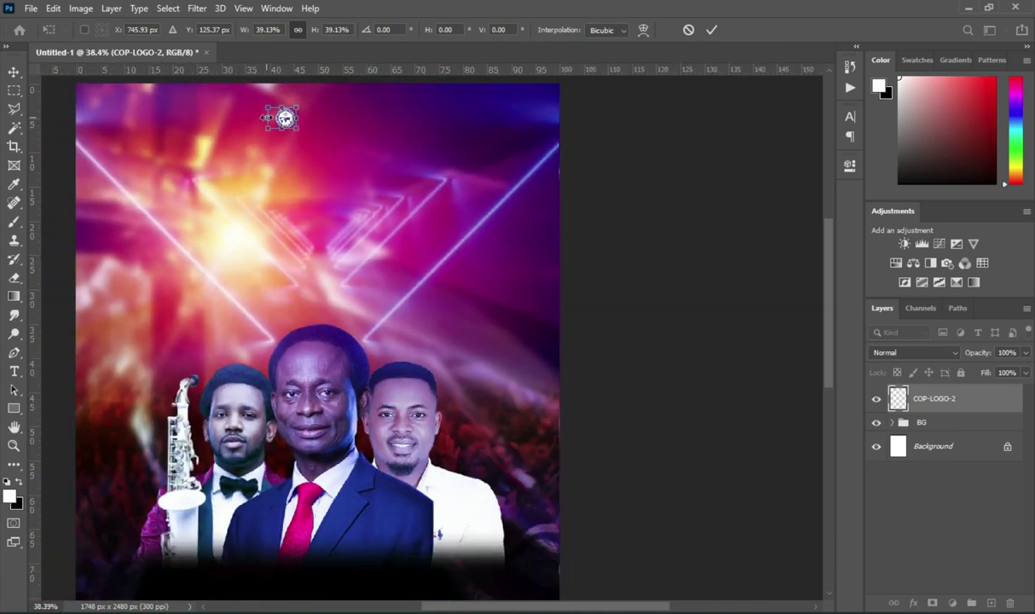
pyautogui.moveTo(267, 118); pyautogui.dragTo(233, 110)
pyautogui.scroll(2, 224, 101)
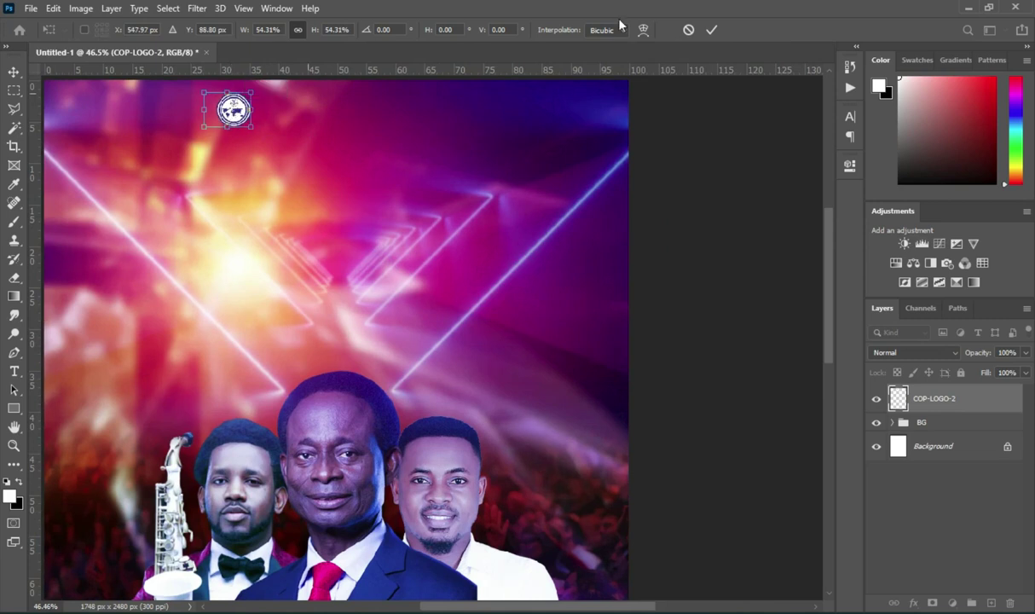
pyautogui.click(712, 30)
# Step: Add the copied text ASSEMBLY OF CHRIST CHURCH in white Akrobat Bold 10 pt and place it close beside the logo
pyautogui.press('t')
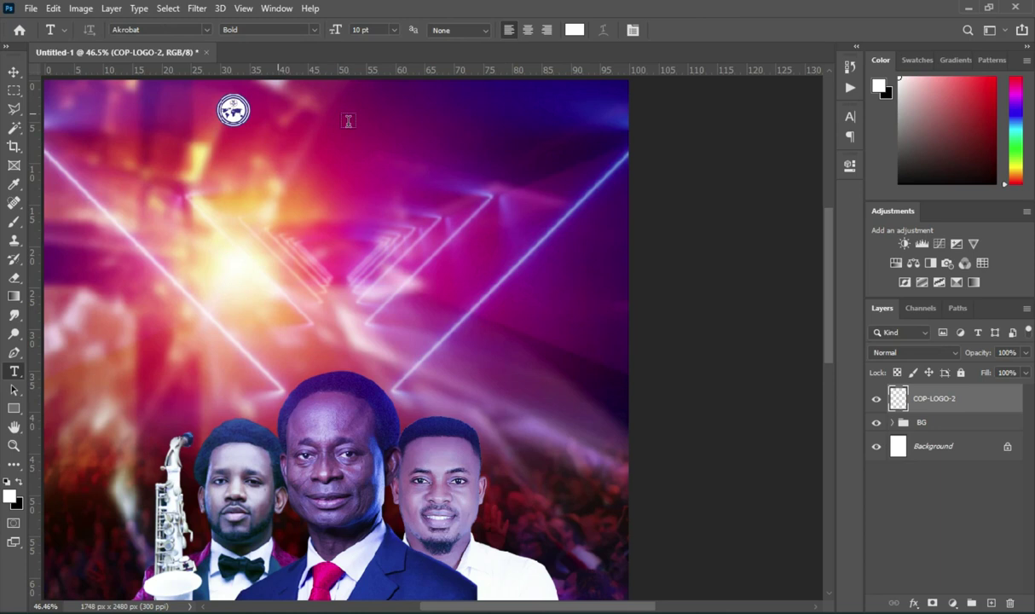
pyautogui.click(278, 114)
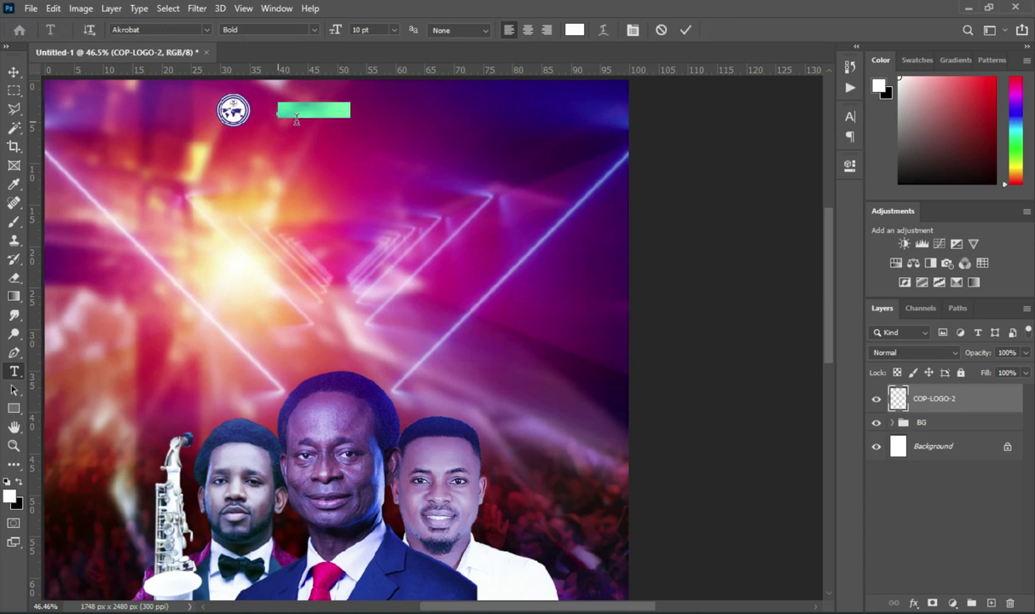
pyautogui.hotkey('ctrl', 'v')
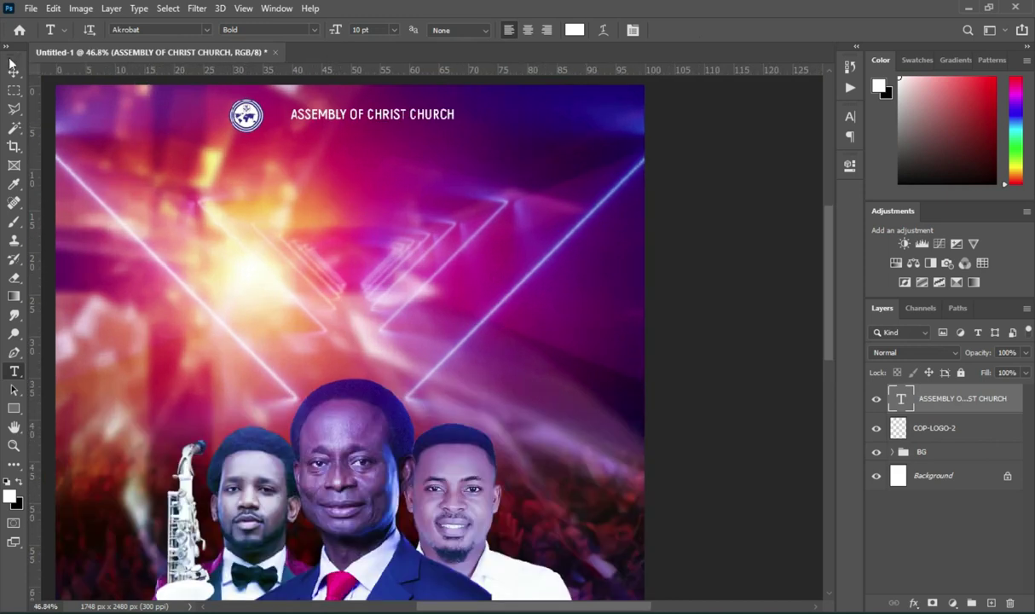
pyautogui.click(14, 72)
pyautogui.moveTo(373, 115); pyautogui.dragTo(350, 114)
pyautogui.hotkey('ctrl', '0')
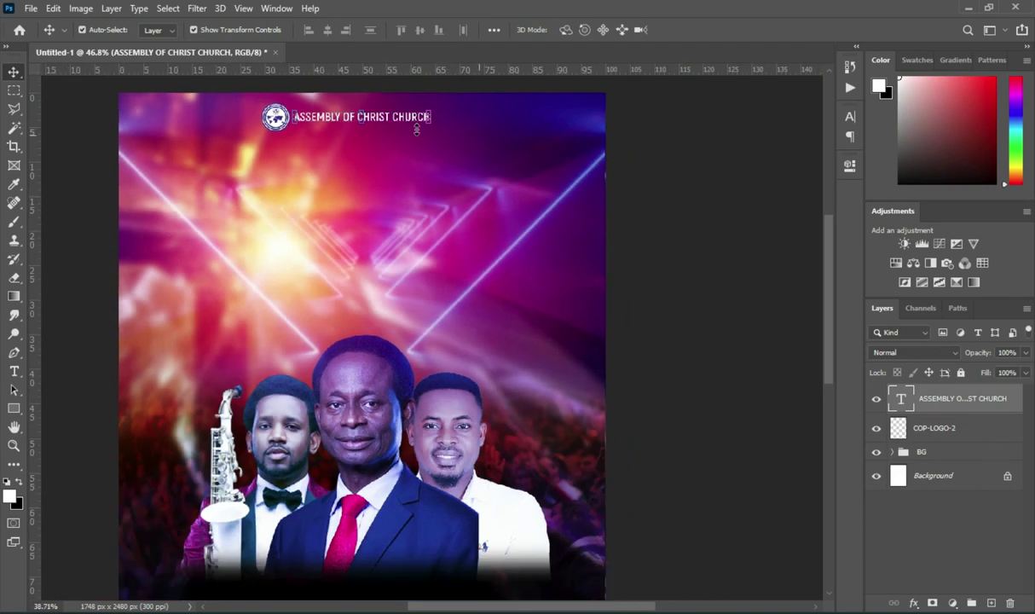
# Step: Apply a Drop Shadow to the church name text with a Distance of 4 px and a Size of 6 px
pyautogui.click(952, 603)
pyautogui.click(793, 530)
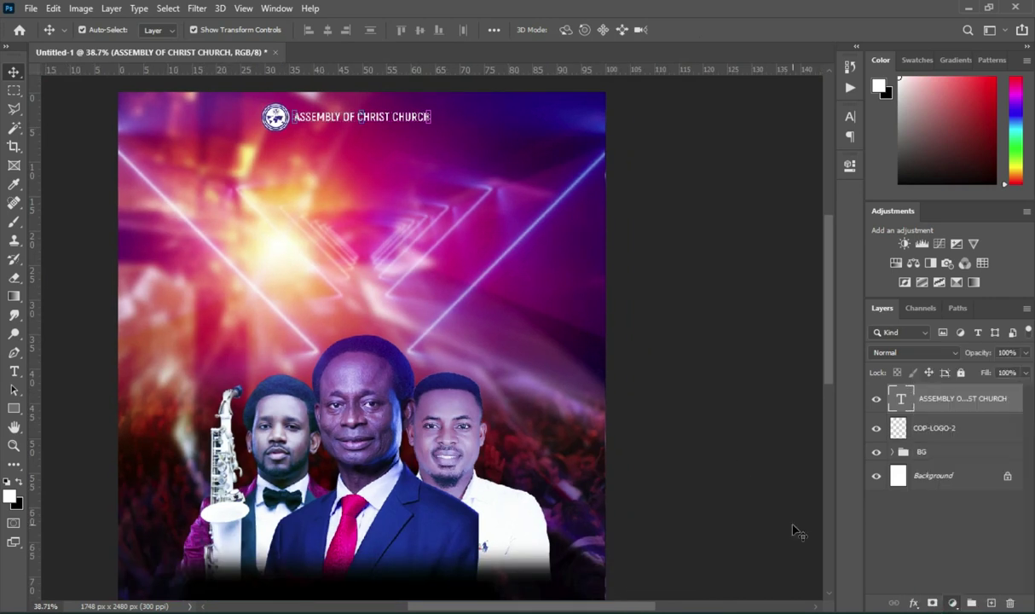
pyautogui.click(915, 603)
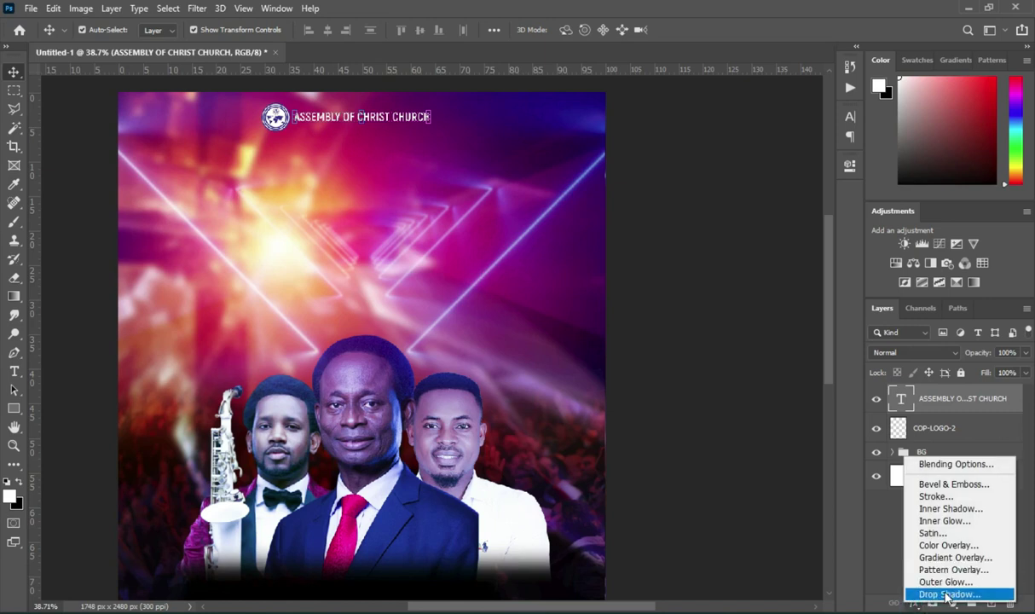
pyautogui.click(947, 595)
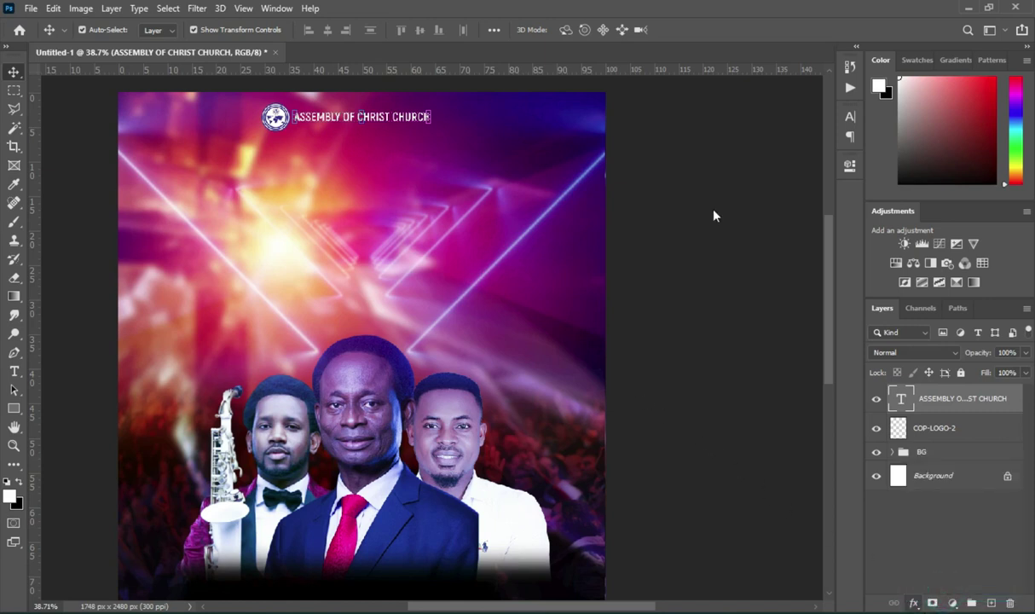
pyautogui.moveTo(575, 132); pyautogui.dragTo(692, 145)
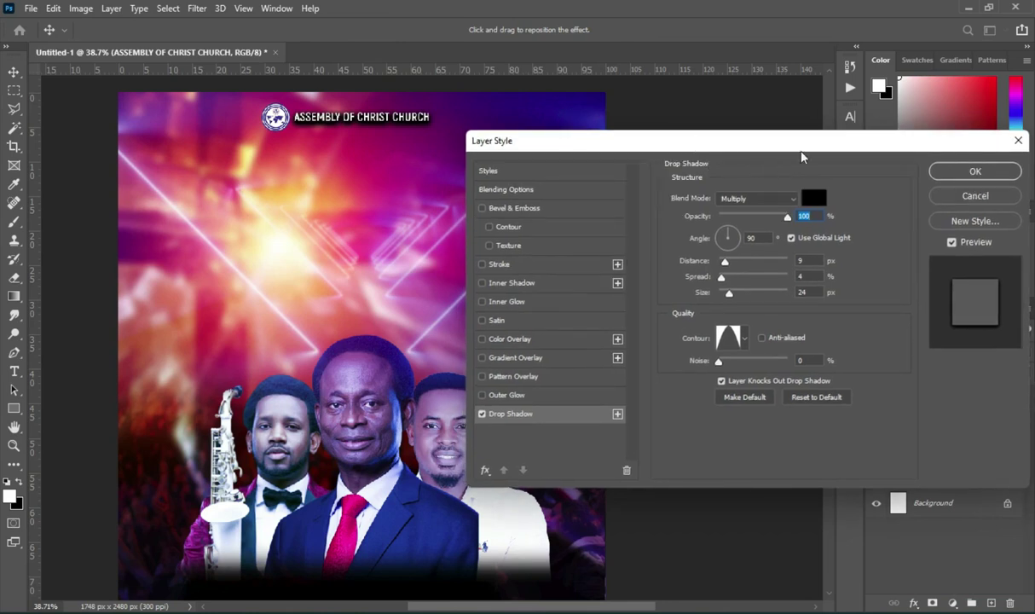
pyautogui.click(812, 216)
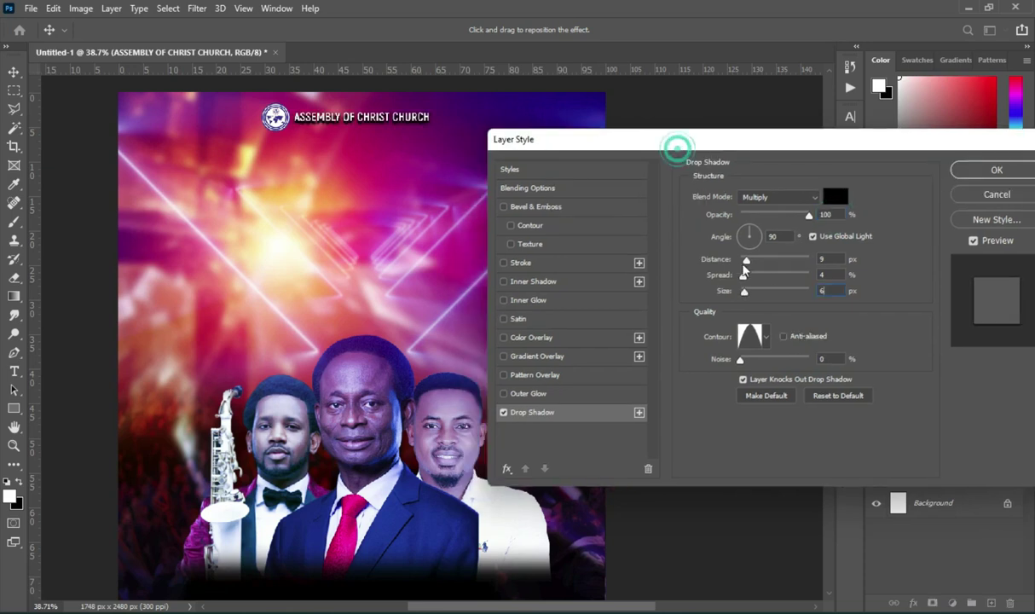
pyautogui.click(744, 263)
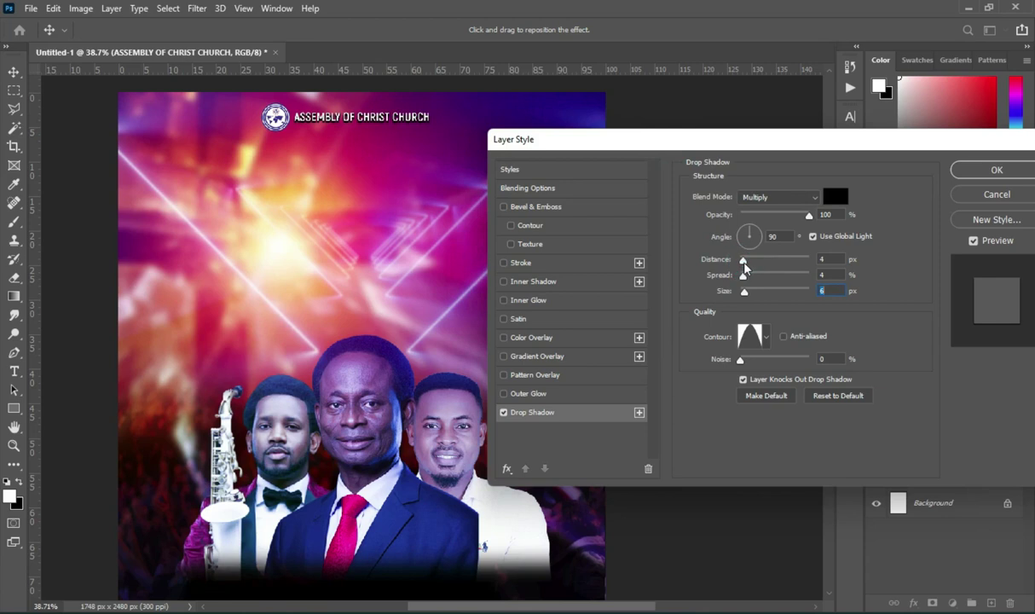
pyautogui.click(743, 261)
pyautogui.moveTo(797, 151); pyautogui.dragTo(756, 145)
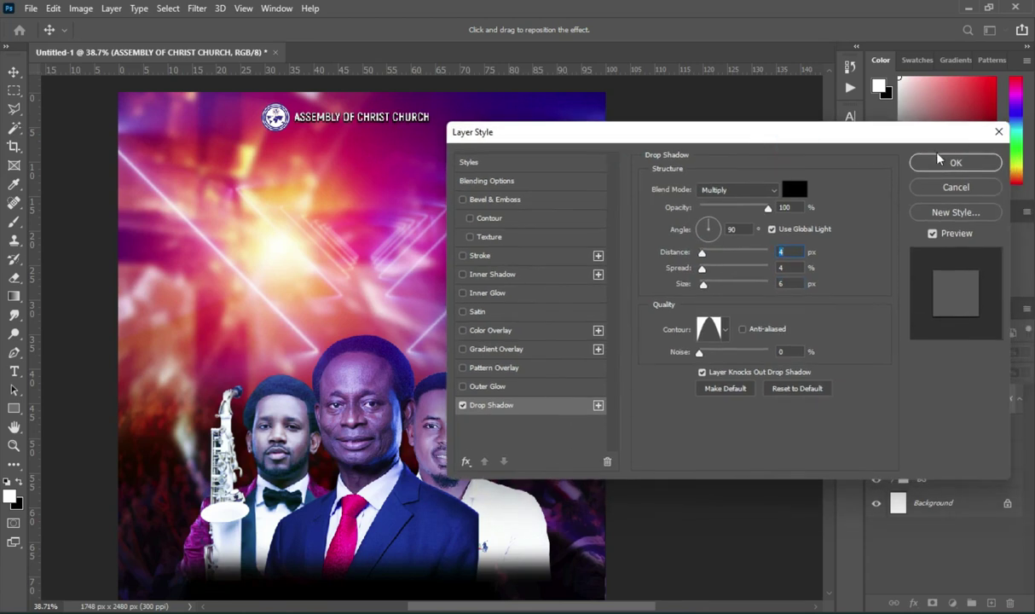
pyautogui.click(955, 163)
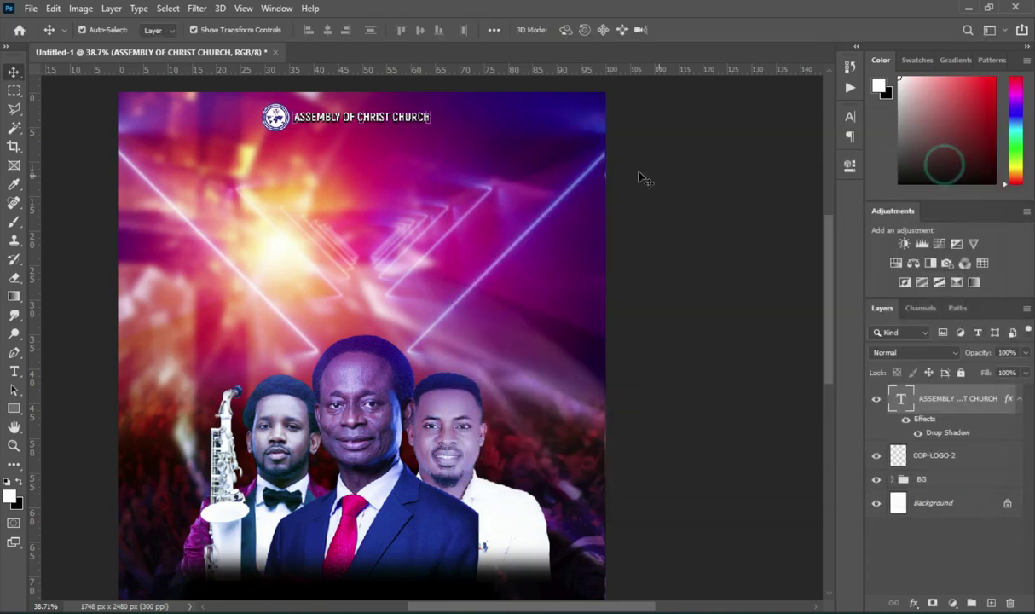
# Step: Duplicate the ASSEMBLY OF CHRIST CHURCH text layer and place the copy a short distance below the original
pyautogui.scroll(-2, 556, 114)
pyautogui.scroll(2, 687, 158)
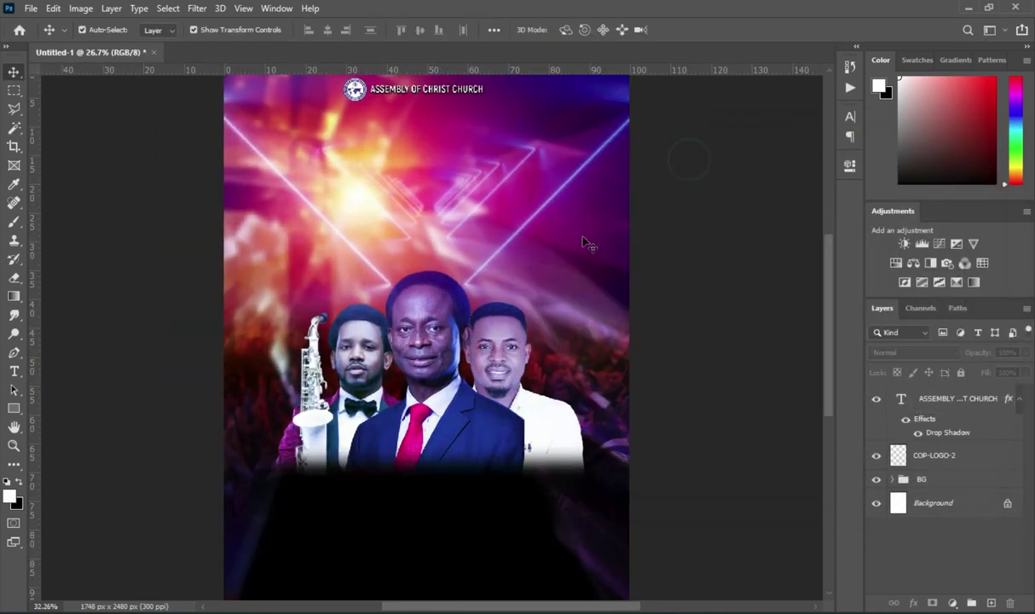
pyautogui.moveTo(830, 358); pyautogui.dragTo(827, 297)
pyautogui.scroll(3, 421, 243)
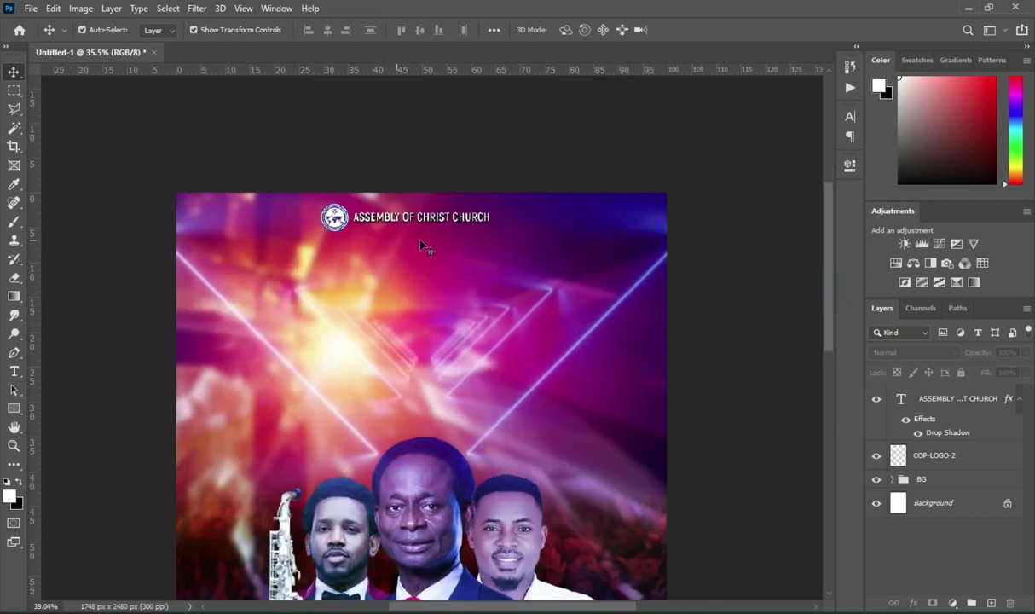
pyautogui.click(445, 221)
pyautogui.moveTo(445, 222); pyautogui.dragTo(449, 230)
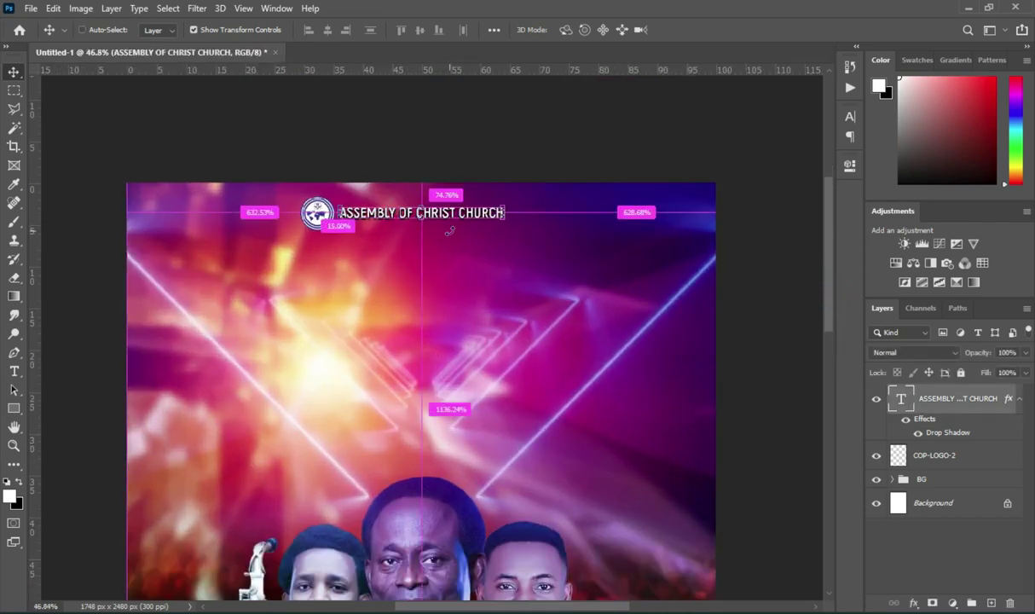
pyautogui.hotkey('ctrl', 'j')
pyautogui.moveTo(431, 215); pyautogui.dragTo(440, 282)
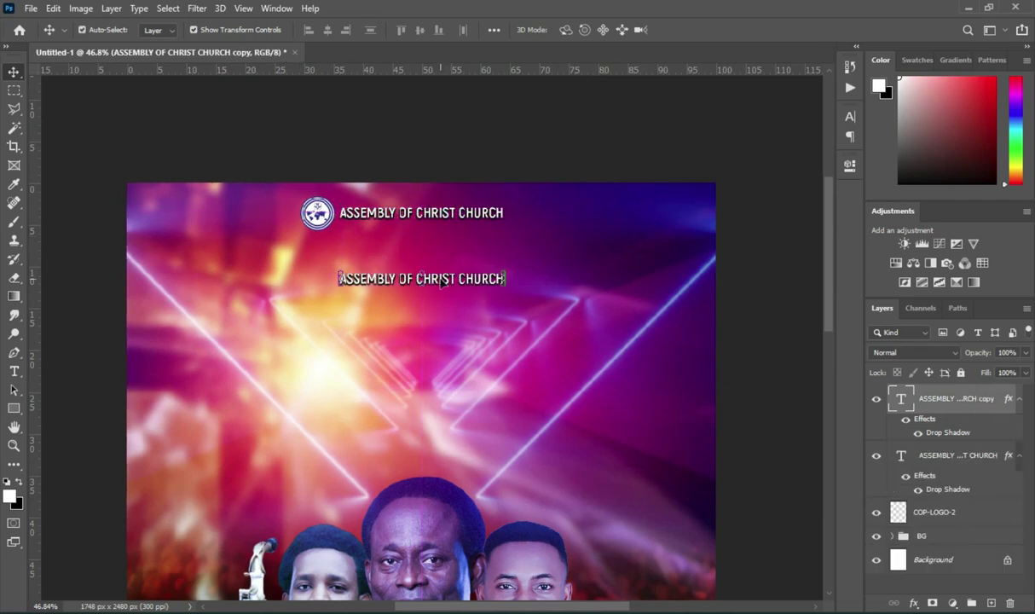
# Step: Replace the duplicated text with the line Present: copied from the Text Doc notes
pyautogui.doubleClick(439, 279)
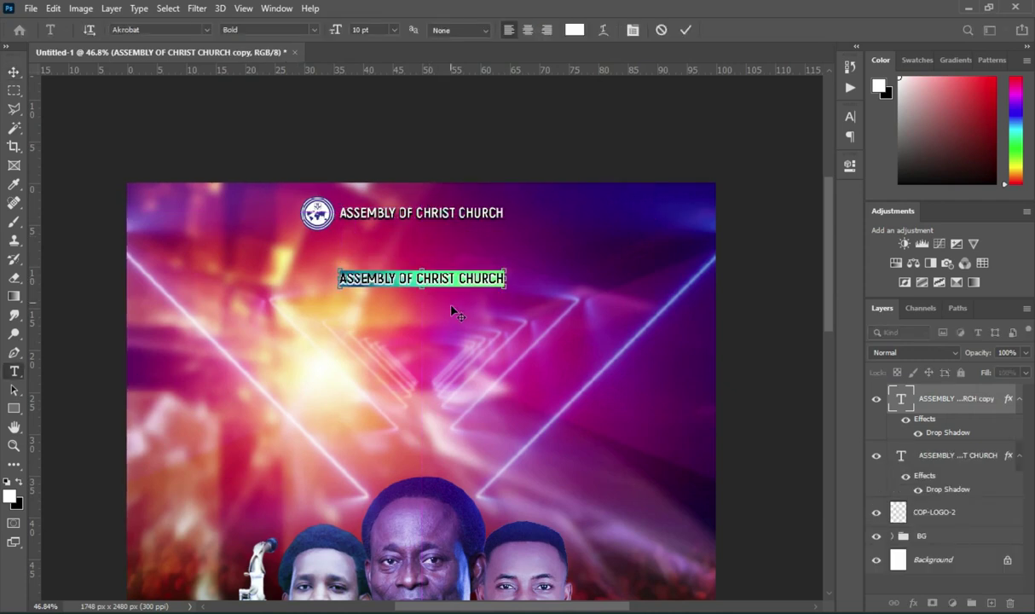
pyautogui.hotkey('alt', 'Tab')
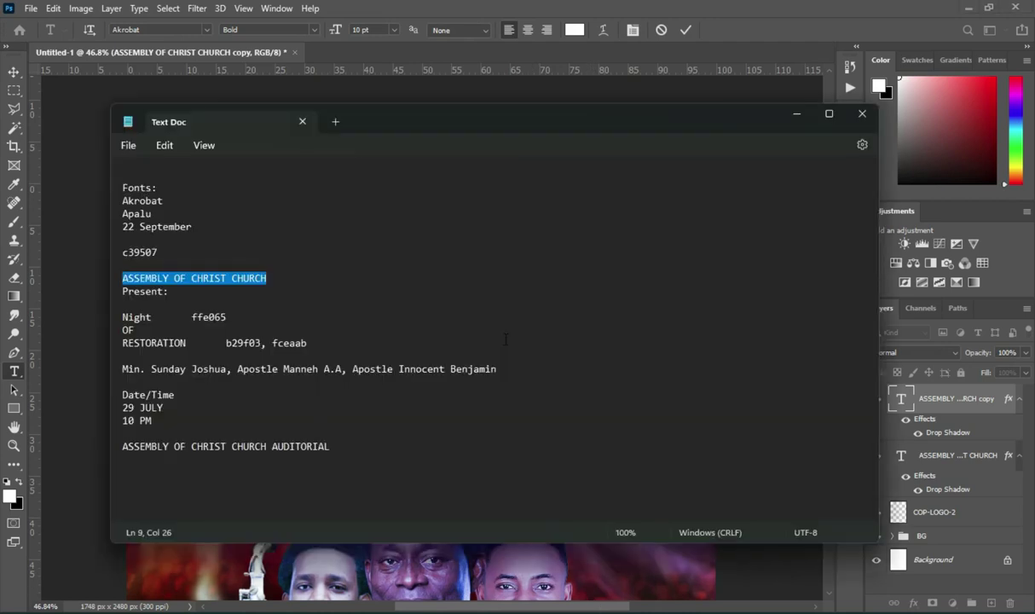
pyautogui.doubleClick(173, 291)
pyautogui.hotkey('ctrl', 'c')
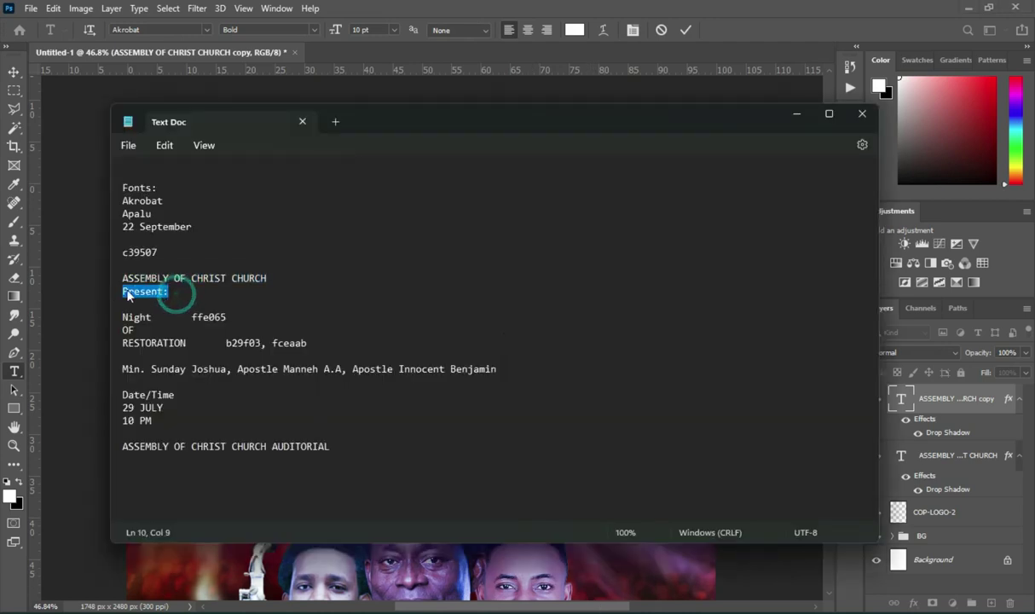
pyautogui.click(797, 114)
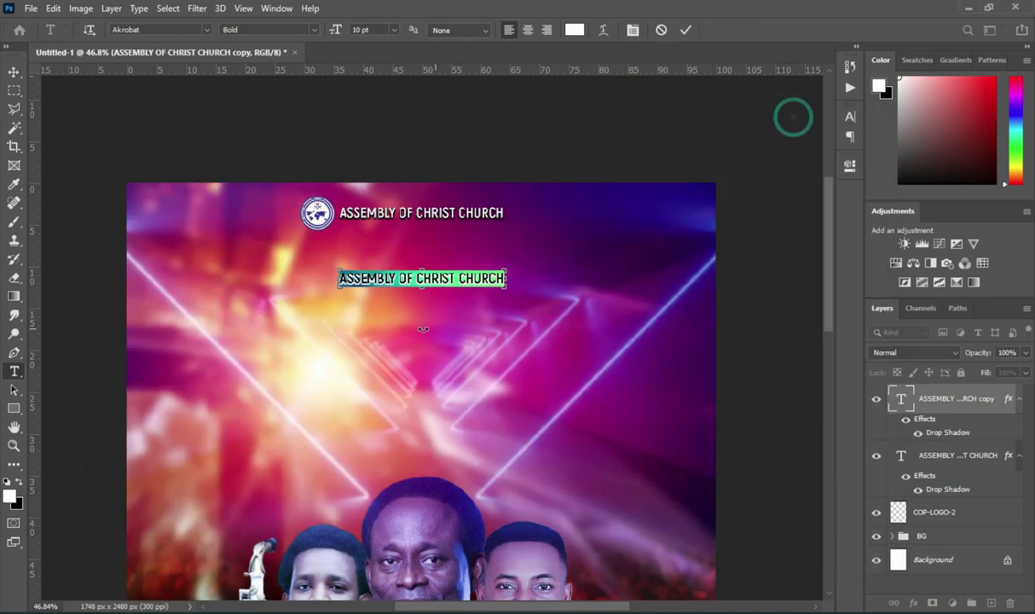
pyautogui.hotkey('ctrl', 'v')
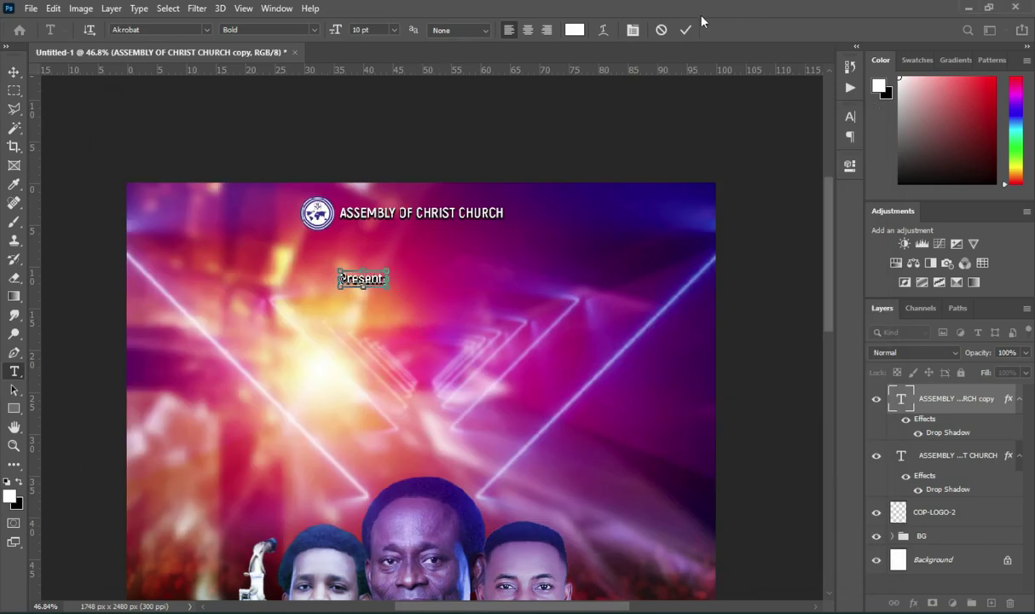
pyautogui.click(685, 30)
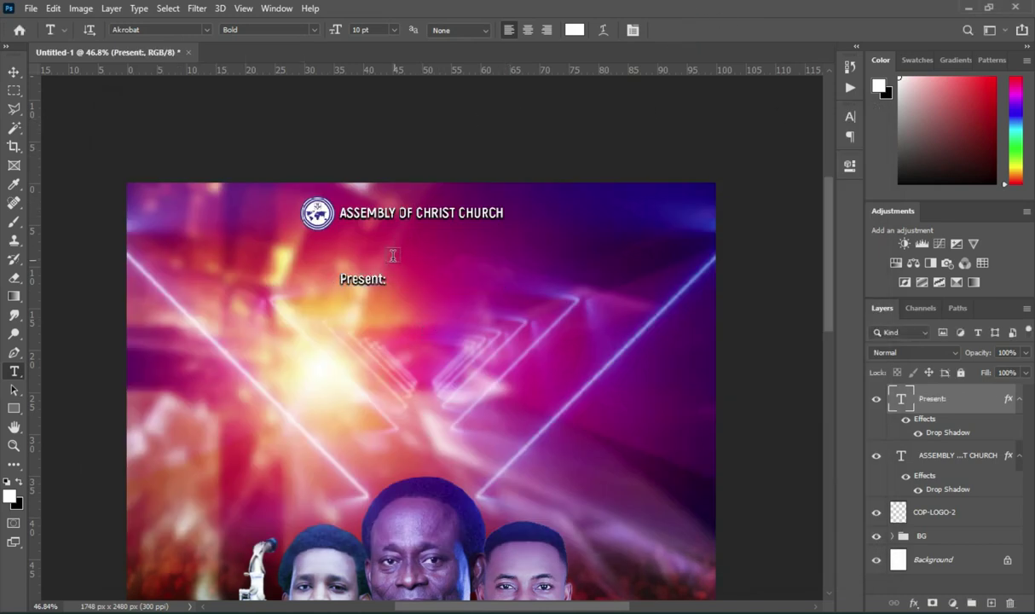
# Step: Change the font of the Present: text to Apalu Regular
pyautogui.click(206, 29)
pyautogui.write('a')
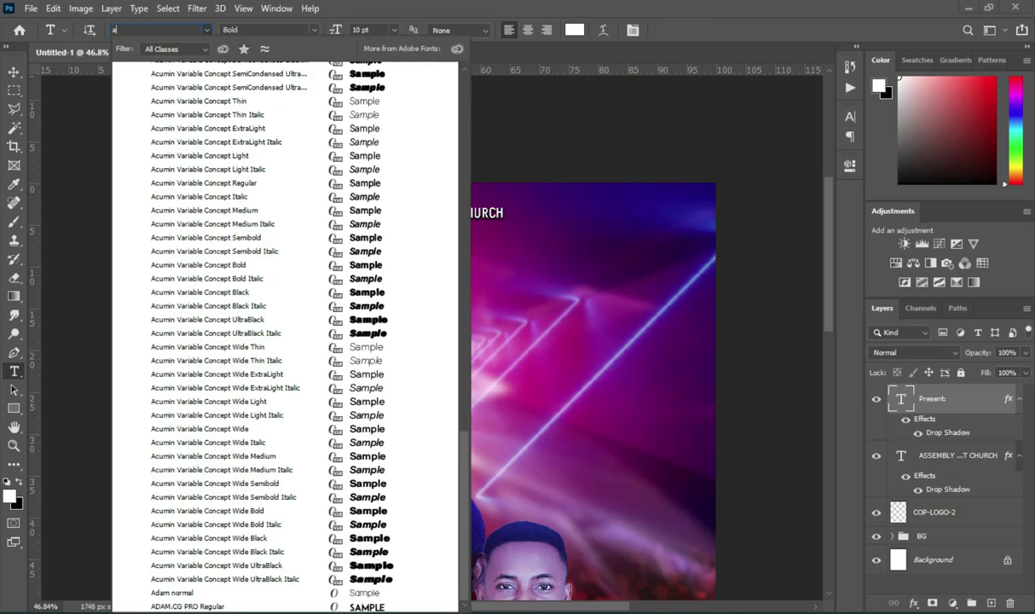
pyautogui.write('pal')
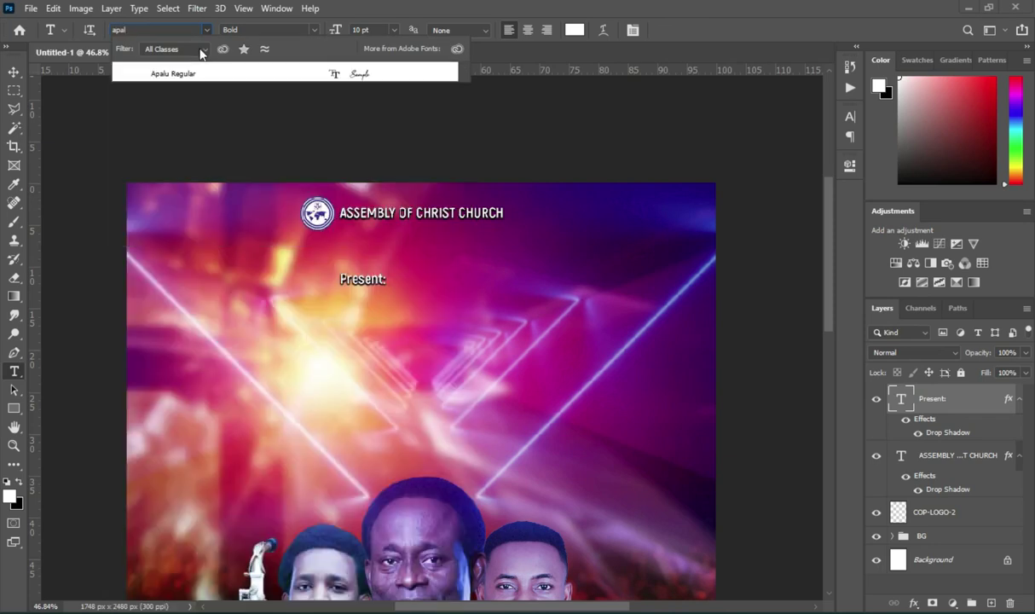
pyautogui.click(171, 73)
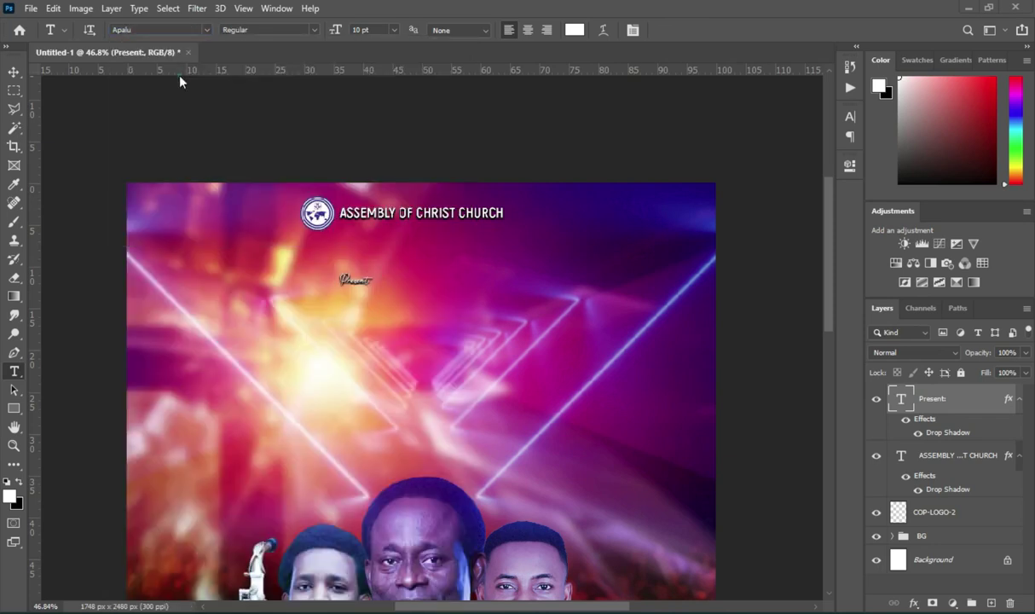
# Step: Enlarge the Present: text to about 185%, centre it roughly below the church name, and collapse its layer effects
pyautogui.click(12, 74)
pyautogui.moveTo(375, 278); pyautogui.dragTo(398, 288)
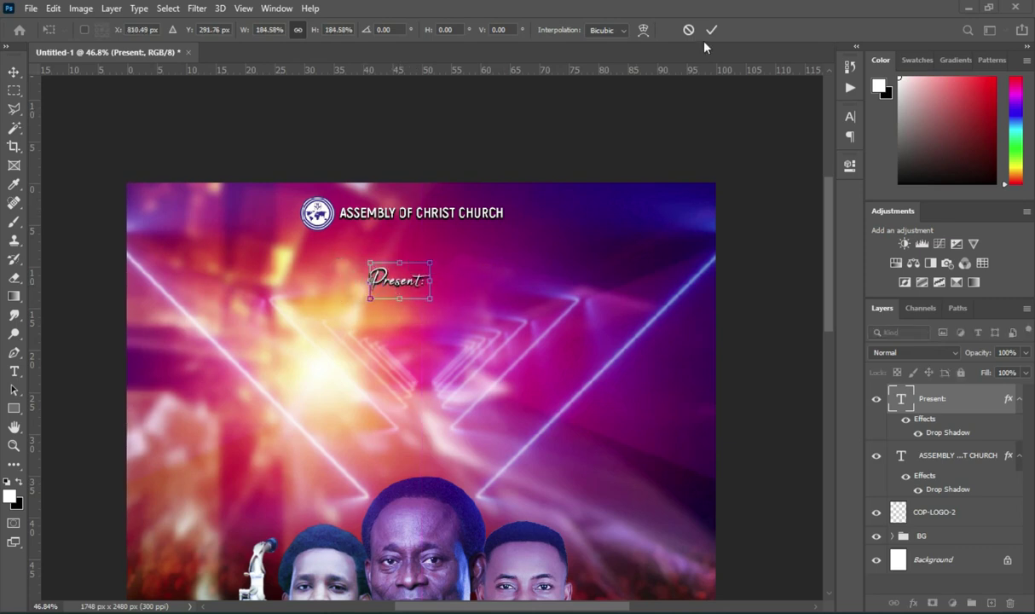
pyautogui.click(708, 29)
pyautogui.click(1019, 398)
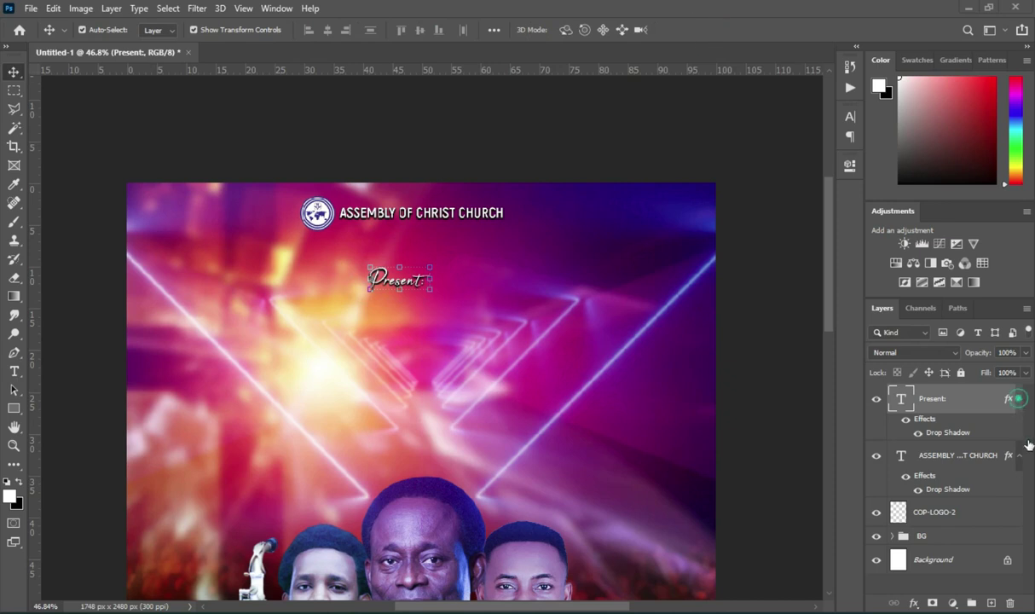
# Step: Collapse the church name's layer effects and group the ASSEMBLY OF CHRIST CHURCH text layer with the COP-LOGO-2 layer
pyautogui.click(1018, 428)
pyautogui.click(950, 428)
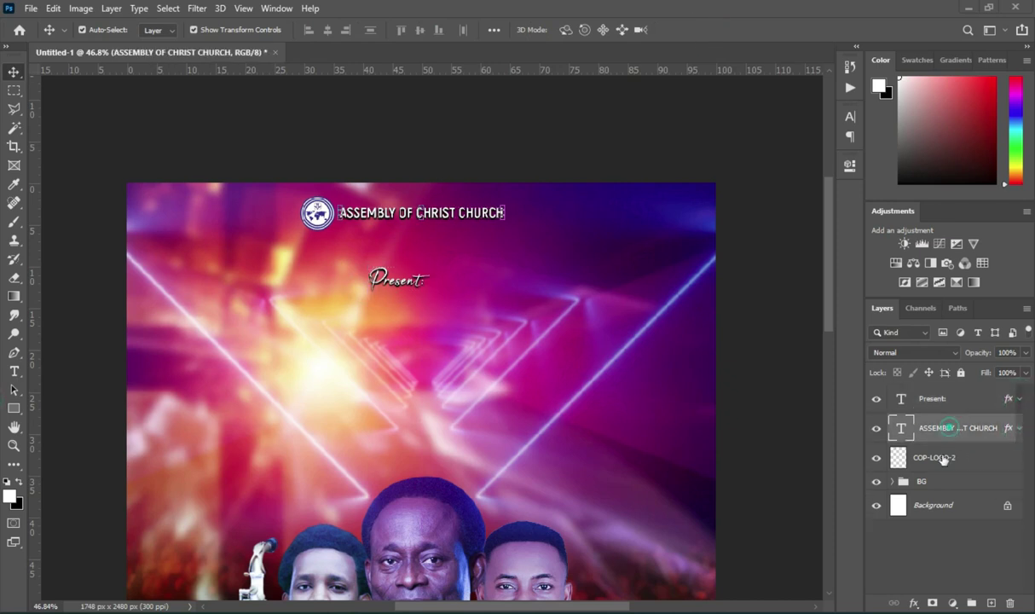
pyautogui.keyDown('shift'); pyautogui.click(941, 457); pyautogui.keyUp('shift')
pyautogui.hotkey('ctrl', 'g')
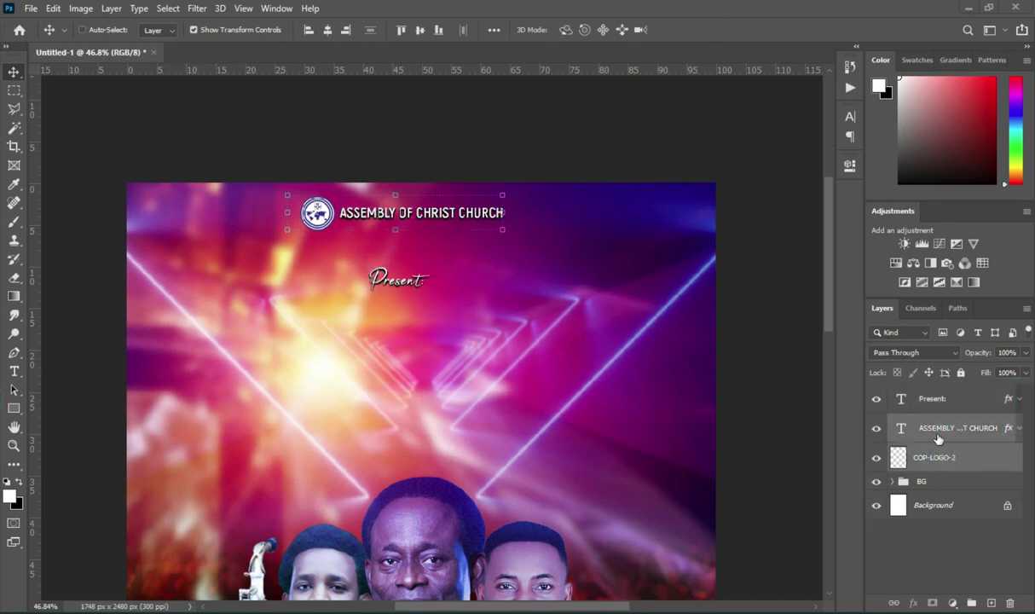
pyautogui.press('ctrl')
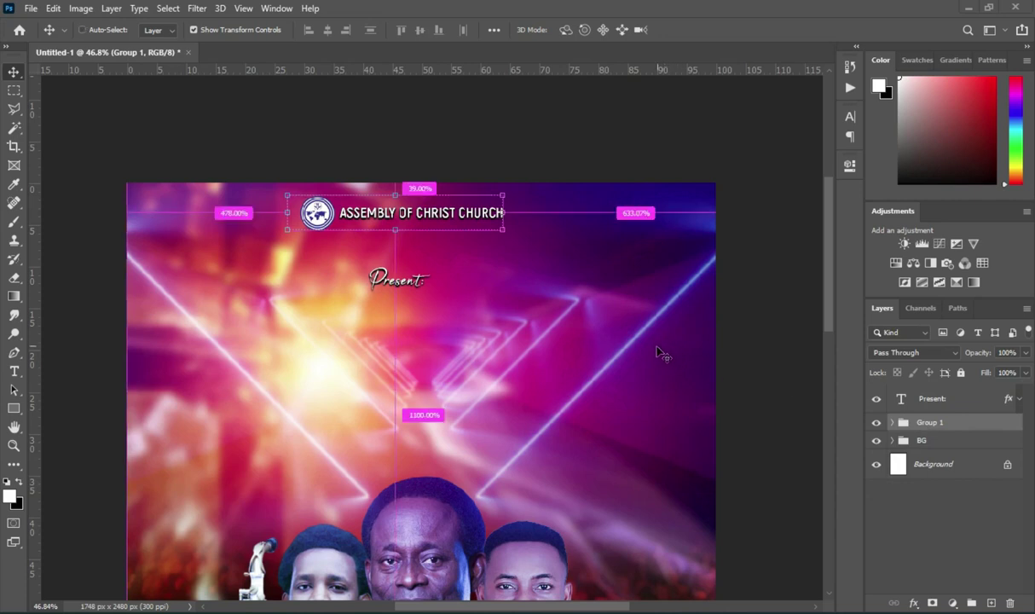
# Step: Centre the church logo and name group horizontally on the whole canvas, leaving no selection active
pyautogui.hotkey('ctrl', 'a')
pyautogui.click(325, 31)
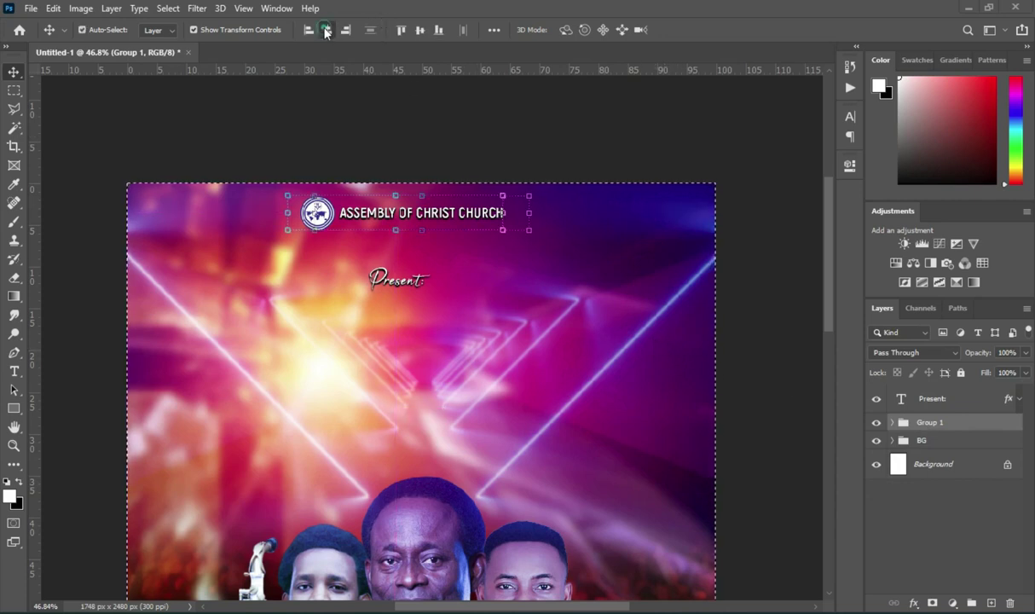
pyautogui.hotkey('ctrl', 'd')
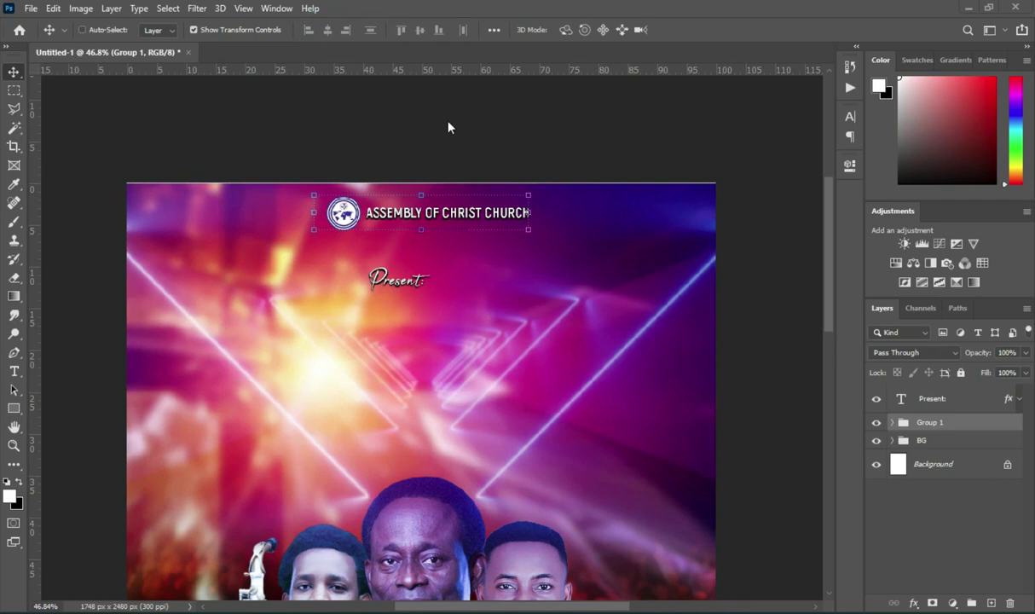
# Step: Centre the Present: text horizontally on the canvas and clear the canvas selection
pyautogui.keyDown('ctrl'); pyautogui.click(406, 288); pyautogui.keyUp('ctrl')
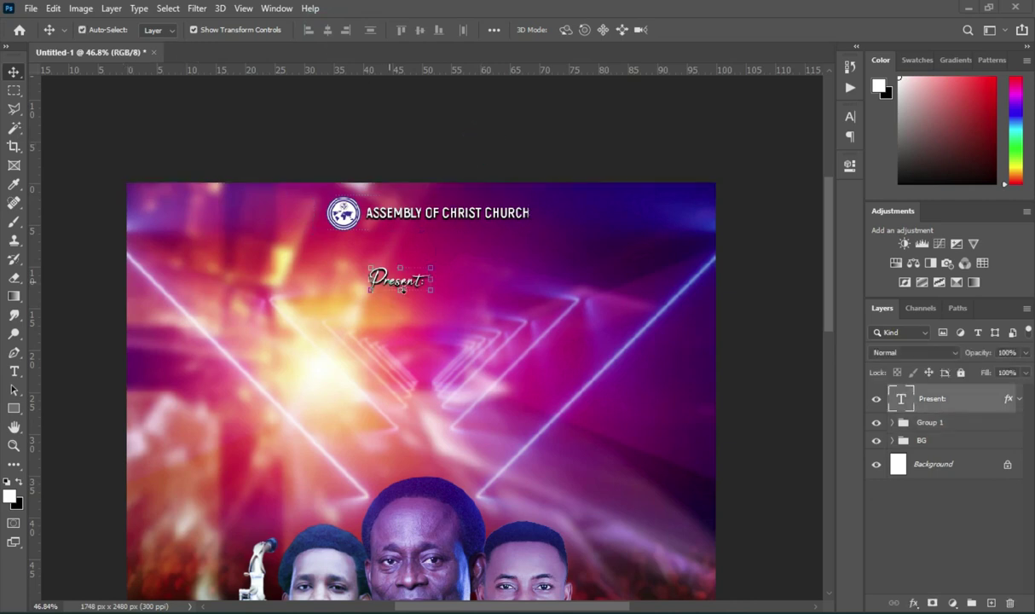
pyautogui.hotkey('ctrl', 'a')
pyautogui.click(327, 29)
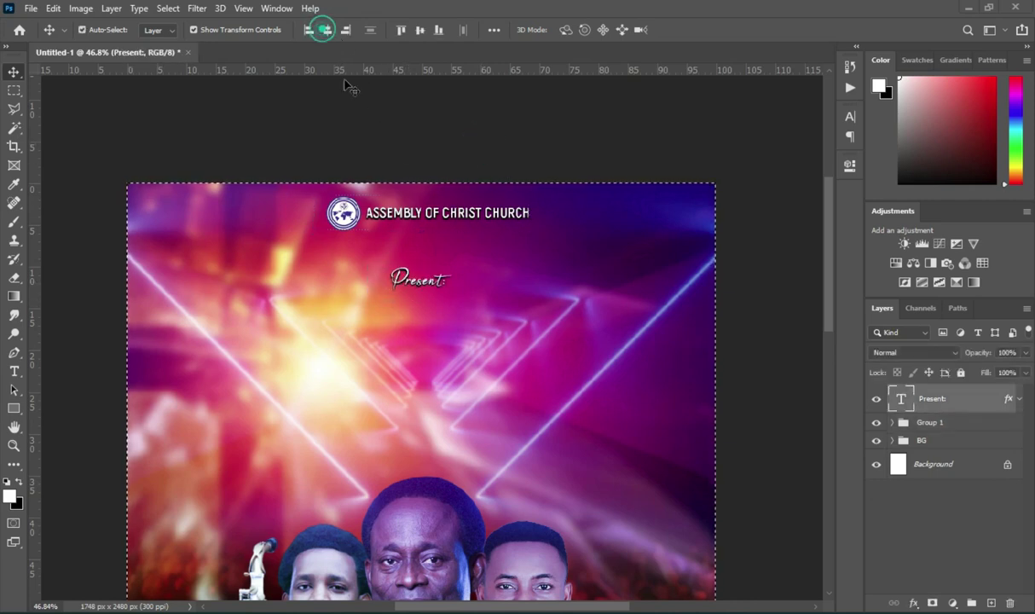
pyautogui.hotkey('ctrl', 'd')
# Step: Move the Present: text down by about 3.4%, keeping it roughly centred below the church name, and deselect it
pyautogui.scroll(-3, 446, 211)
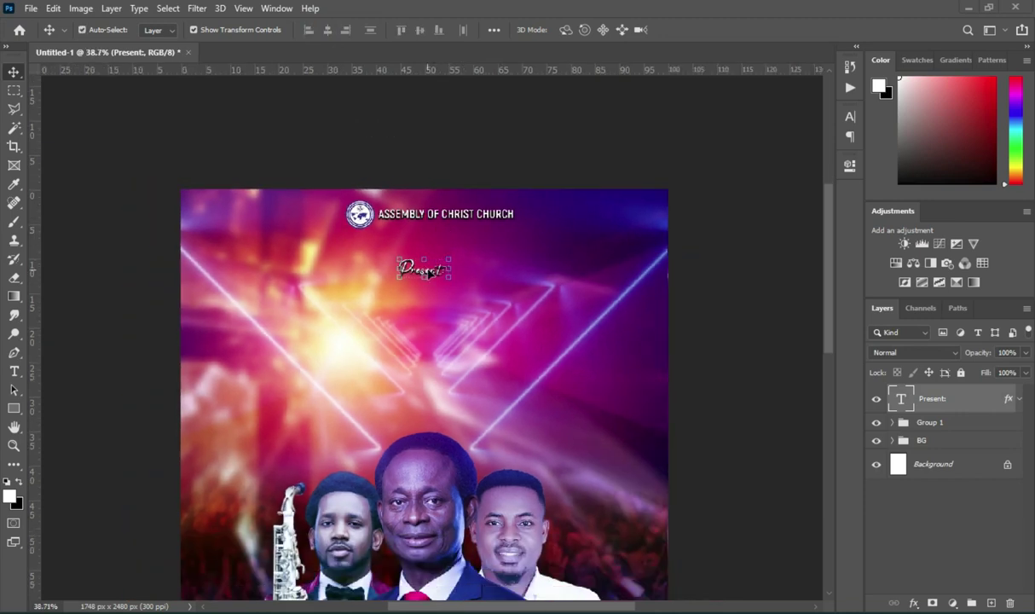
pyautogui.moveTo(430, 271); pyautogui.dragTo(430, 296)
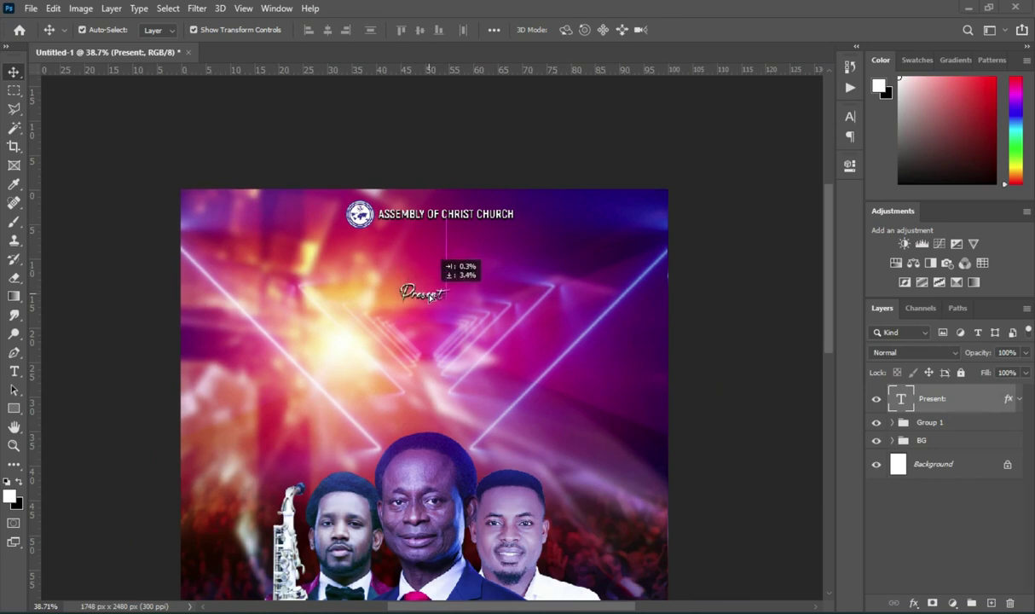
pyautogui.moveTo(431, 296); pyautogui.dragTo(431, 296)
pyautogui.click(745, 247)
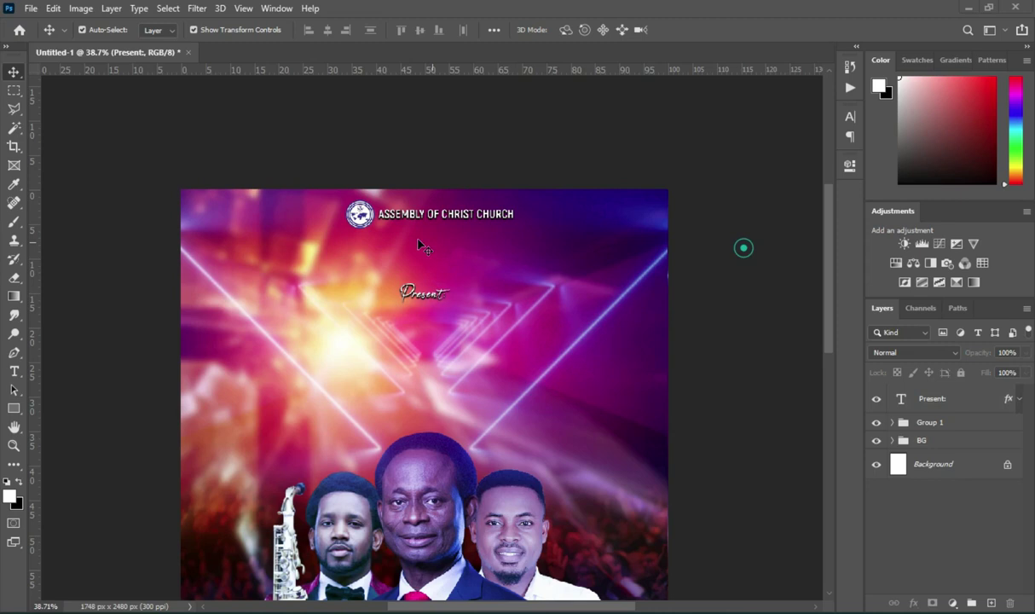
# Step: Scale the Present: text up proportionally to about 107% and apply the transform
pyautogui.scroll(-2, 392, 247)
pyautogui.scroll(3, 431, 167)
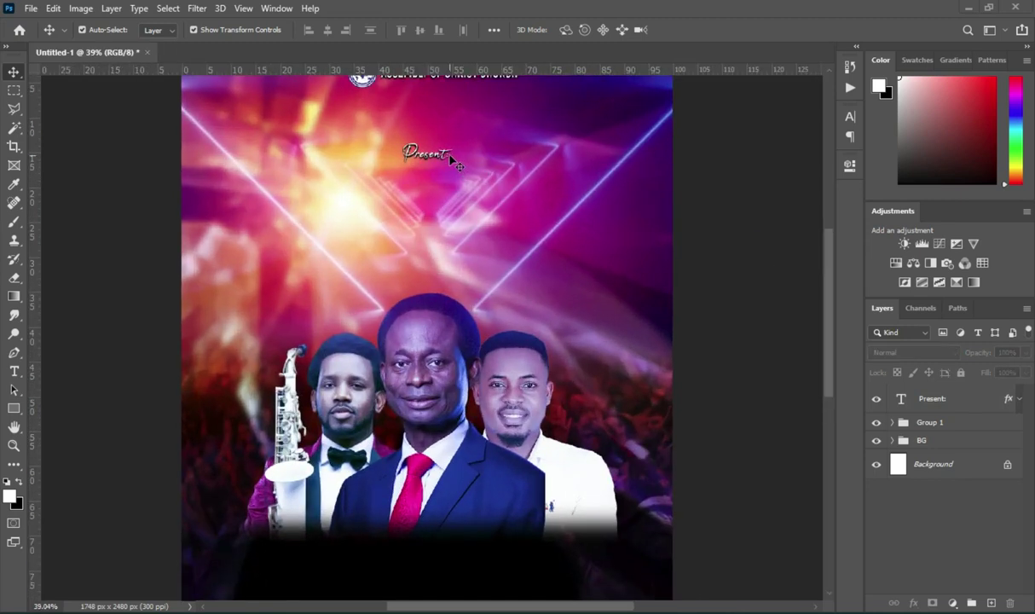
pyautogui.scroll(1, 432, 160)
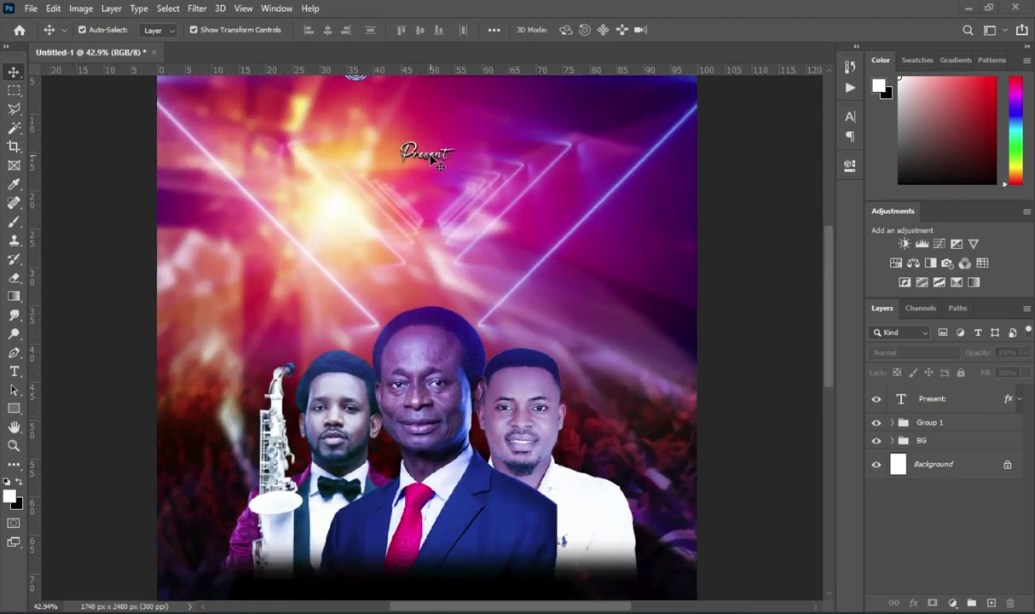
pyautogui.click(433, 158)
pyautogui.scroll(3, 432, 162)
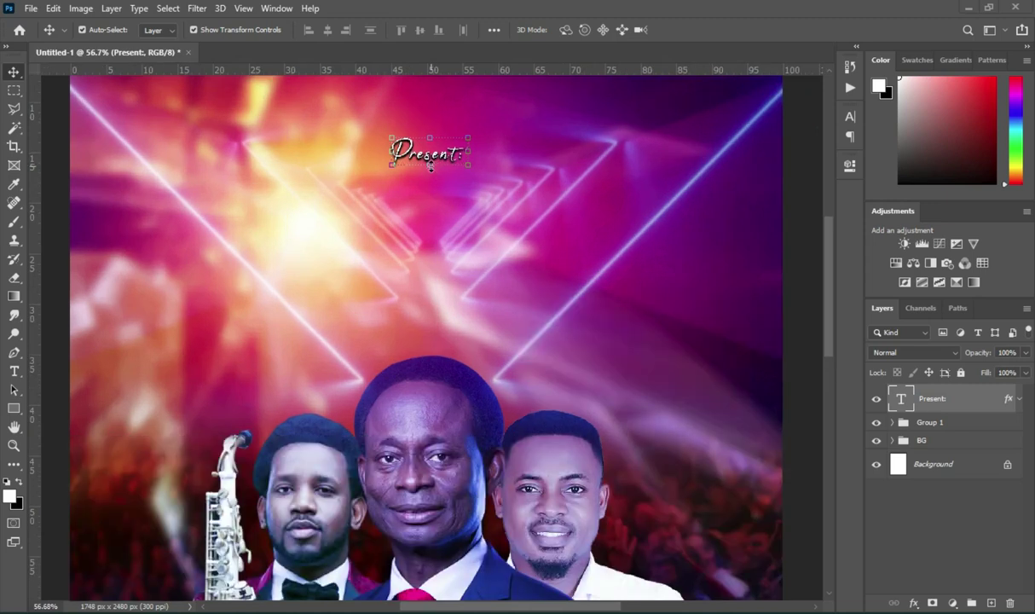
pyautogui.hotkey('ctrl', 't')
pyautogui.moveTo(429, 176); pyautogui.dragTo(429, 179)
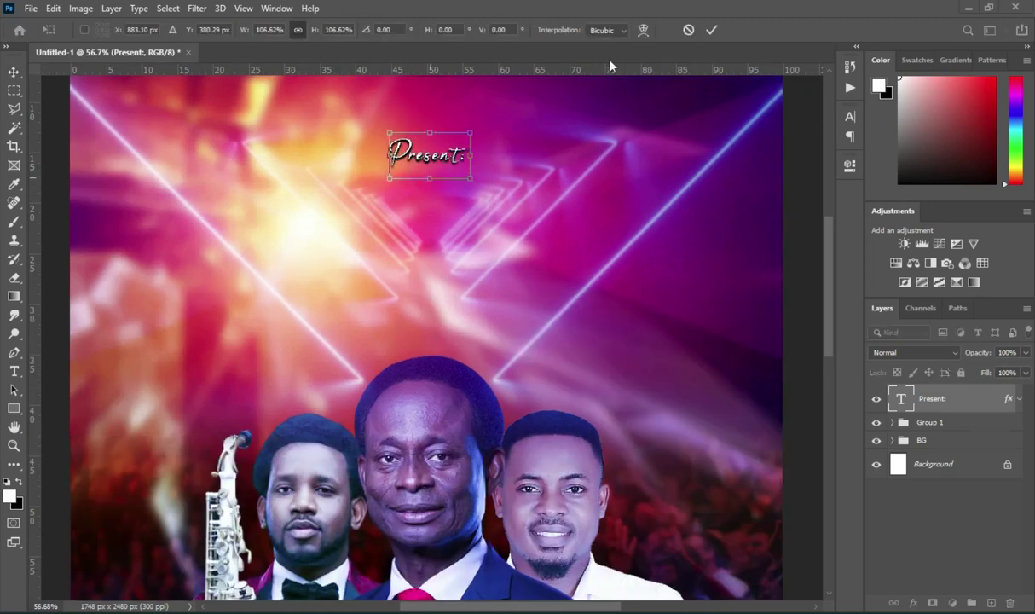
pyautogui.click(709, 30)
# Step: Duplicate the Present: text layer and place the copy a short distance below the original, slightly to its left
pyautogui.scroll(-2, 529, 109)
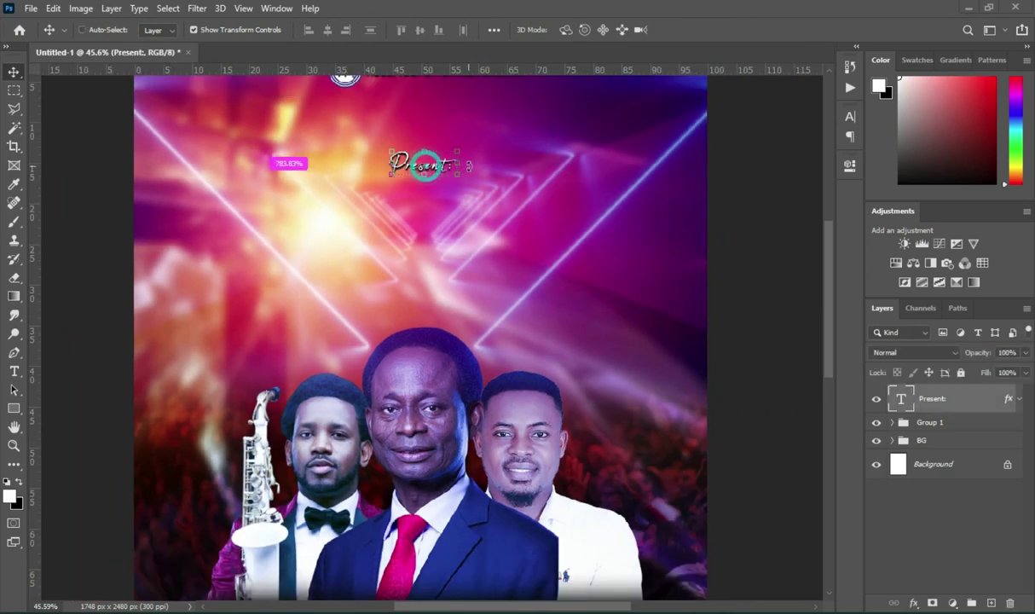
pyautogui.hotkey('ctrl', 'j')
pyautogui.moveTo(442, 167); pyautogui.dragTo(419, 224)
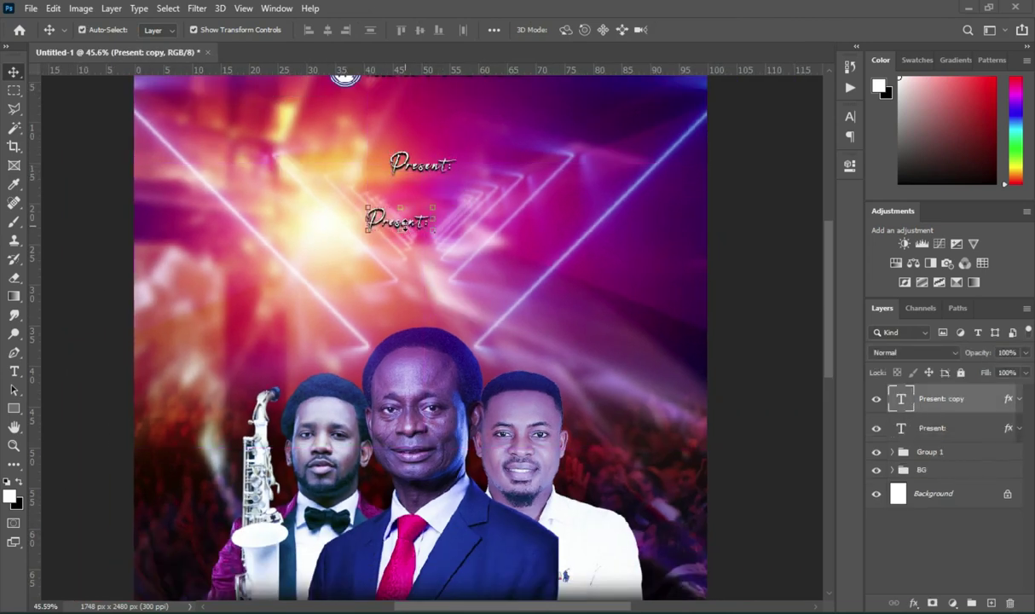
# Step: Replace the duplicated Present: text with the word Night copied from the Text Doc notes
pyautogui.press('t')
pyautogui.click(406, 224)
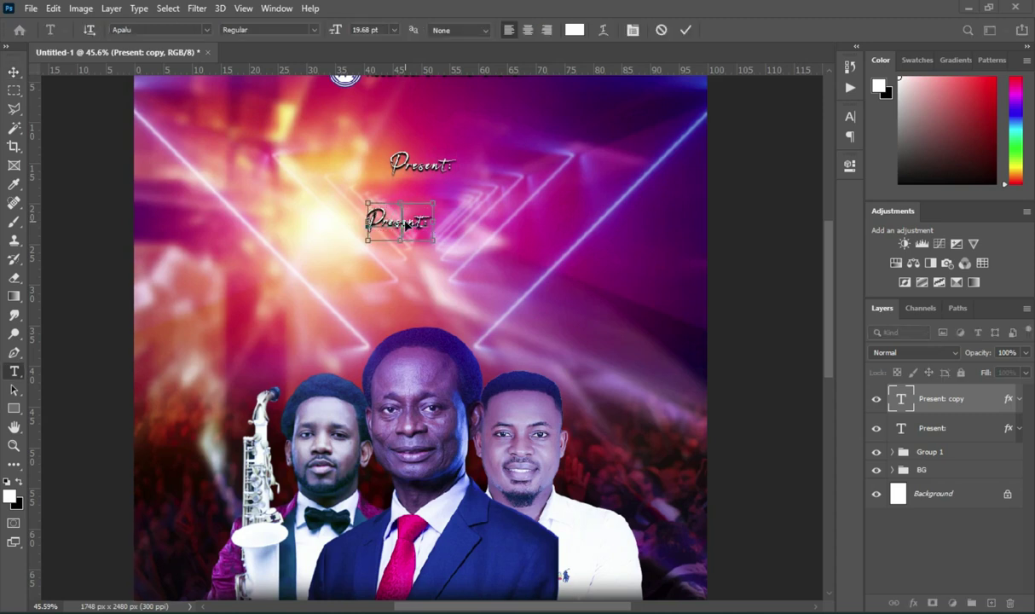
pyautogui.hotkey('ctrl', 'a')
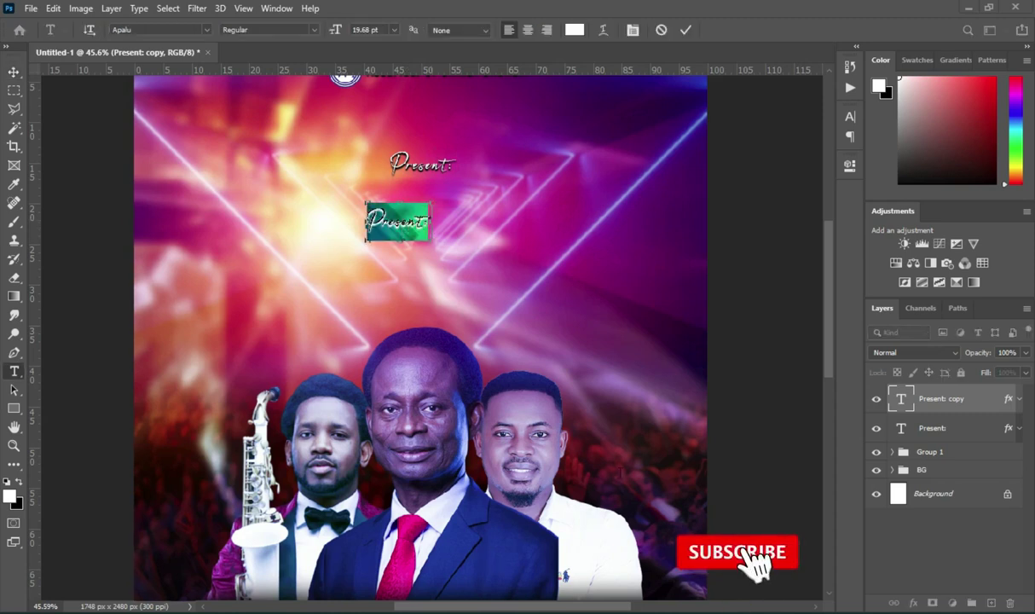
pyautogui.hotkey('alt', 'Tab')
pyautogui.click(138, 309)
pyautogui.moveTo(123, 317); pyautogui.dragTo(149, 318)
pyautogui.hotkey('ctrl', 'c')
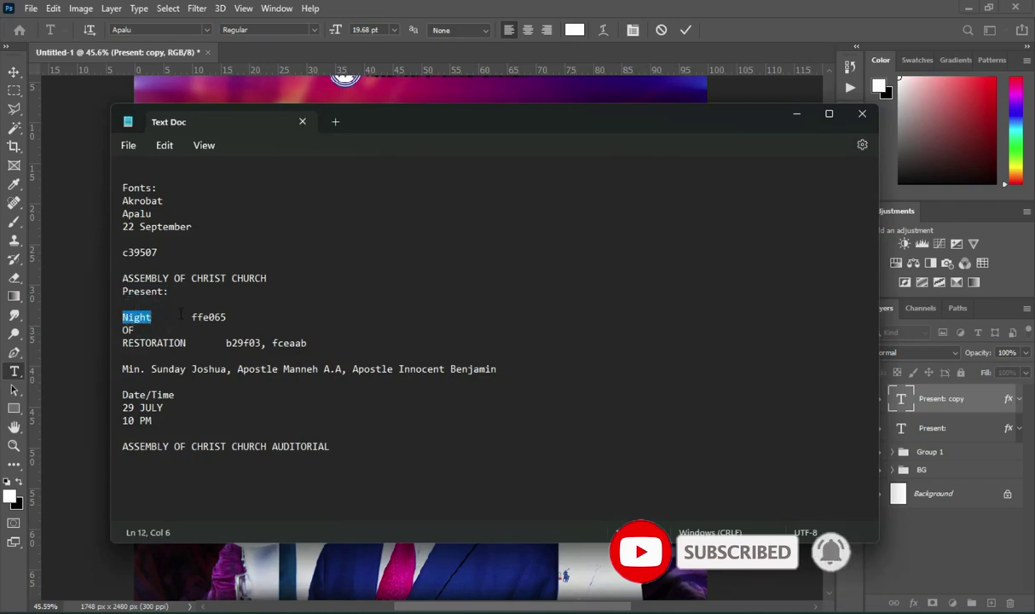
pyautogui.click(797, 113)
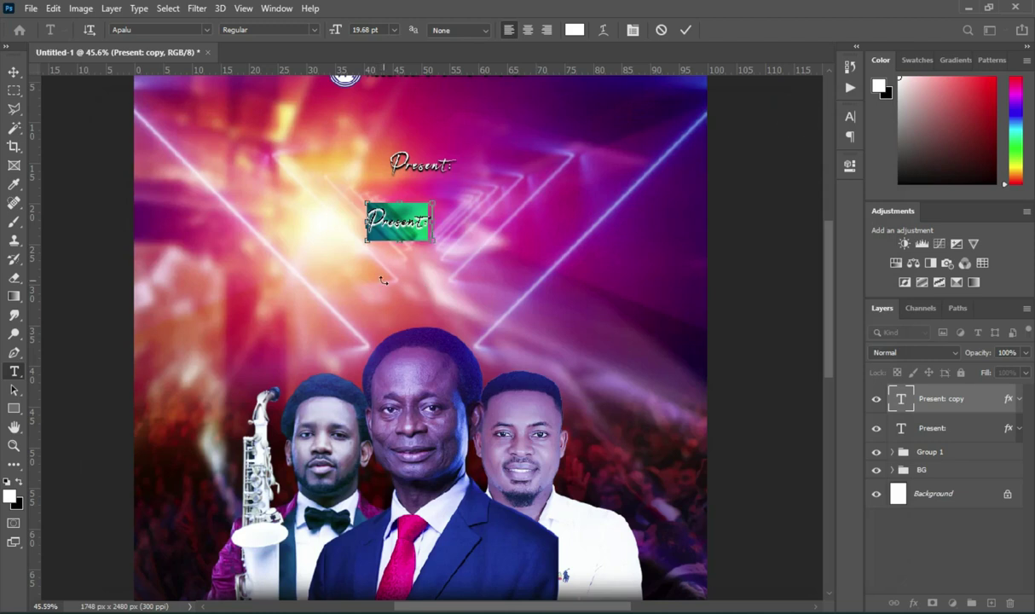
pyautogui.hotkey('ctrl', 'v')
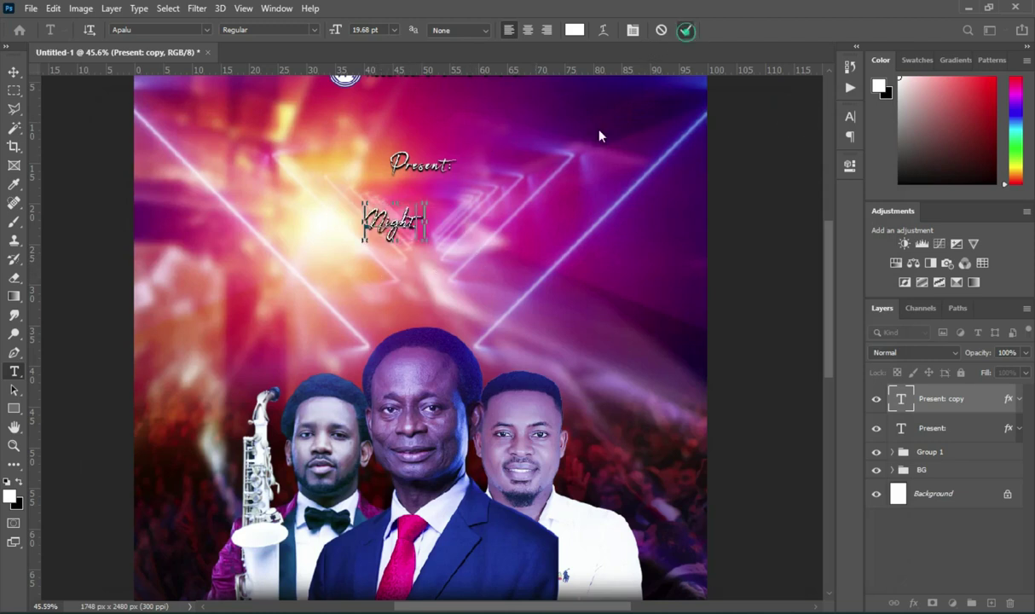
pyautogui.click(685, 30)
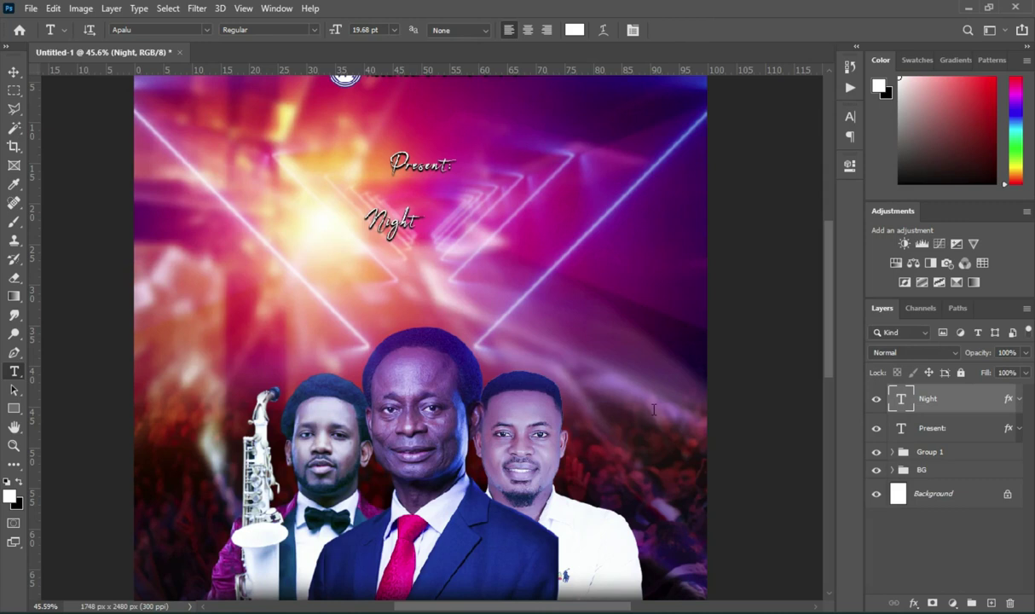
# Step: Copy the colour code ffe065 from the Text Doc notes and enter it as the Night text colour
pyautogui.hotkey('alt', 'Tab')
pyautogui.doubleClick(208, 317)
pyautogui.hotkey('ctrl', 'c')
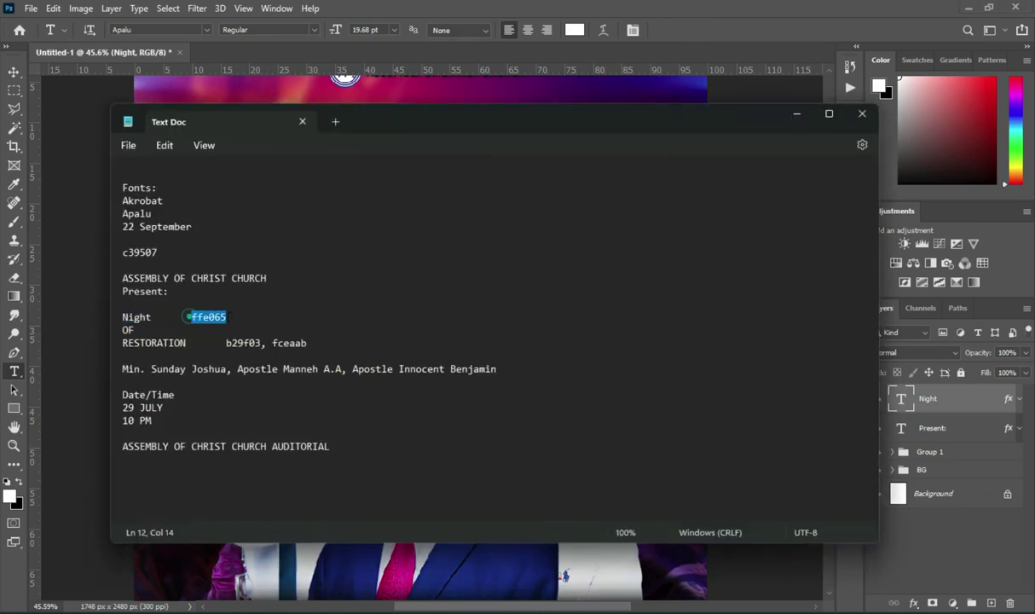
pyautogui.click(791, 117)
pyautogui.click(575, 30)
pyautogui.hotkey('ctrl', 'v')
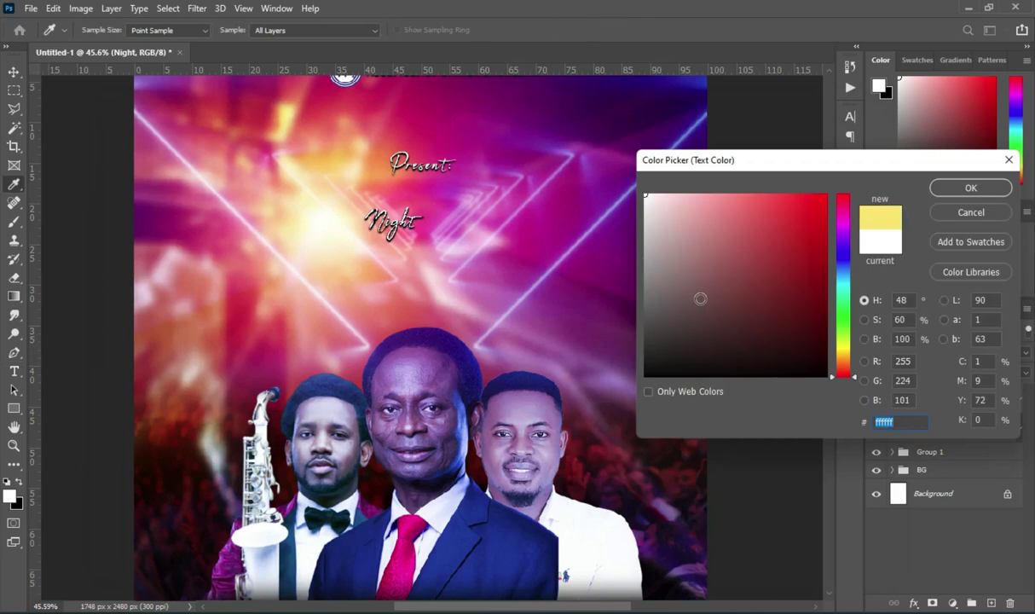
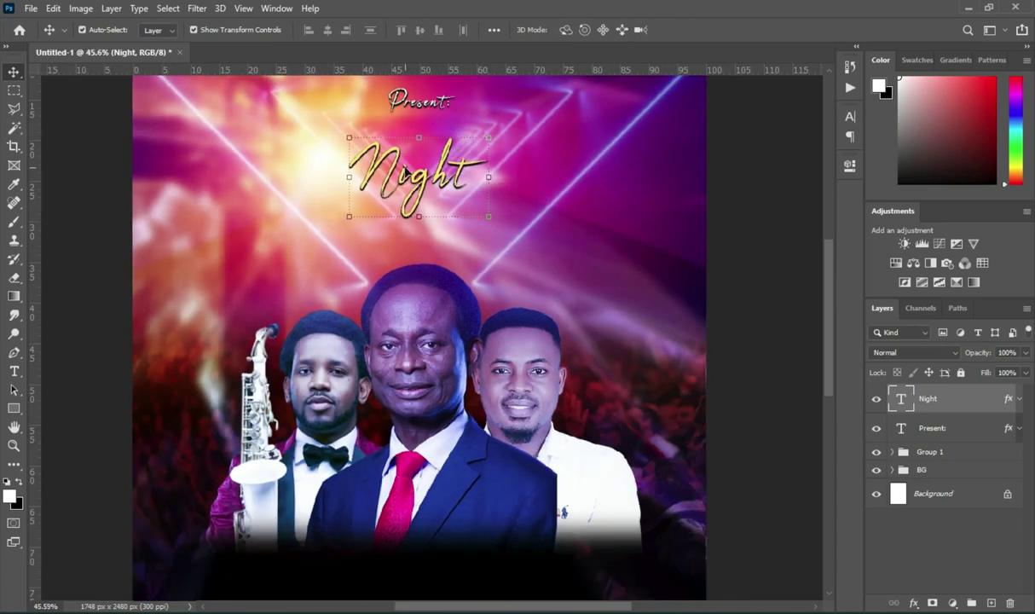
# Step: Move the apostle layer's people cutouts down slightly, and shift the CROWD-5-800x449 layer a little lower behind them
pyautogui.scroll(-2, 439, 145)
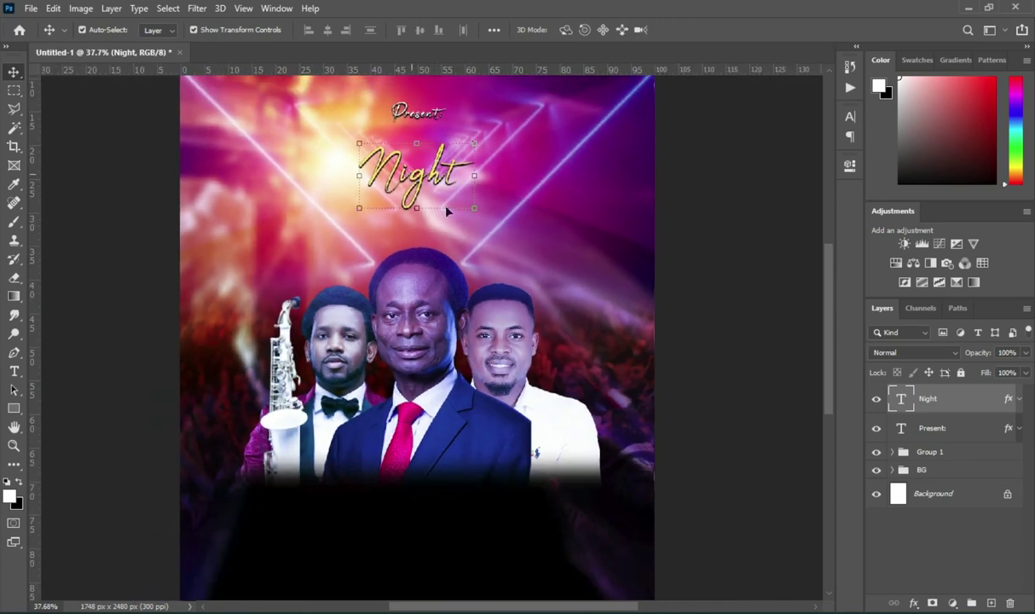
pyautogui.moveTo(428, 361); pyautogui.dragTo(431, 389)
pyautogui.scroll(-2, 430, 389)
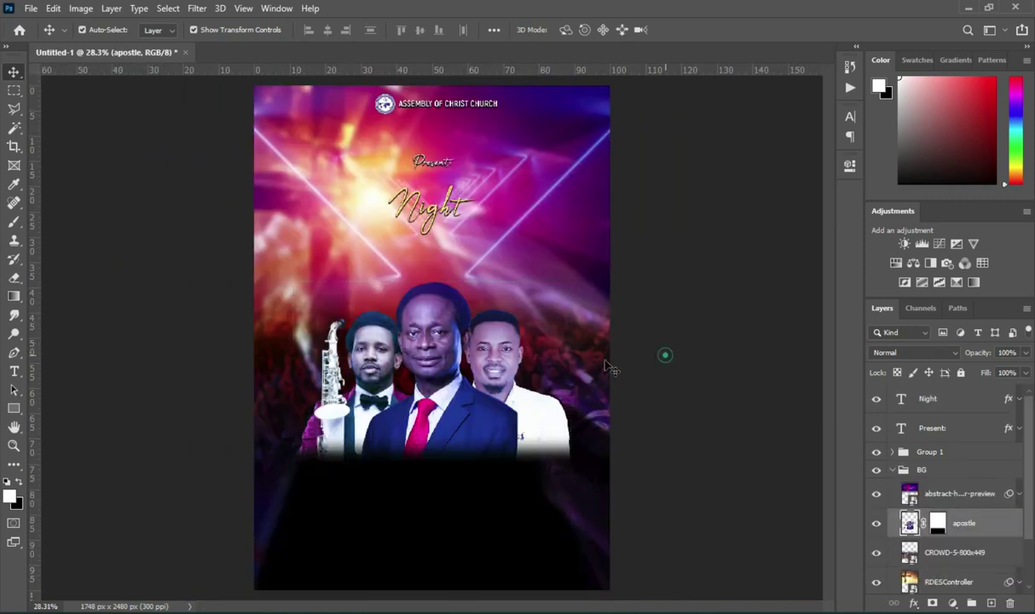
pyautogui.moveTo(596, 357)
pyautogui.mouseDown()
pyautogui.moveTo(601, 386)
pyautogui.moveTo(588, 361)
pyautogui.mouseUp()
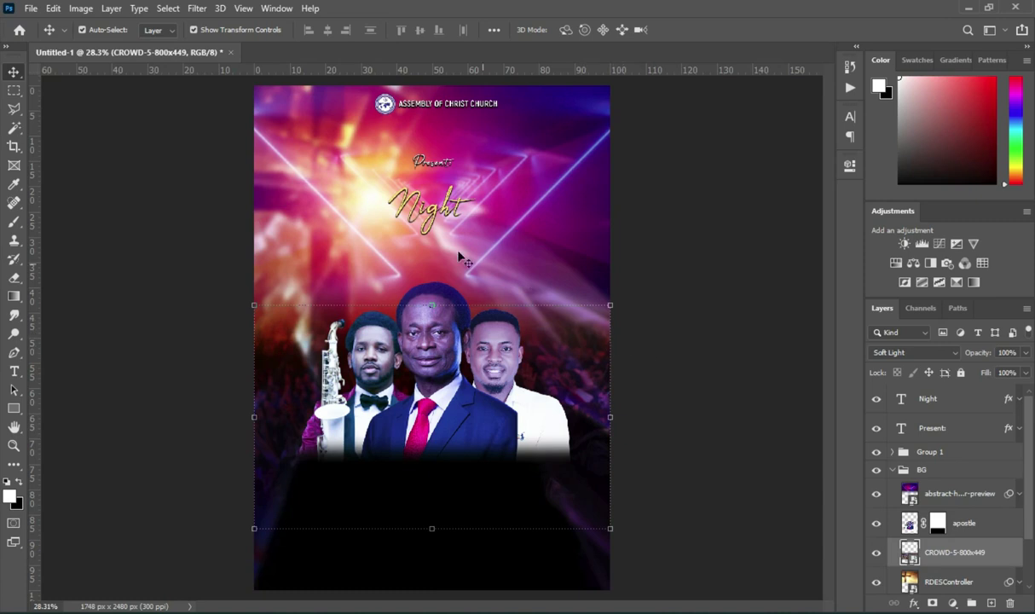
pyautogui.scroll(2, 445, 232)
pyautogui.click(733, 222)
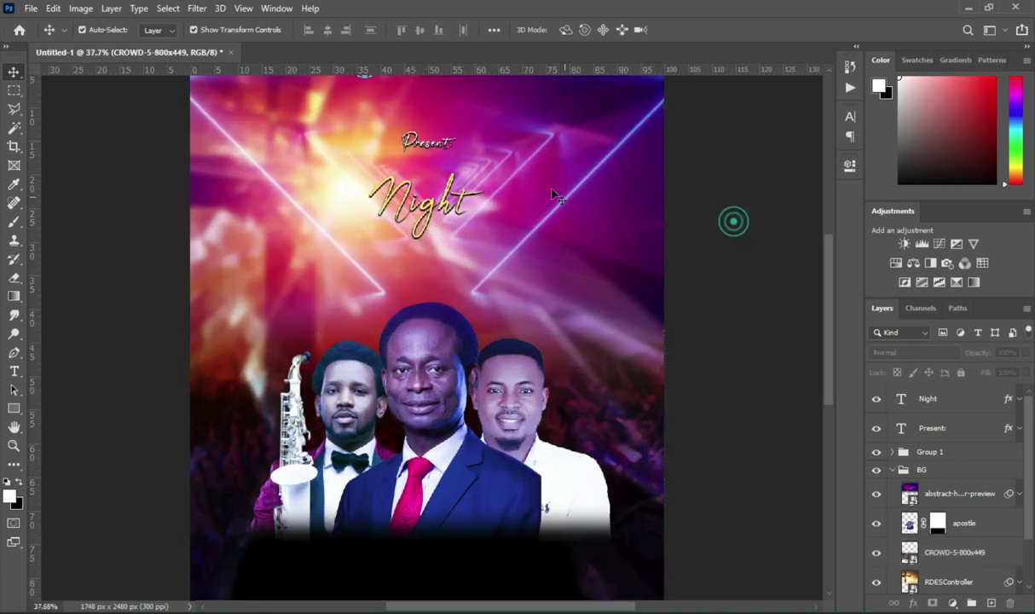
# Step: Edit the Night text layer's drop shadow and set its distance to 9 px
pyautogui.scroll(-1, 526, 197)
pyautogui.scroll(-1, 526, 198)
pyautogui.scroll(2, 438, 223)
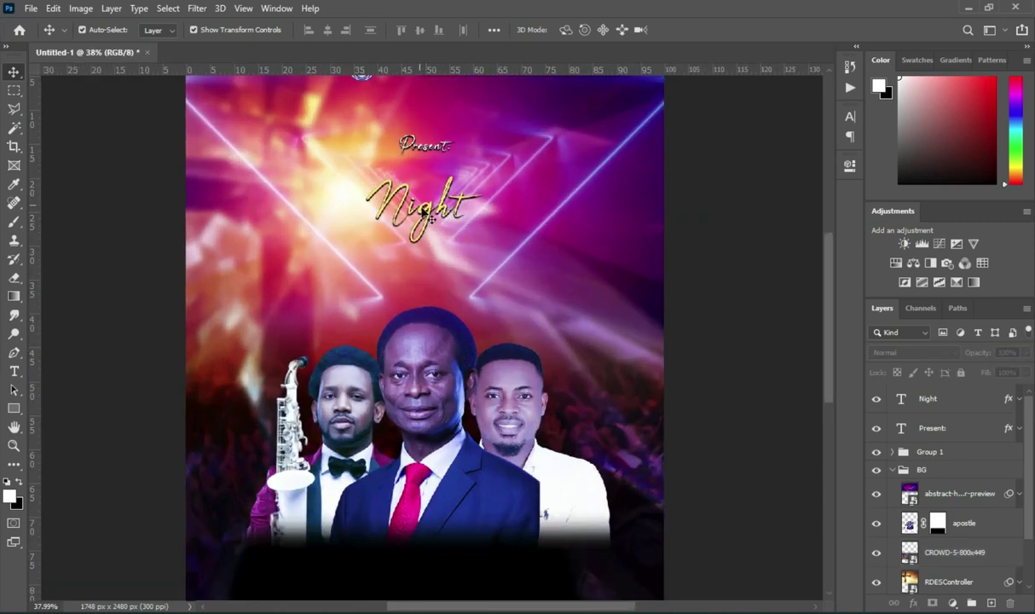
pyautogui.click(438, 223)
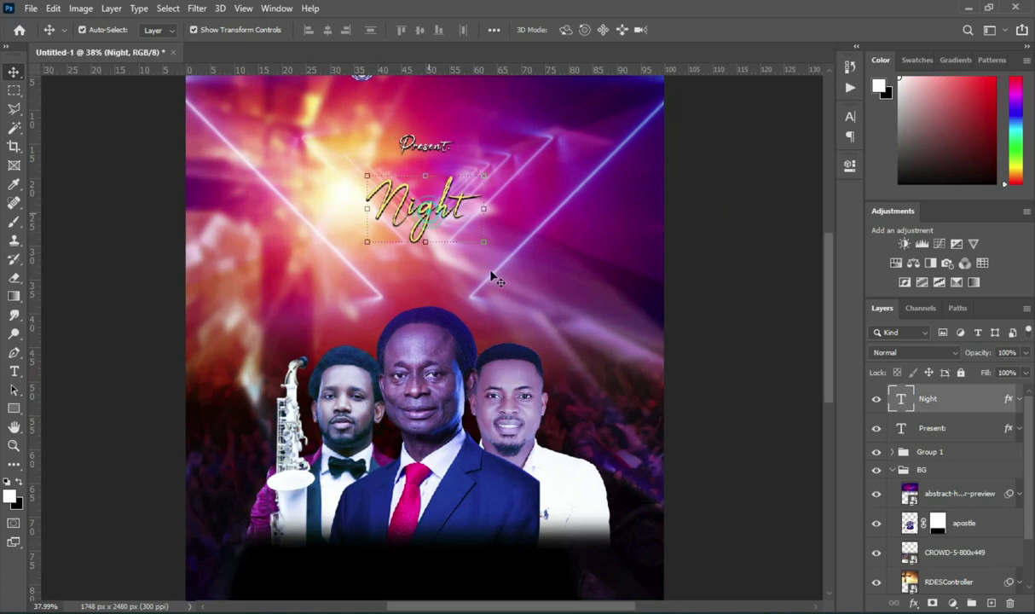
pyautogui.click(913, 603)
pyautogui.click(921, 594)
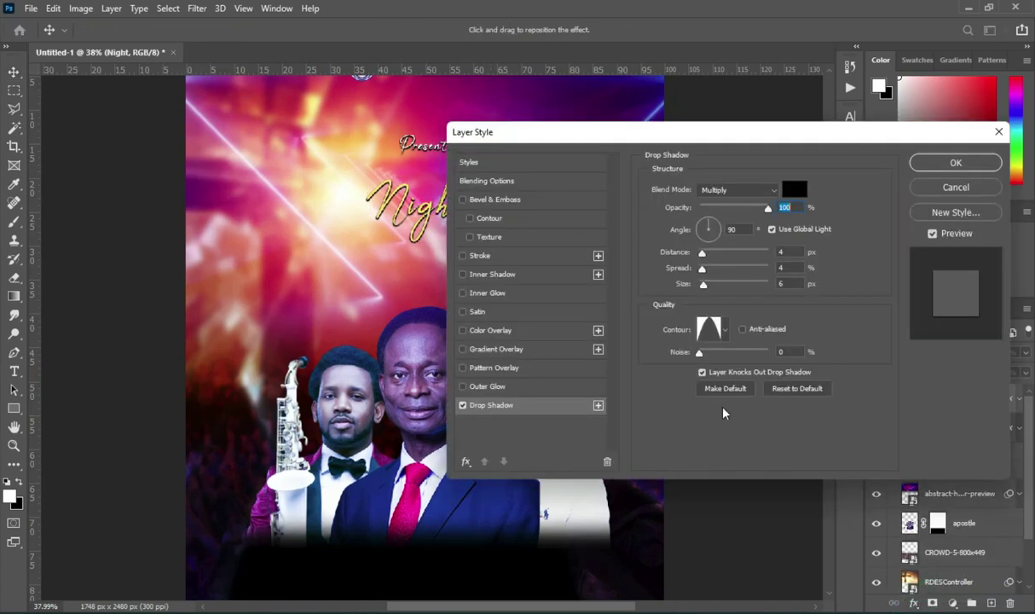
pyautogui.doubleClick(784, 253)
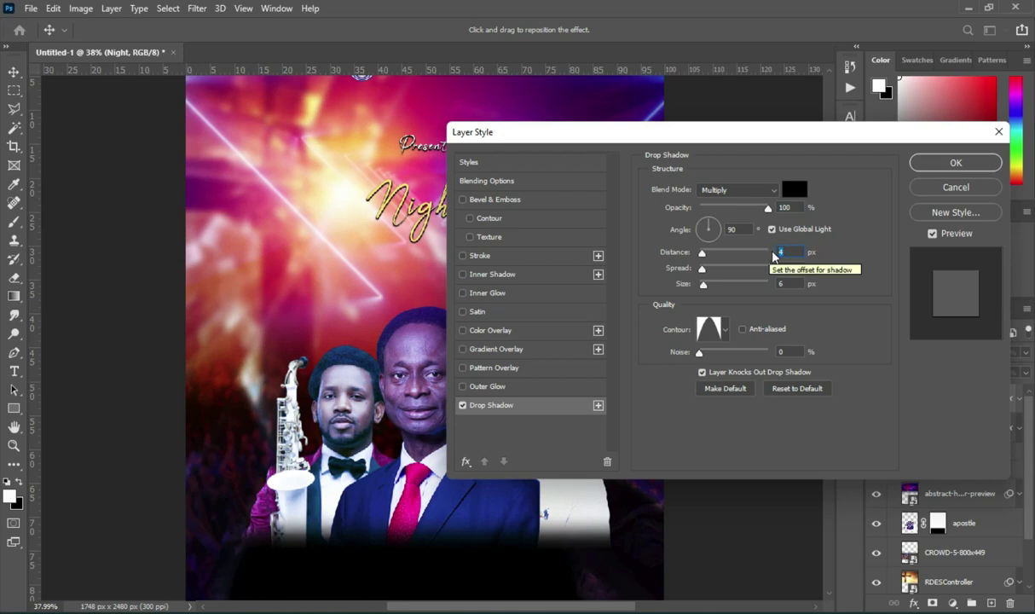
pyautogui.write('9')
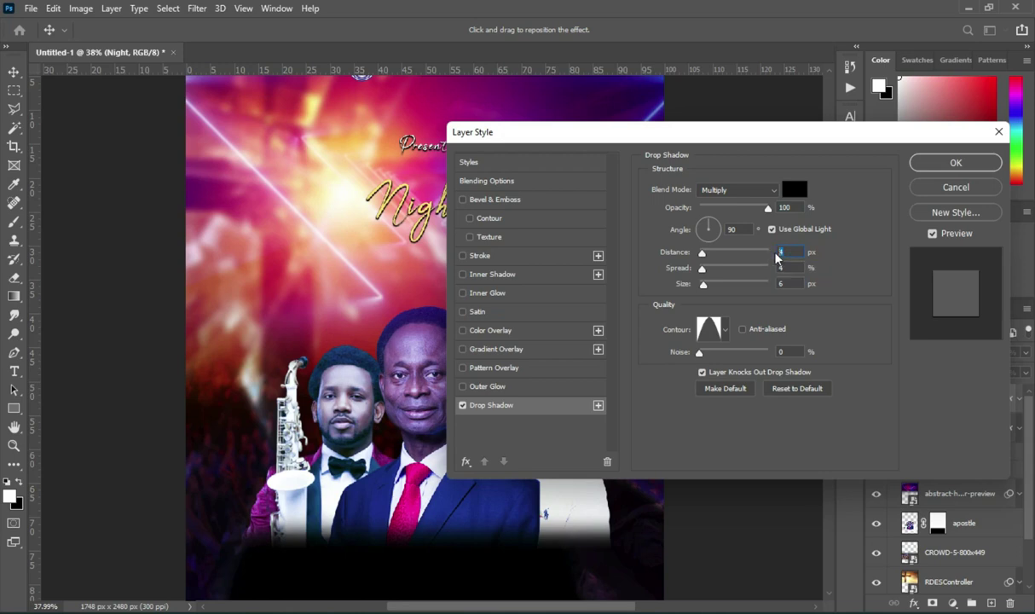
pyautogui.moveTo(698, 142); pyautogui.dragTo(723, 152)
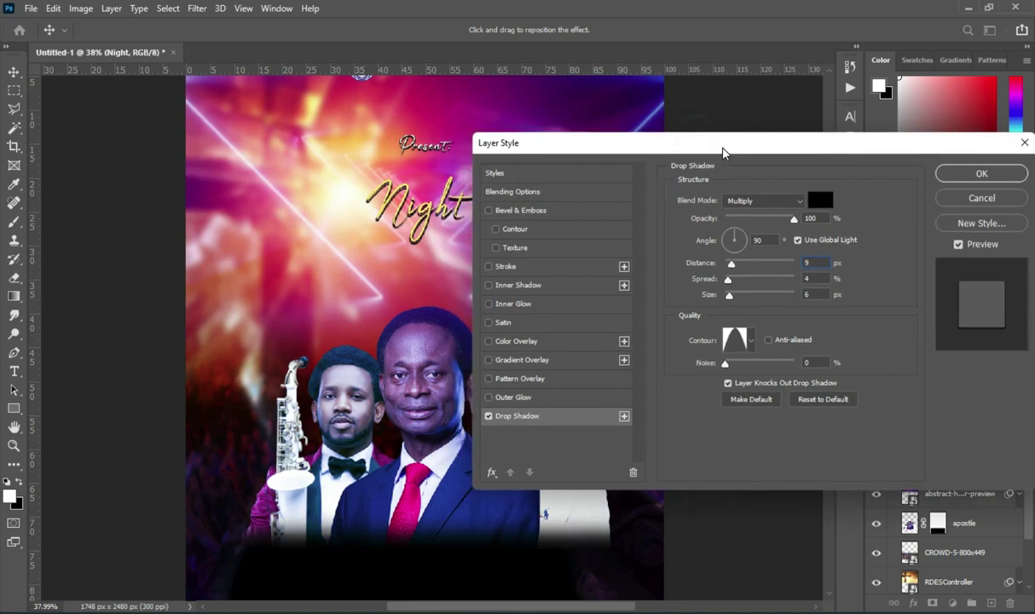
# Step: Set the size of the Night layer's drop shadow to 14 px and apply the layer style
pyautogui.click(814, 278)
pyautogui.click(814, 295)
pyautogui.write('1')
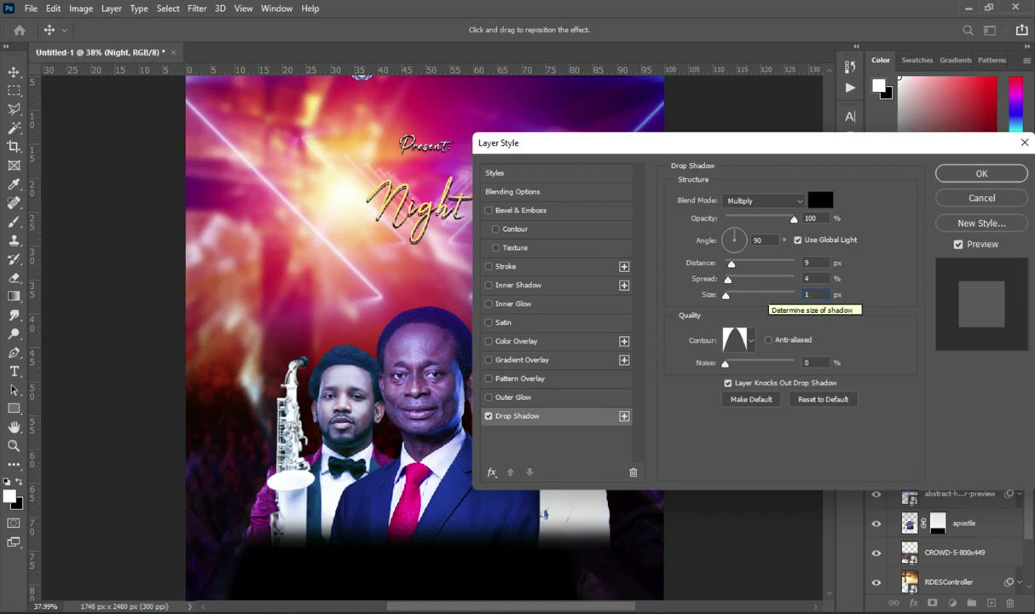
pyautogui.write('4')
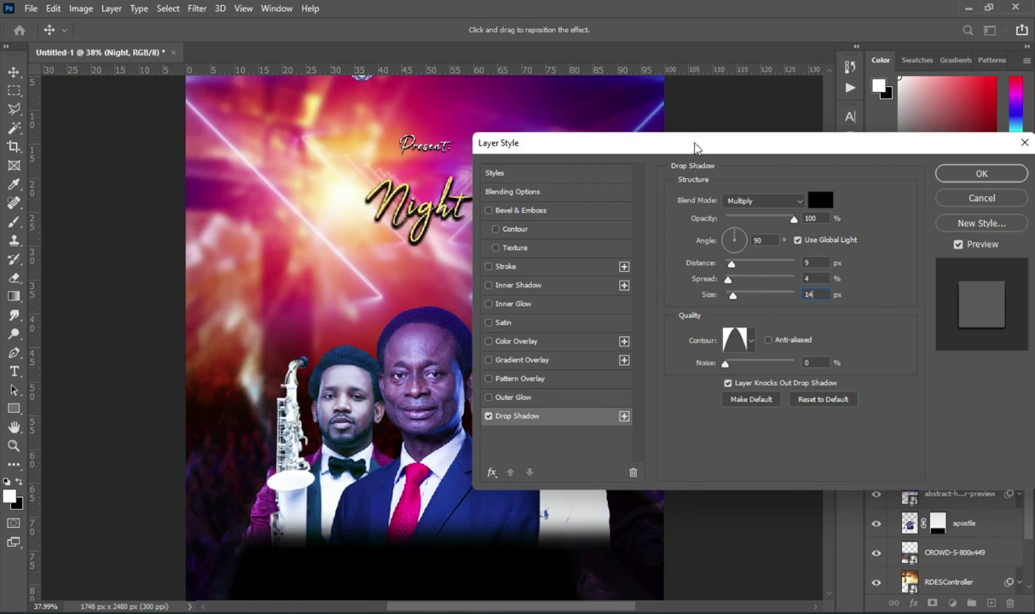
pyautogui.moveTo(710, 148); pyautogui.dragTo(733, 148)
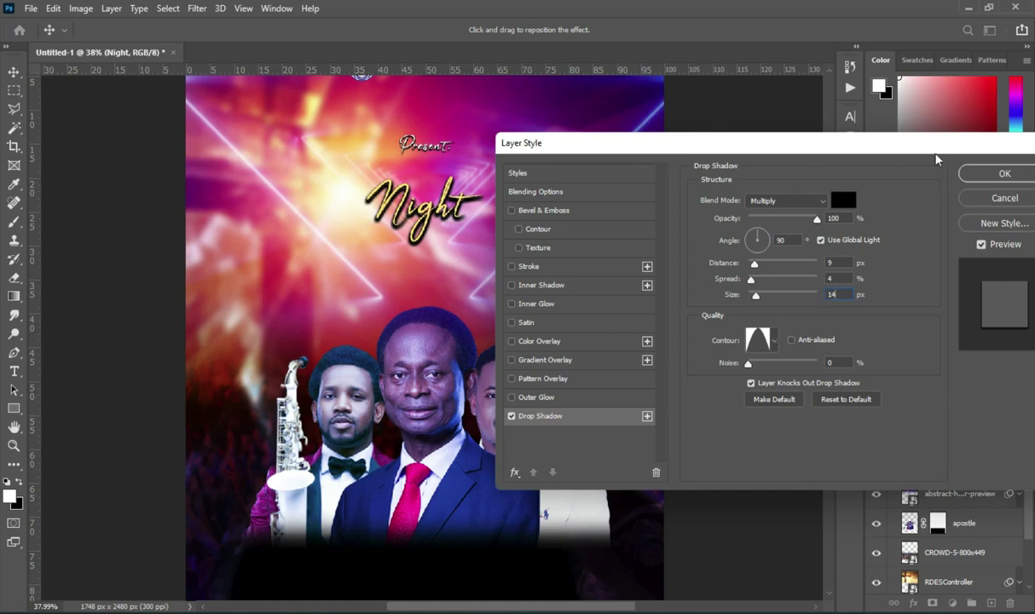
pyautogui.moveTo(957, 148); pyautogui.dragTo(929, 147)
pyautogui.click(996, 173)
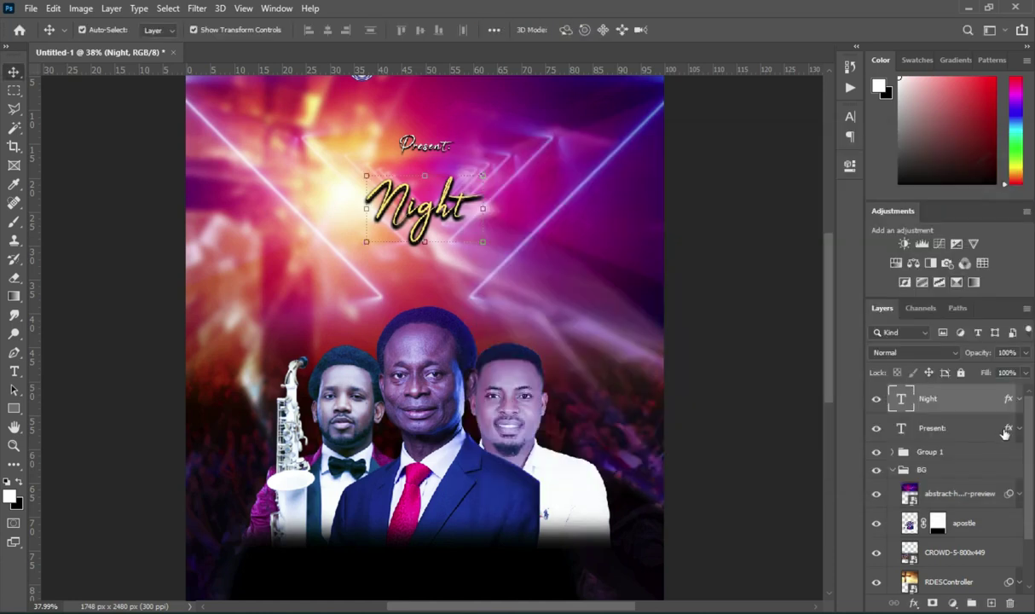
# Step: Give the Present: layer's drop shadow a linear diagonal contour and a distance of 9 px
pyautogui.click(1009, 430)
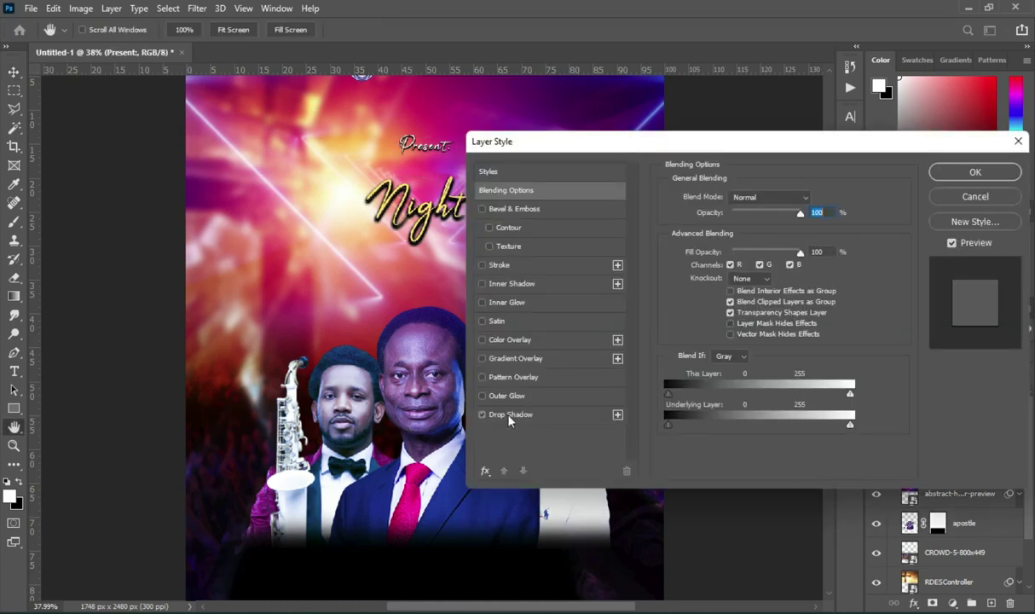
pyautogui.click(510, 415)
pyautogui.click(733, 338)
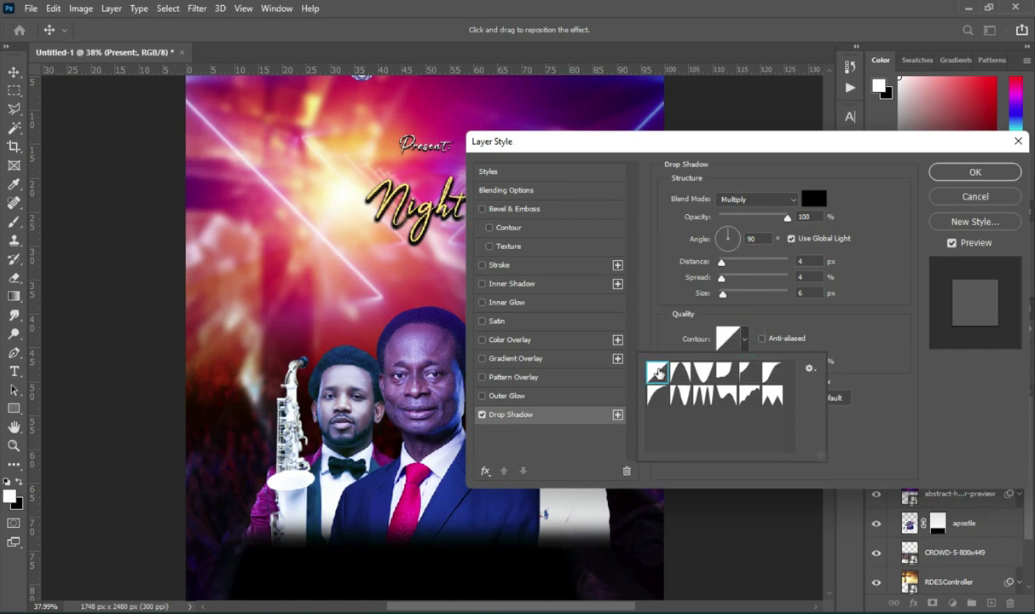
pyautogui.click(707, 152)
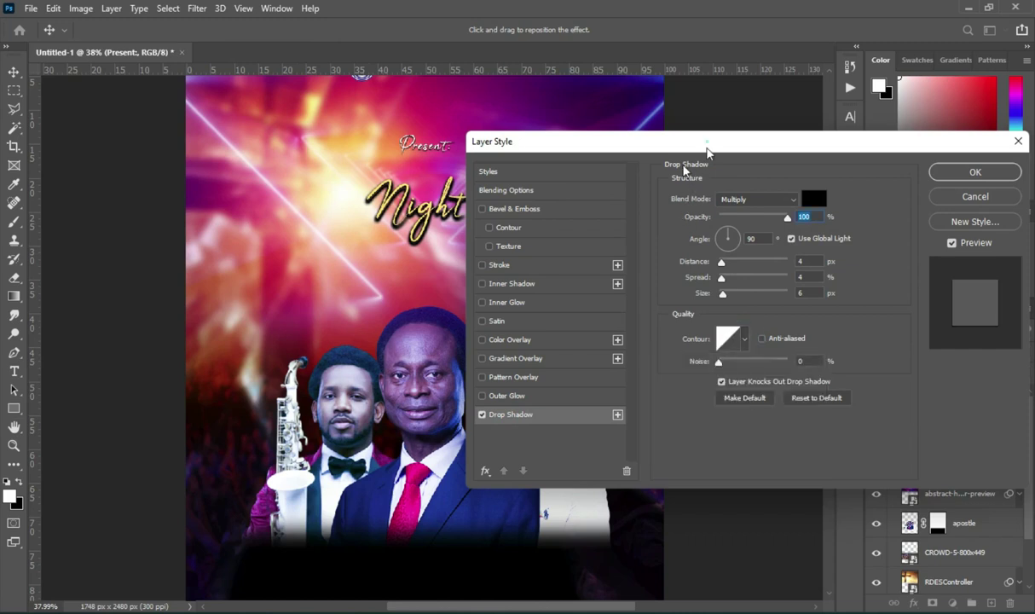
pyautogui.moveTo(707, 145); pyautogui.dragTo(665, 187)
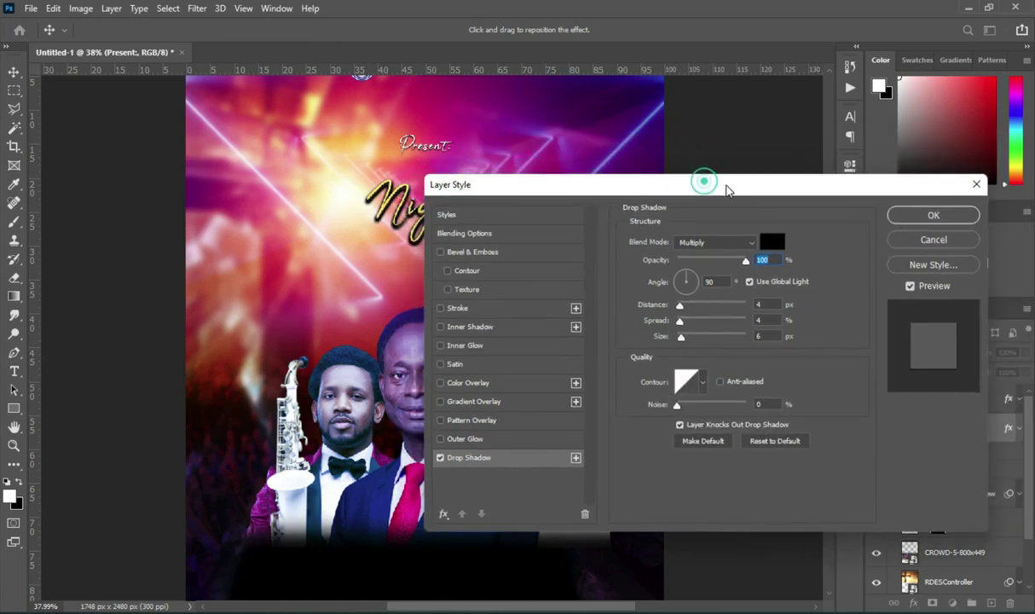
pyautogui.click(767, 336)
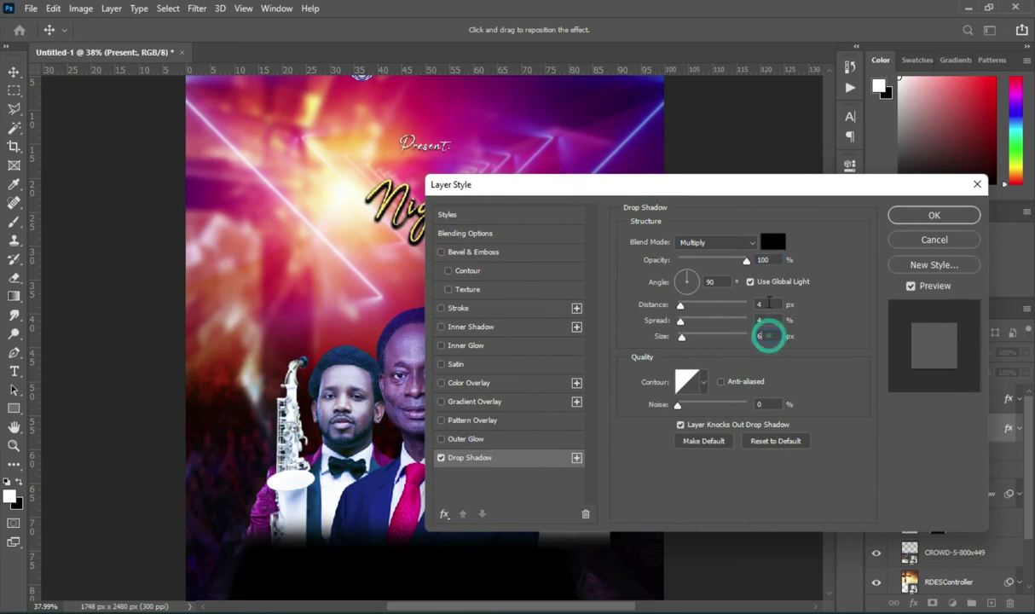
pyautogui.click(767, 304)
pyautogui.write('9')
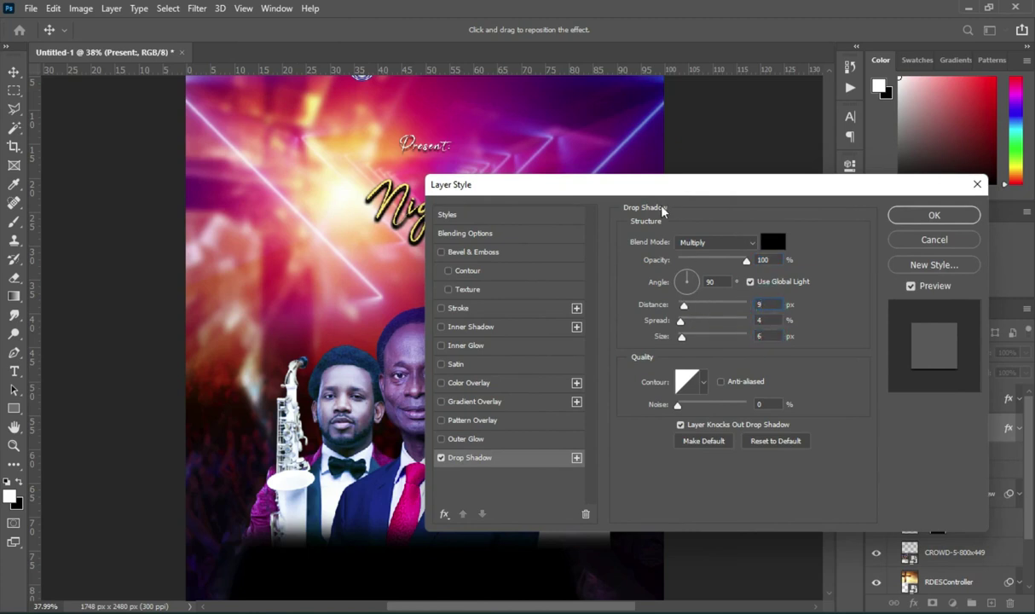
pyautogui.moveTo(656, 196); pyautogui.dragTo(699, 196)
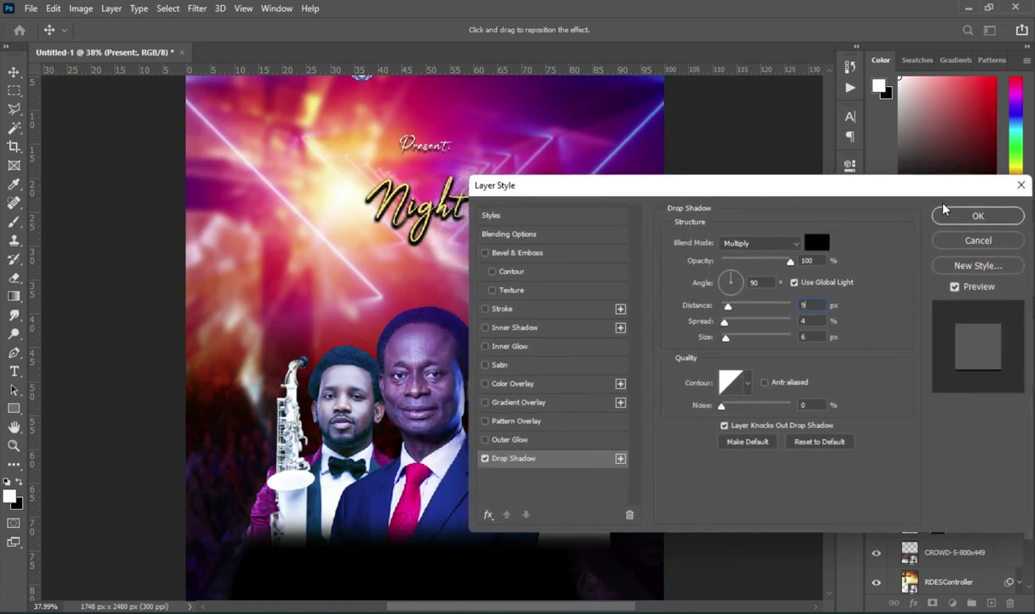
pyautogui.click(975, 215)
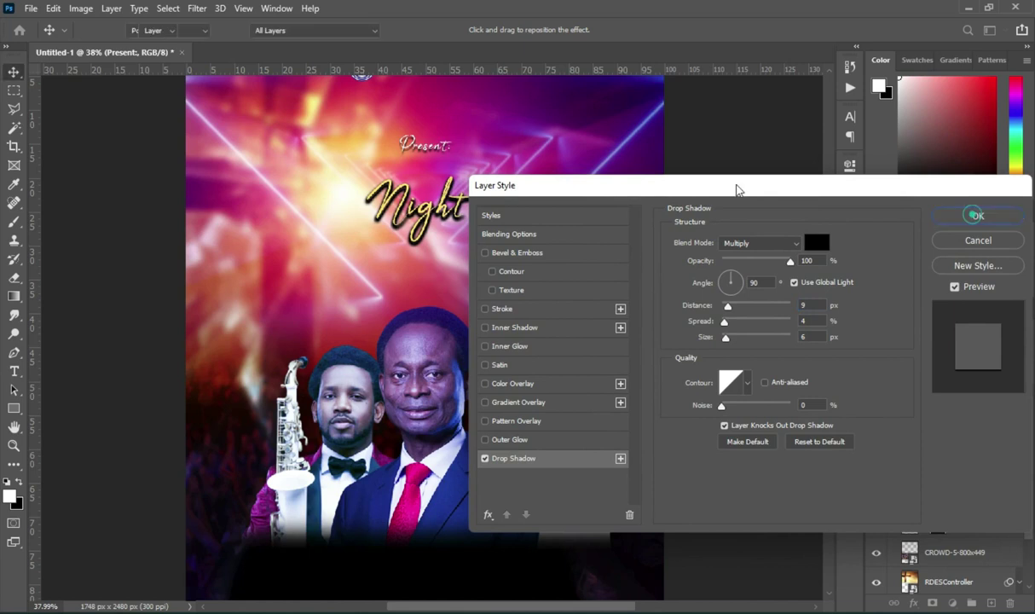
# Step: Change the ASSEMBLY OF CHRIST CHURCH text's drop shadow to the linear diagonal contour with a distance of 9 px
pyautogui.scroll(-3, 440, 157)
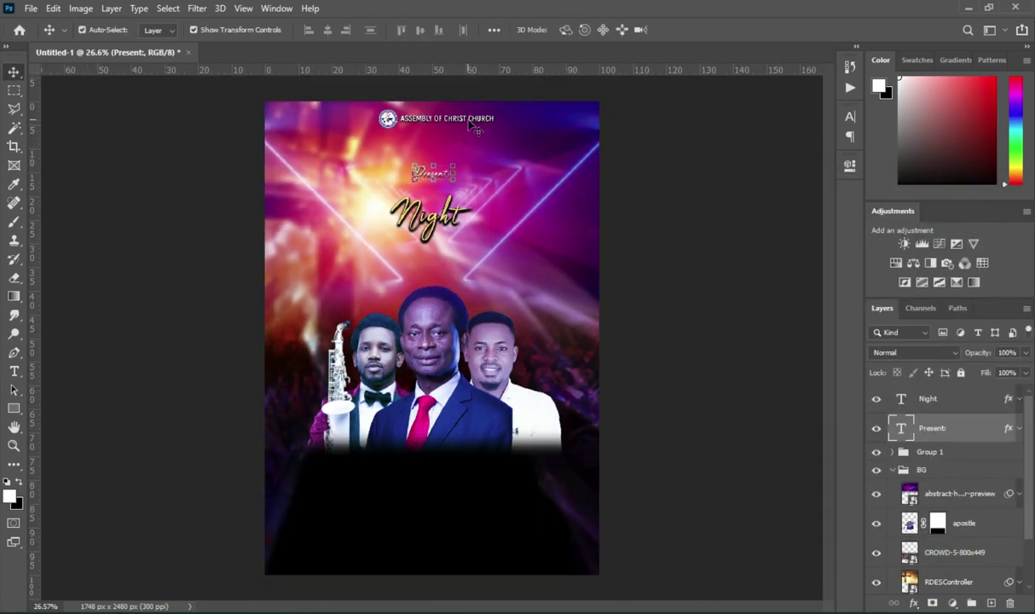
pyautogui.click(469, 122)
pyautogui.click(1009, 475)
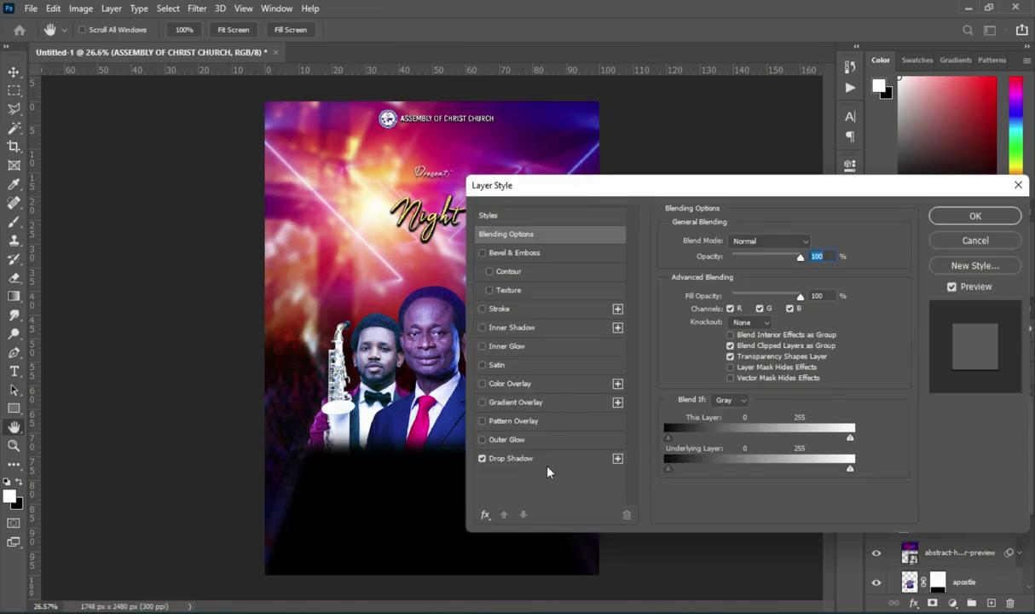
pyautogui.click(542, 461)
pyautogui.click(743, 384)
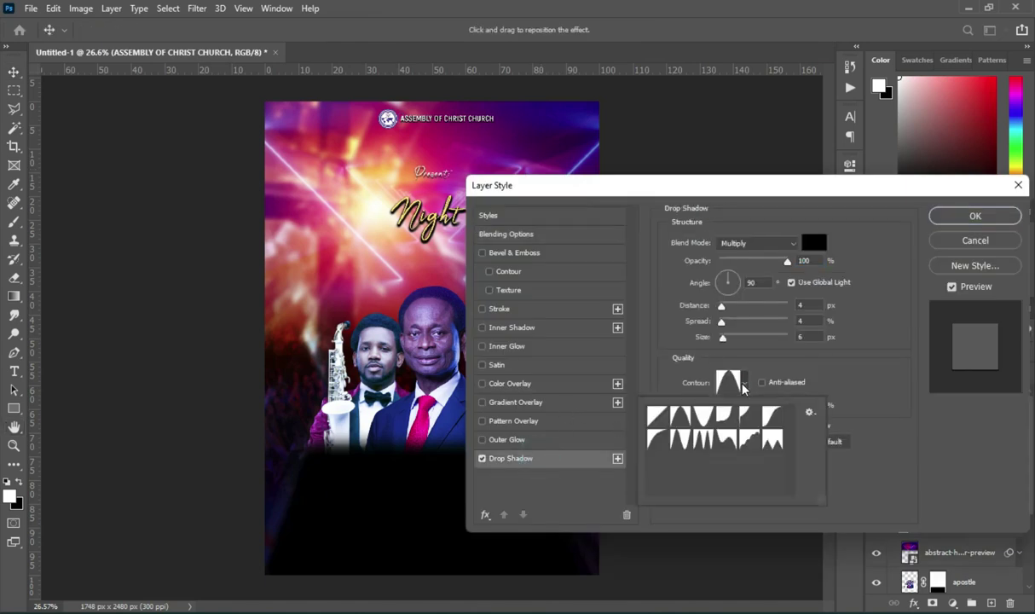
pyautogui.click(655, 416)
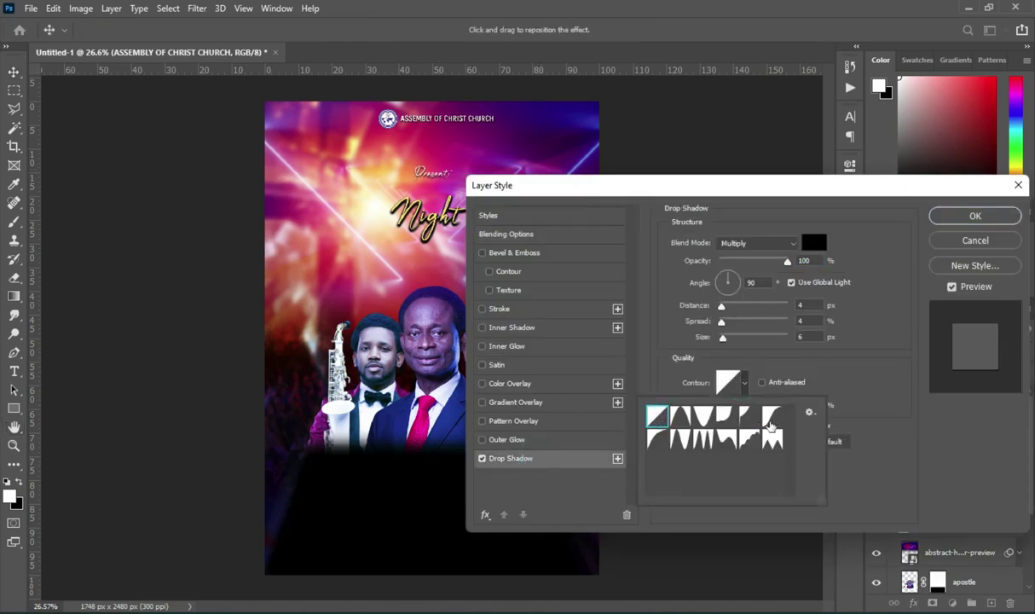
pyautogui.click(770, 294)
pyautogui.click(803, 305)
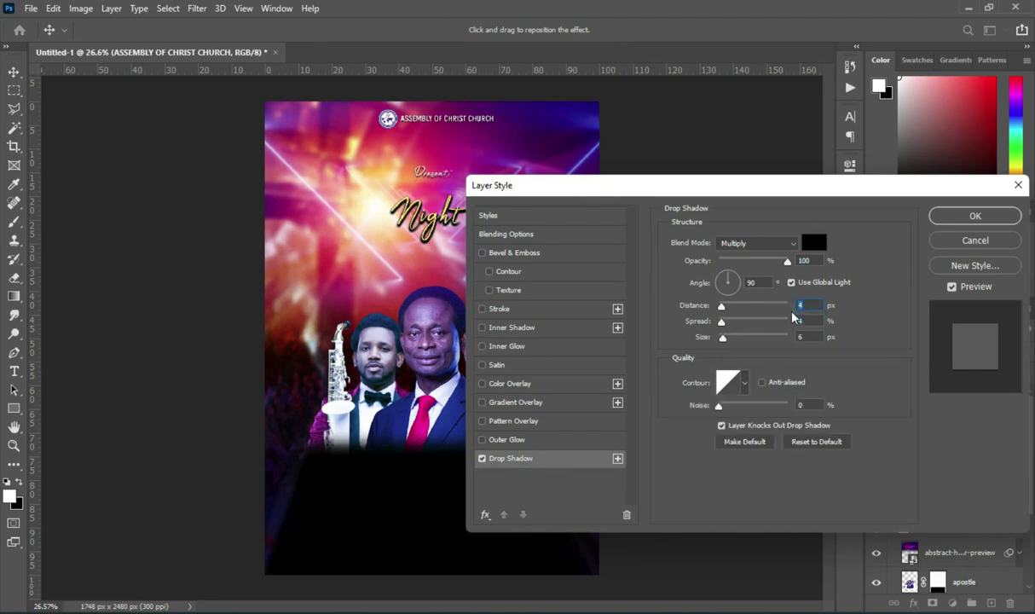
pyautogui.write('9')
pyautogui.click(955, 215)
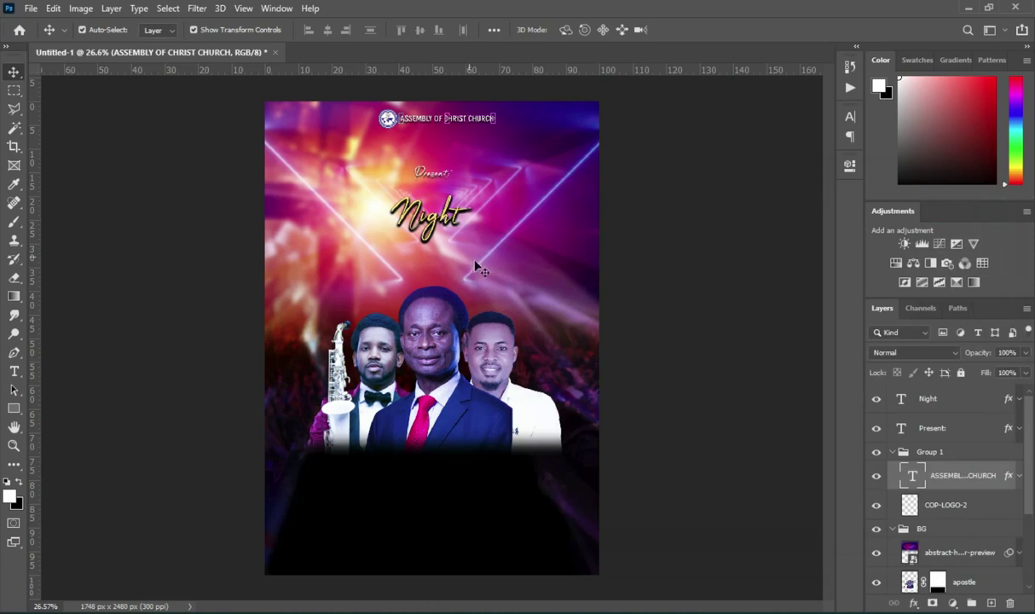
# Step: Duplicate the Night text layer and place the copy directly below the original
pyautogui.scroll(5, 473, 265)
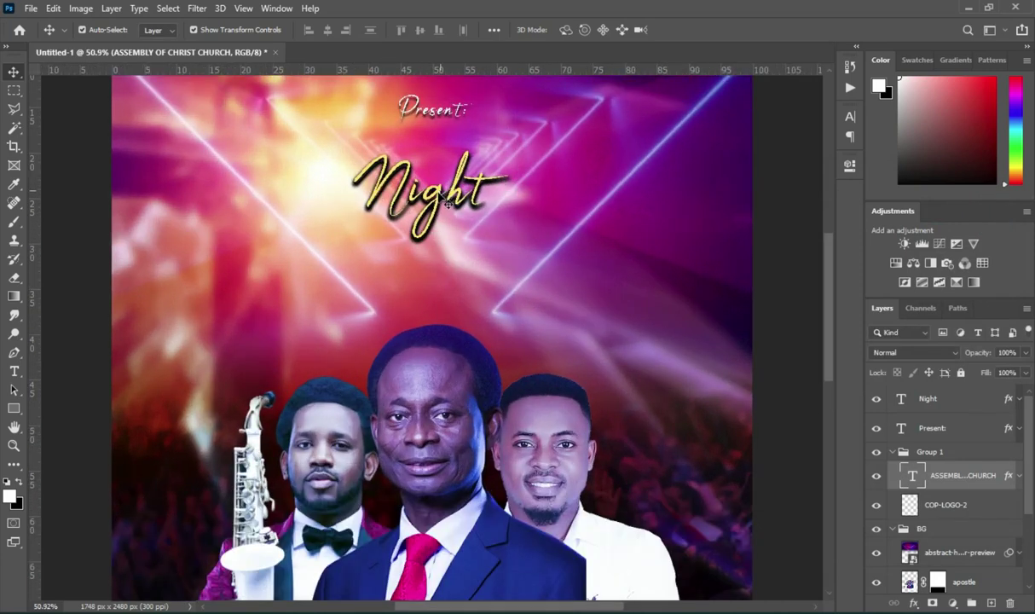
pyautogui.click(449, 198)
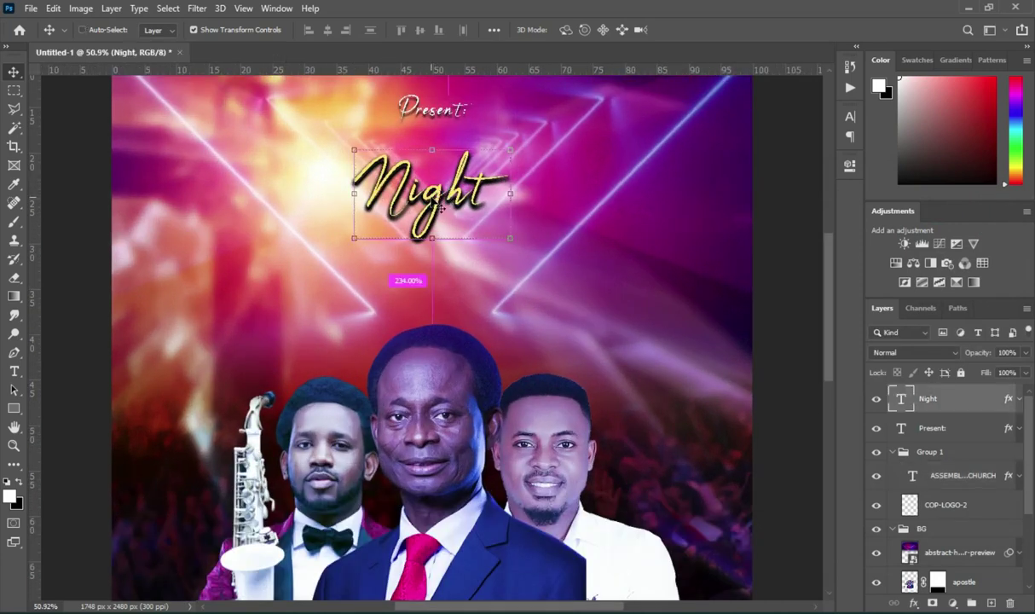
pyautogui.hotkey('ctrl', 'j')
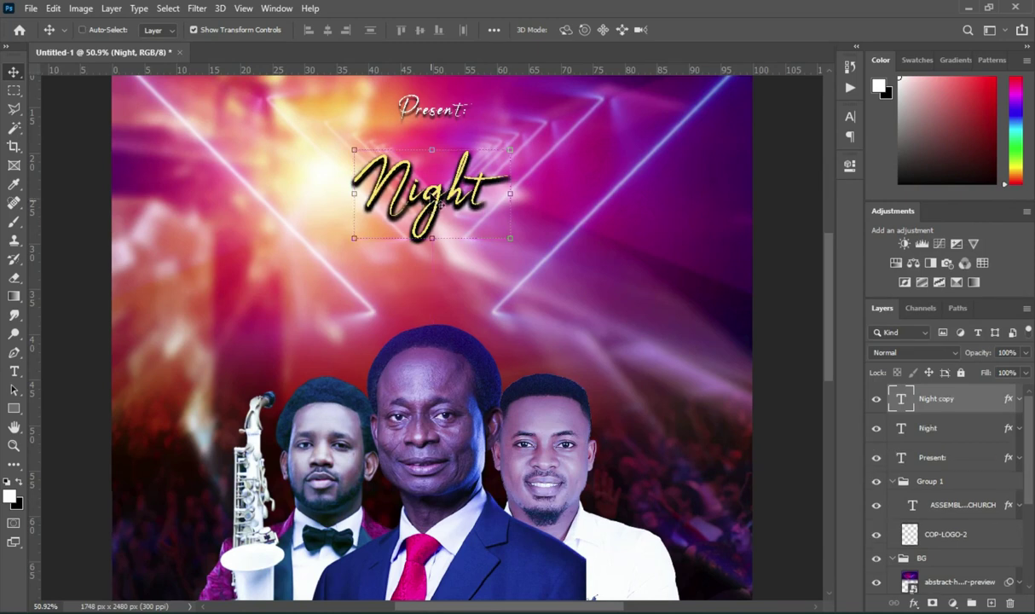
pyautogui.moveTo(440, 204); pyautogui.dragTo(431, 271)
# Step: Format the duplicated Night text in the 22 September font with the colour ffffff
pyautogui.doubleClick(413, 256)
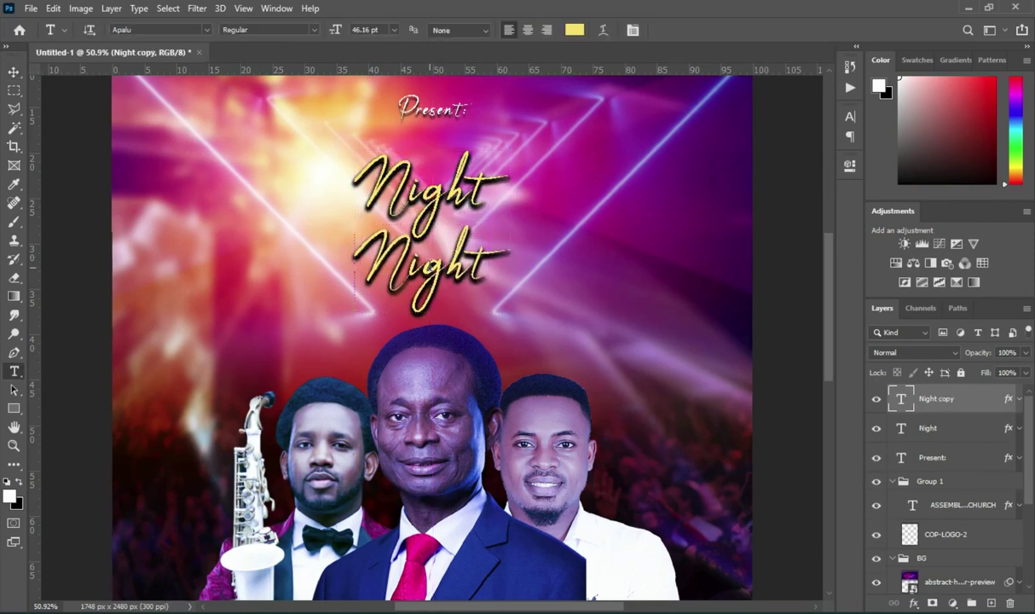
pyautogui.hotkey('ctrl', 'a')
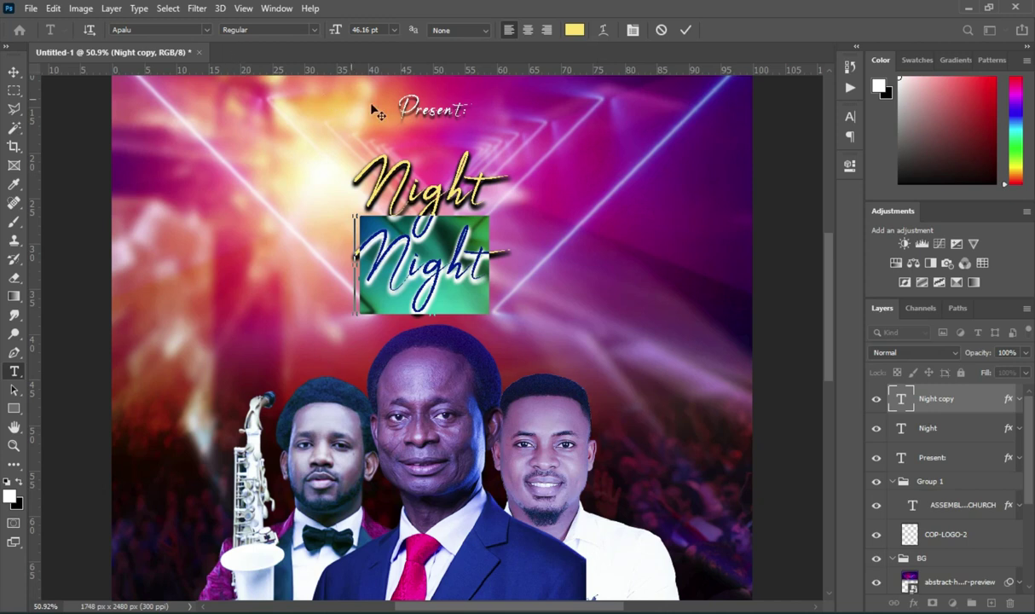
pyautogui.click(205, 30)
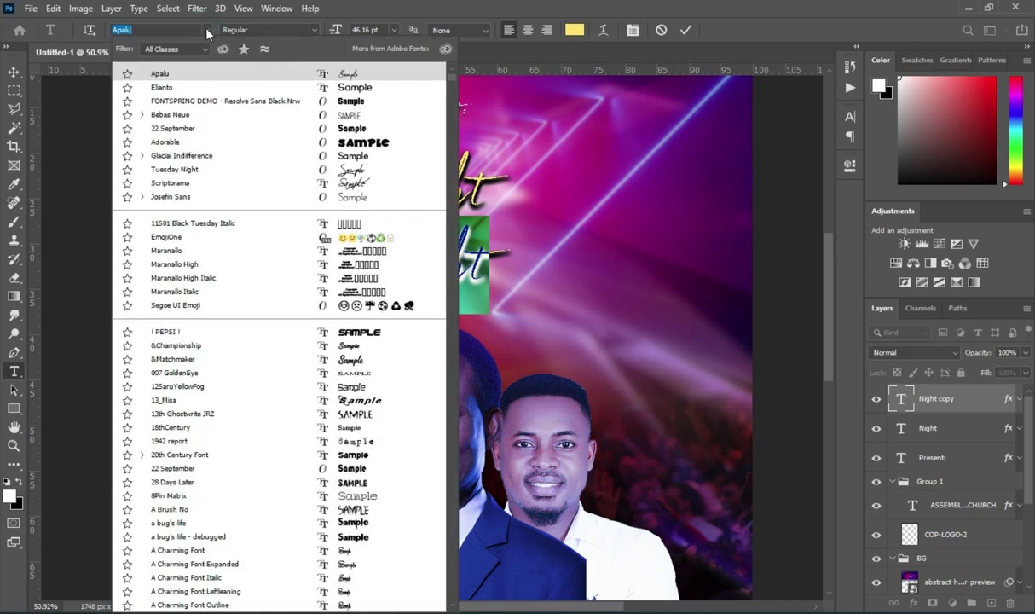
pyautogui.click(173, 129)
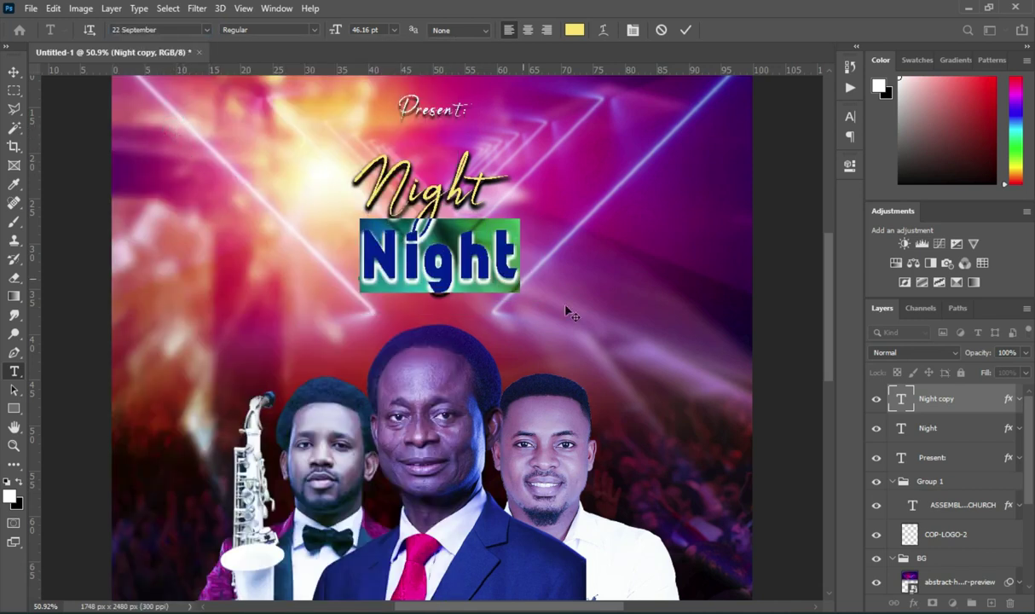
pyautogui.click(574, 30)
pyautogui.write('ffffff')
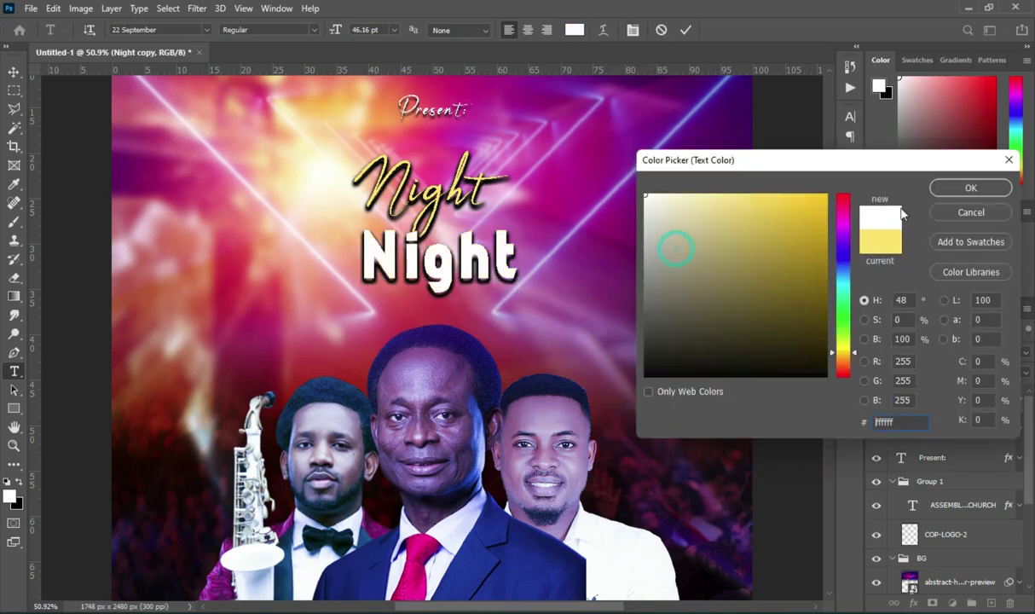
pyautogui.press('Return')
# Step: Replace the duplicated Night text with the word RESTORATION copied from the Text Doc notes
pyautogui.hotkey('alt', 'Tab')
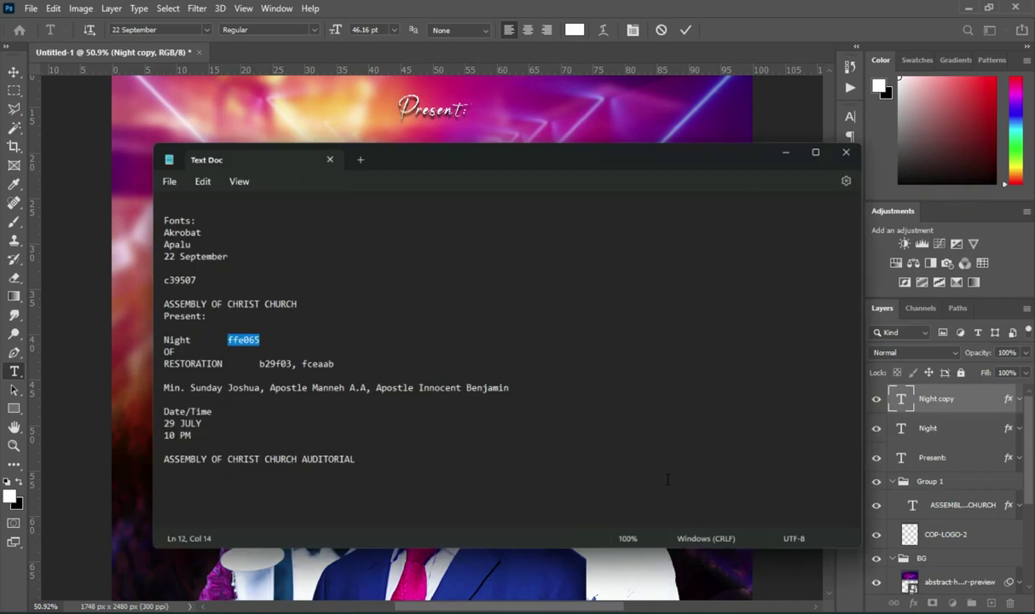
pyautogui.moveTo(192, 341); pyautogui.dragTo(126, 343)
pyautogui.hotkey('ctrl', 'c')
pyautogui.click(795, 114)
pyautogui.hotkey('ctrl', 'v')
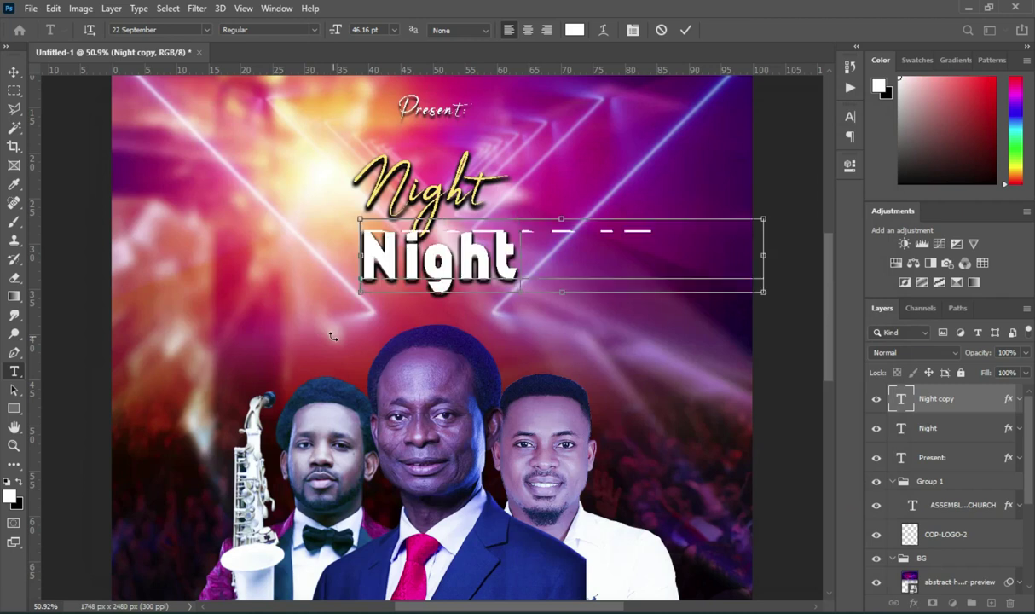
pyautogui.click(686, 31)
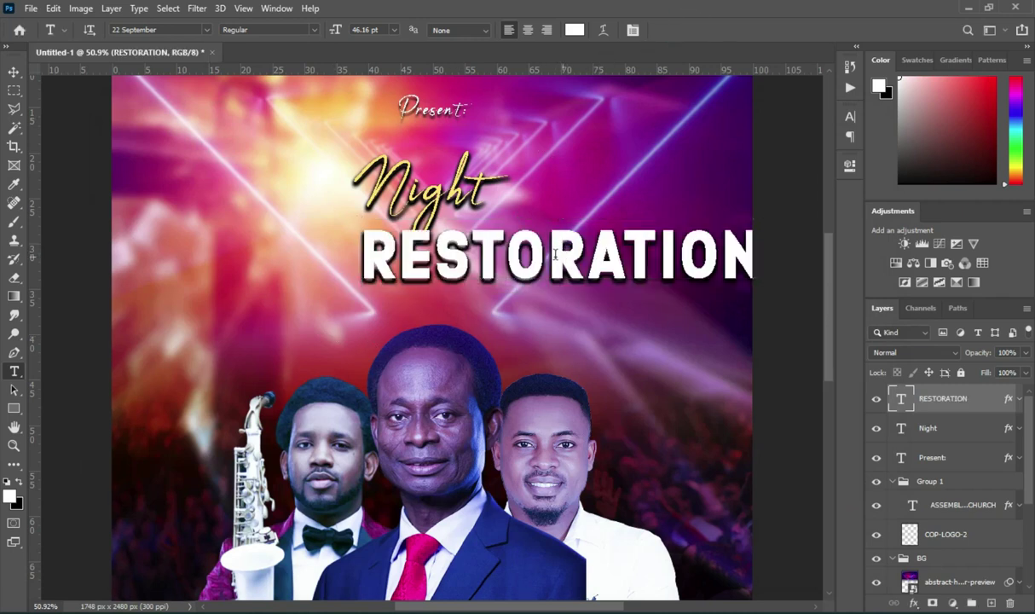
# Step: Move the RESTORATION text so it sits centred beneath the word Night
pyautogui.press('v')
pyautogui.moveTo(578, 260); pyautogui.dragTo(425, 284)
pyautogui.scroll(-1, 386, 247)
pyautogui.scroll(-1, 386, 247)
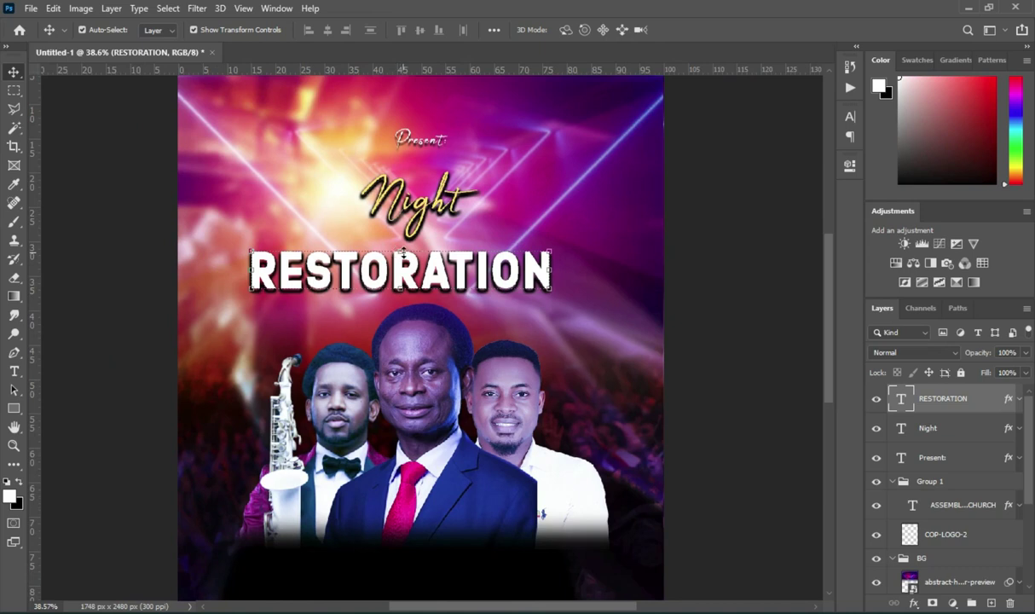
# Step: Scale the RESTORATION text to about 137% so it spans most of the flyer's width, and shift it slightly up towards Night
pyautogui.hotkey('ctrl', 't')
pyautogui.moveTo(401, 292); pyautogui.dragTo(406, 311)
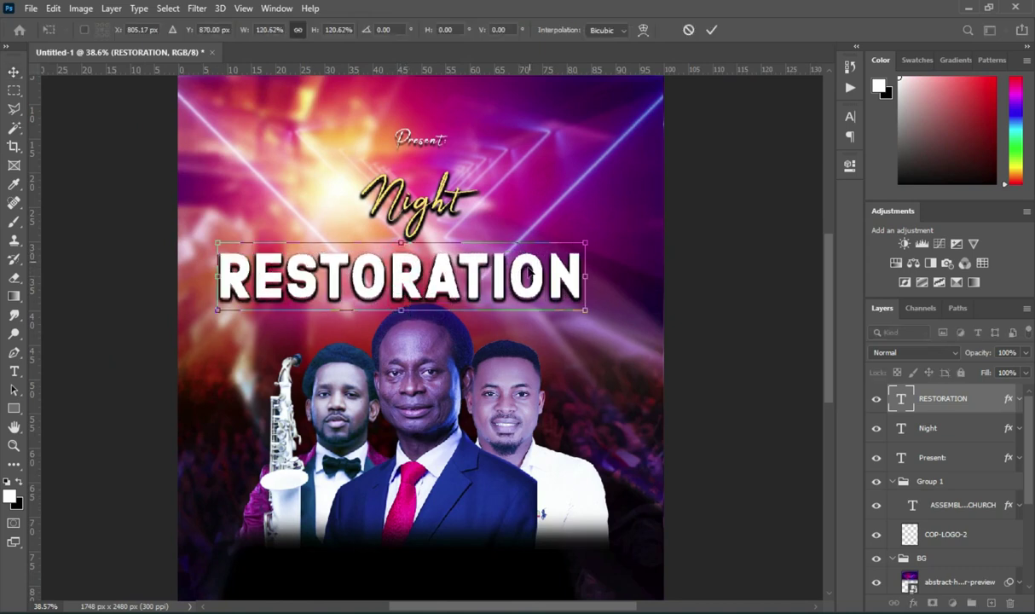
pyautogui.moveTo(586, 276); pyautogui.dragTo(630, 276)
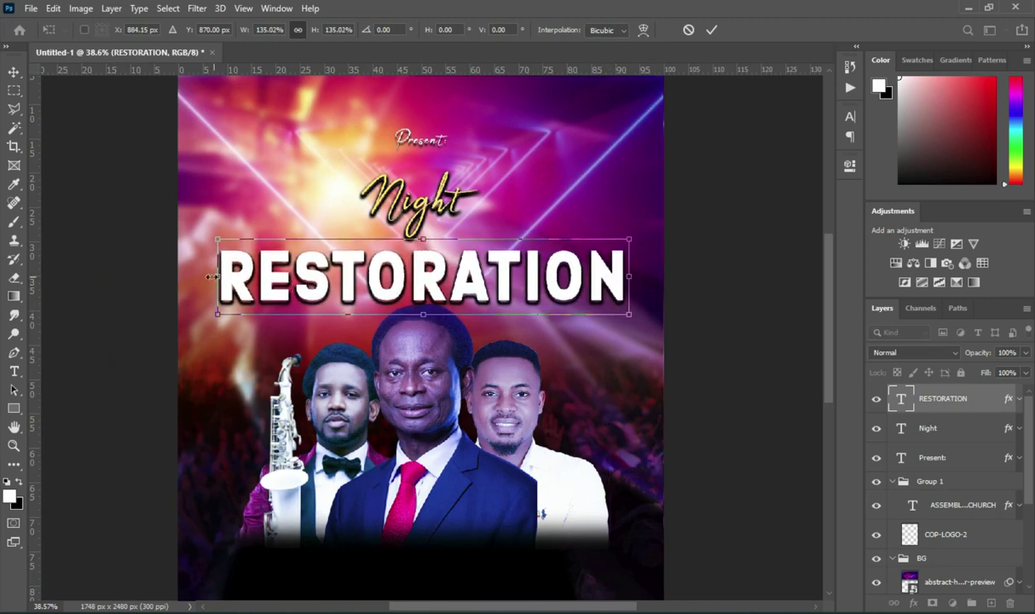
pyautogui.moveTo(211, 277); pyautogui.dragTo(205, 277)
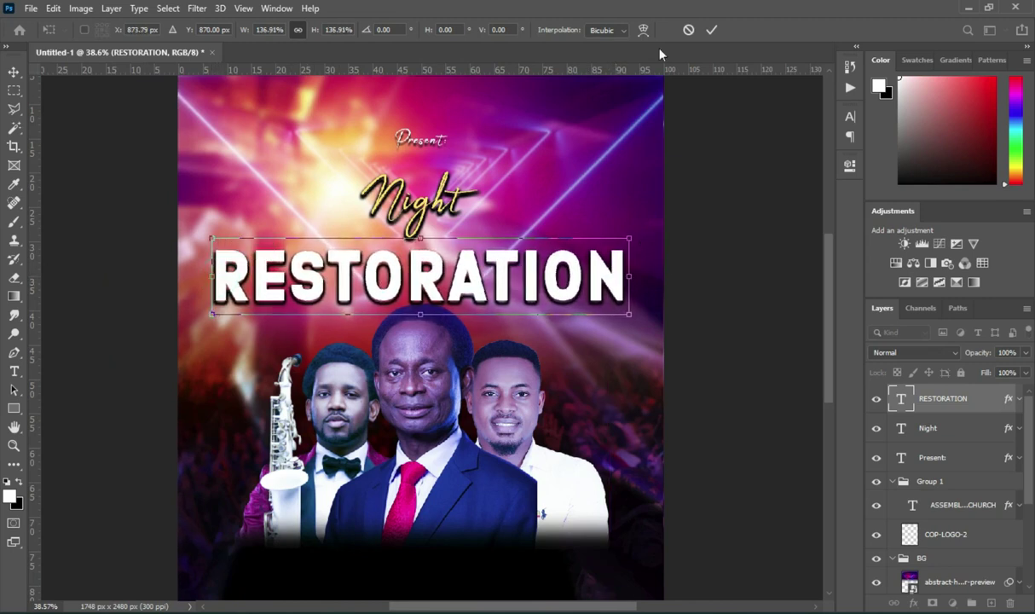
pyautogui.click(712, 30)
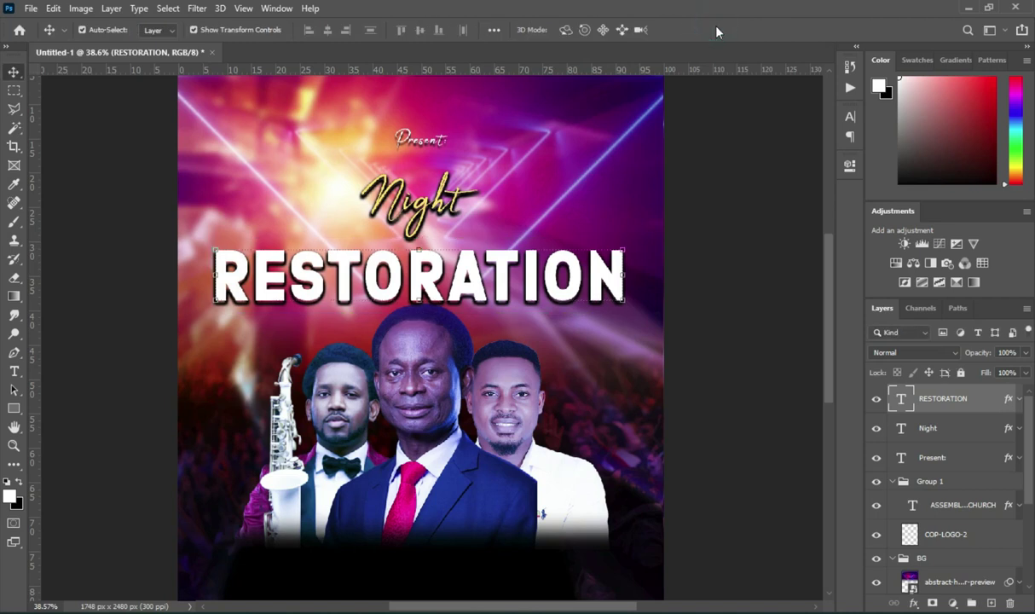
pyautogui.hotkey('shift', 'Up')
pyautogui.hotkey('shift', 'Up')
pyautogui.hotkey('shift', 'Up')
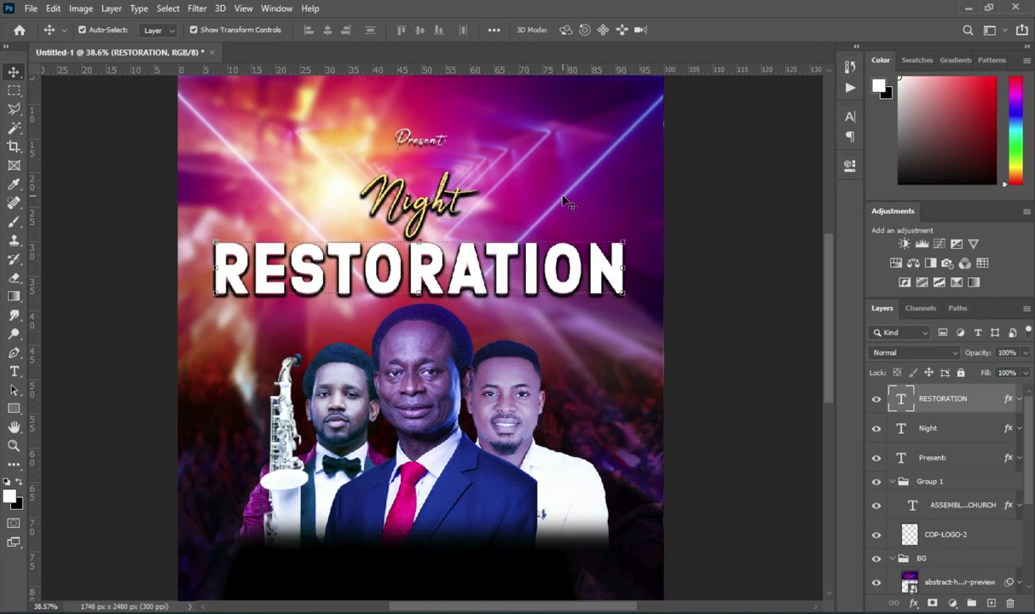
# Step: Lower the Night text to overlap the top of RESTORATION and place its layer above the RESTORATION layer
pyautogui.moveTo(416, 193); pyautogui.dragTo(422, 207)
pyautogui.moveTo(957, 428); pyautogui.dragTo(951, 393)
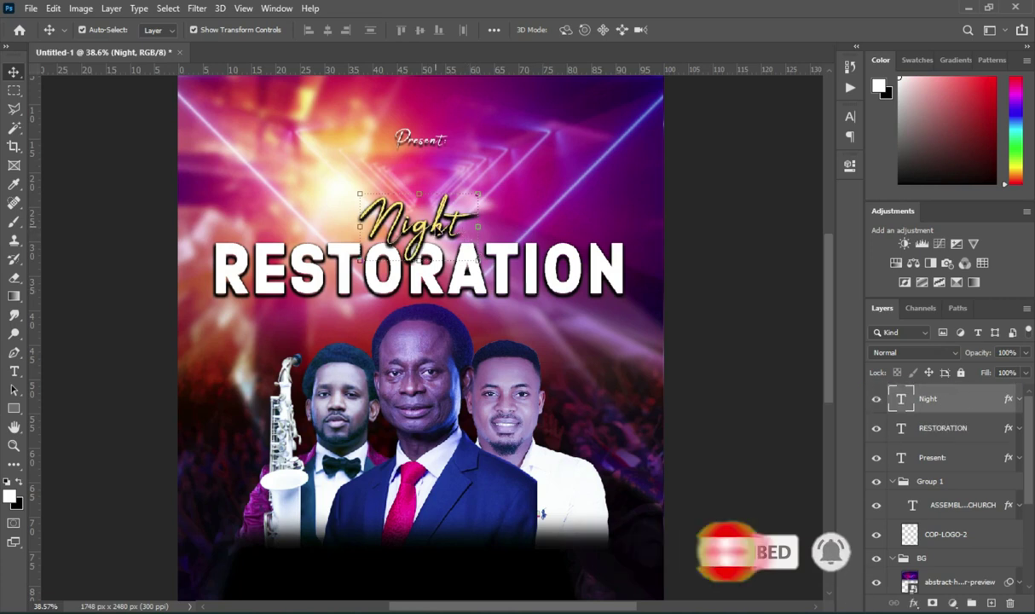
pyautogui.scroll(1, 402, 230)
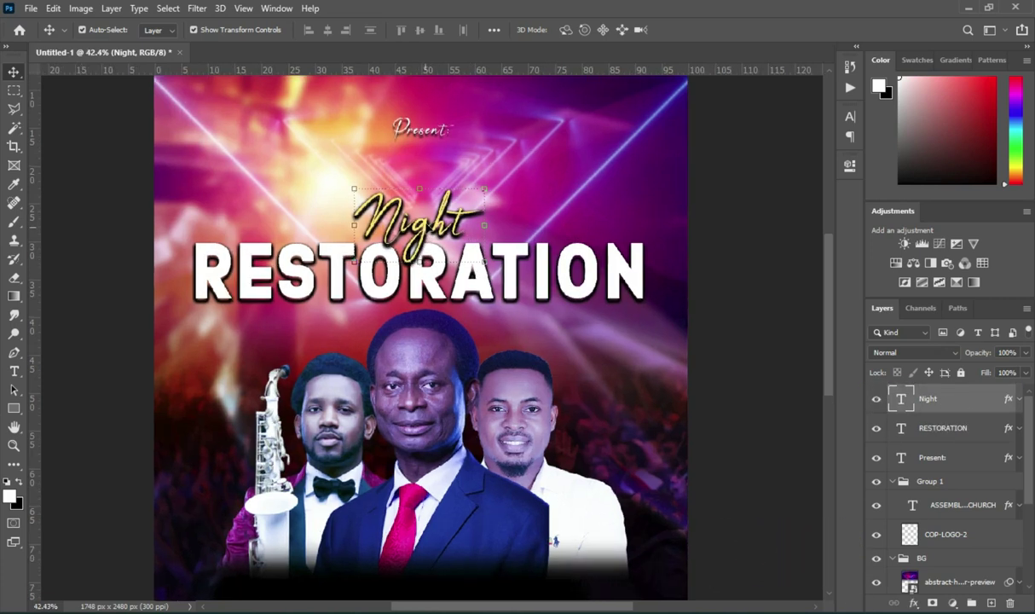
pyautogui.moveTo(408, 218); pyautogui.dragTo(408, 213)
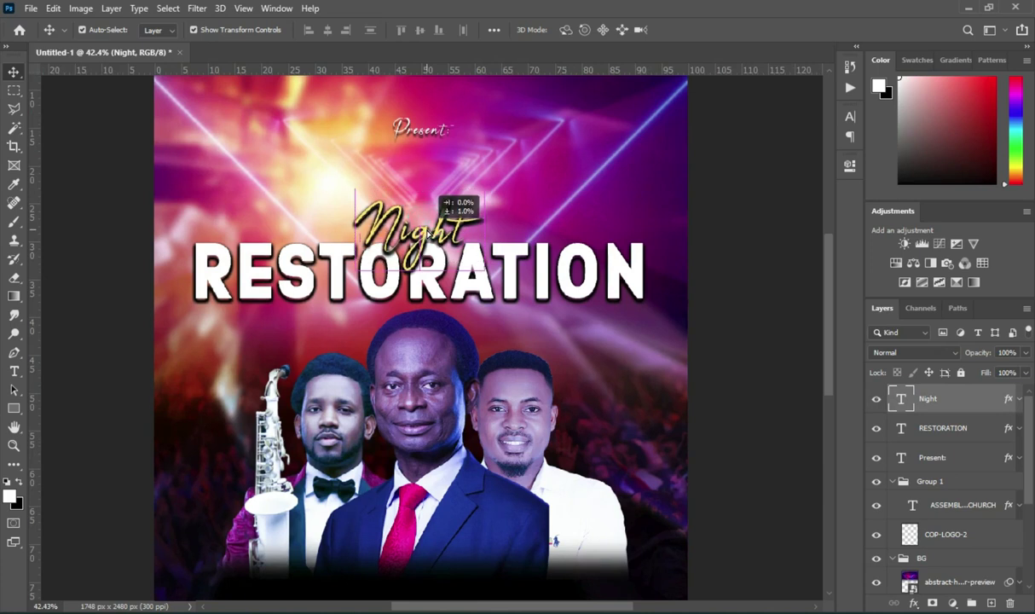
pyautogui.moveTo(427, 236); pyautogui.dragTo(427, 238)
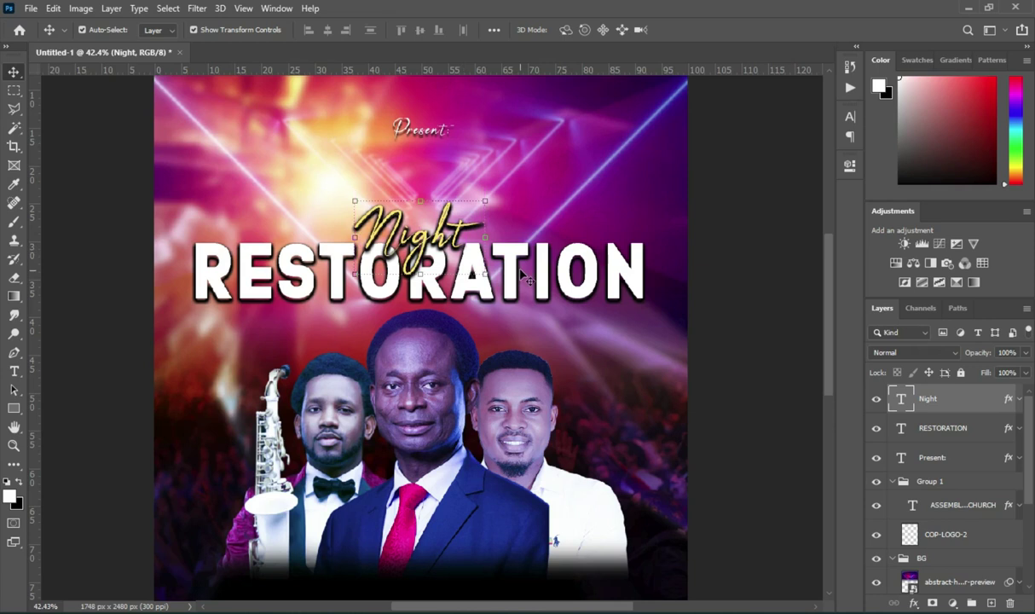
# Step: Set the RESTORATION text's tracking to 0 and scale the word to about 109%
pyautogui.click(528, 263)
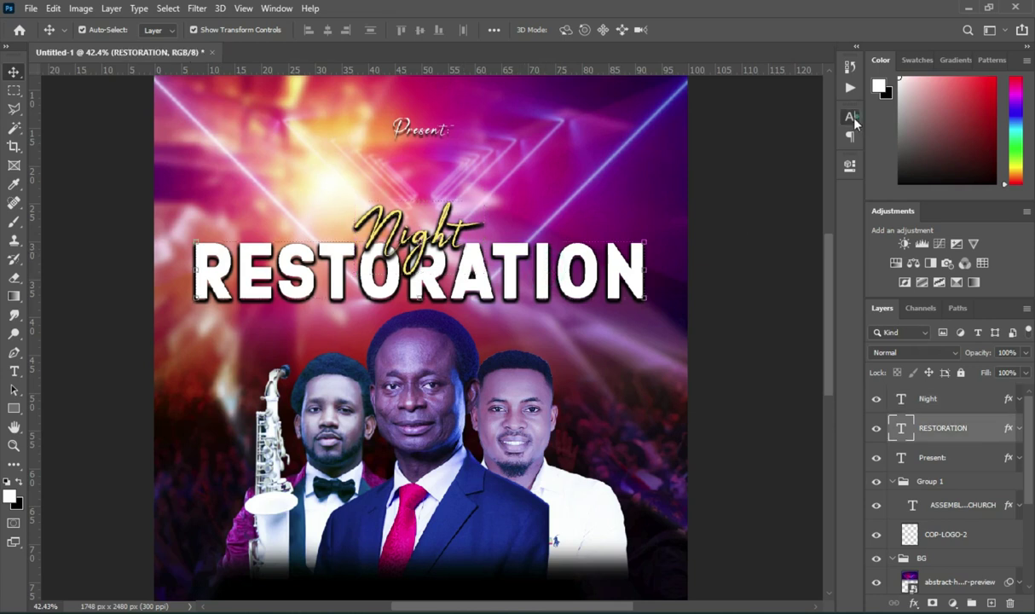
pyautogui.click(851, 116)
pyautogui.write('0')
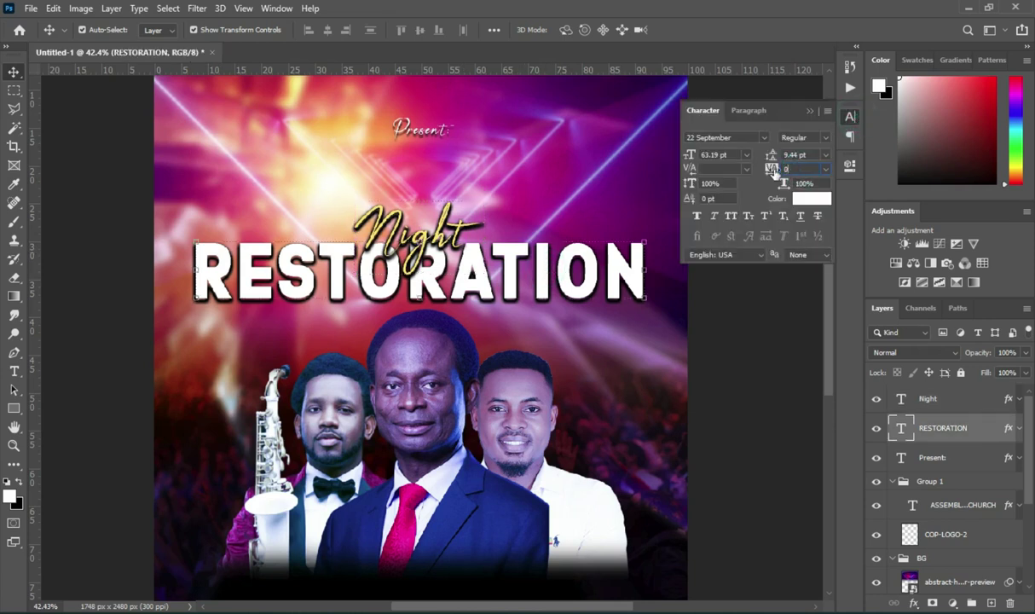
pyautogui.press('Return')
pyautogui.click(802, 108)
pyautogui.moveTo(607, 273); pyautogui.dragTo(651, 271)
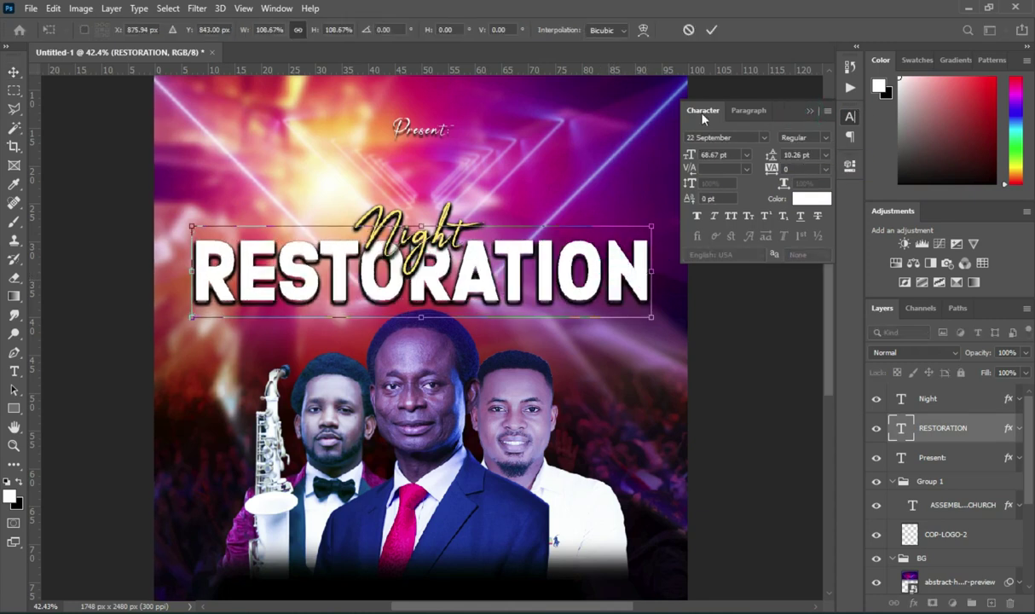
pyautogui.click(711, 30)
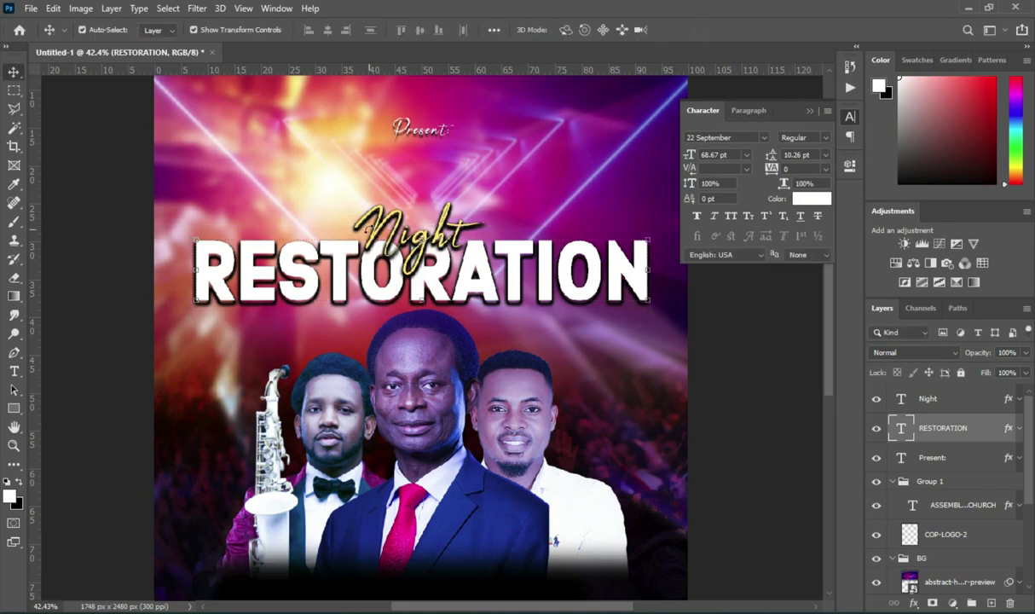
# Step: Shift the Night text up slightly over the RESTORATION word
pyautogui.scroll(-1, 372, 222)
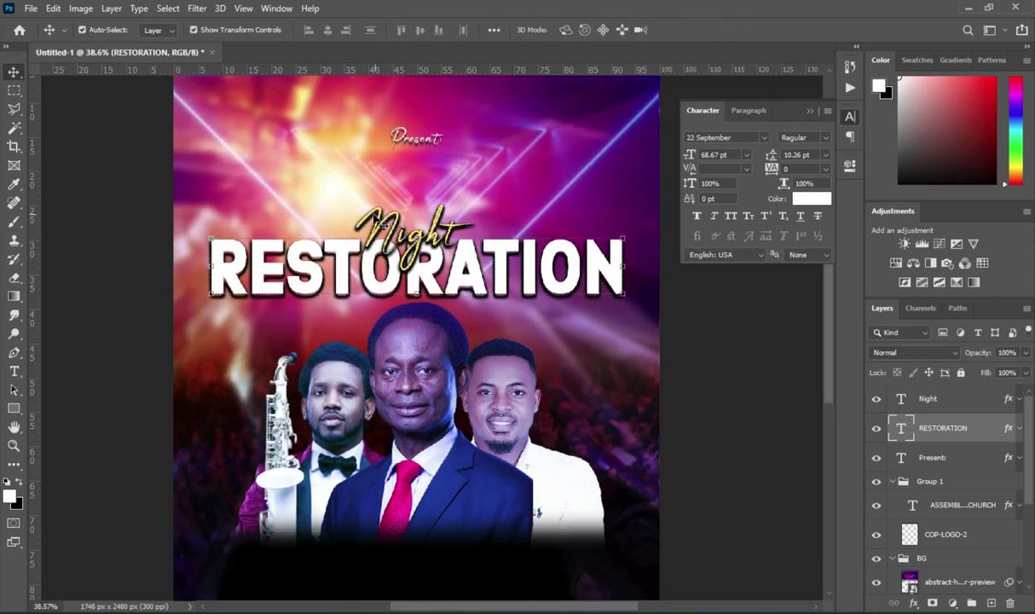
pyautogui.scroll(-1, 359, 211)
pyautogui.scroll(1, 418, 215)
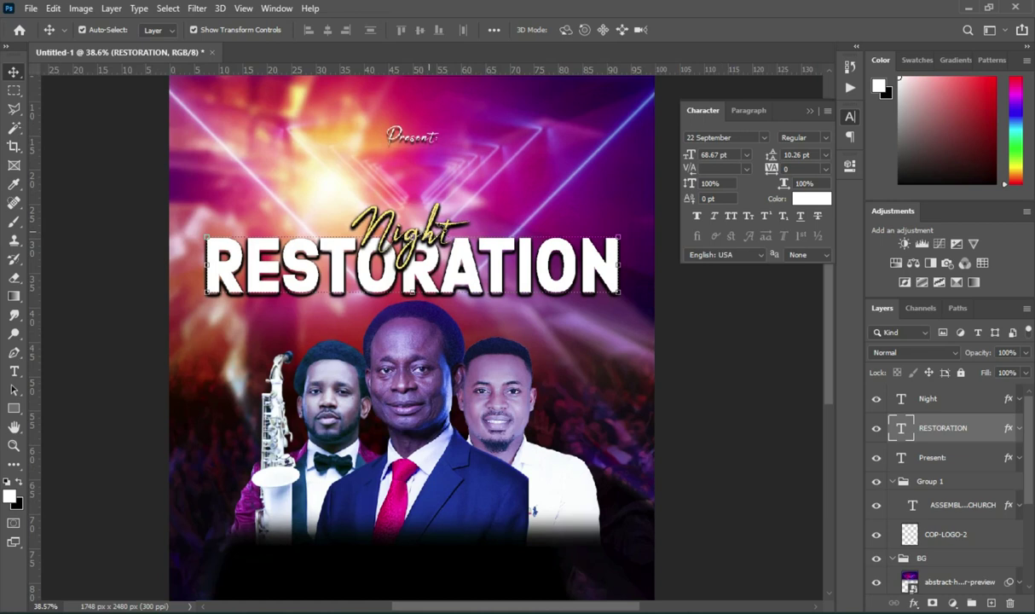
pyautogui.click(413, 212)
pyautogui.moveTo(413, 211); pyautogui.dragTo(413, 209)
pyautogui.scroll(-2, 438, 219)
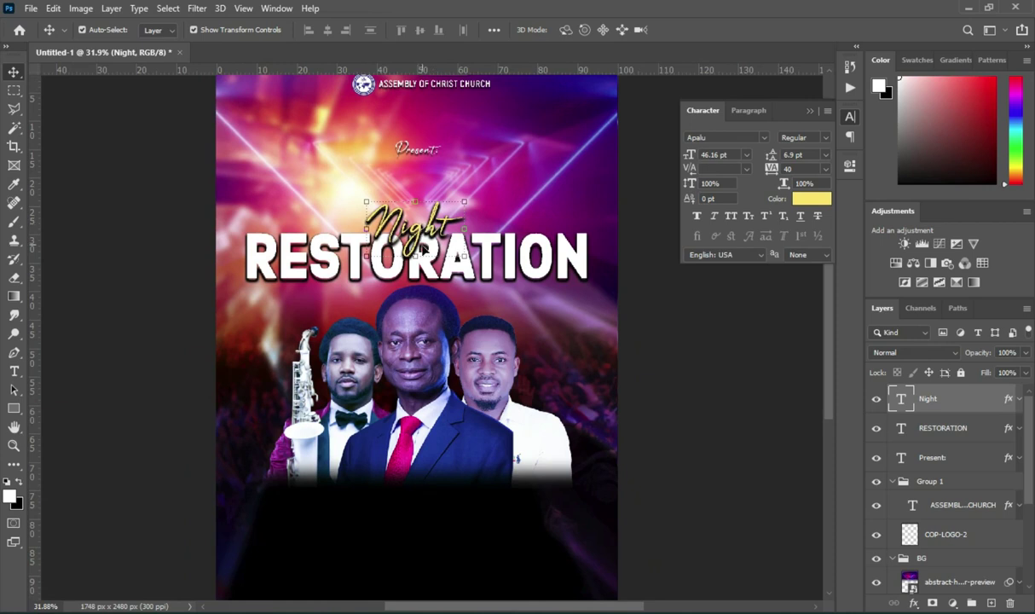
pyautogui.scroll(1, 471, 254)
# Step: Add a Bevel & Emboss effect with the Inner Bevel style to the RESTORATION text
pyautogui.click(499, 247)
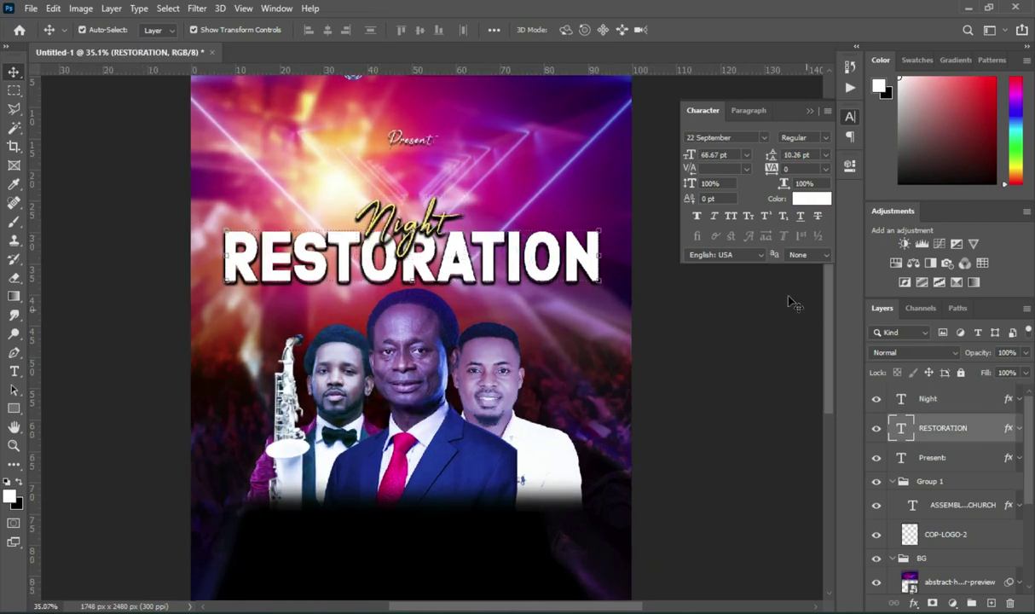
pyautogui.click(913, 603)
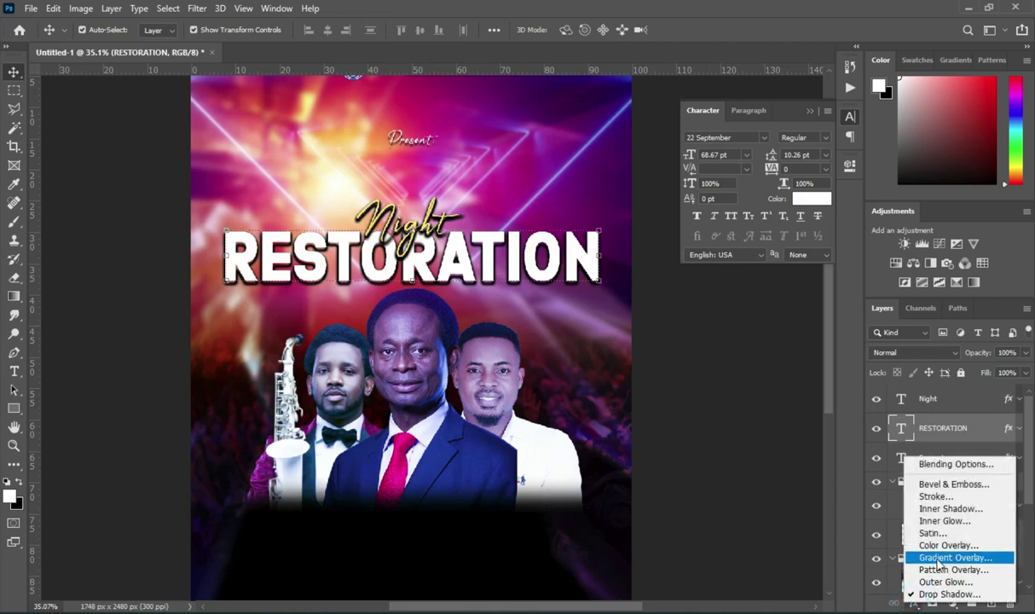
pyautogui.click(946, 464)
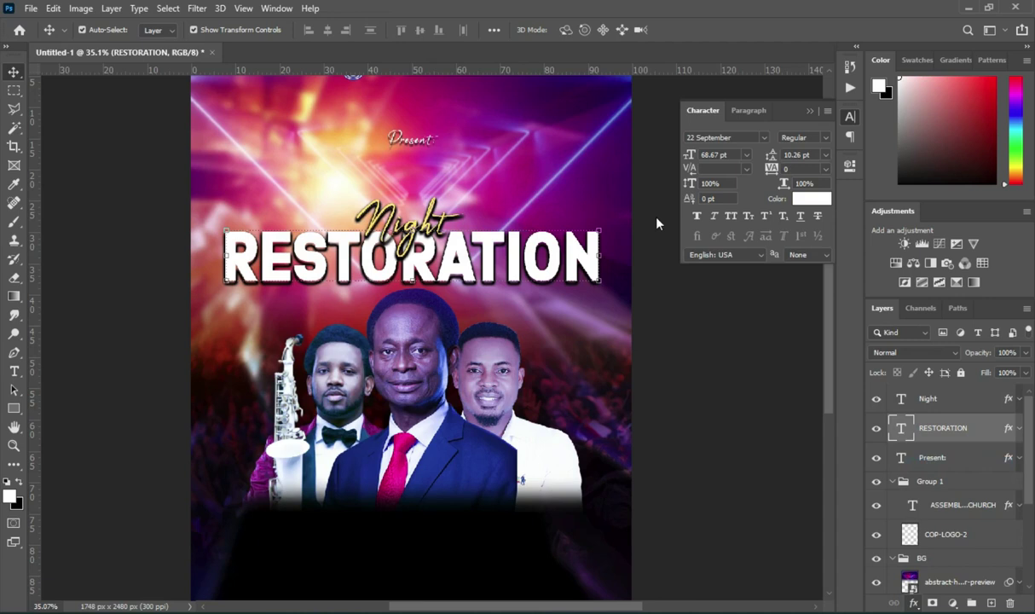
pyautogui.moveTo(661, 191); pyautogui.dragTo(656, 188)
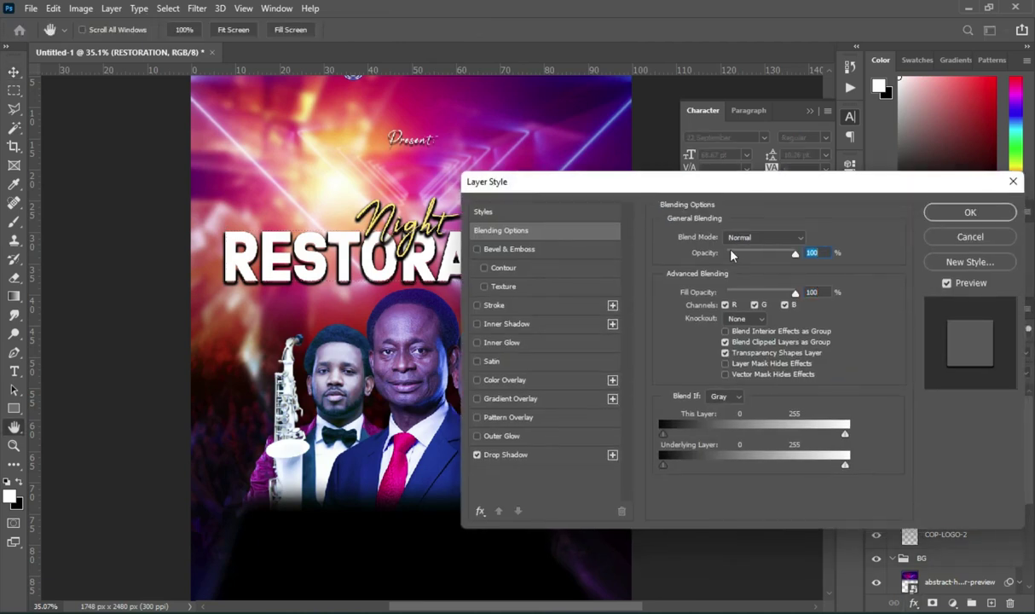
pyautogui.click(527, 250)
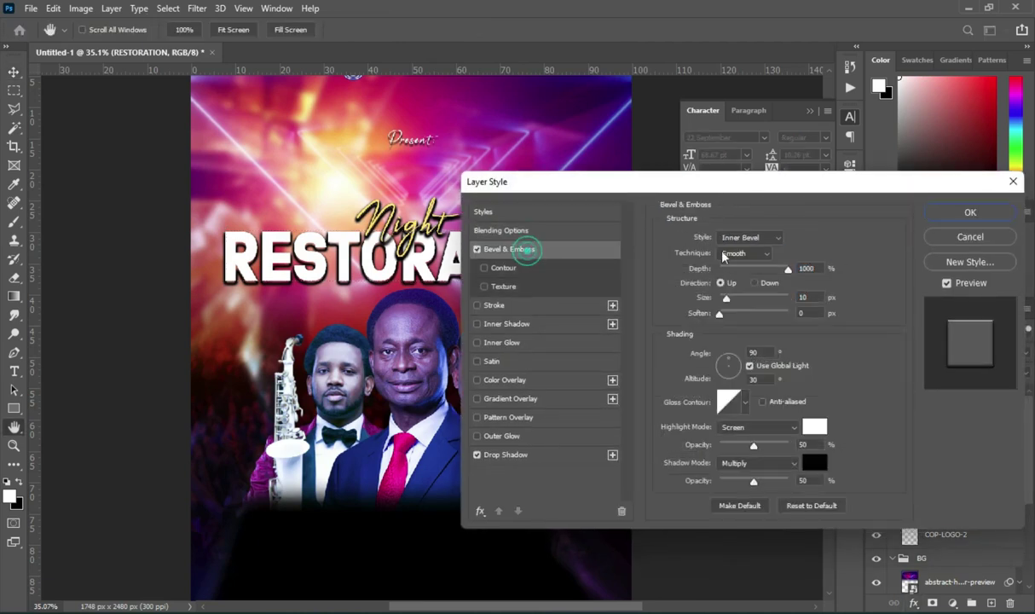
pyautogui.click(750, 238)
pyautogui.click(746, 260)
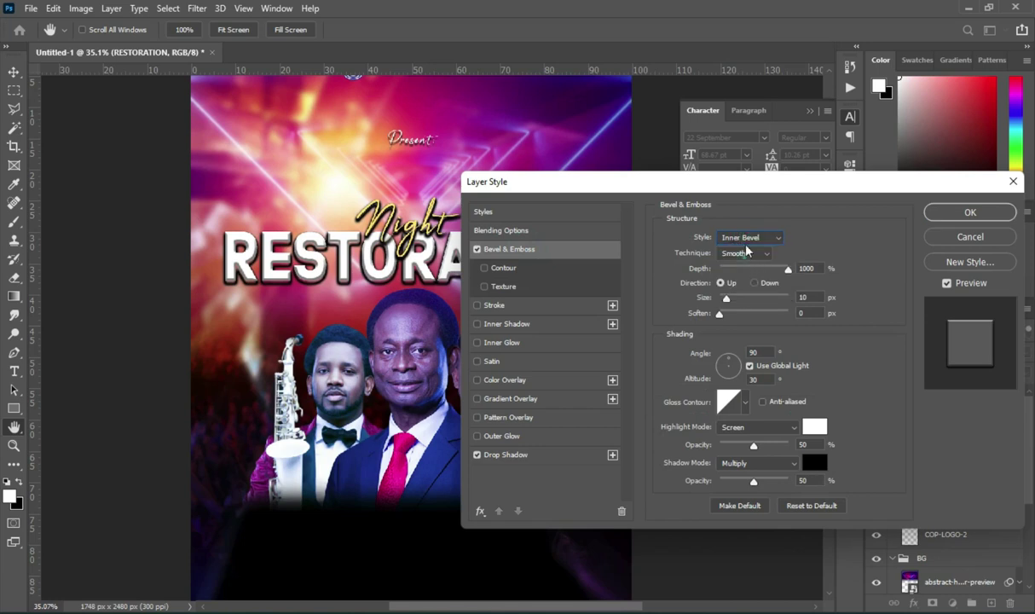
# Step: Set the RESTORATION text's Bevel & Emboss to the Smooth technique with depth 1000% and size 10 px
pyautogui.click(744, 253)
pyautogui.click(740, 266)
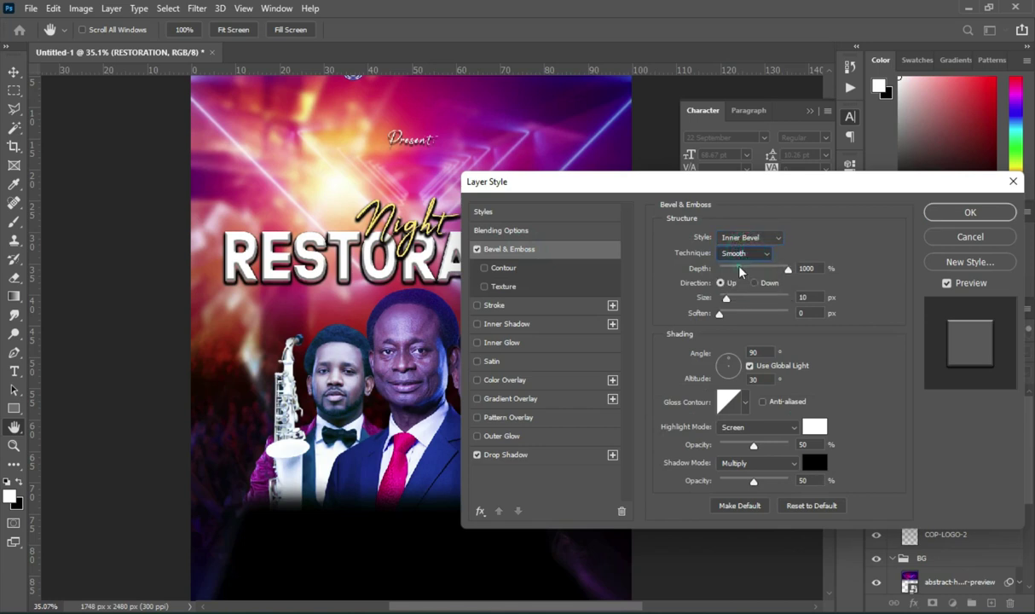
pyautogui.click(810, 269)
pyautogui.moveTo(765, 189); pyautogui.dragTo(809, 178)
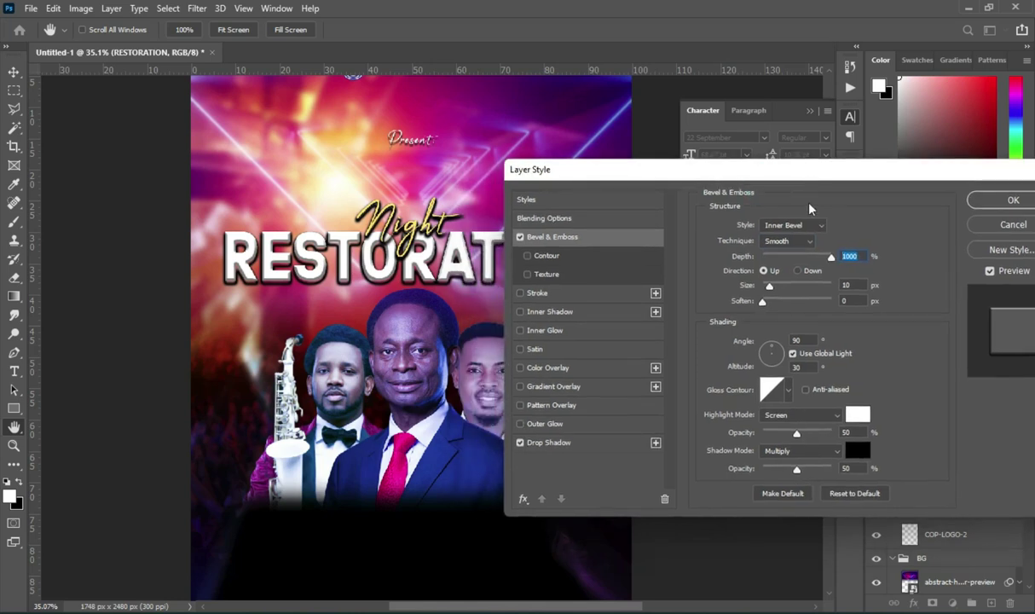
pyautogui.click(855, 284)
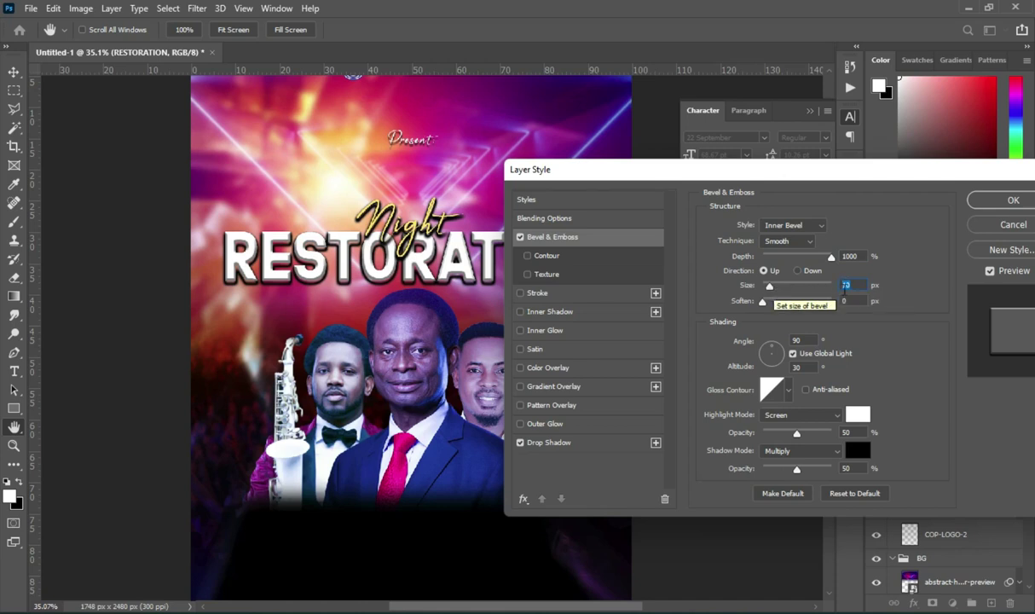
# Step: Enable the Contour option of the RESTORATION text's bevel with a 100% range
pyautogui.click(538, 255)
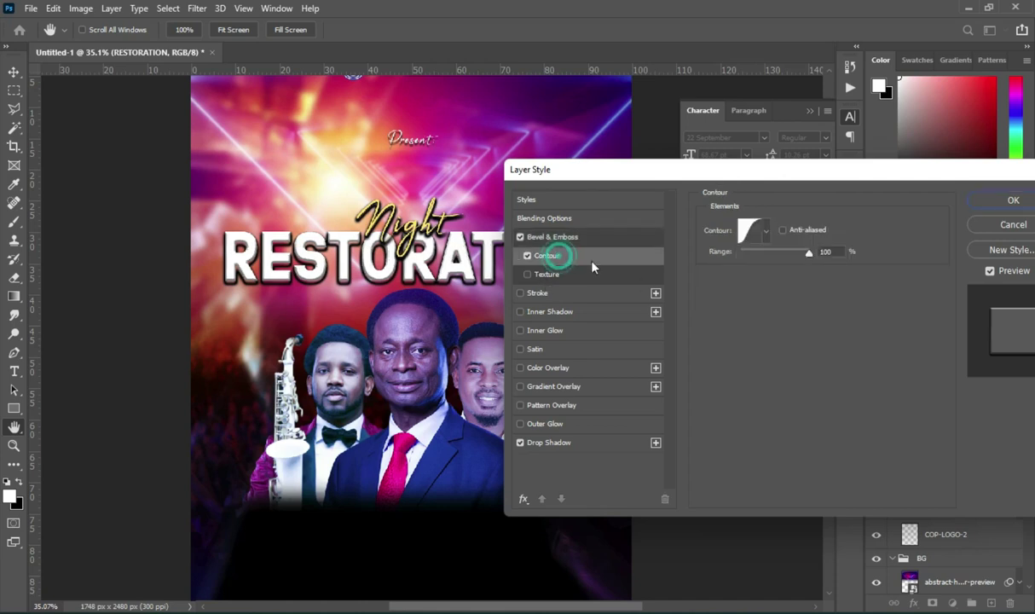
pyautogui.click(764, 232)
pyautogui.doubleClick(793, 269)
pyautogui.click(892, 233)
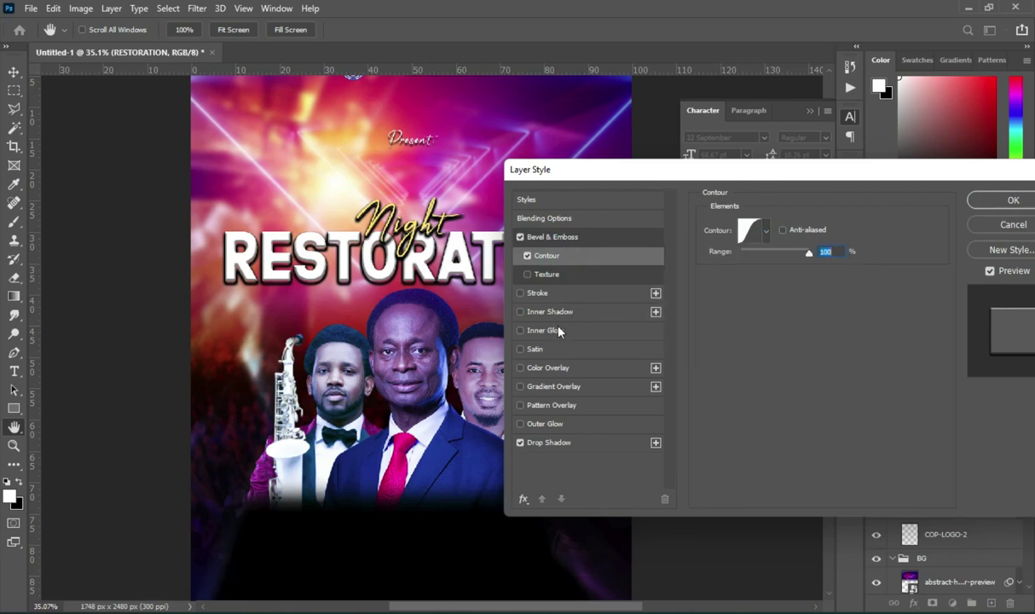
# Step: Apply a b29f03-to-fceaab linear gradient overlay to the RESTORATION text, checking the colour codes in the Text Doc notes
pyautogui.click(569, 388)
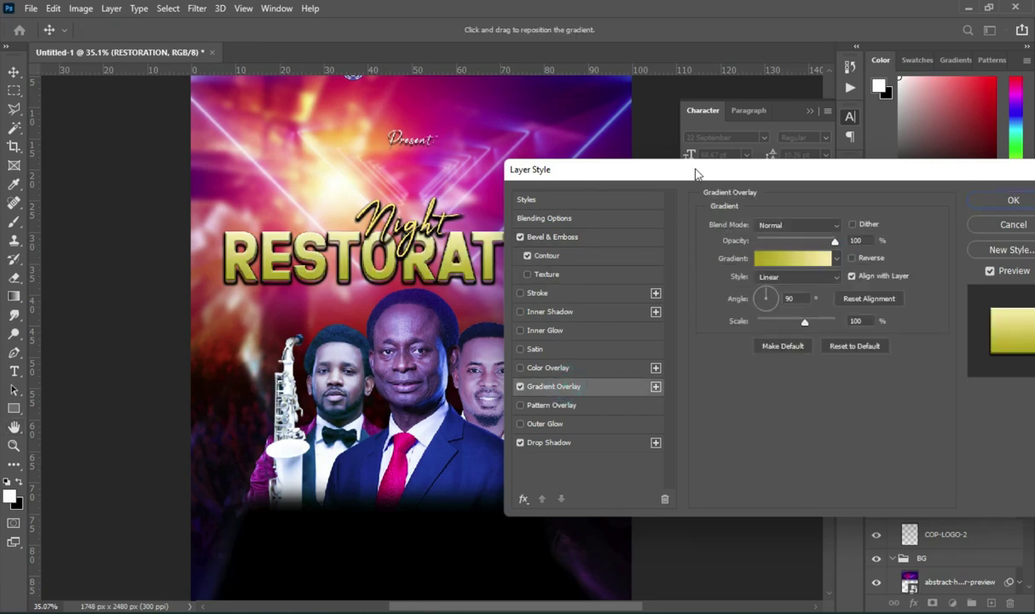
pyautogui.moveTo(693, 170); pyautogui.dragTo(720, 161)
pyautogui.hotkey('alt', 'Tab')
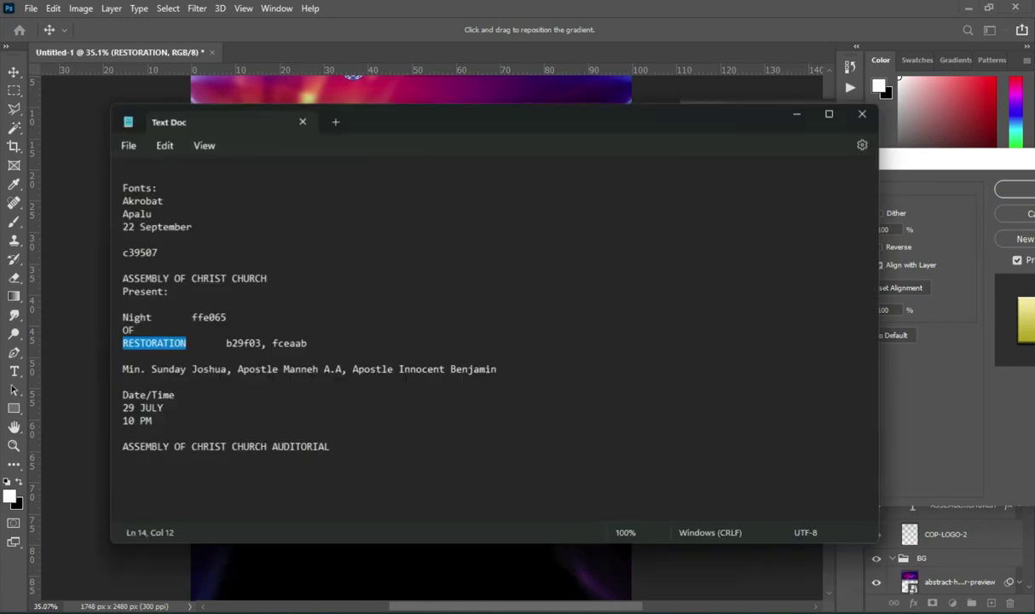
pyautogui.moveTo(225, 343); pyautogui.dragTo(325, 345)
pyautogui.moveTo(231, 339); pyautogui.dragTo(329, 343)
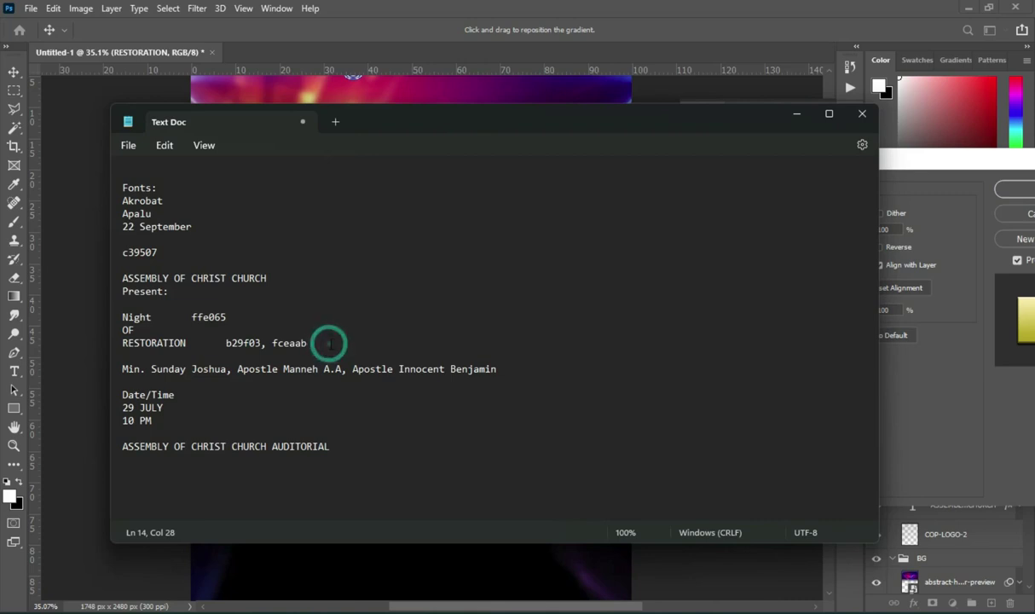
pyautogui.click(796, 114)
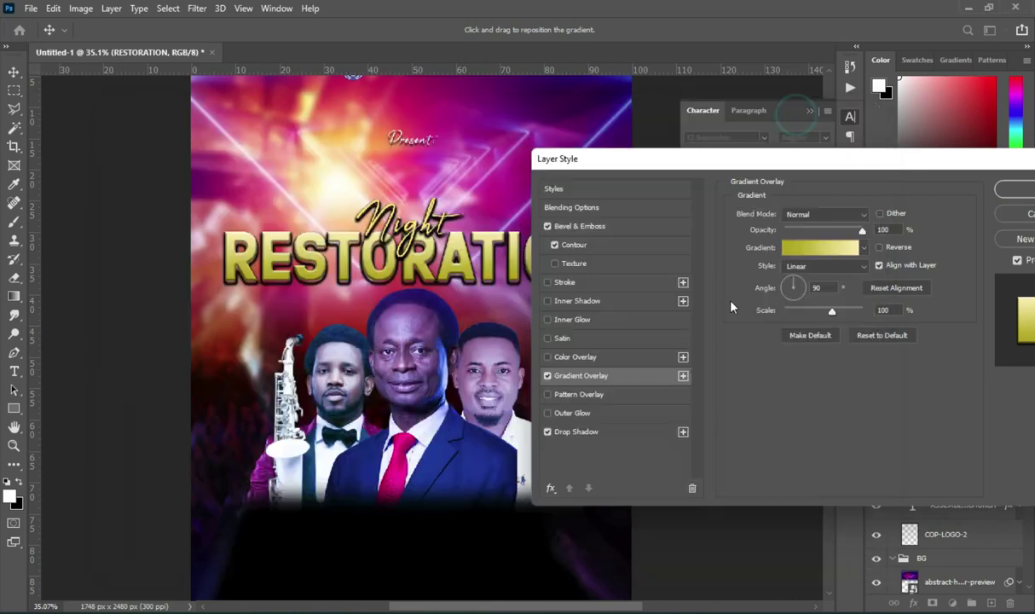
pyautogui.click(845, 160)
pyautogui.moveTo(845, 160); pyautogui.dragTo(842, 154)
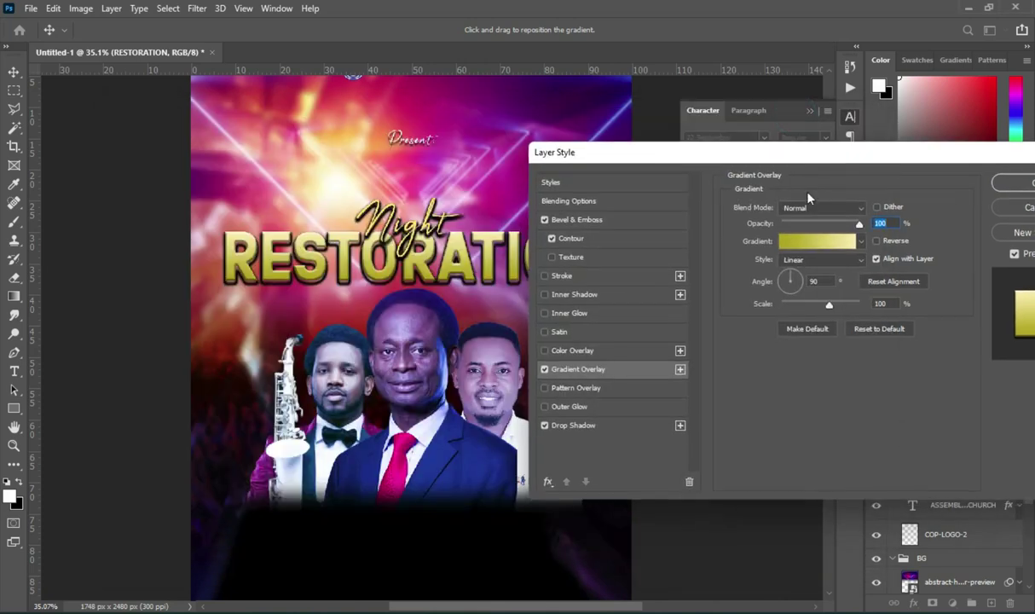
# Step: Set the RESTORATION text's drop shadow size to 24 px with the peak-shaped contour and apply the layer style
pyautogui.click(614, 422)
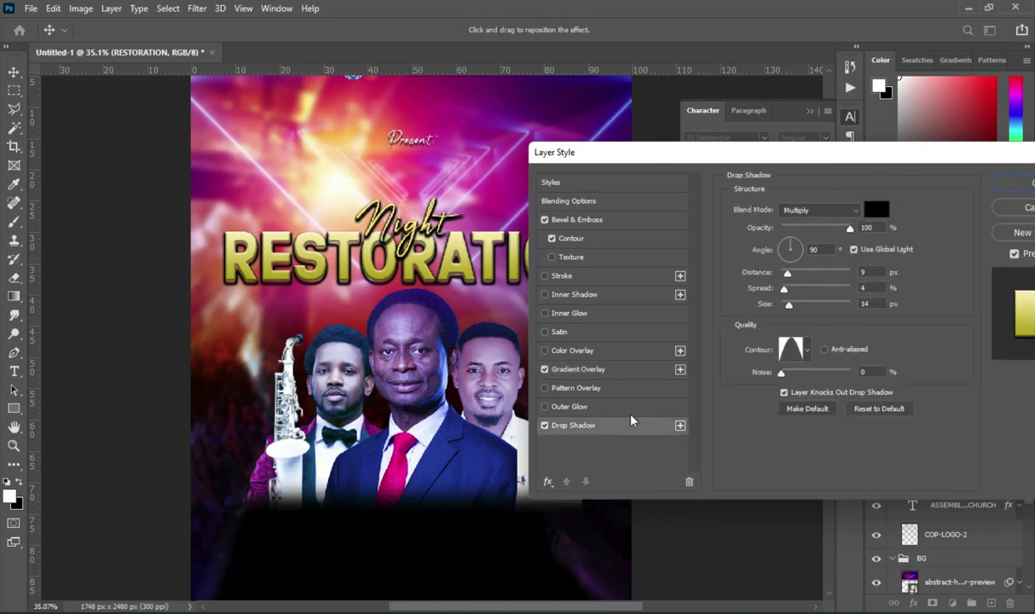
pyautogui.click(865, 304)
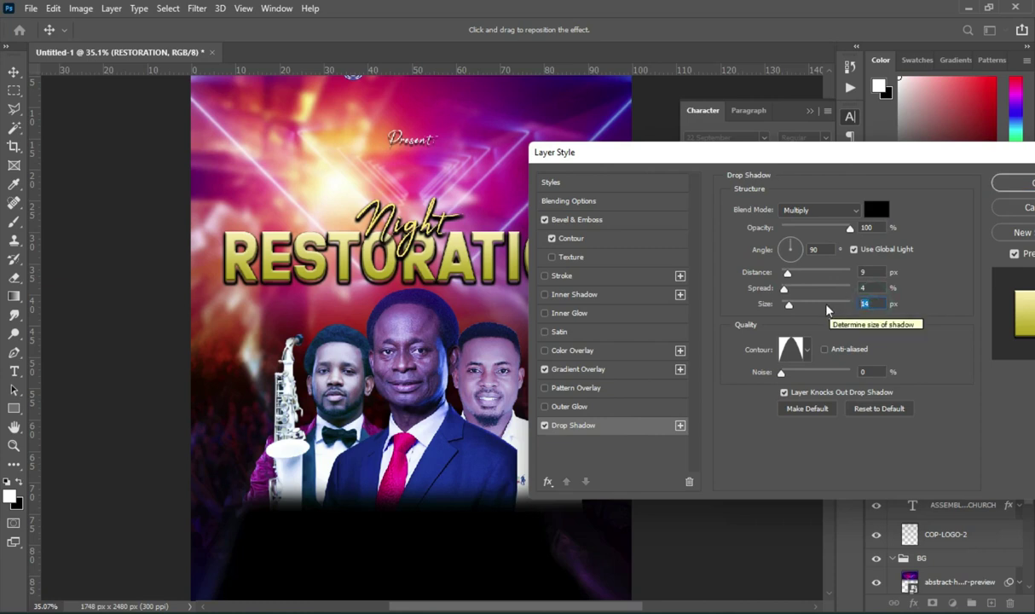
pyautogui.write('24')
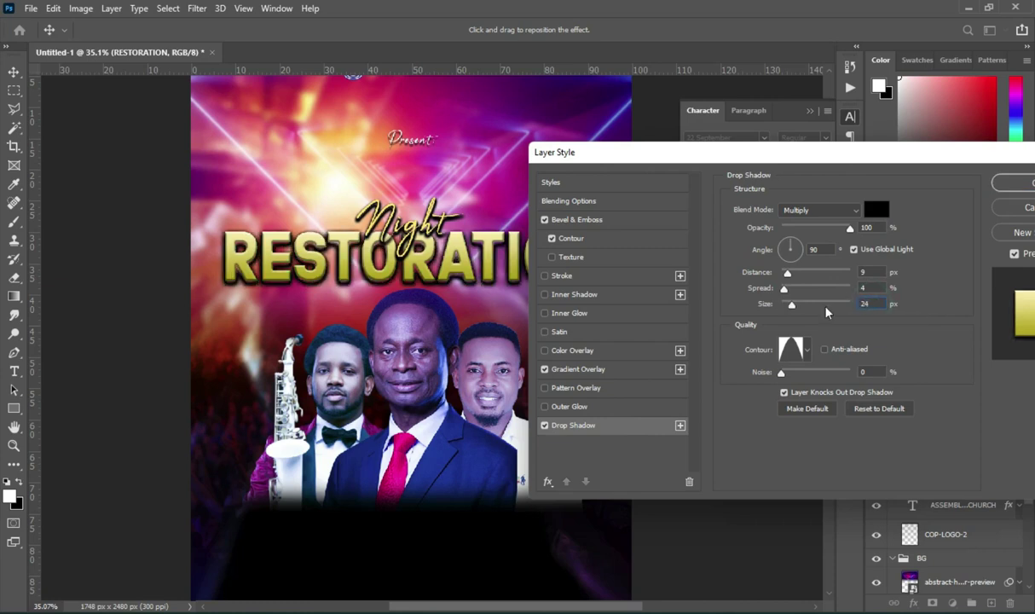
pyautogui.moveTo(873, 159); pyautogui.dragTo(914, 143)
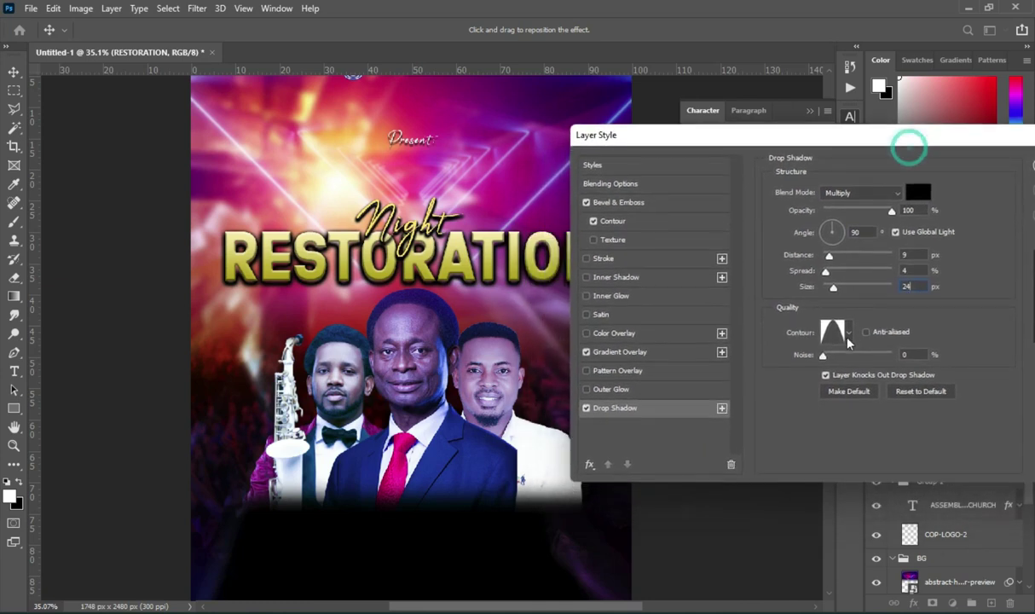
pyautogui.click(850, 339)
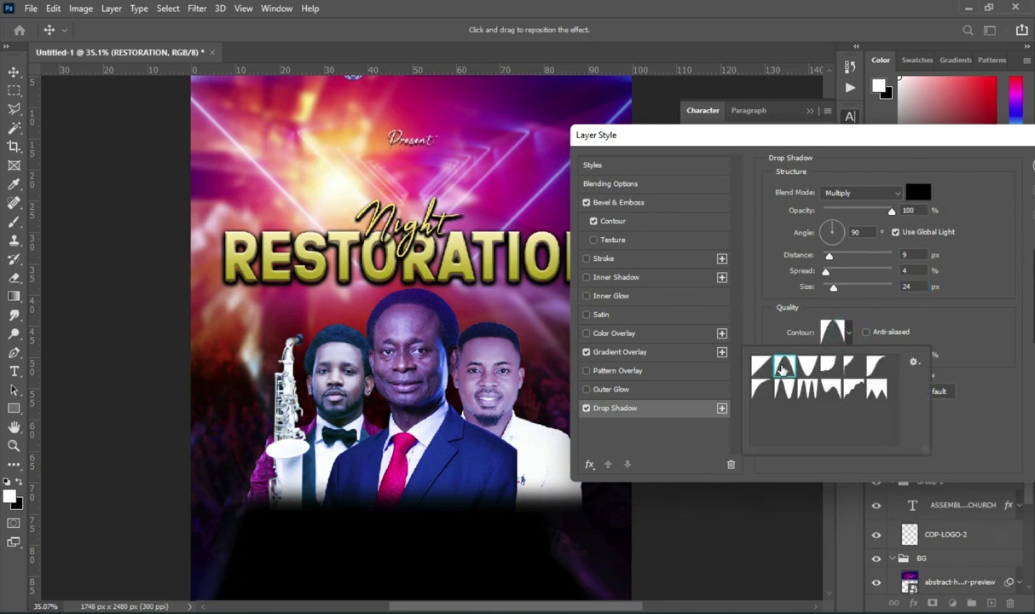
pyautogui.click(831, 326)
pyautogui.moveTo(912, 134); pyautogui.dragTo(715, 127)
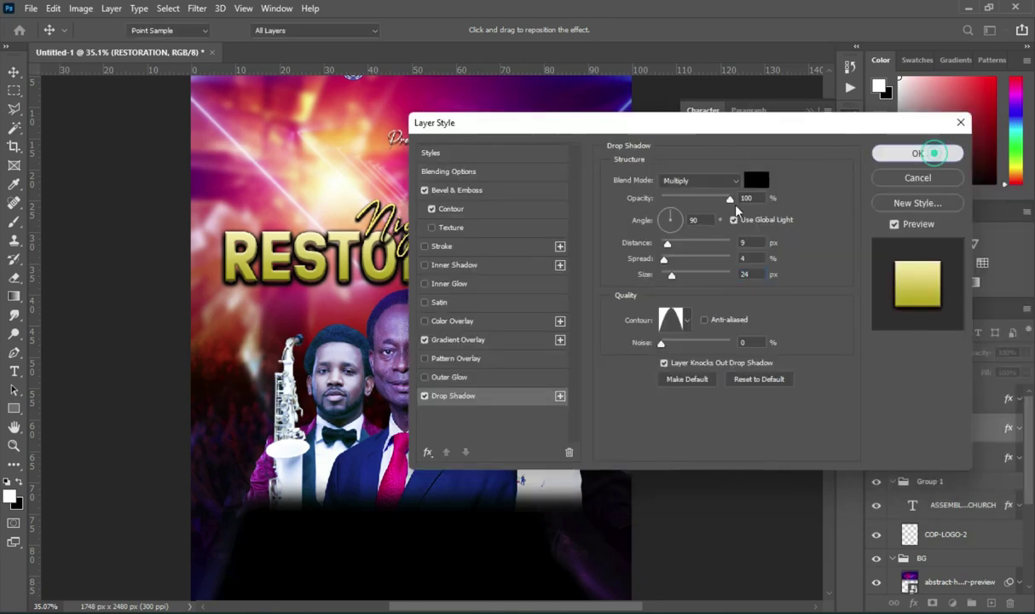
pyautogui.click(908, 151)
# Step: Collapse the Group 1 and BG layer groups
pyautogui.scroll(-2, 474, 228)
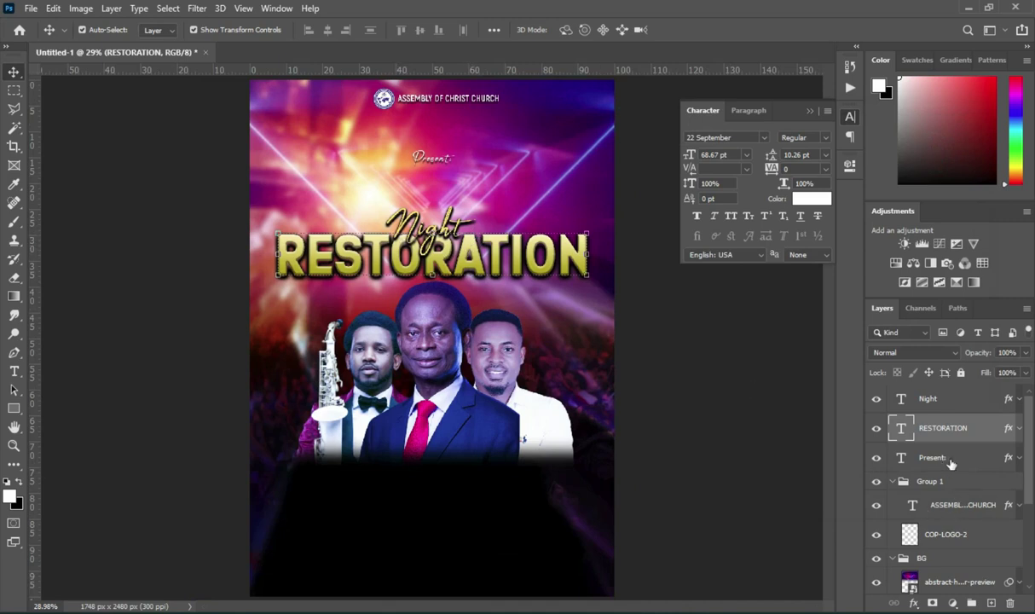
pyautogui.click(1020, 506)
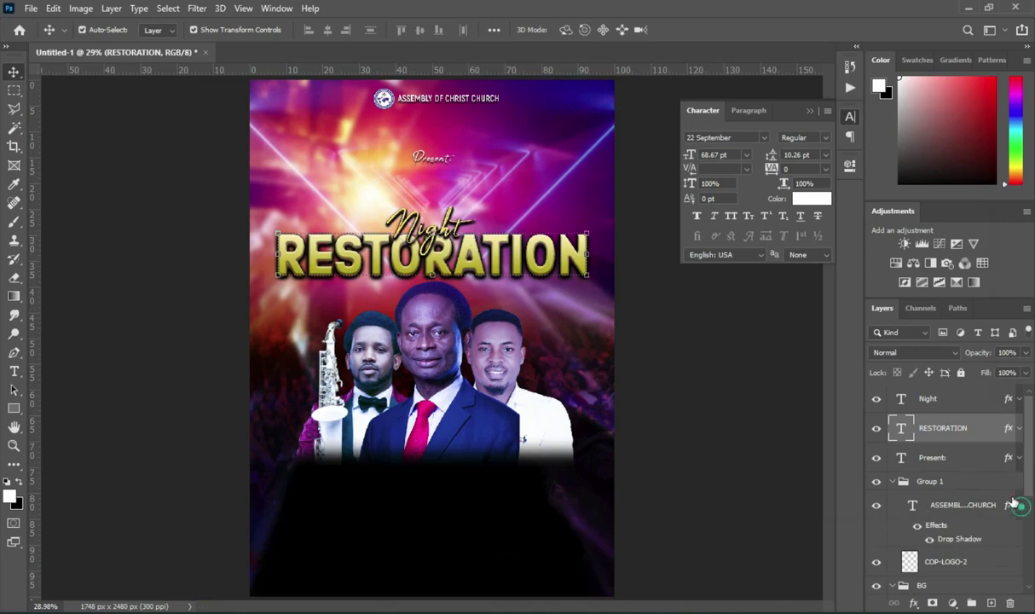
pyautogui.click(892, 481)
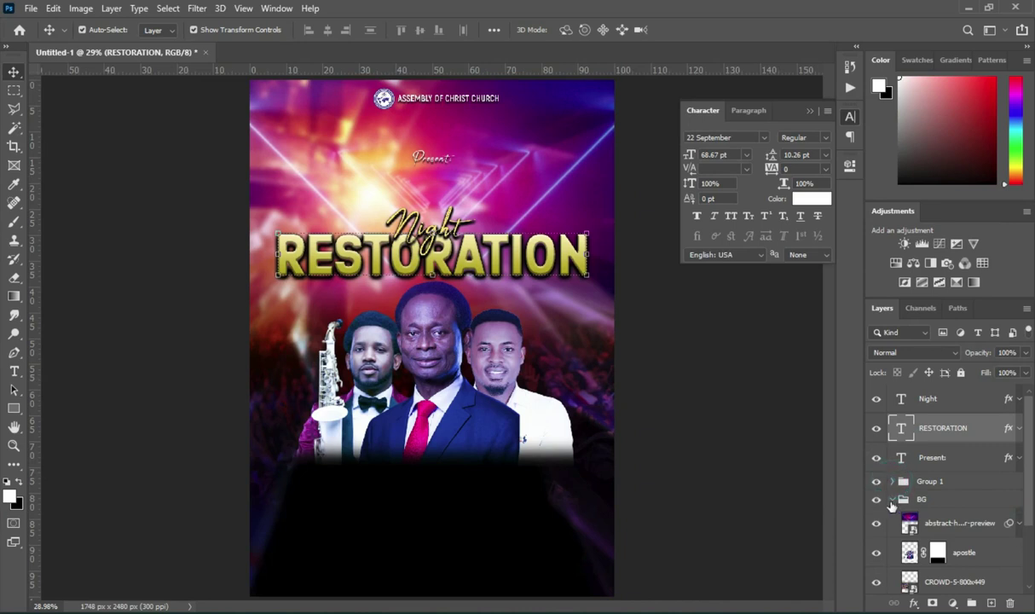
pyautogui.click(892, 500)
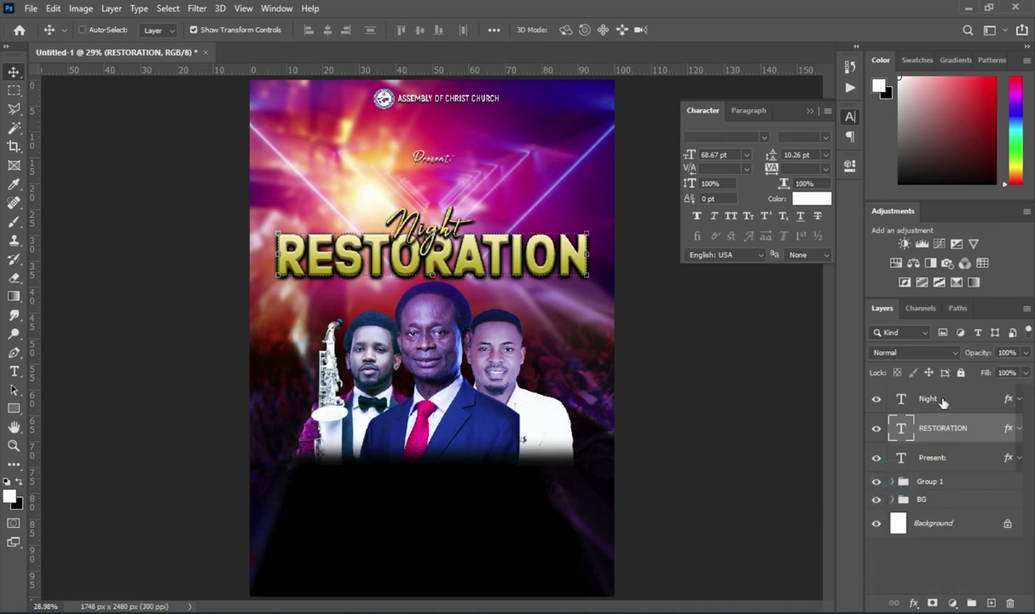
# Step: Group the Night and RESTORATION text layers together, then clear the selection and collapse the character settings
pyautogui.keyDown('shift'); pyautogui.click(912, 408); pyautogui.keyUp('shift')
pyautogui.press('ctrl')
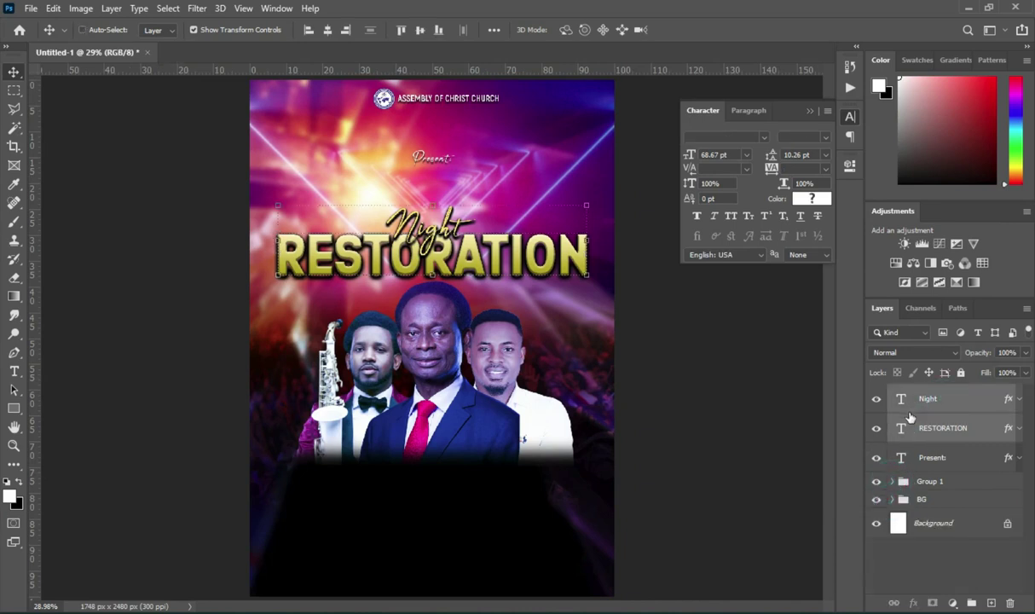
pyautogui.hotkey('ctrl', 'g')
pyautogui.hotkey('ctrl', 'a')
pyautogui.hotkey('ctrl', 'd')
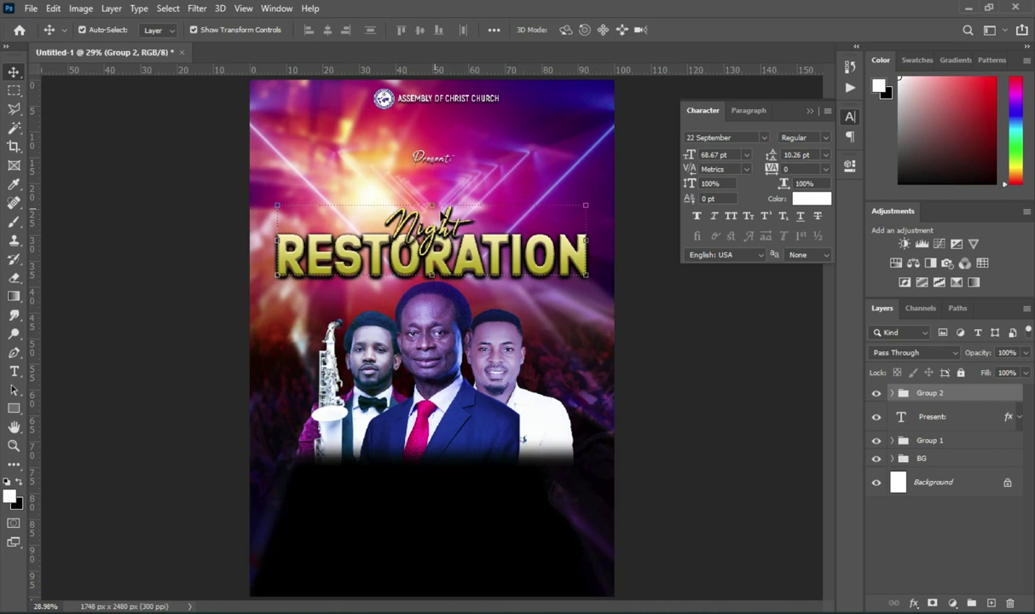
pyautogui.click(714, 335)
pyautogui.click(808, 111)
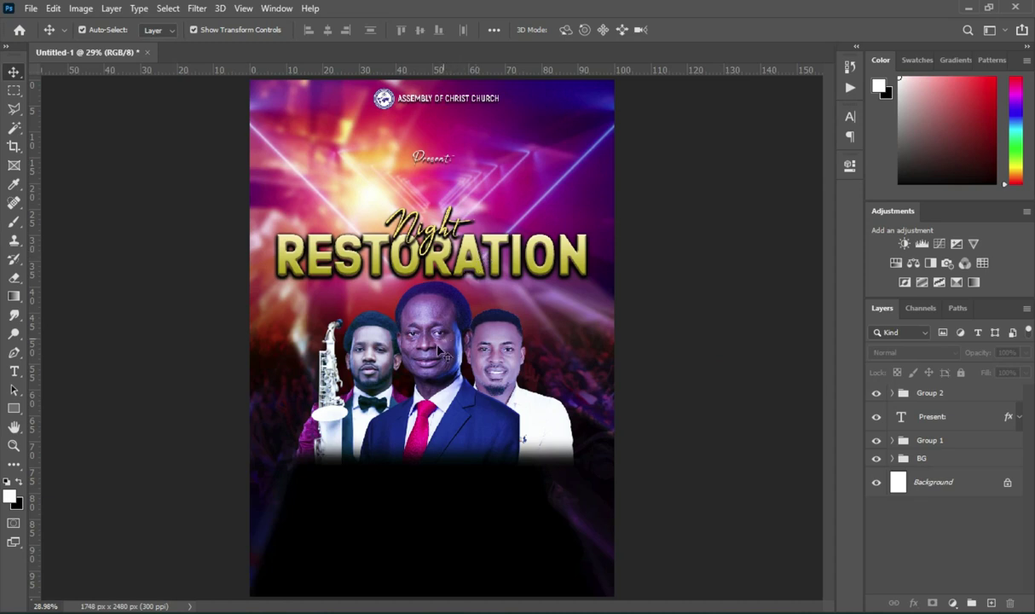
# Step: Enlarge the "Present:" text slightly with Free Transform and deselect it
pyautogui.scroll(1, 422, 265)
pyautogui.scroll(-3, 429, 270)
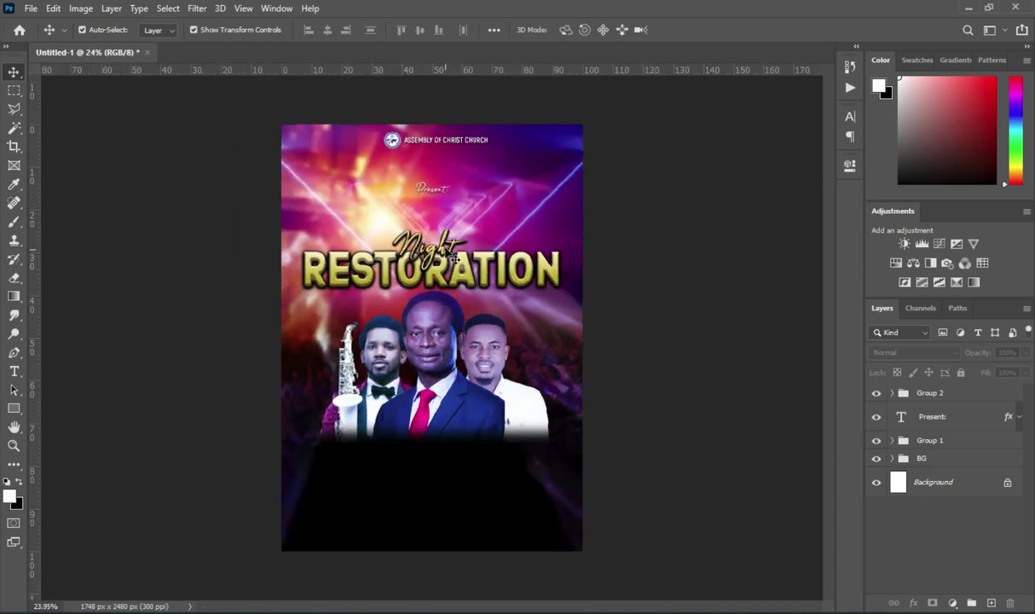
pyautogui.scroll(5, 437, 175)
pyautogui.scroll(2, 437, 176)
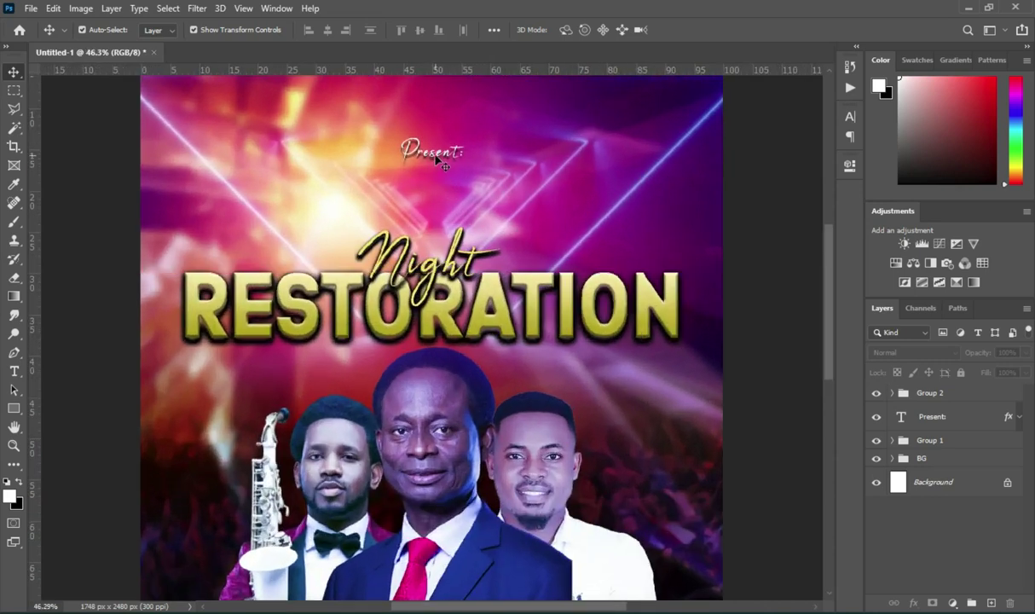
pyautogui.click(436, 167)
pyautogui.hotkey('ctrl', 't')
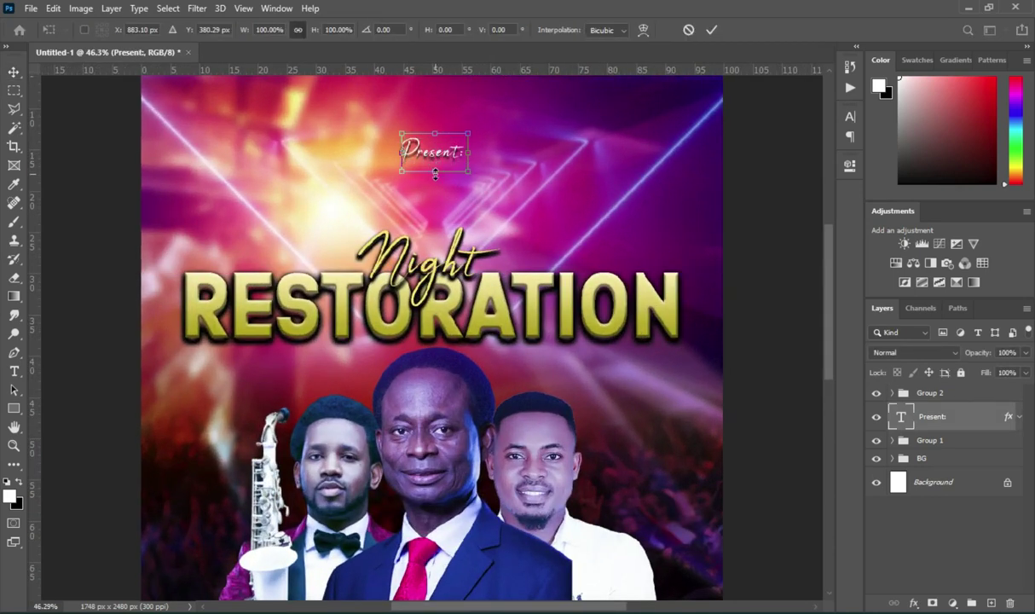
pyautogui.moveTo(435, 167); pyautogui.dragTo(438, 181)
pyautogui.click(711, 30)
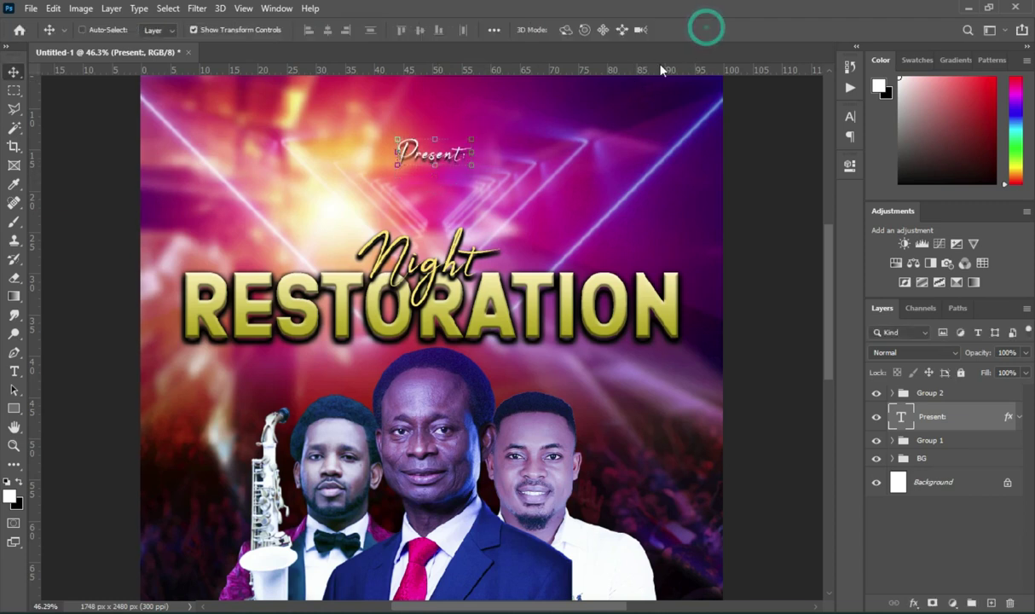
pyautogui.hotkey('ctrl', '0')
pyautogui.click(670, 151)
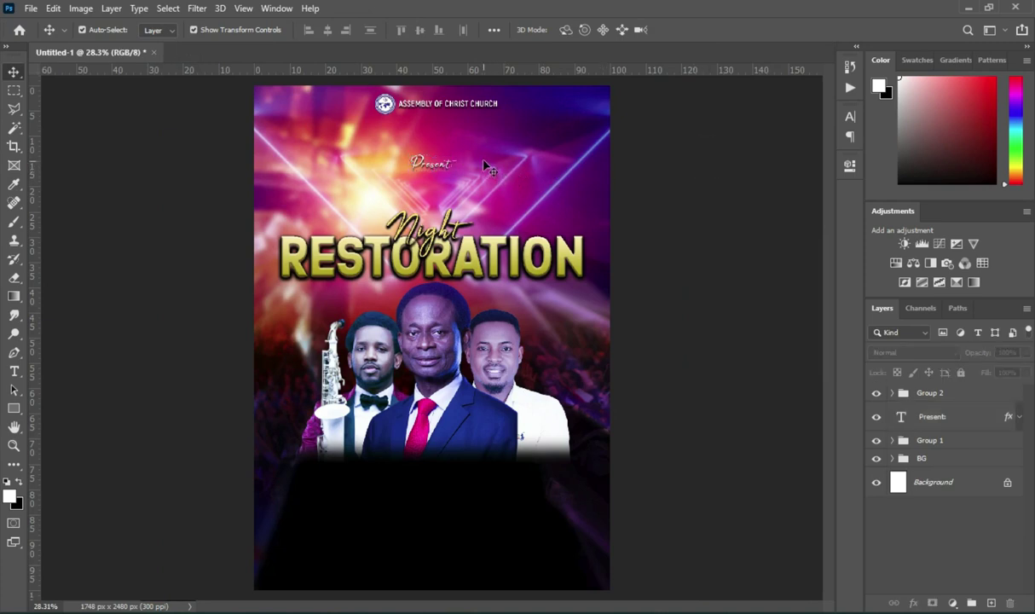
# Step: Set the tracking of the "Present:" text to 20 and deselect it
pyautogui.click(422, 166)
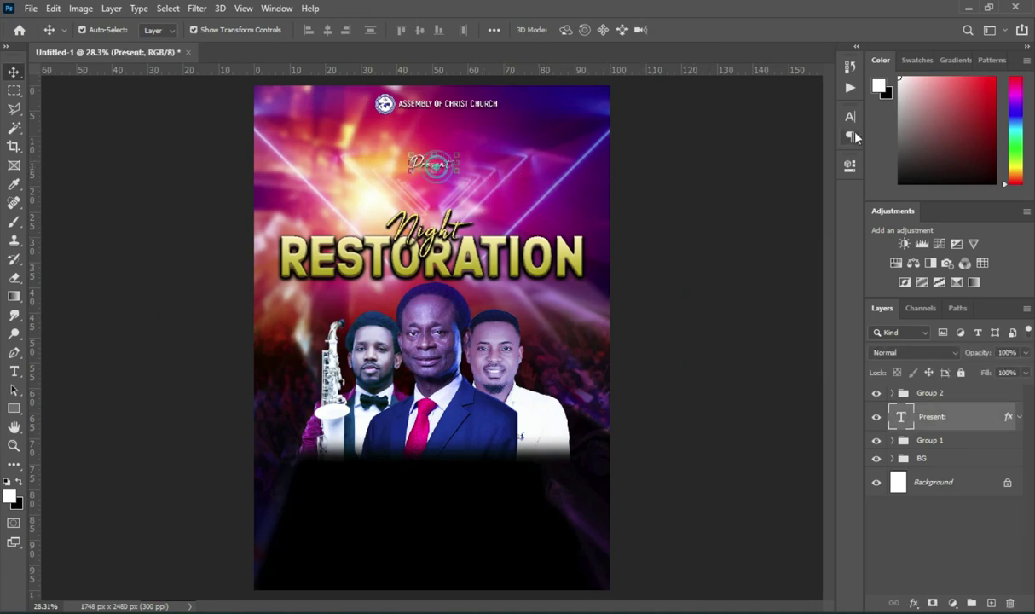
pyautogui.click(851, 116)
pyautogui.click(798, 168)
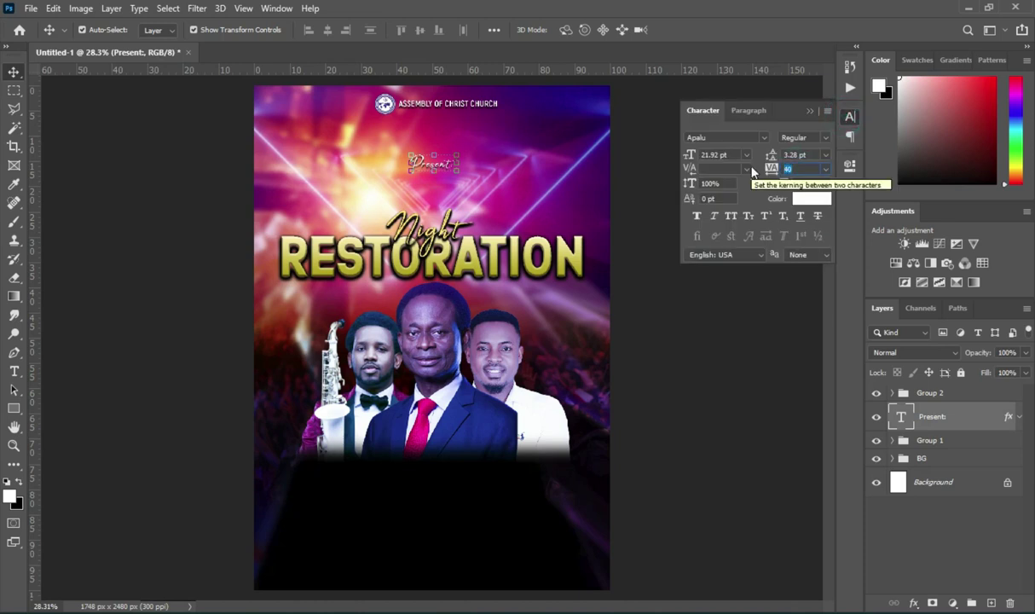
pyautogui.write('20')
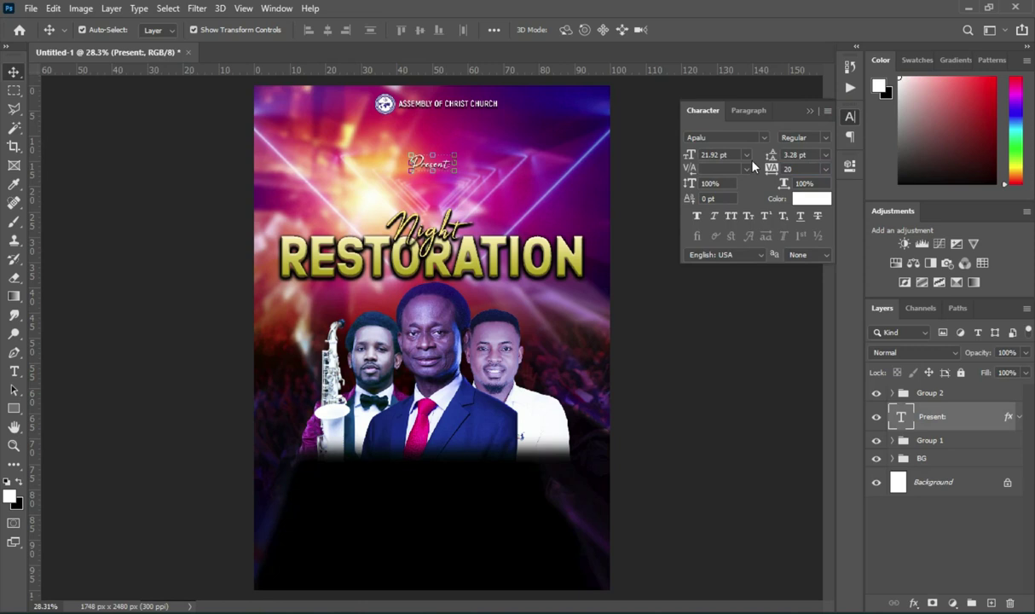
pyautogui.click(811, 110)
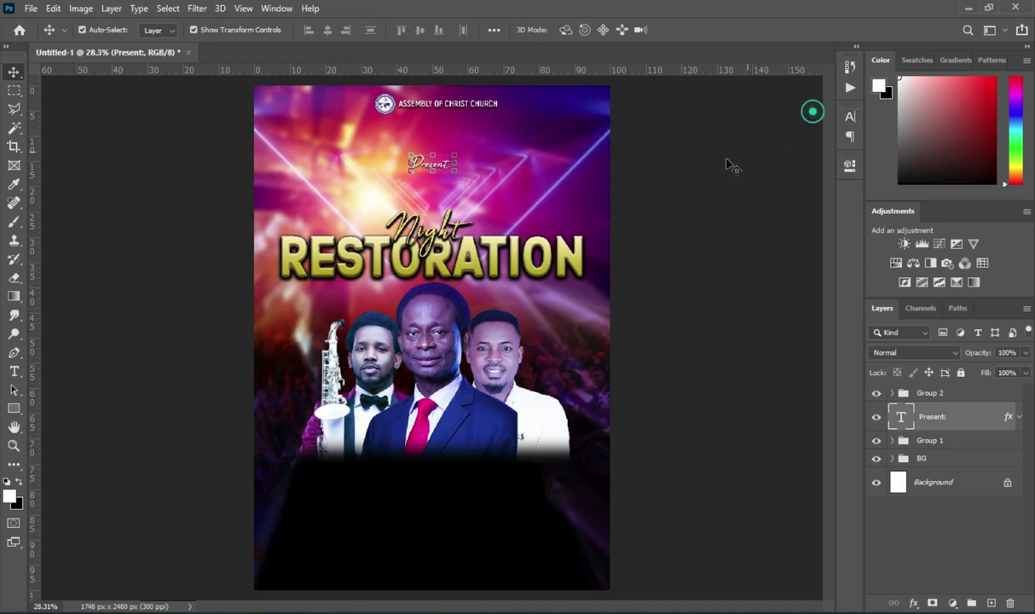
pyautogui.click(723, 156)
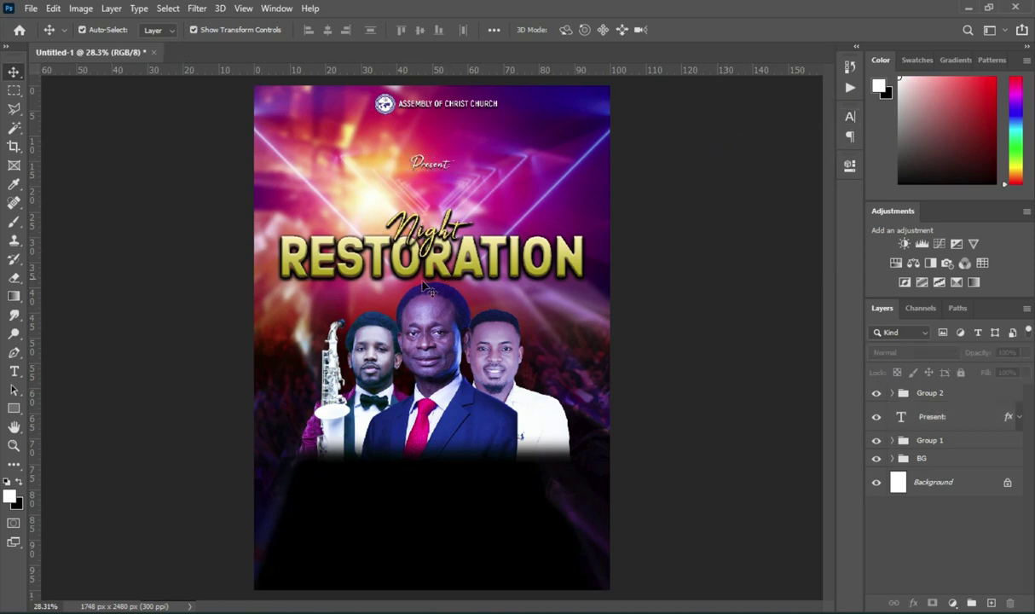
# Step: Draw a white rectangle about 295 by 60 px just below the saxophonist
pyautogui.scroll(1, 423, 243)
pyautogui.scroll(3, 377, 533)
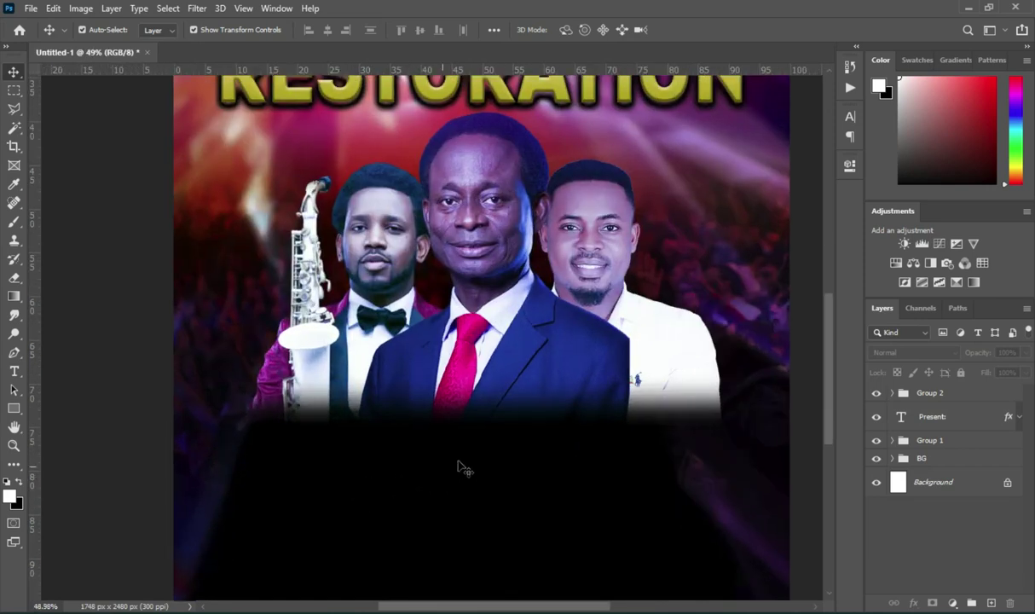
pyautogui.moveTo(13, 408); pyautogui.dragTo(119, 385)
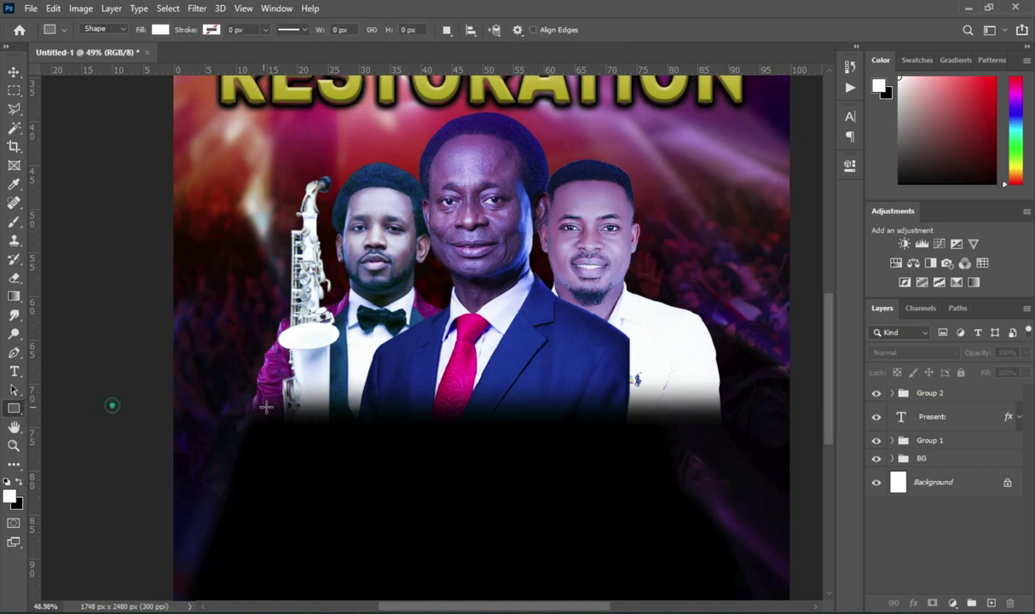
pyautogui.moveTo(283, 414); pyautogui.dragTo(385, 433)
pyautogui.scroll(1, 396, 430)
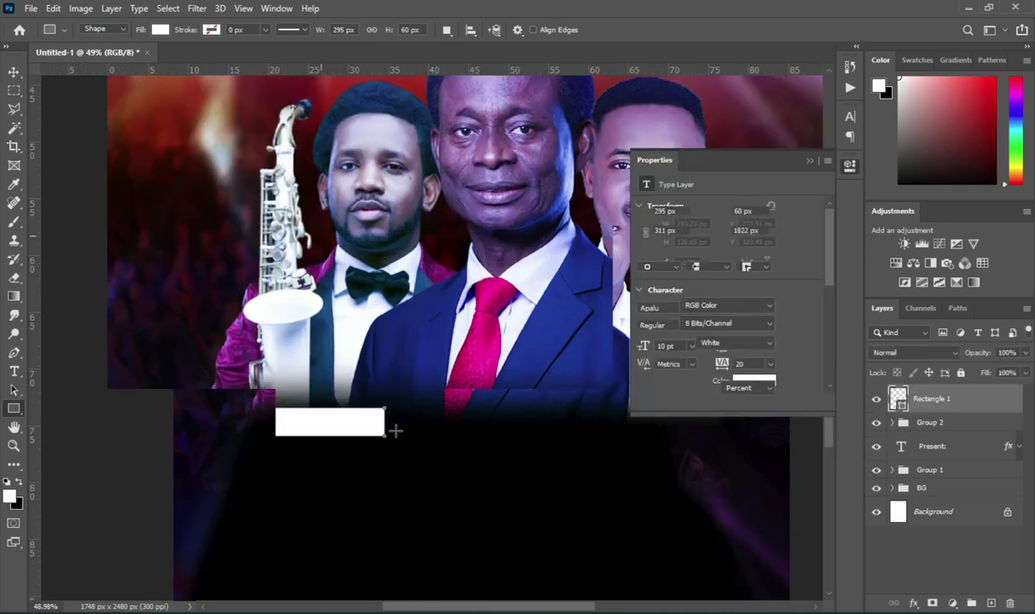
# Step: Change the new rectangle's fill to the dark gold from the recently used colors
pyautogui.click(13, 72)
pyautogui.click(647, 252)
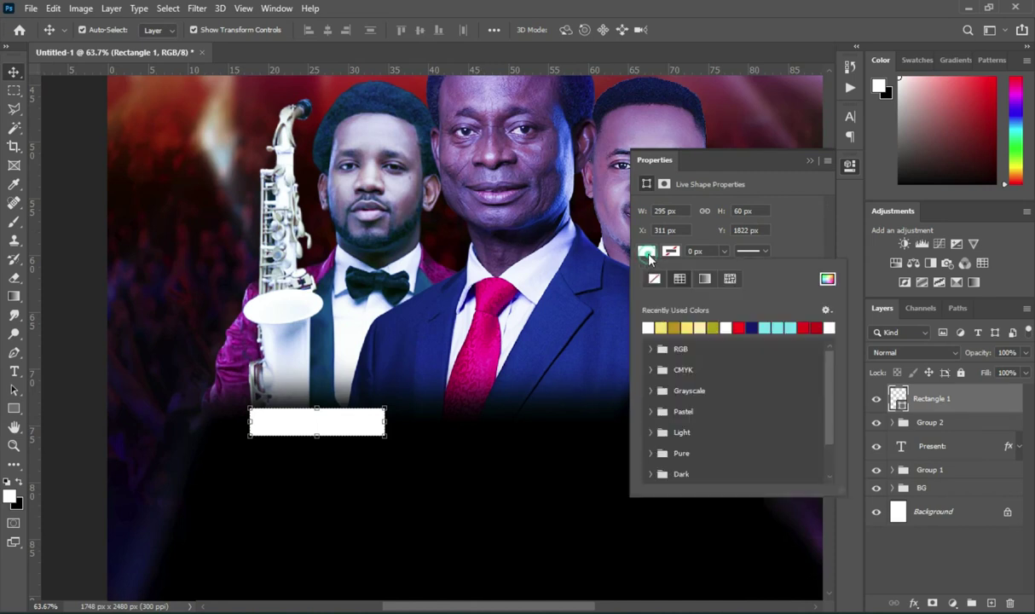
pyautogui.click(675, 327)
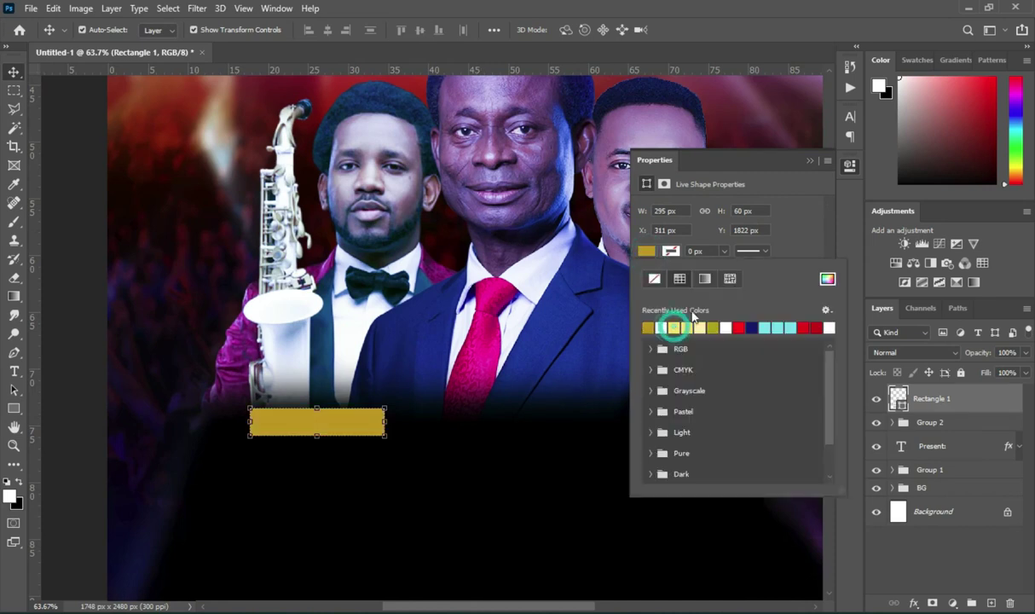
pyautogui.click(765, 150)
pyautogui.click(765, 151)
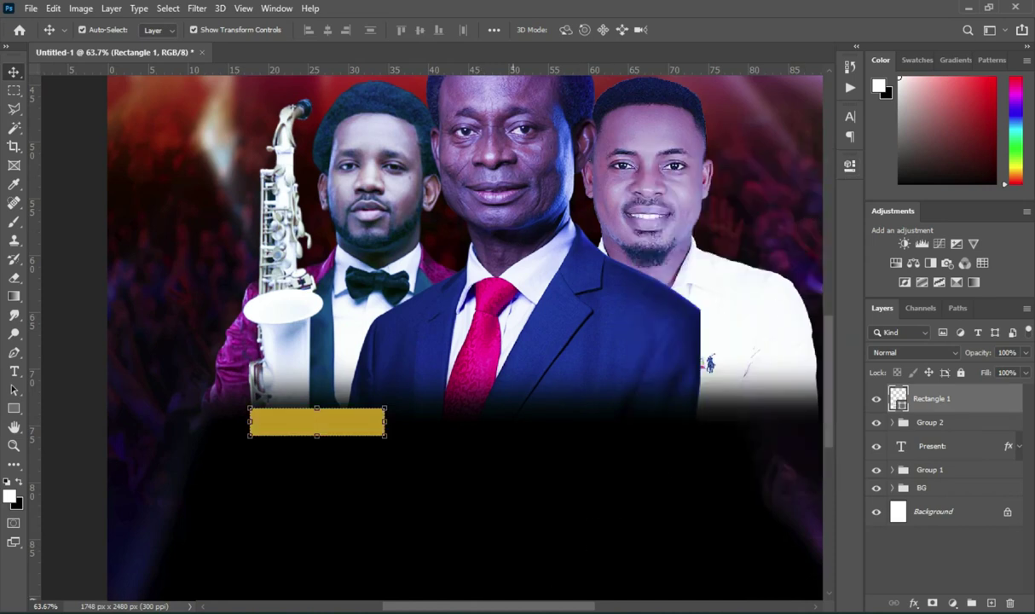
# Step: Switch to the Text Doc notes, select the color code c39507, and return to Photoshop
pyautogui.hotkey('alt', 'Tab')
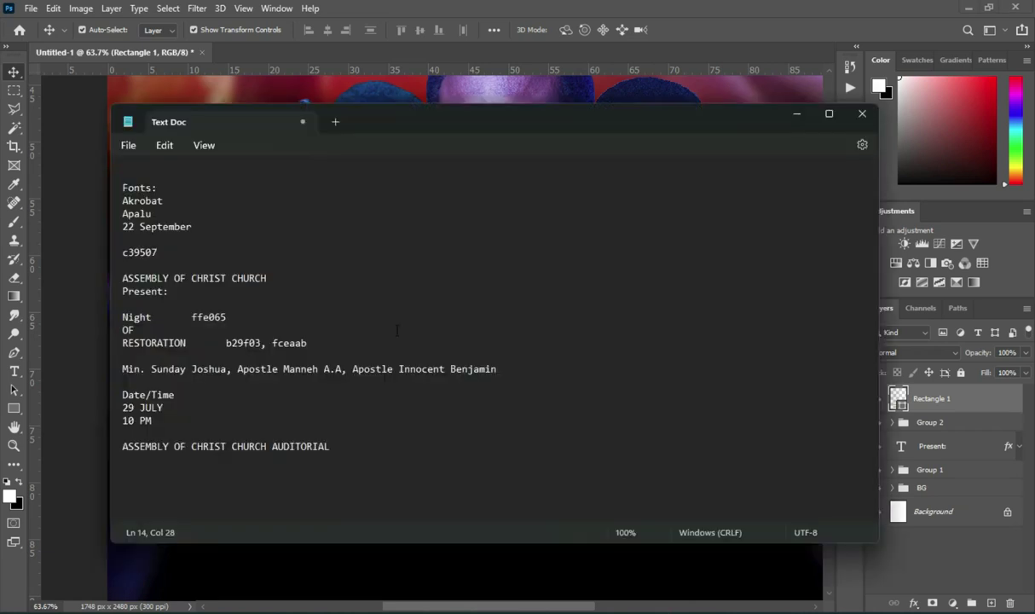
pyautogui.click(162, 247)
pyautogui.doubleClick(164, 250)
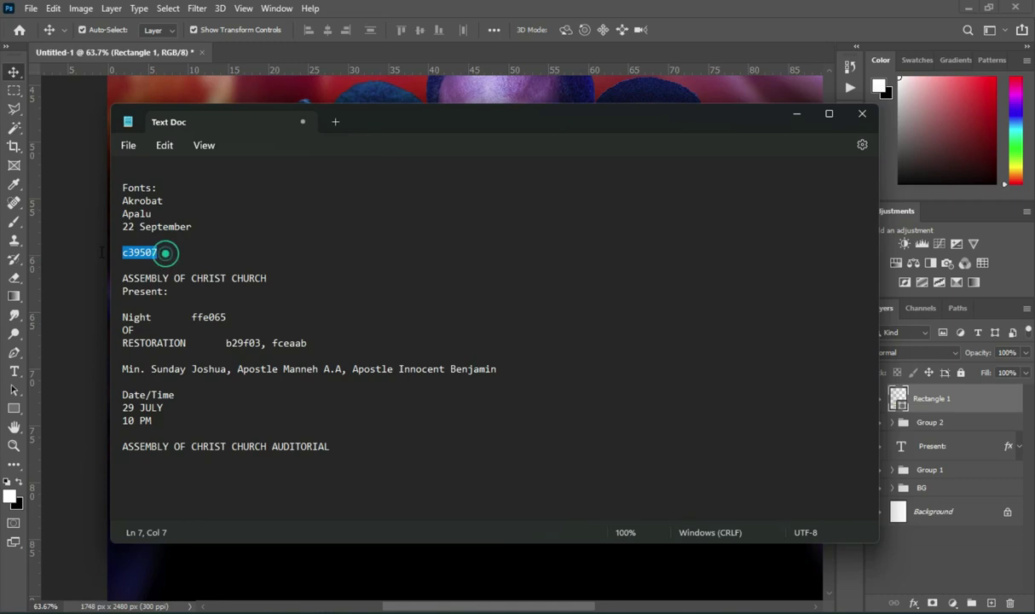
pyautogui.click(796, 114)
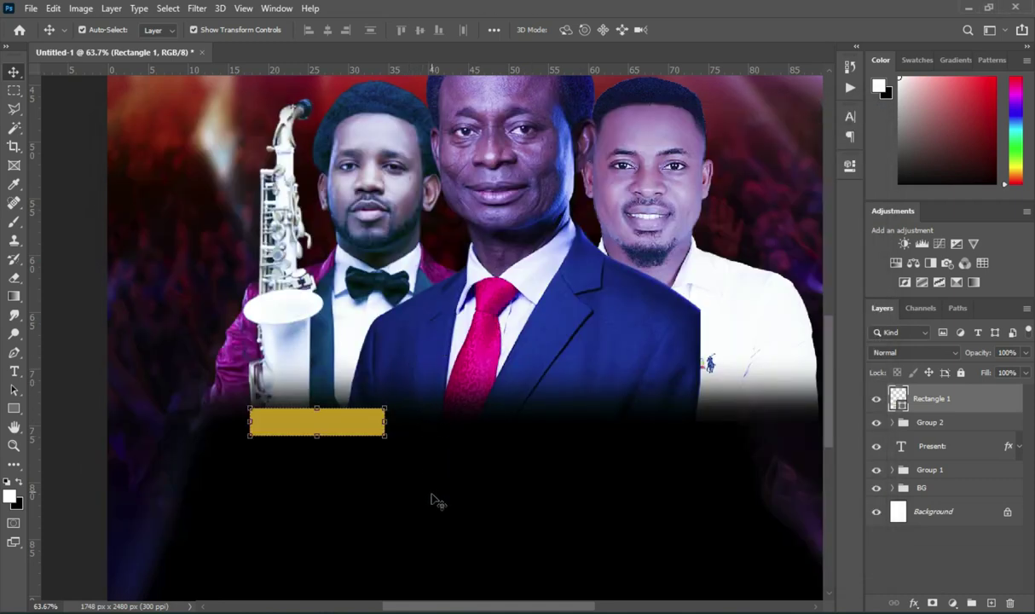
# Step: Unlink the gold rectangle's corner radii, round its top-left and bottom-right corners to 43 px, and deselect it
pyautogui.click(851, 167)
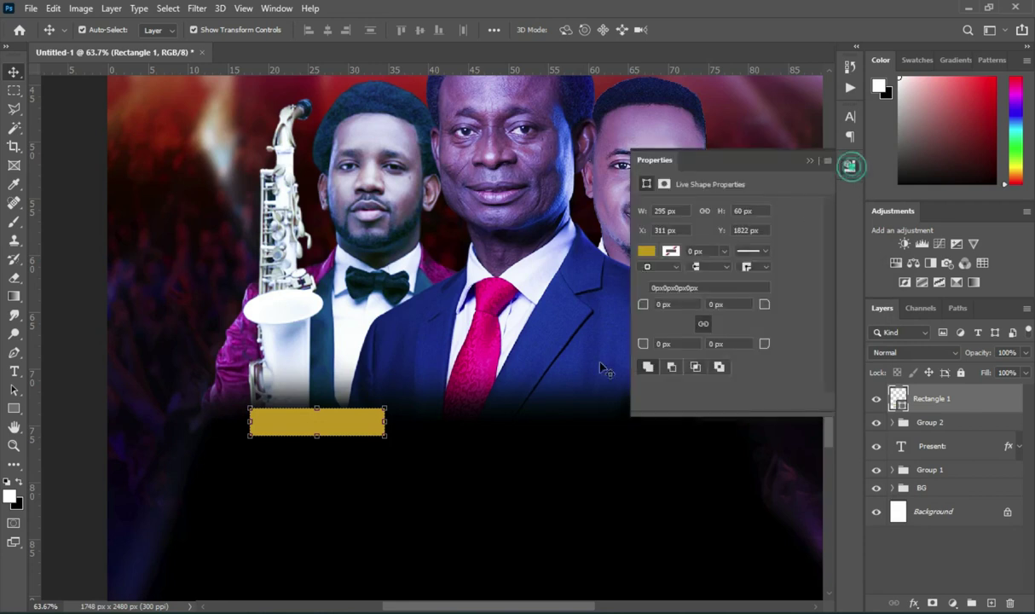
pyautogui.click(704, 324)
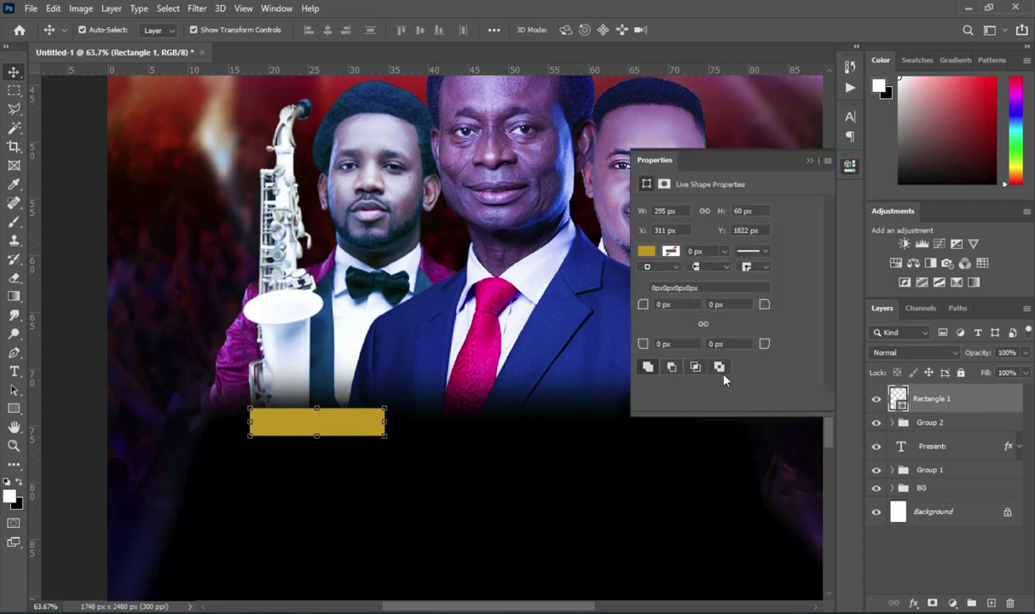
pyautogui.moveTo(765, 346); pyautogui.dragTo(797, 351)
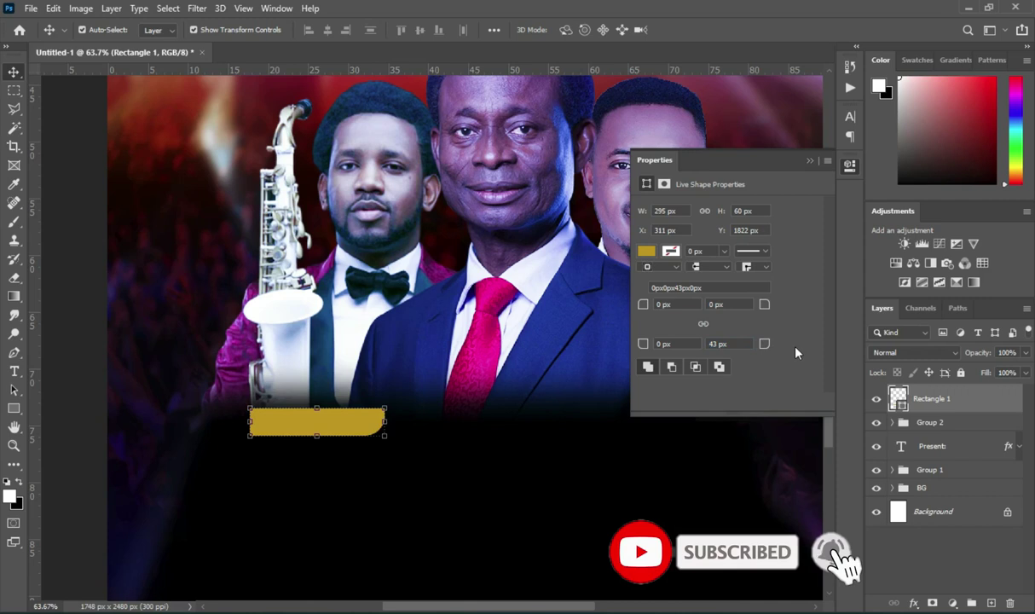
pyautogui.moveTo(646, 305); pyautogui.dragTo(667, 314)
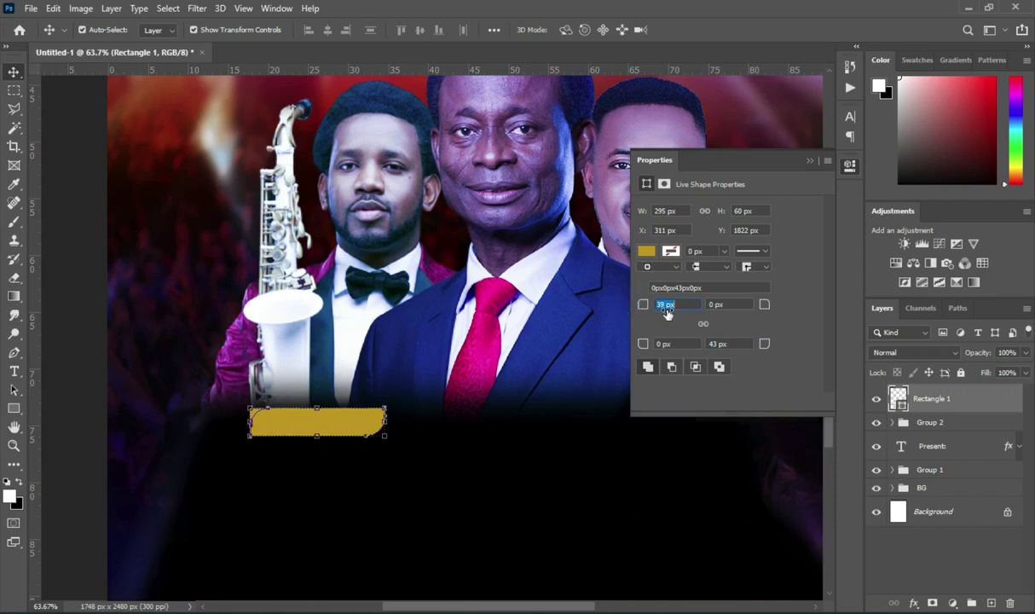
pyautogui.moveTo(670, 318); pyautogui.dragTo(670, 318)
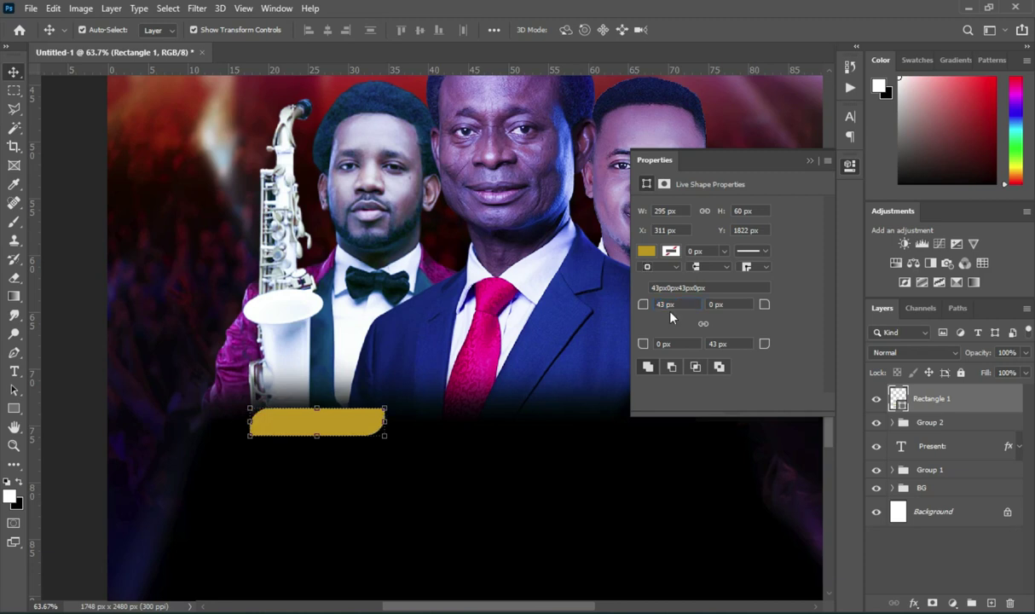
pyautogui.click(817, 158)
pyautogui.click(91, 371)
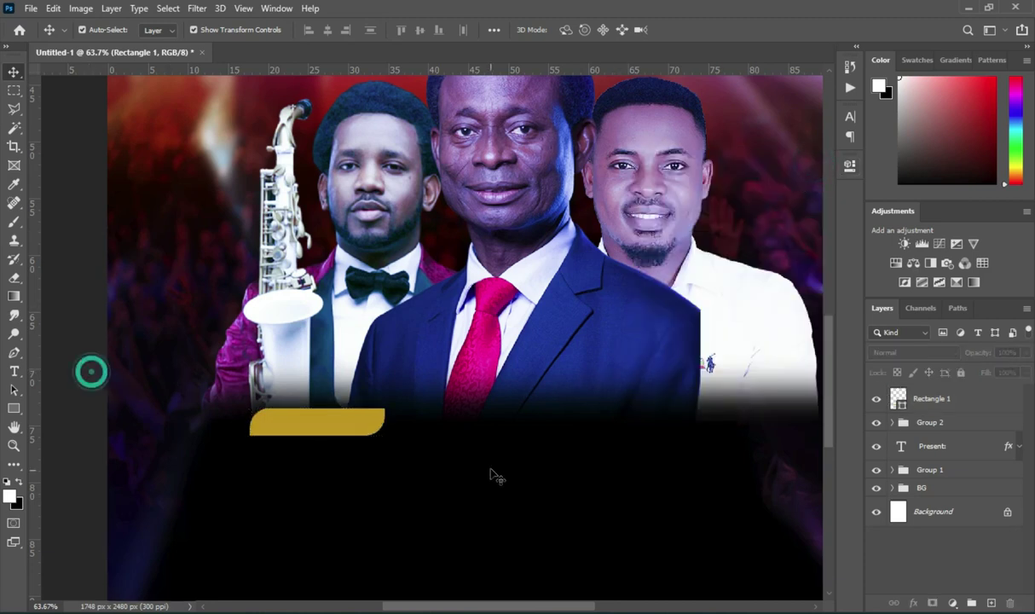
# Step: Copy the first minister's name from the Text Doc notes and paste it as a new text layer over the saxophonist
pyautogui.hotkey('alt', 'Tab')
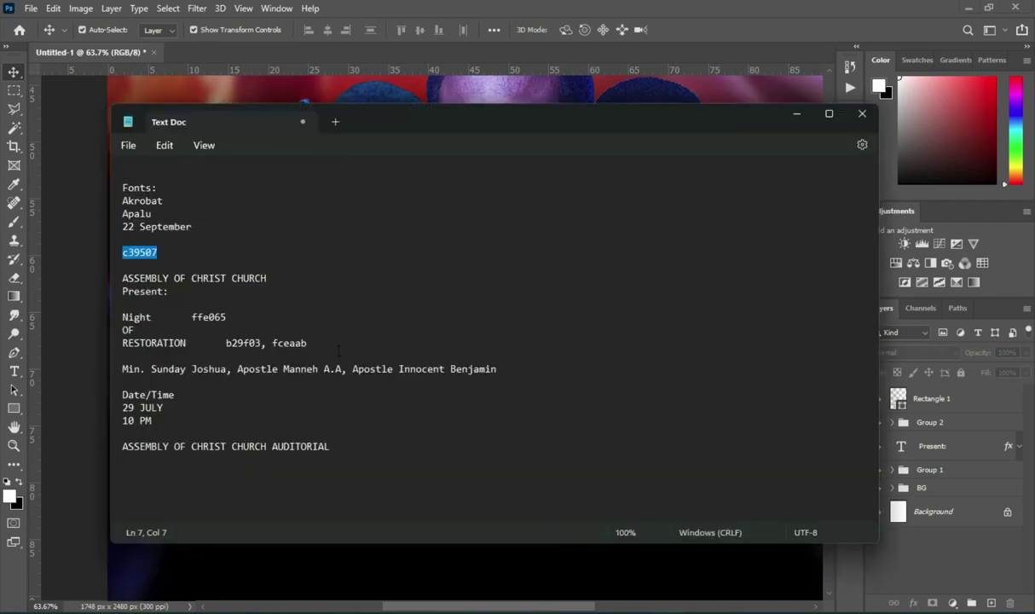
pyautogui.moveTo(226, 369); pyautogui.dragTo(111, 373)
pyautogui.hotkey('ctrl', 'c')
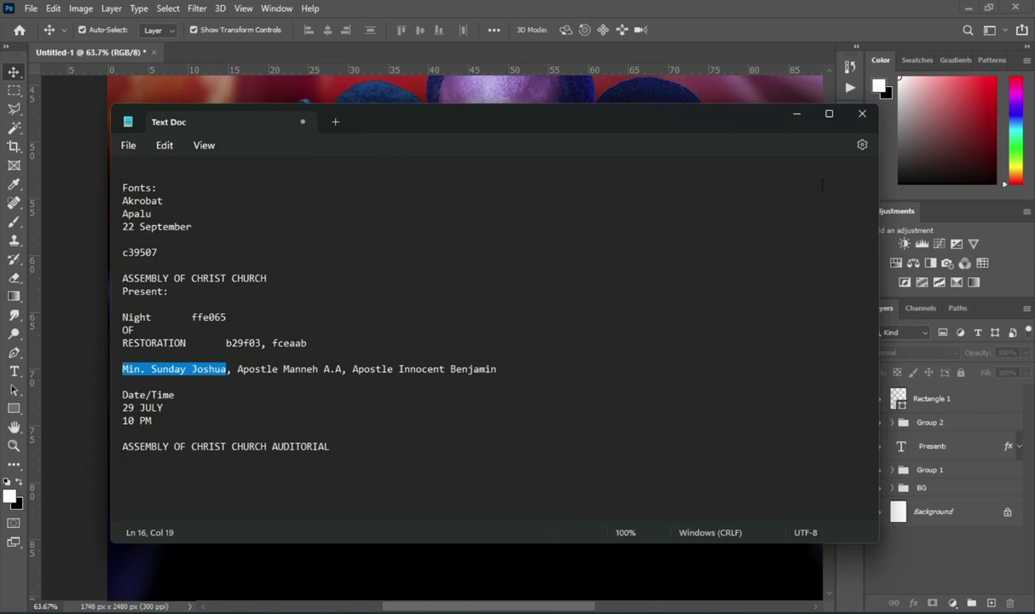
pyautogui.click(796, 115)
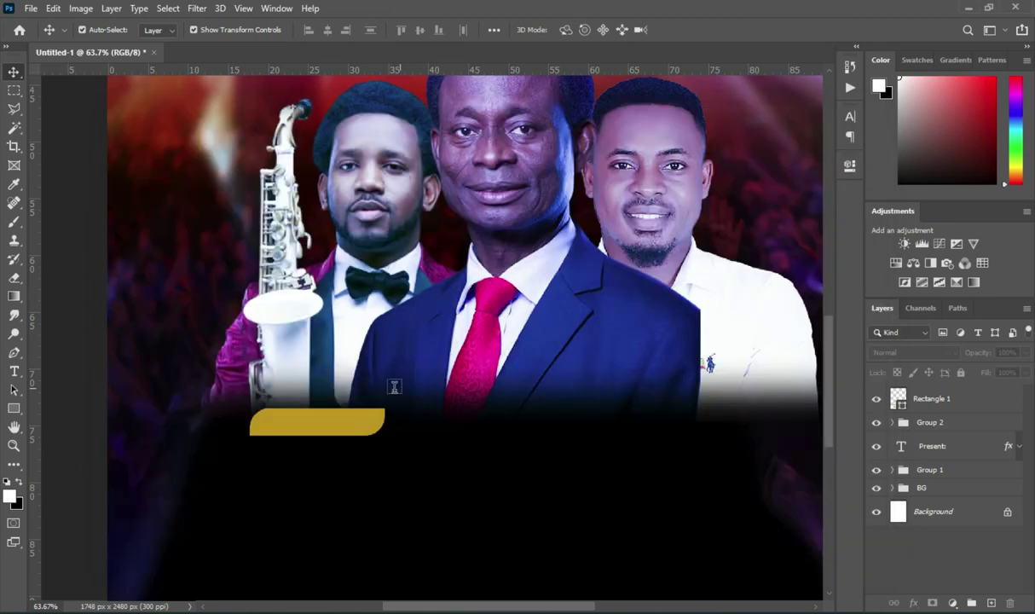
pyautogui.press('t')
pyautogui.click(189, 351)
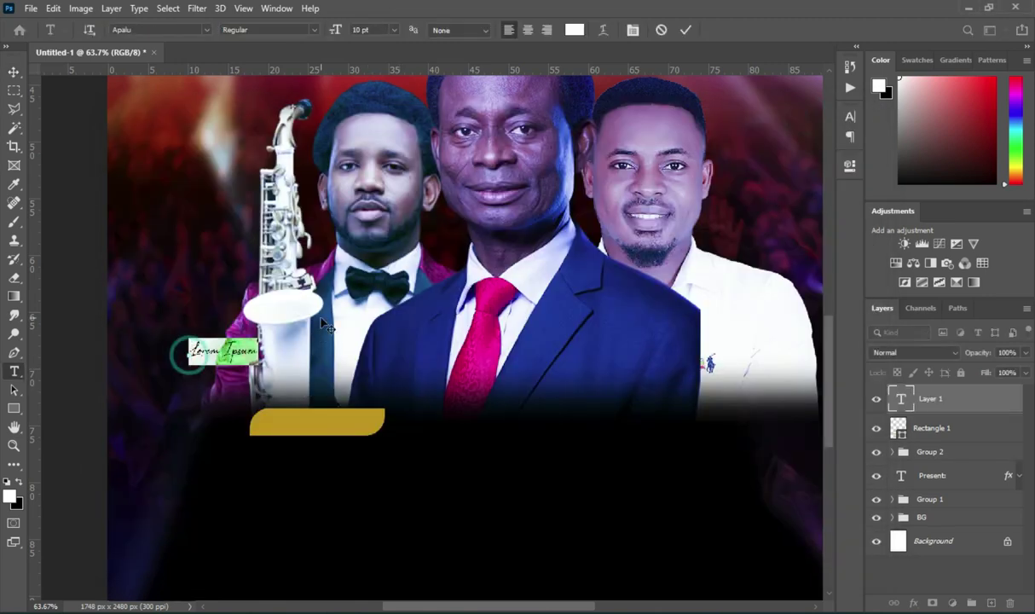
pyautogui.hotkey('ctrl', 'v')
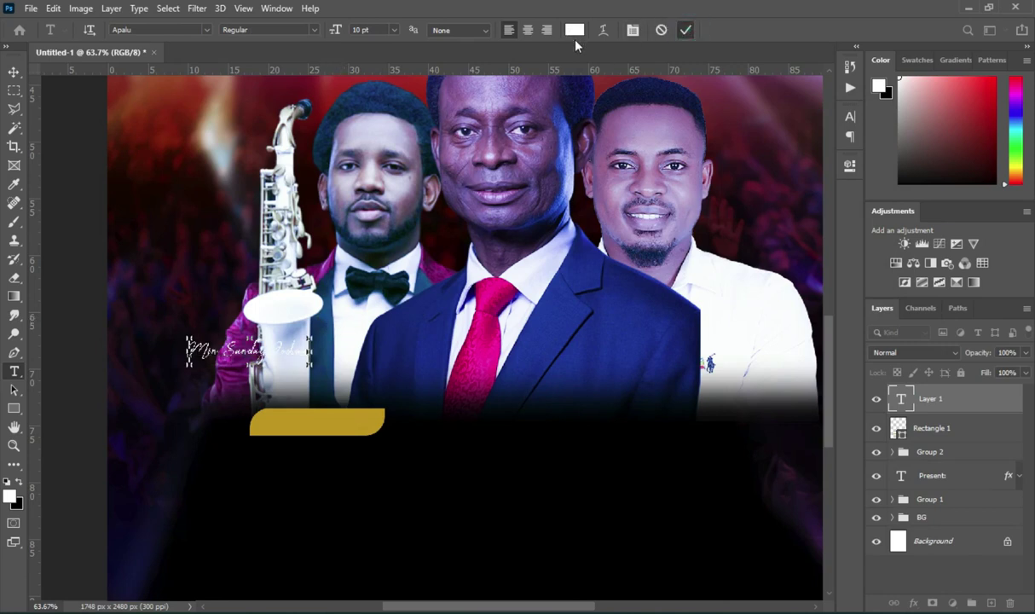
# Step: Set the minister's name text color to black, 000000
pyautogui.click(574, 32)
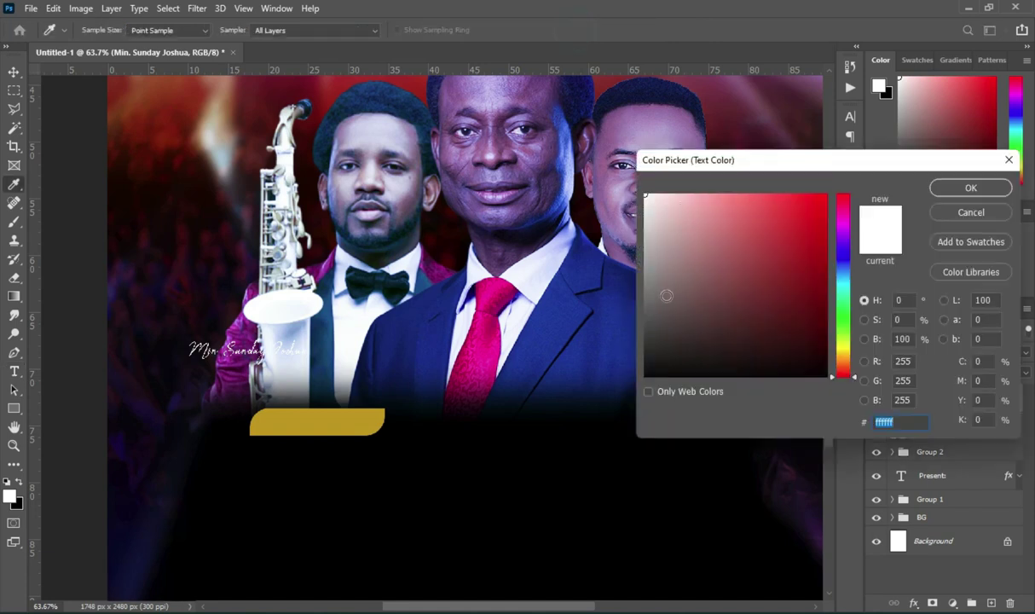
pyautogui.write('000000')
pyautogui.click(972, 187)
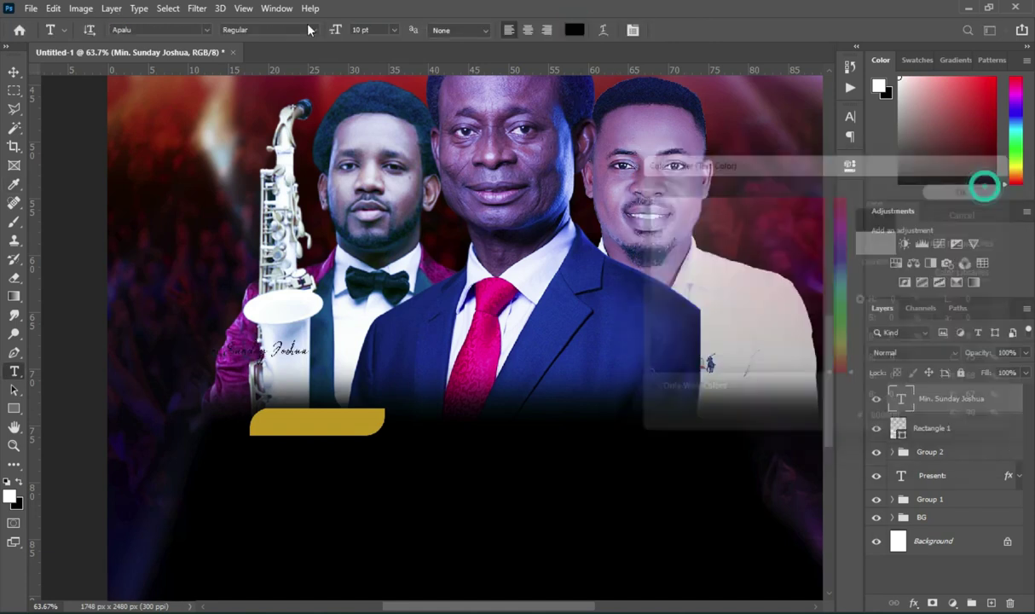
# Step: Change the font of the minister's name to Akrobat Bold
pyautogui.click(204, 30)
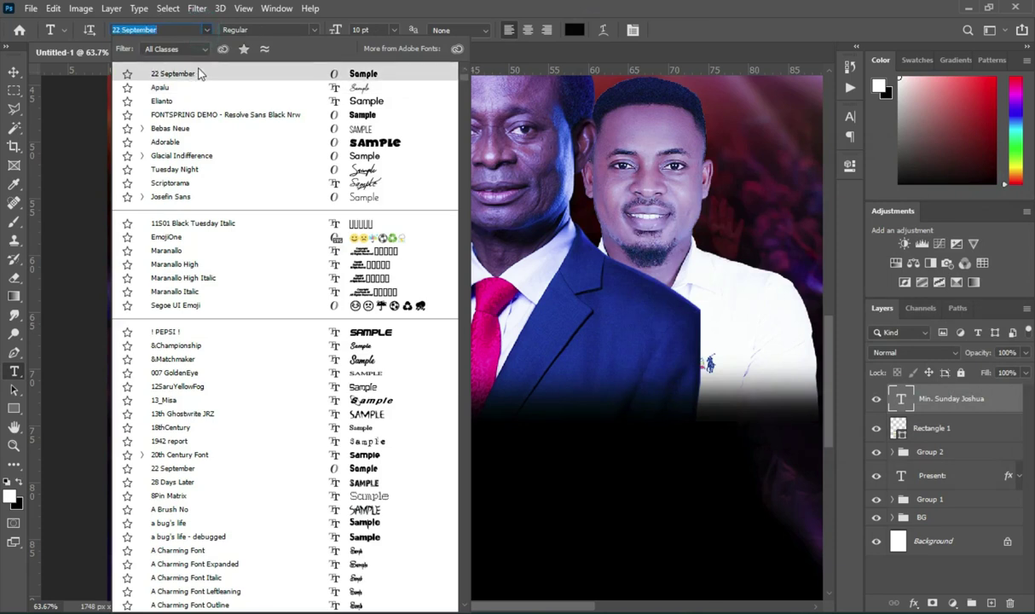
pyautogui.write('ak')
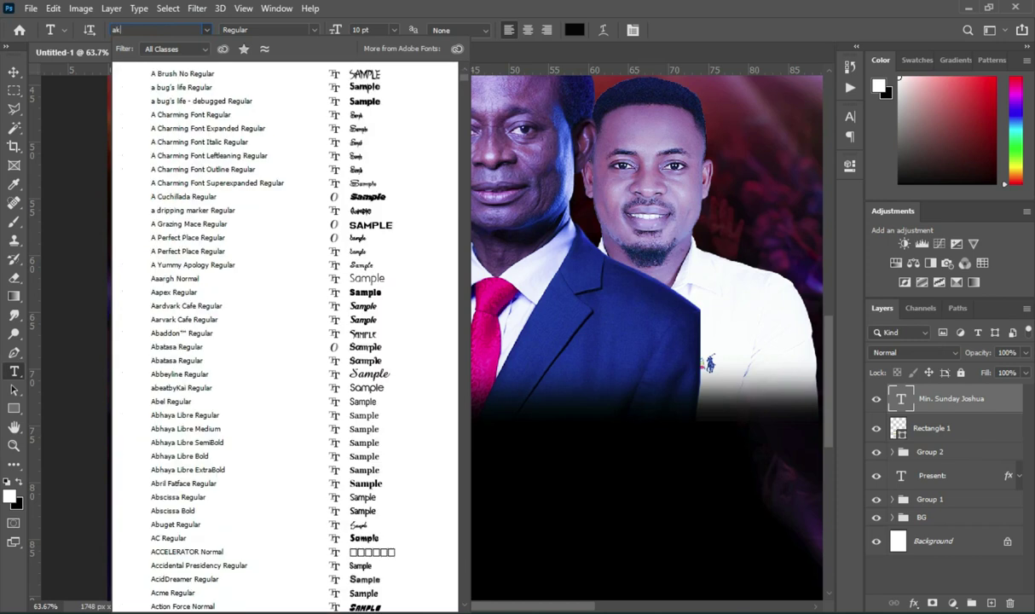
pyautogui.write('rp')
pyautogui.press('BackSpace')
pyautogui.write('o')
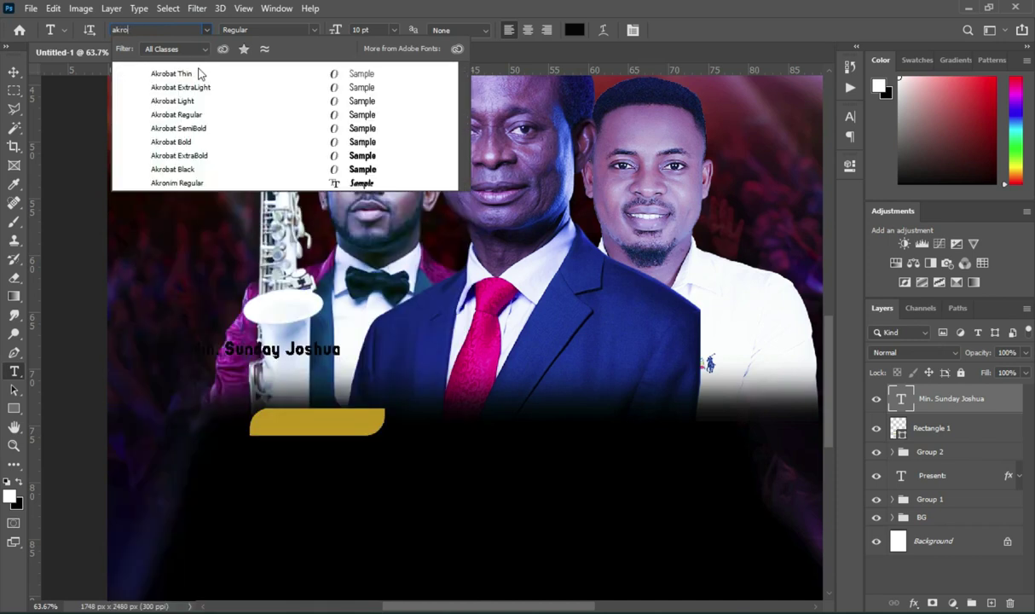
pyautogui.click(182, 142)
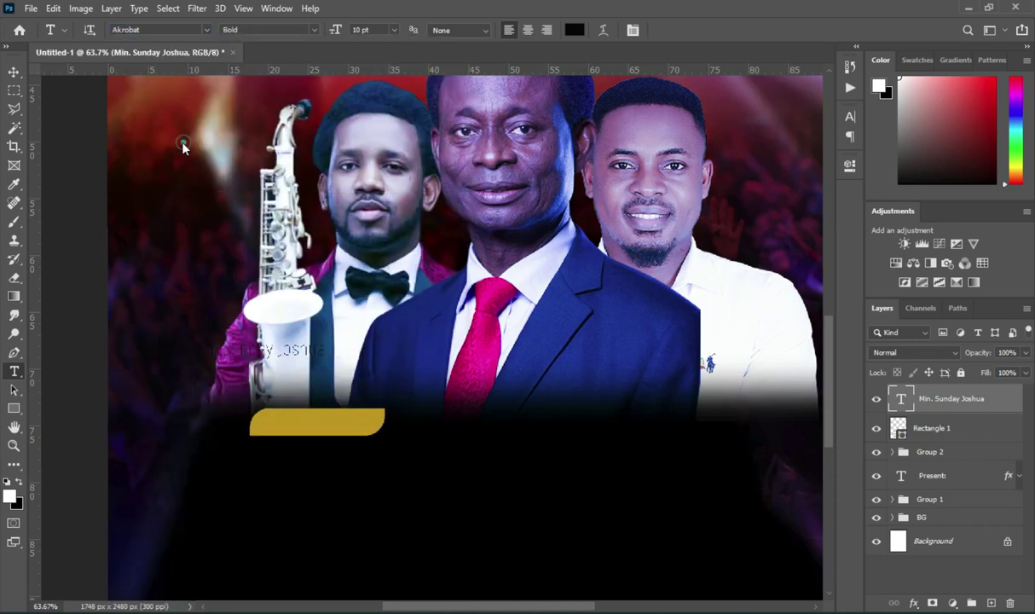
# Step: Scale the minister's name to about 81.8% with Free Transform and place it inside the gold shape
pyautogui.click(13, 74)
pyautogui.hotkey('ctrl', 't')
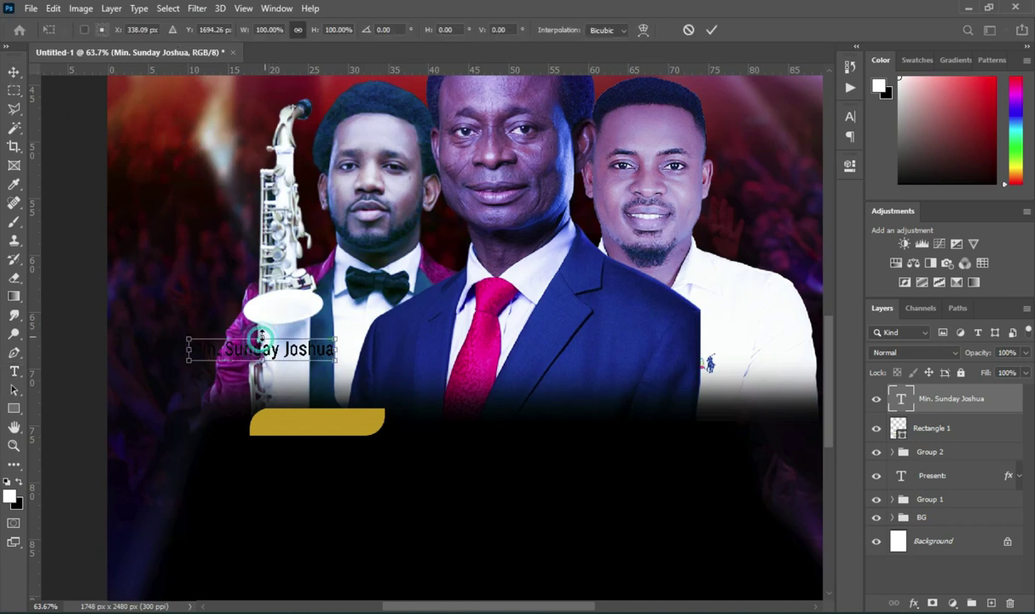
pyautogui.moveTo(188, 349); pyautogui.dragTo(298, 429)
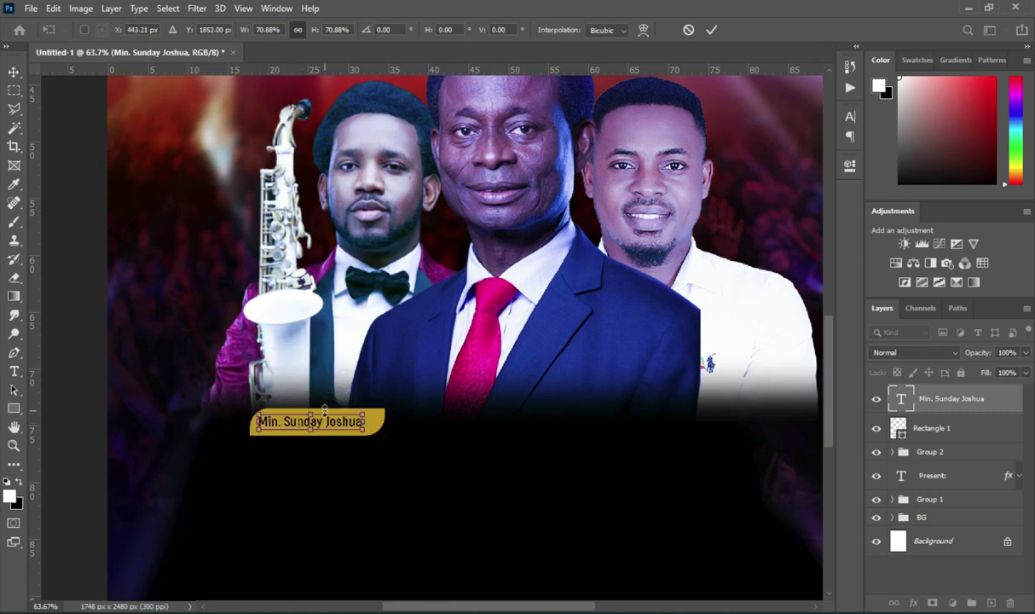
pyautogui.scroll(3, 376, 427)
pyautogui.moveTo(395, 425)
pyautogui.mouseDown()
pyautogui.moveTo(410, 422)
pyautogui.moveTo(401, 424)
pyautogui.mouseUp()
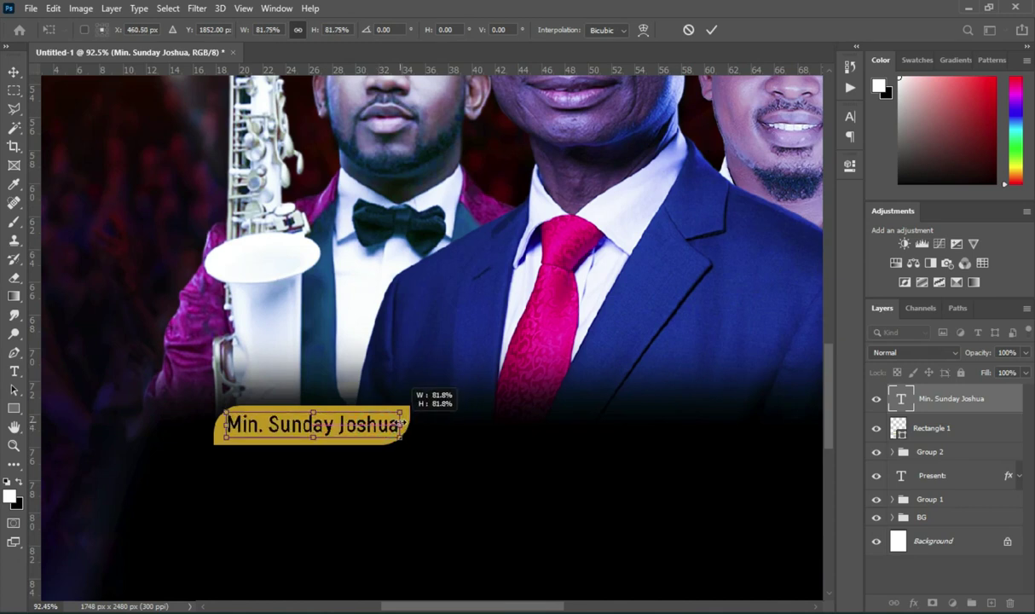
pyautogui.click(711, 30)
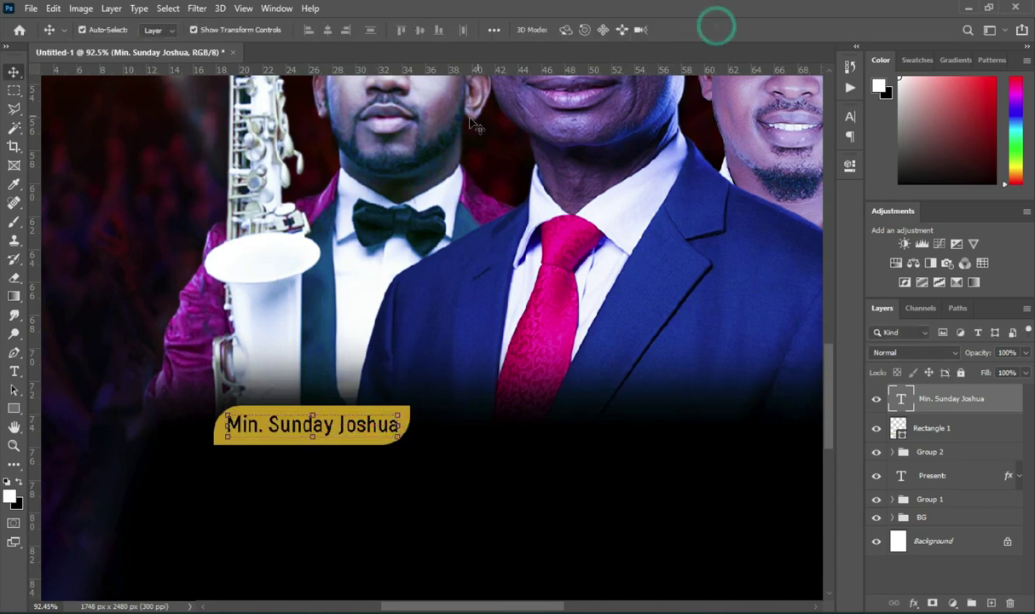
# Step: Set the tracking of the minister's name to 0 and collapse the character settings
pyautogui.scroll(-2, 416, 106)
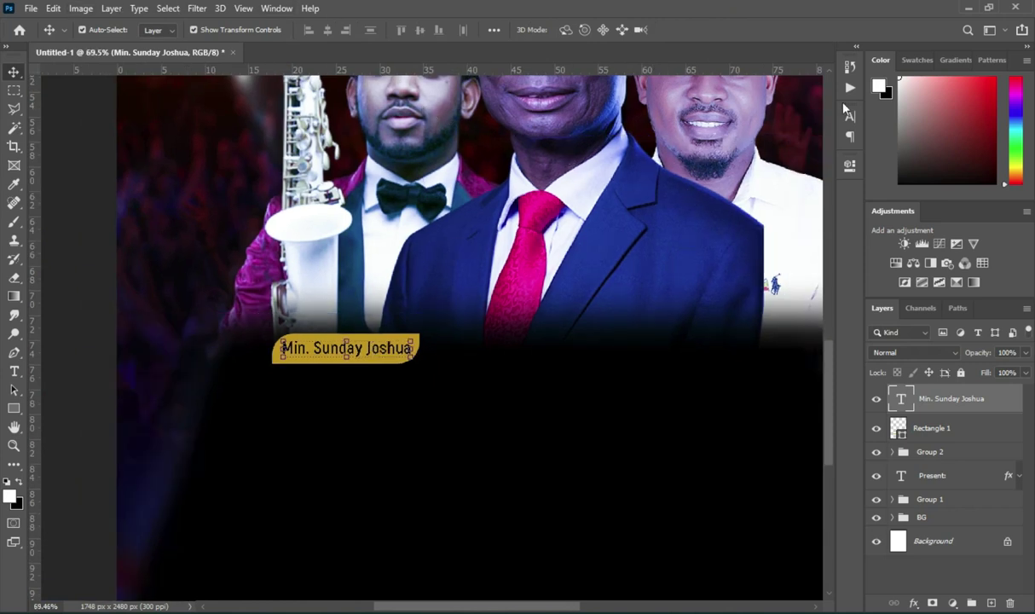
pyautogui.click(850, 117)
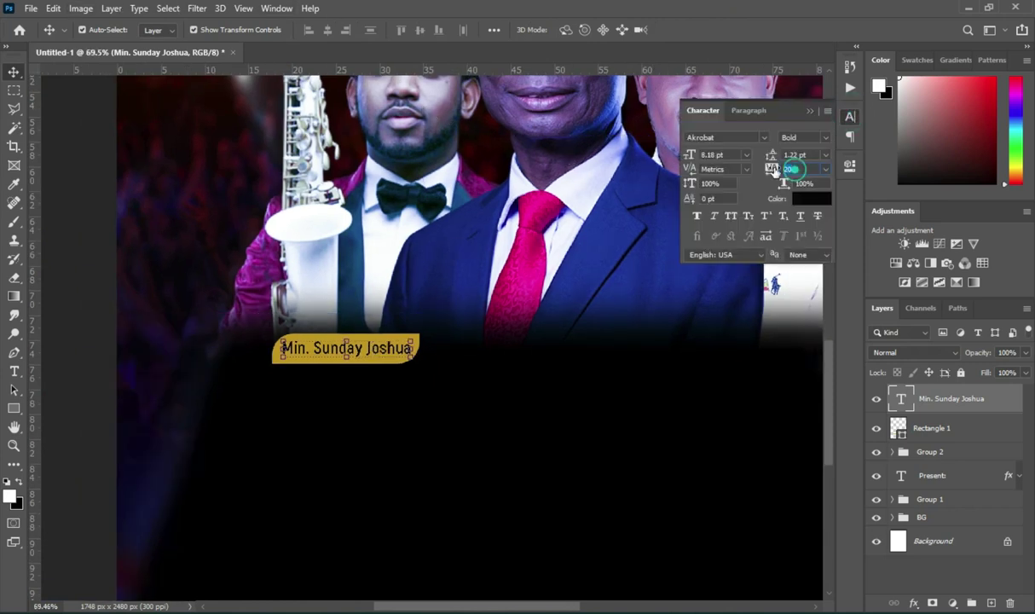
pyautogui.moveTo(773, 169); pyautogui.dragTo(773, 147)
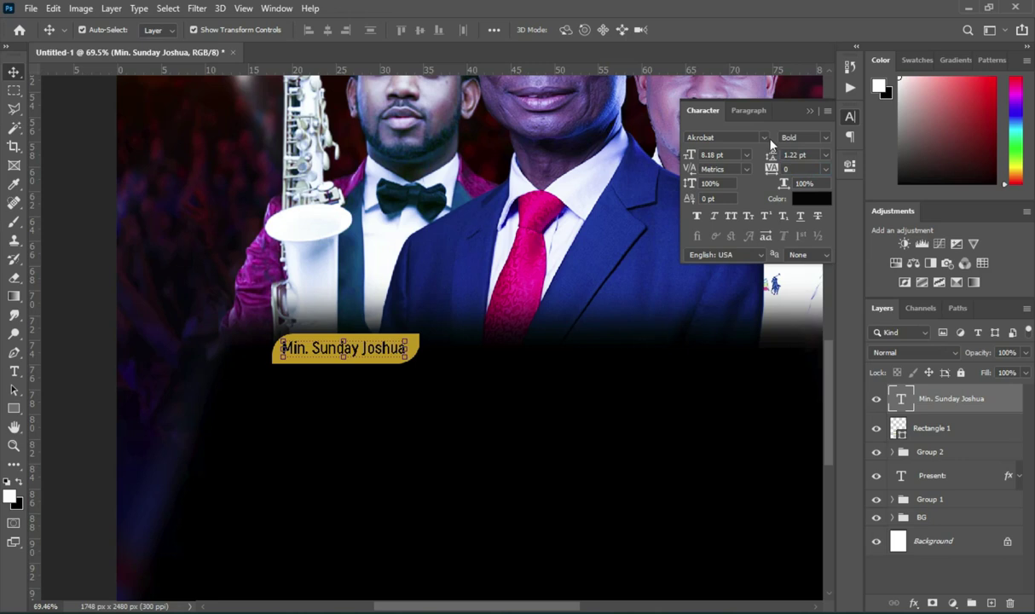
pyautogui.click(810, 112)
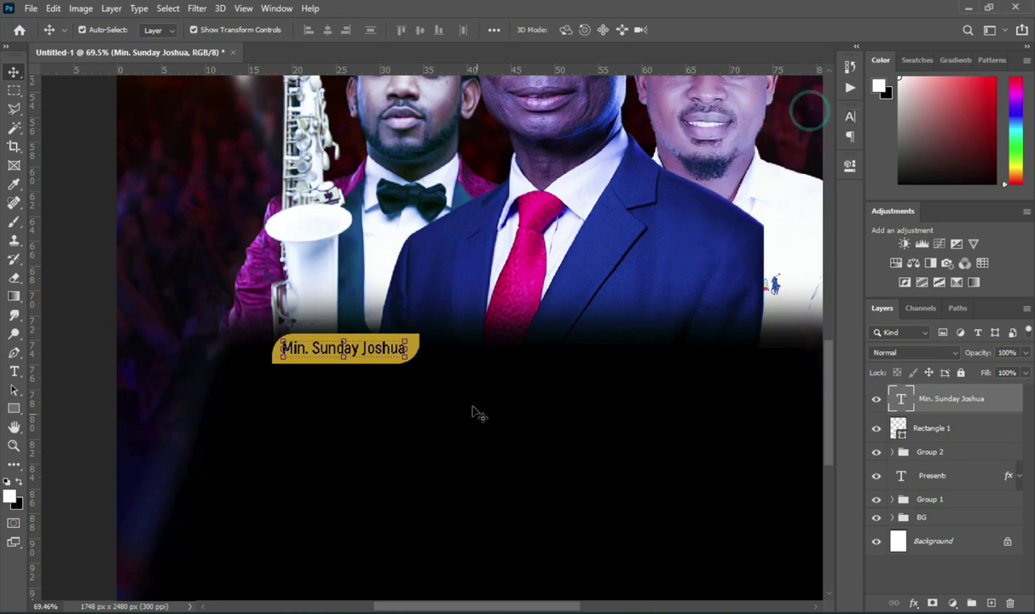
# Step: Enlarge the first minister's name slightly with Free Transform so it fills its gold label
pyautogui.scroll(2, 439, 367)
pyautogui.scroll(1, 393, 340)
pyautogui.hotkey('ctrl', 't')
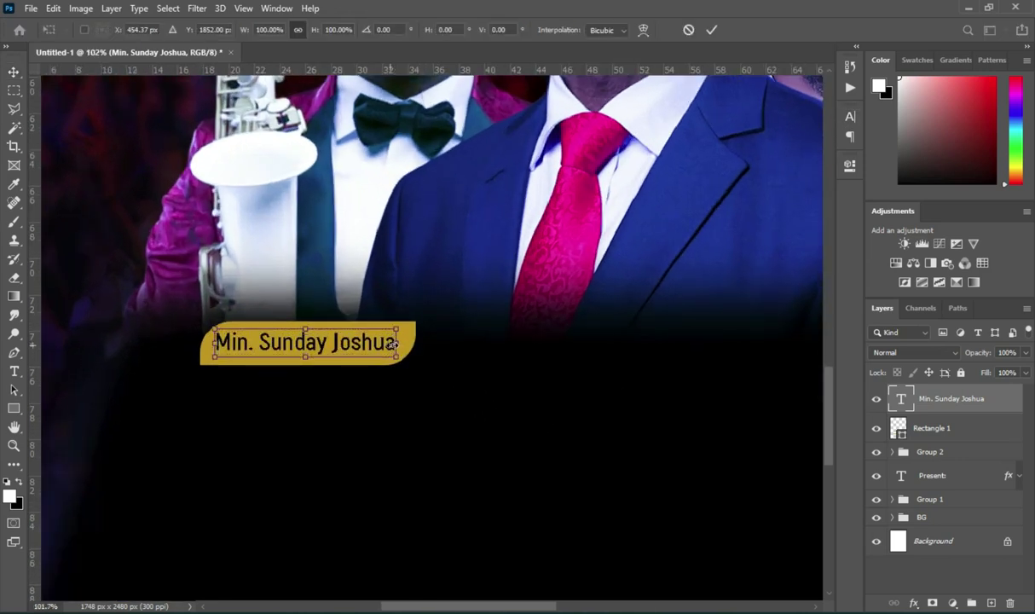
pyautogui.moveTo(398, 342); pyautogui.dragTo(409, 343)
pyautogui.press('Return')
pyautogui.scroll(-3, 107, 231)
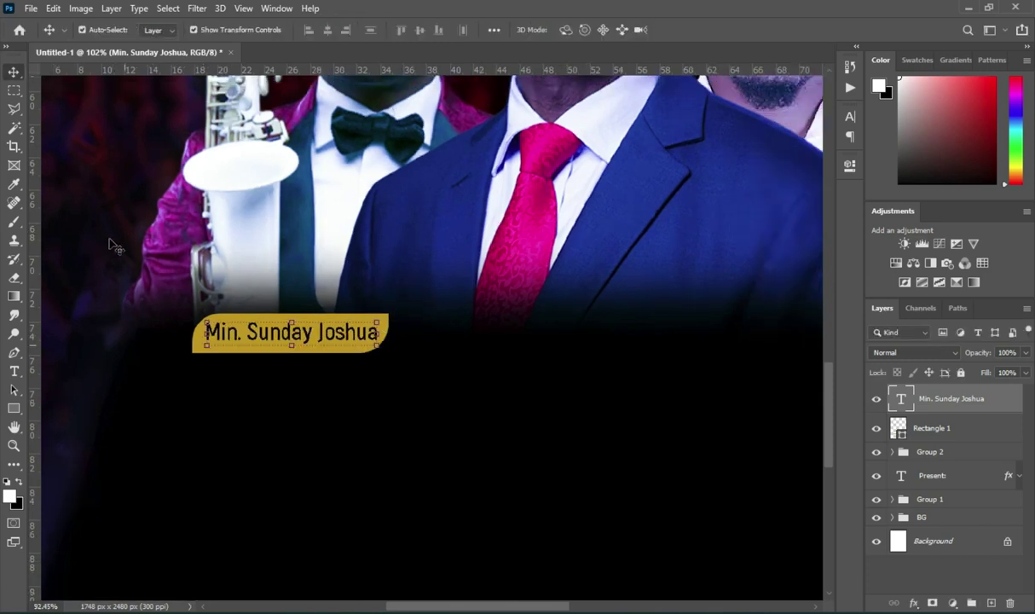
# Step: Group the minister's name text with its gold shape and name the group Name
pyautogui.scroll(-1, 256, 258)
pyautogui.scroll(-1, 302, 275)
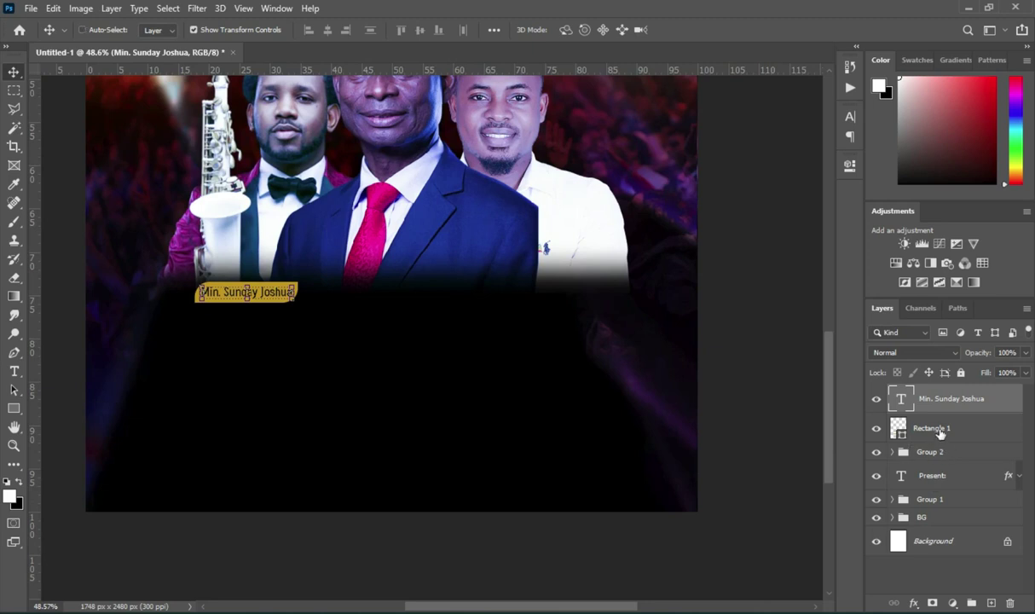
pyautogui.keyDown('shift'); pyautogui.click(940, 430); pyautogui.keyUp('shift')
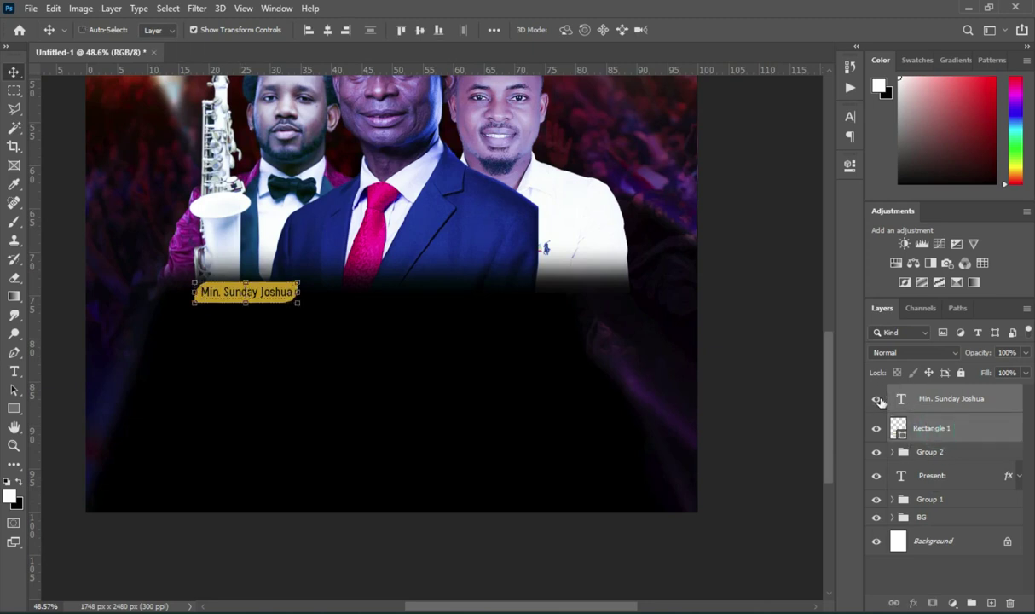
pyautogui.hotkey('ctrl', 'g')
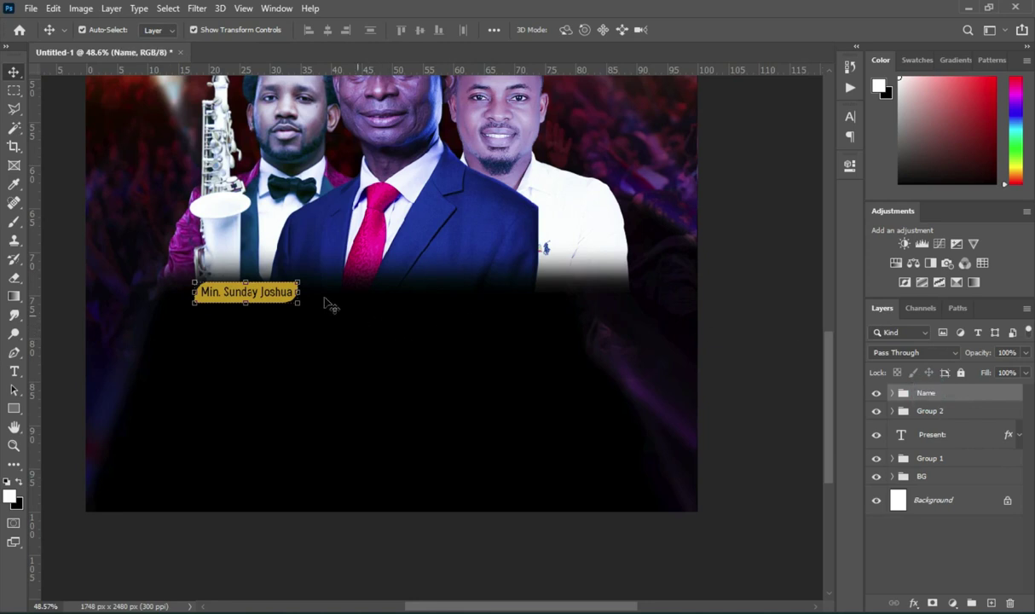
# Step: Move the Name label group slightly up over the faded lower edge of the saxophonist's photo
pyautogui.scroll(1, 332, 305)
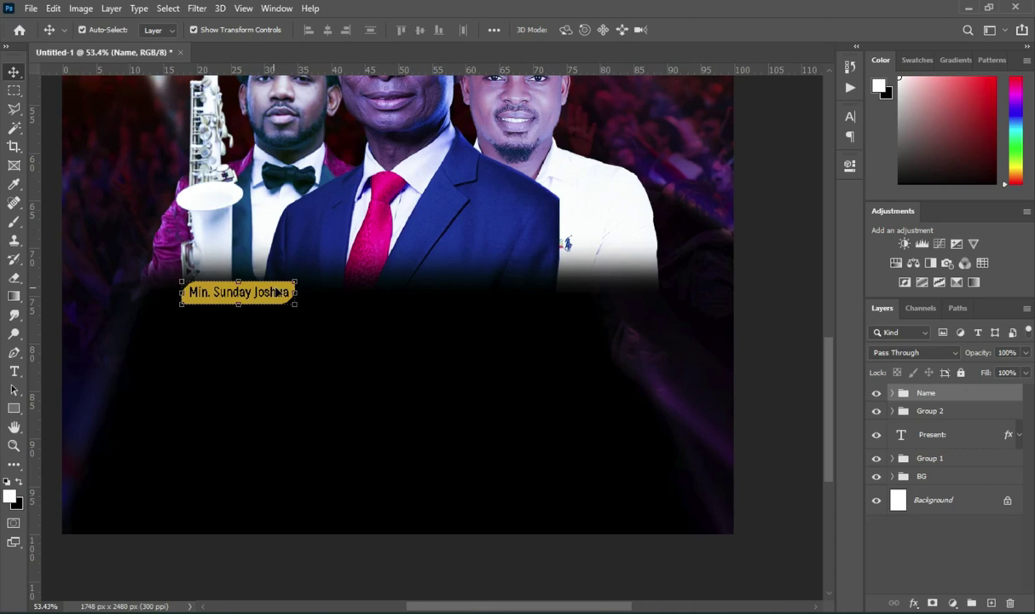
pyautogui.hotkey('ctrl', 't')
pyautogui.moveTo(242, 292); pyautogui.dragTo(248, 275)
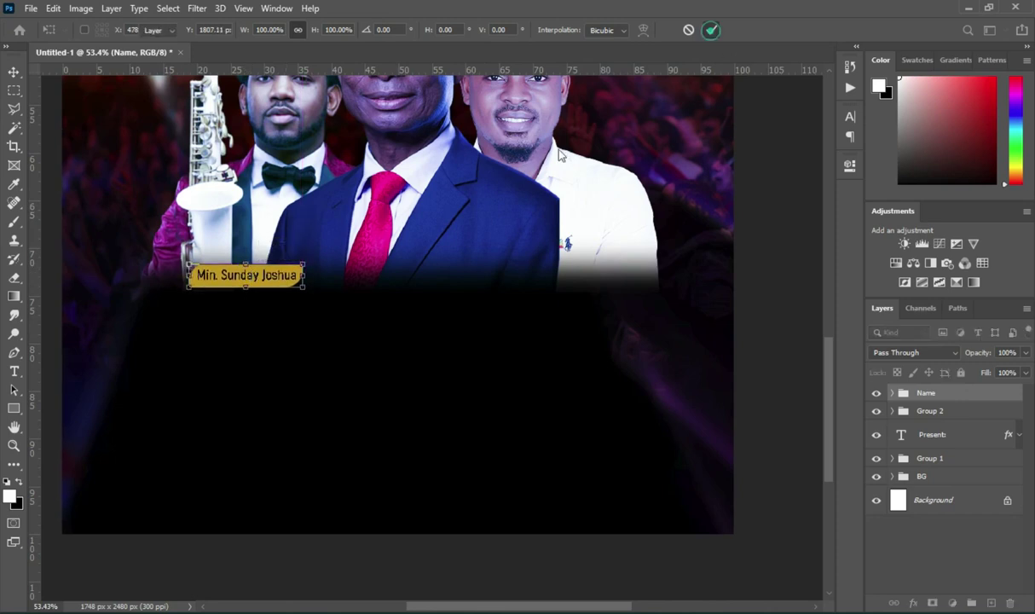
pyautogui.click(711, 30)
# Step: Duplicate the Name label group and place the copy under the middle minister, level with the first label
pyautogui.hotkey('ctrl', 'j')
pyautogui.hotkey('ctrl', 't')
pyautogui.moveTo(289, 273); pyautogui.dragTo(418, 288)
pyautogui.click(711, 29)
# Step: Replace the middle label's text with the second minister's name from the text document
pyautogui.hotkey('alt', 'Tab')
pyautogui.moveTo(237, 368); pyautogui.dragTo(340, 369)
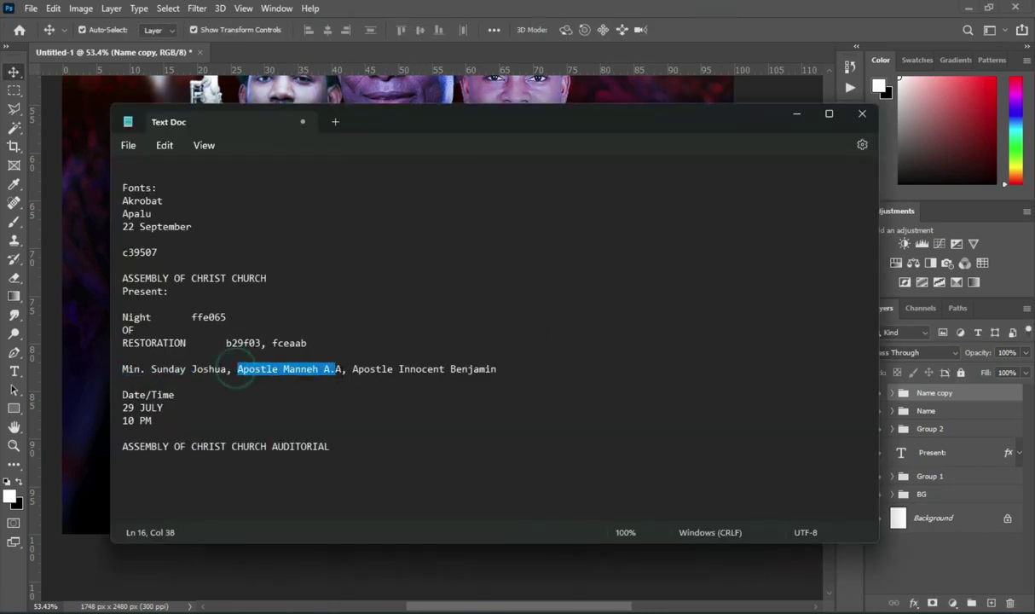
pyautogui.hotkey('alt', 'Tab')
pyautogui.scroll(3, 488, 293)
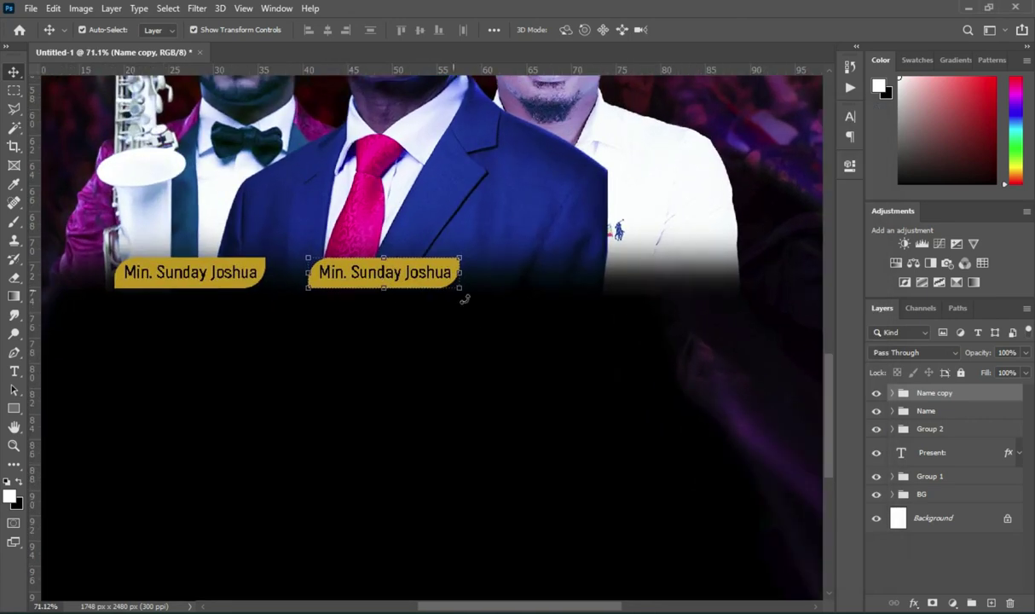
pyautogui.press('t')
pyautogui.click(445, 277)
pyautogui.hotkey('ctrl', 'a')
pyautogui.write('Apostle Manneh A.A')
pyautogui.hotkey('ctrl', 'Return')
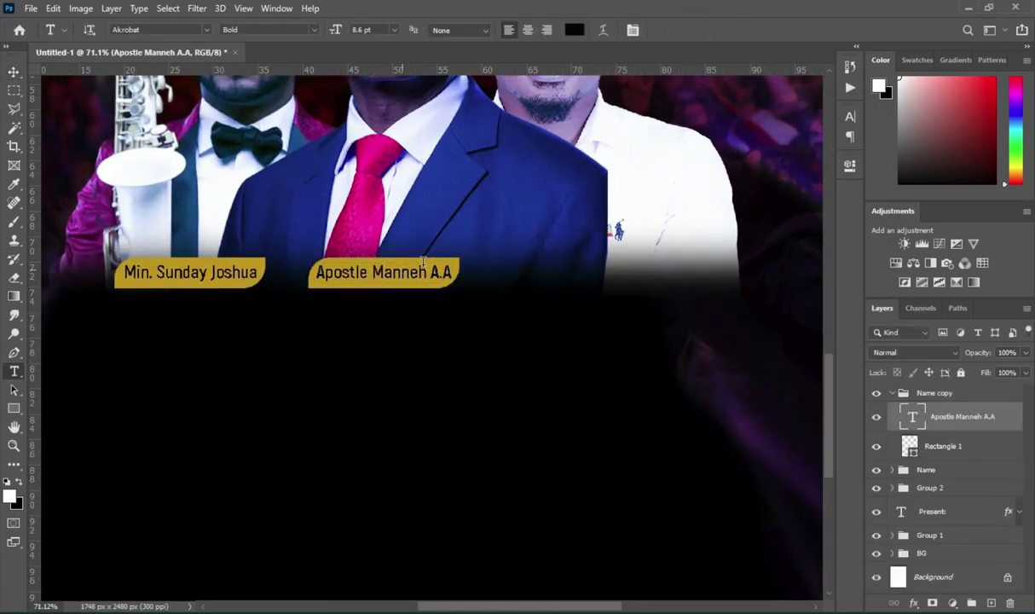
# Step: Collapse and duplicate the middle label group, and place the copy under the minister in the white shirt
pyautogui.click(17, 75)
pyautogui.click(895, 394)
pyautogui.hotkey('ctrl', 'j')
pyautogui.moveTo(403, 248); pyautogui.dragTo(595, 275)
pyautogui.click(712, 31)
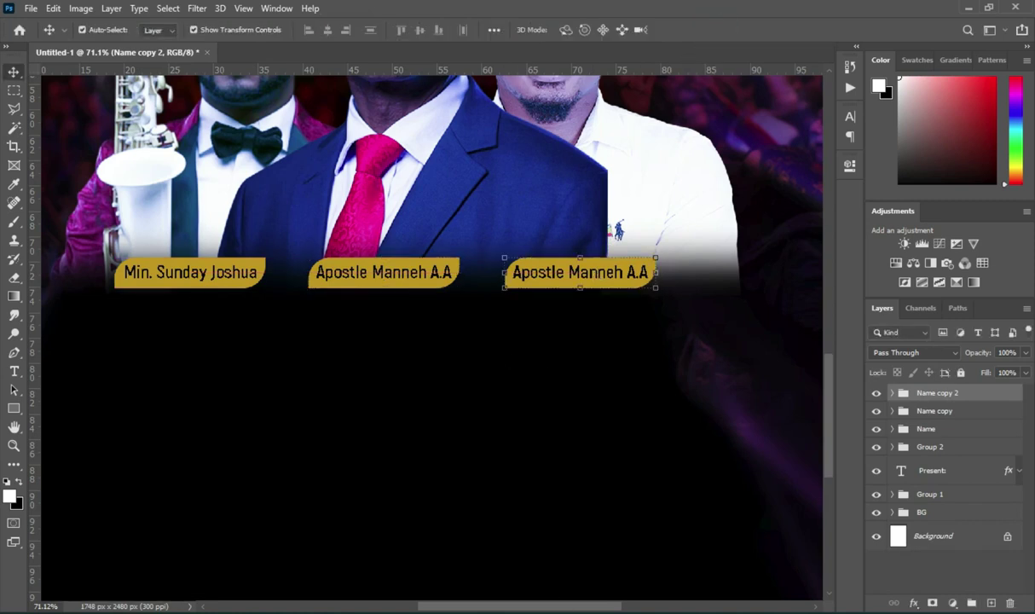
# Step: Copy the third minister's name from the text document and paste it over the text of the third label
pyautogui.hotkey('alt', 'Tab')
pyautogui.moveTo(352, 369); pyautogui.dragTo(356, 369)
pyautogui.moveTo(429, 369); pyautogui.dragTo(506, 369)
pyautogui.hotkey('ctrl', 'c')
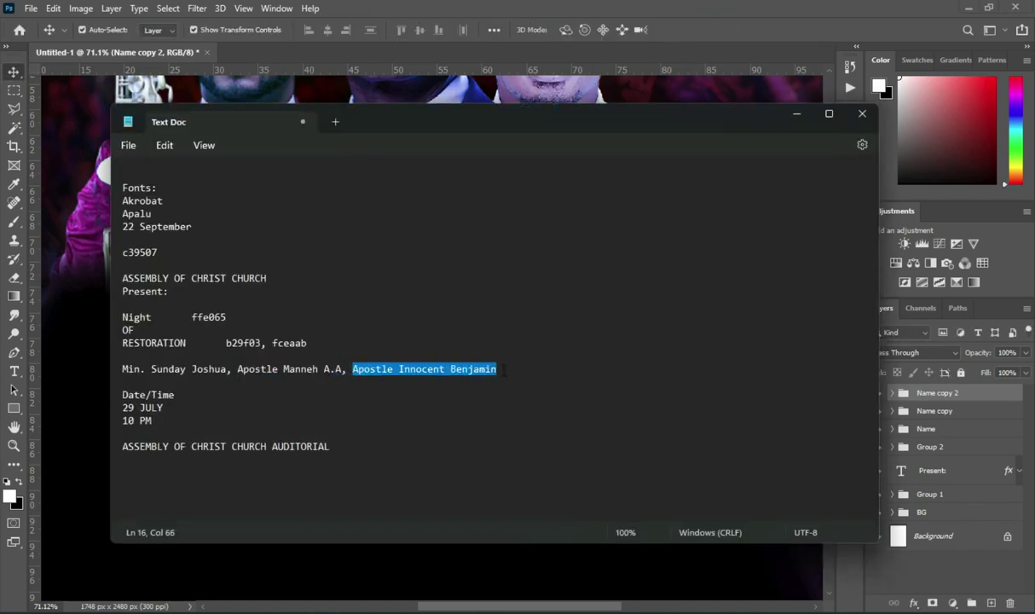
pyautogui.click(796, 113)
pyautogui.press('t')
pyautogui.scroll(2, 597, 265)
pyautogui.tripleClick(585, 287)
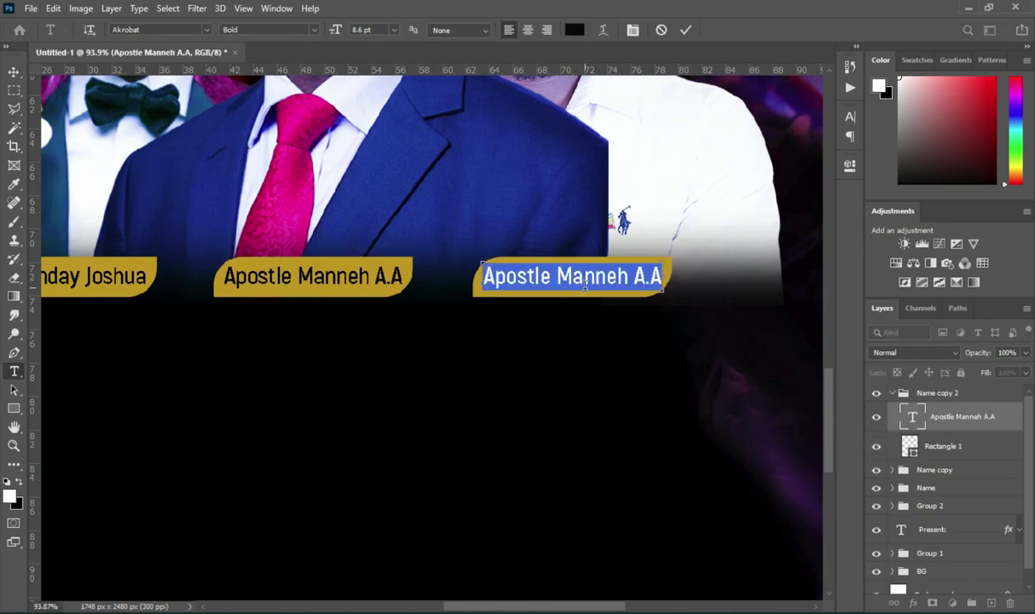
pyautogui.hotkey('ctrl', 'v')
pyautogui.click(686, 30)
pyautogui.press('v')
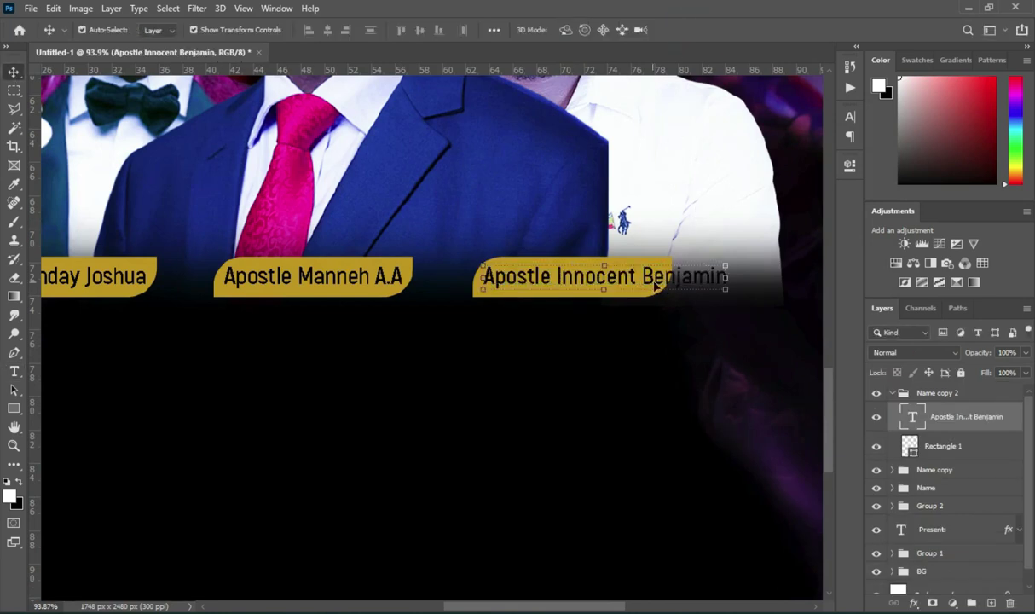
# Step: Scale down the third minister's name to fit inside its gold shape and collapse the label group
pyautogui.click(730, 278)
pyautogui.moveTo(729, 278); pyautogui.dragTo(665, 277)
pyautogui.press('Return')
pyautogui.hotkey('ctrl', '0')
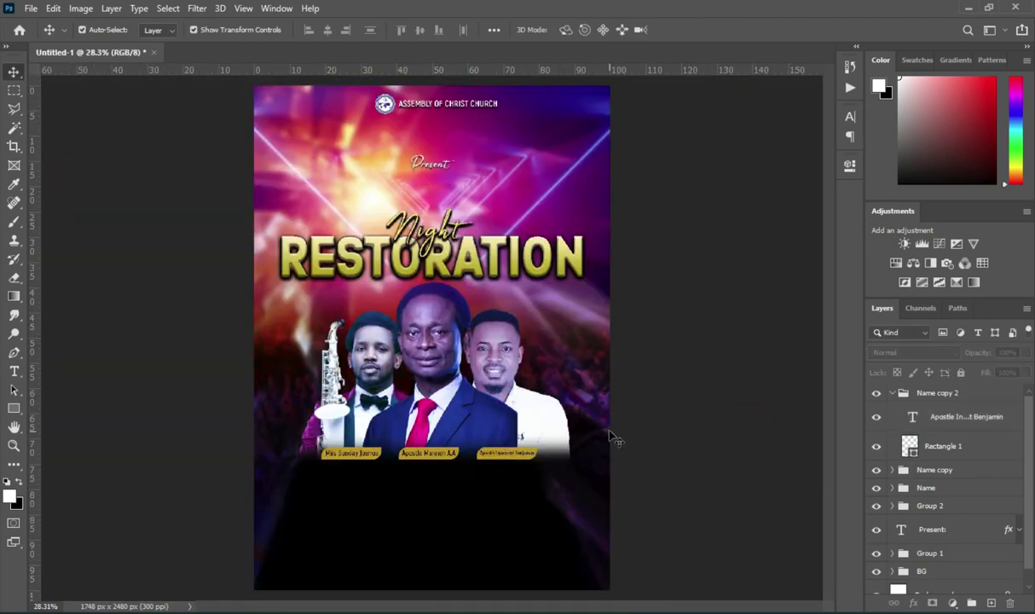
pyautogui.click(892, 394)
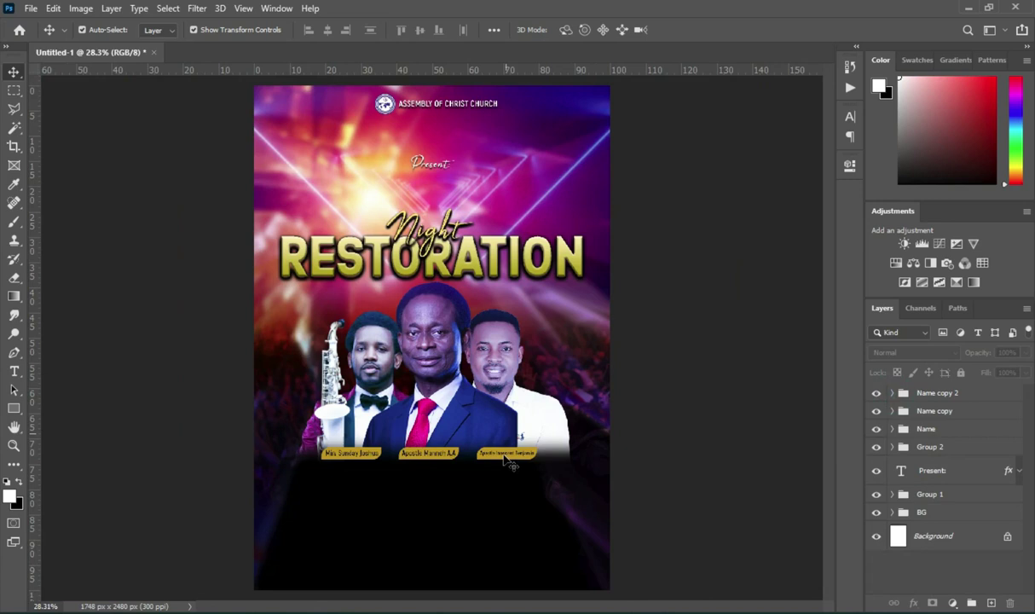
# Step: Get the day number 29 from the text document for the event date
pyautogui.scroll(3, 506, 459)
pyautogui.scroll(-4, 508, 492)
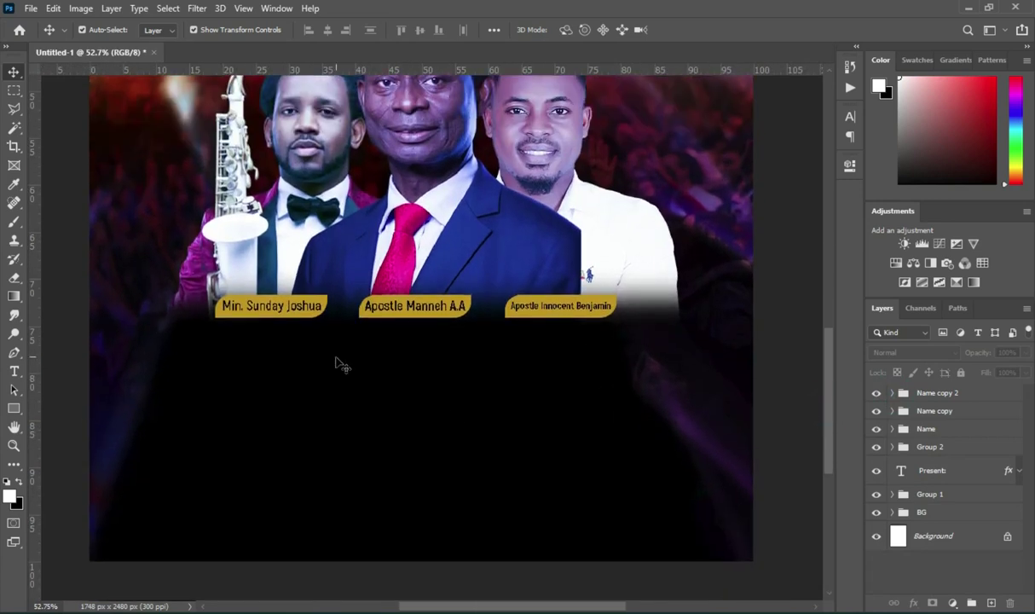
pyautogui.press('t')
pyautogui.click(707, 610)
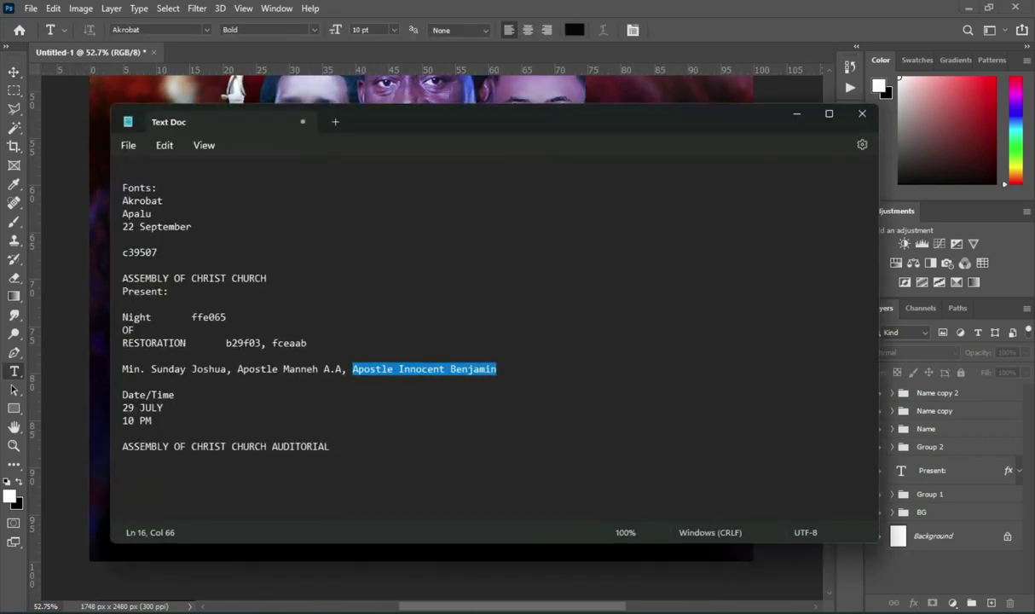
pyautogui.moveTo(123, 407); pyautogui.dragTo(129, 407)
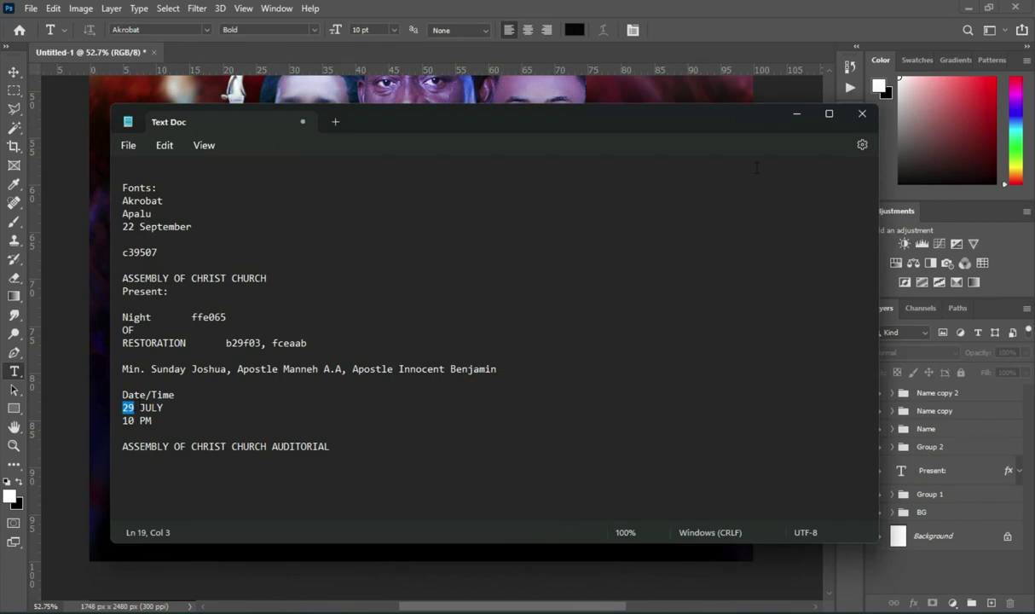
pyautogui.click(796, 113)
# Step: Place the date calendar icon file in the flyer, scaled to about 3.39%, in the black area below the first label
pyautogui.click(449, 605)
pyautogui.click(205, 318)
pyautogui.moveTo(806, 213); pyautogui.dragTo(476, 379)
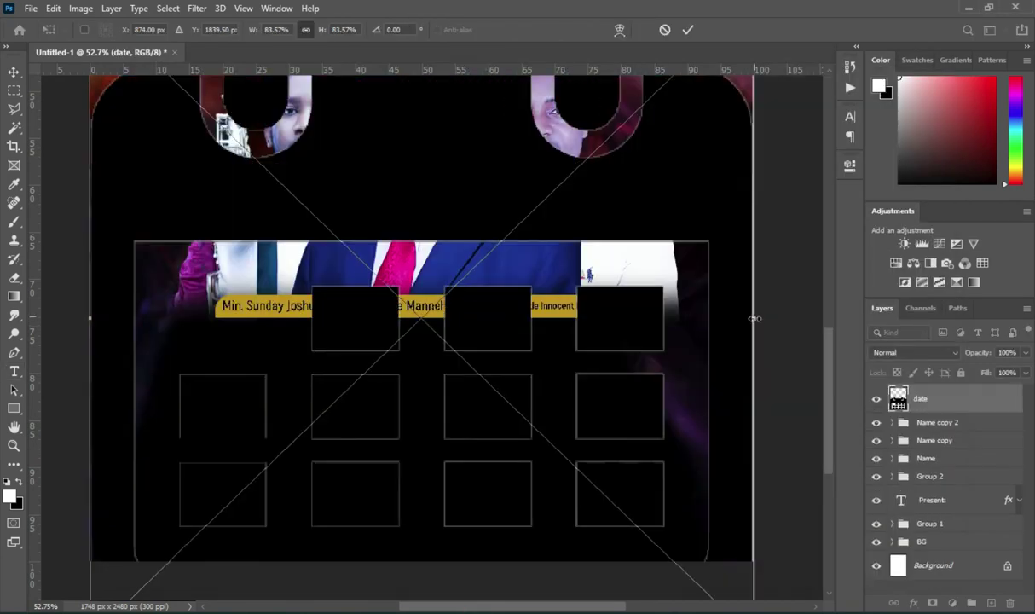
pyautogui.moveTo(752, 316); pyautogui.dragTo(219, 310)
pyautogui.moveTo(152, 289); pyautogui.dragTo(309, 390)
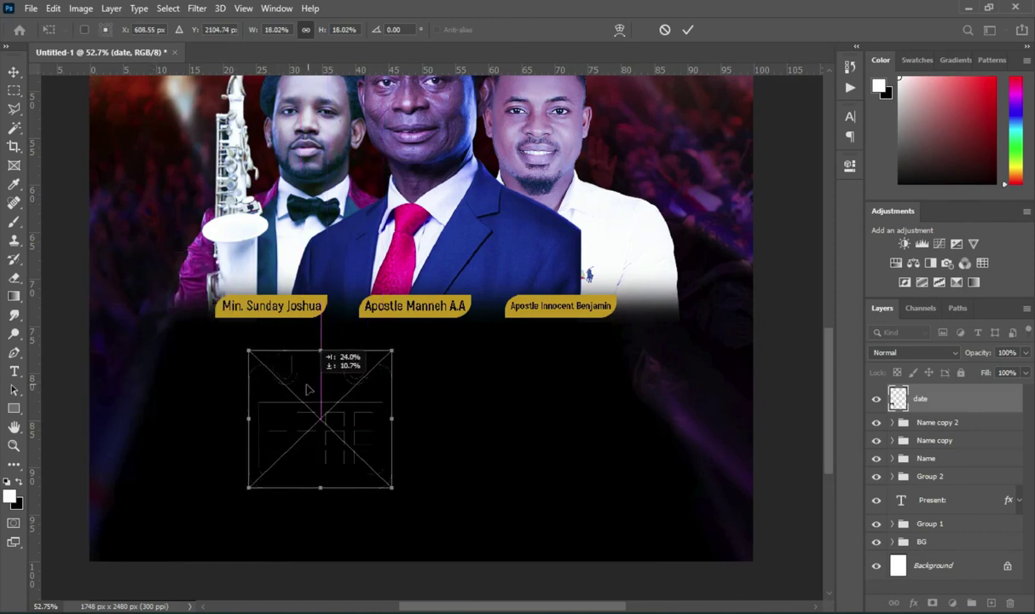
pyautogui.moveTo(247, 418); pyautogui.dragTo(289, 394)
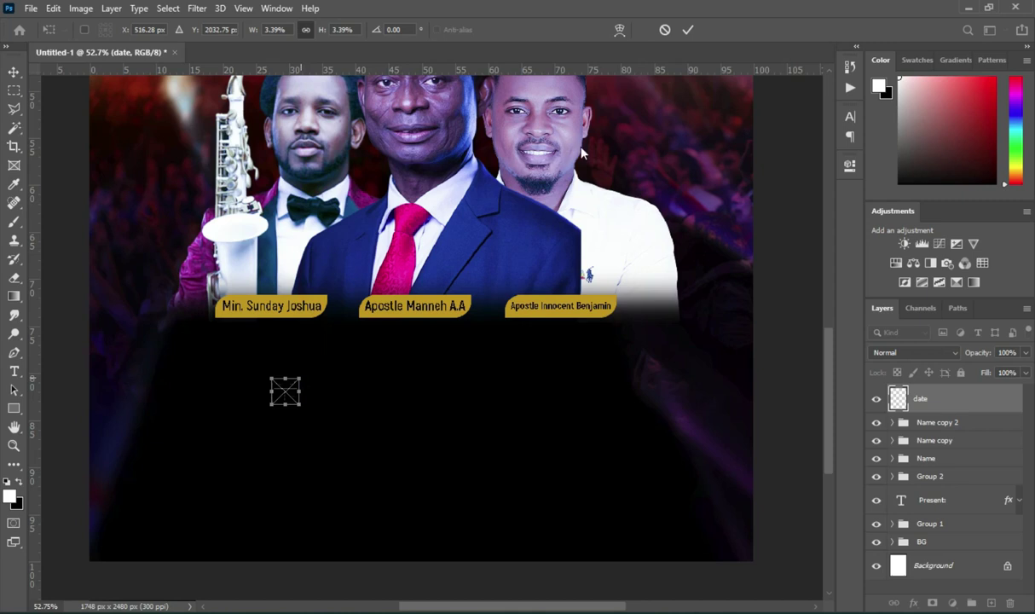
pyautogui.click(688, 29)
# Step: Turn the calendar icon white by setting its Hue/Saturation lightness to +100
pyautogui.hotkey('ctrl', 'u')
pyautogui.moveTo(474, 271); pyautogui.dragTo(544, 271)
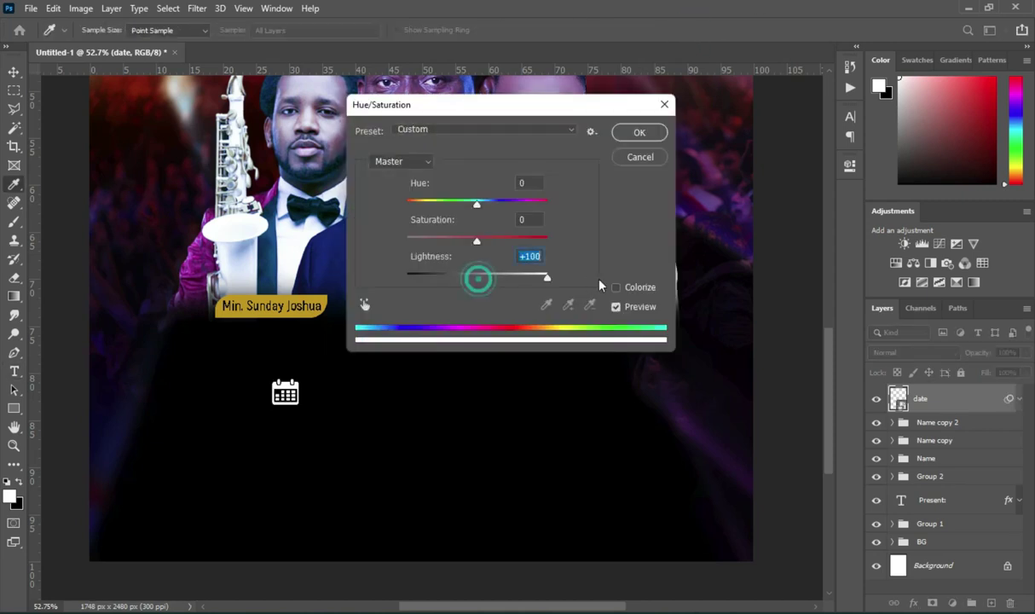
pyautogui.click(632, 133)
pyautogui.hotkey('ctrl', '0')
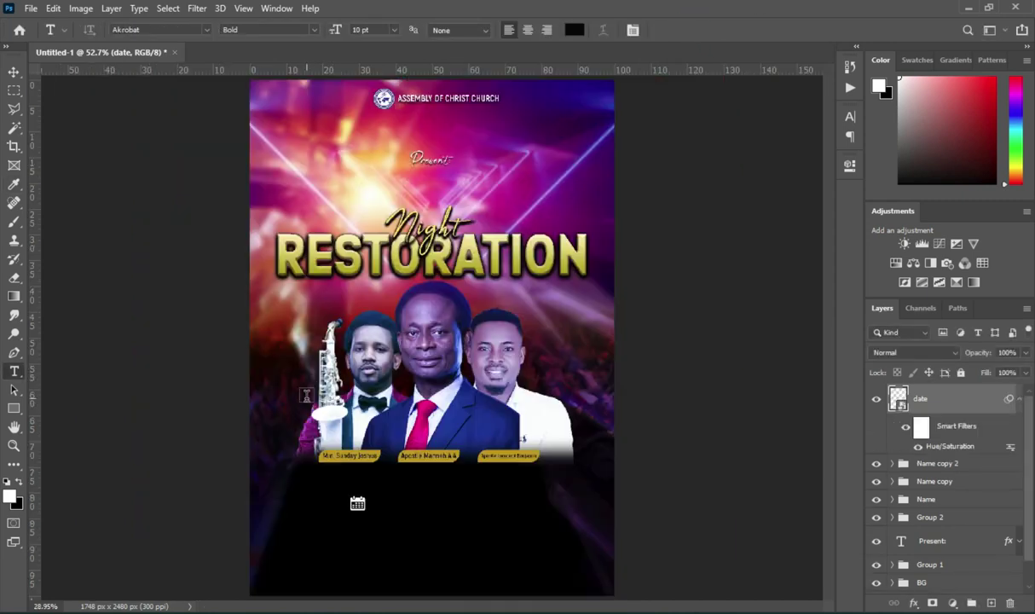
# Step: Add the text 29 beside the calendar icon and set its color to white, ffffff
pyautogui.scroll(4, 350, 515)
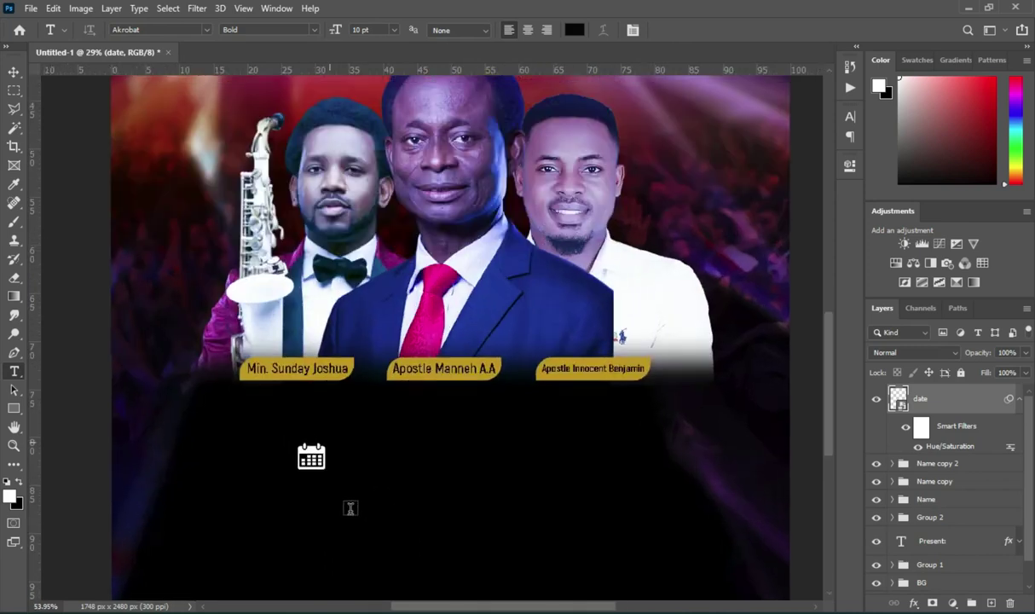
pyautogui.click(347, 424)
pyautogui.press('BackSpace')
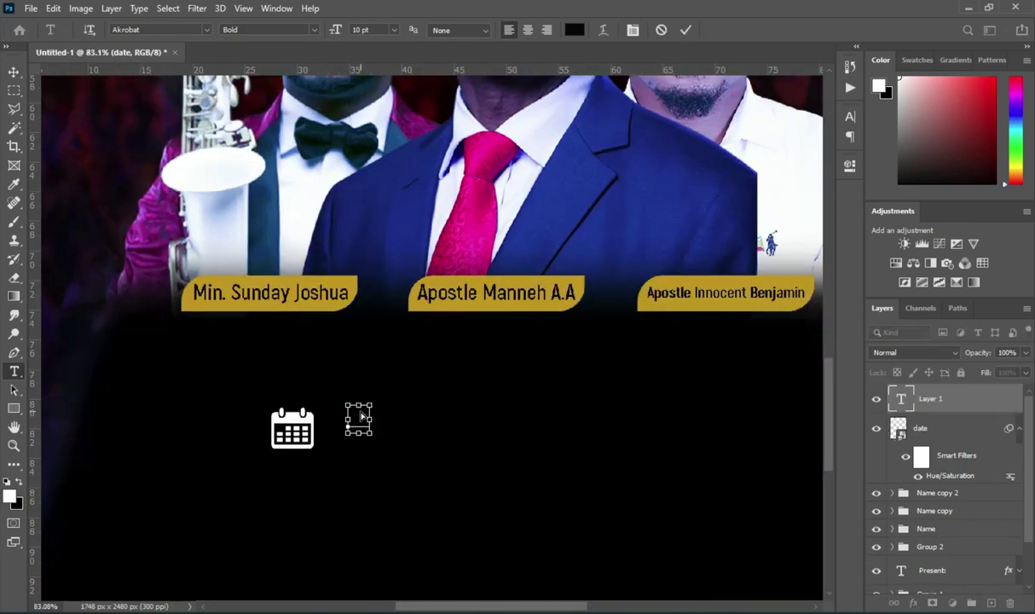
pyautogui.write('29')
pyautogui.click(686, 30)
pyautogui.click(574, 29)
pyautogui.write('ffffff')
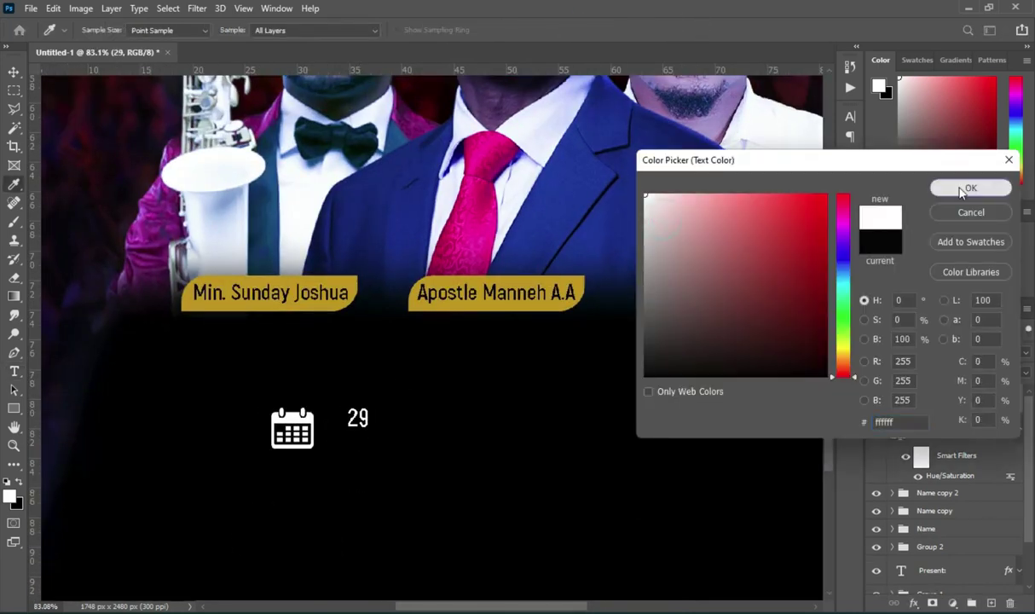
pyautogui.click(971, 188)
# Step: Scale the 29 to about 406% with Free Transform and position it close beside the calendar icon
pyautogui.press('v')
pyautogui.hotkey('ctrl', 't')
pyautogui.moveTo(370, 434); pyautogui.dragTo(431, 520)
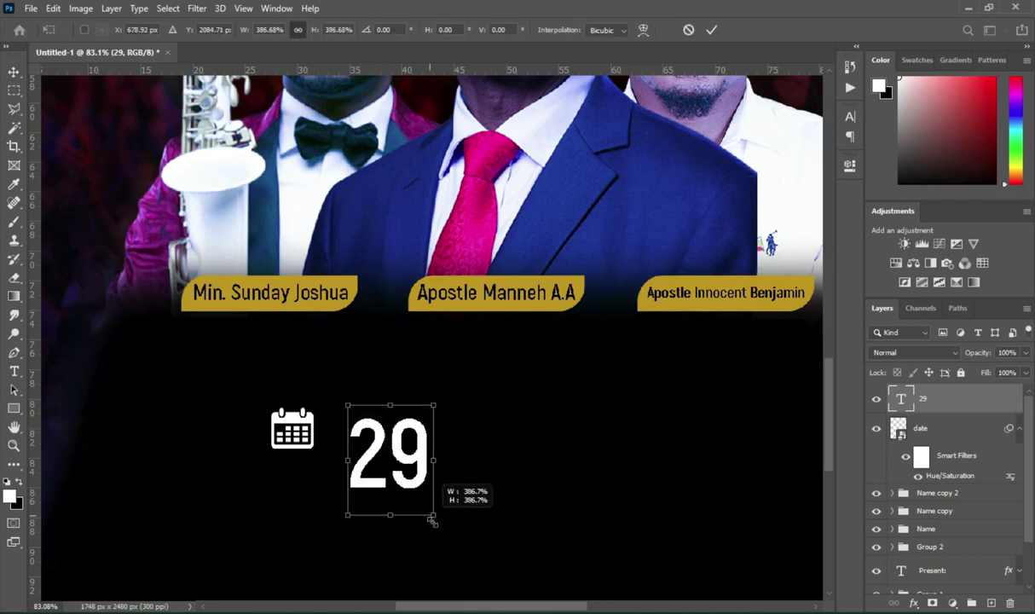
pyautogui.moveTo(406, 455); pyautogui.dragTo(391, 406)
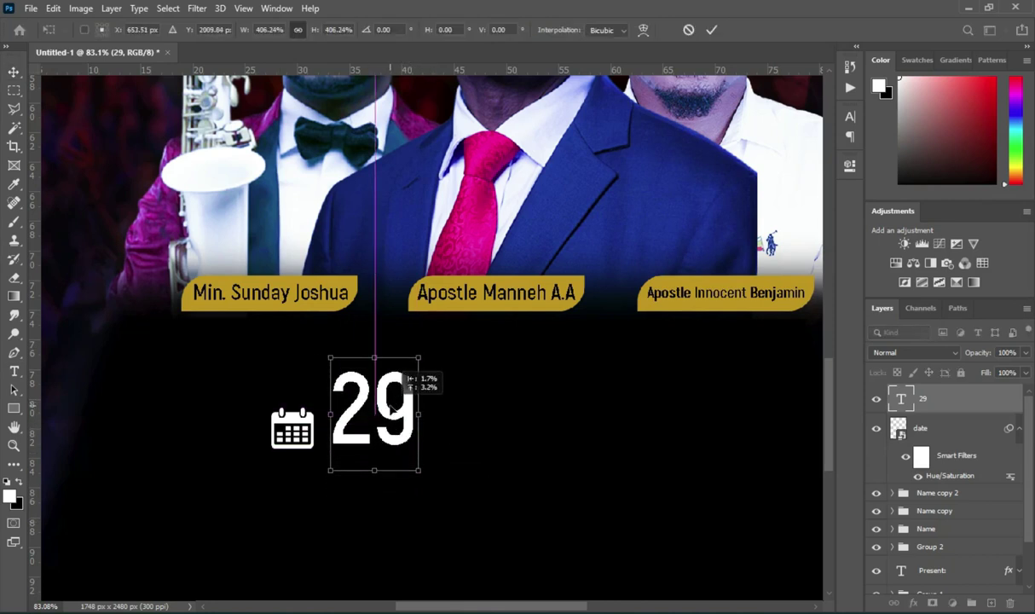
pyautogui.click(711, 30)
# Step: Duplicate the 29, place the copy directly below it, and change the copy's text to JULY
pyautogui.scroll(-1, 407, 407)
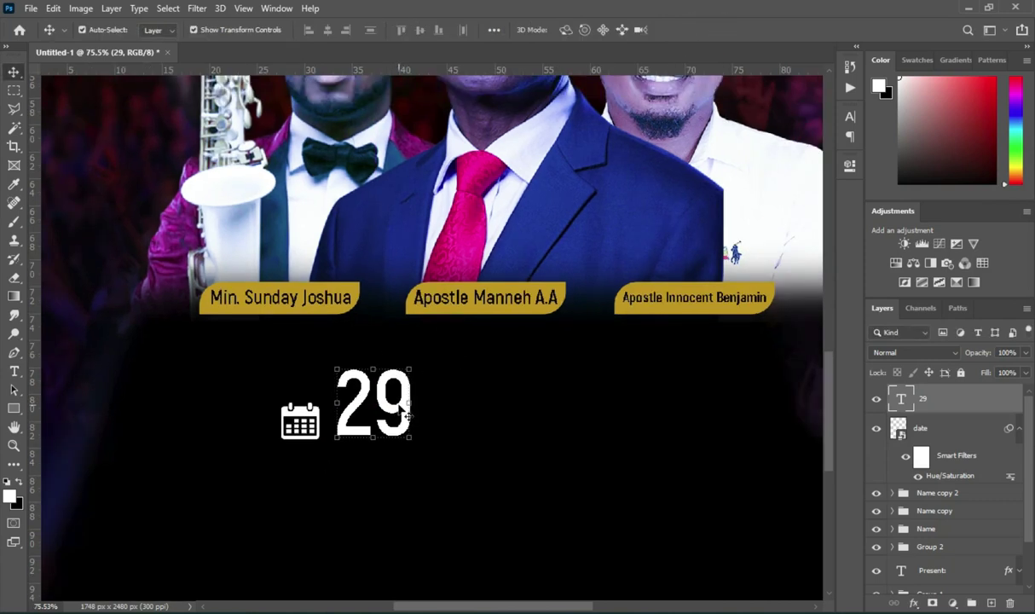
pyautogui.hotkey('ctrl', 'j')
pyautogui.moveTo(408, 416); pyautogui.dragTo(407, 481)
pyautogui.doubleClick(375, 469)
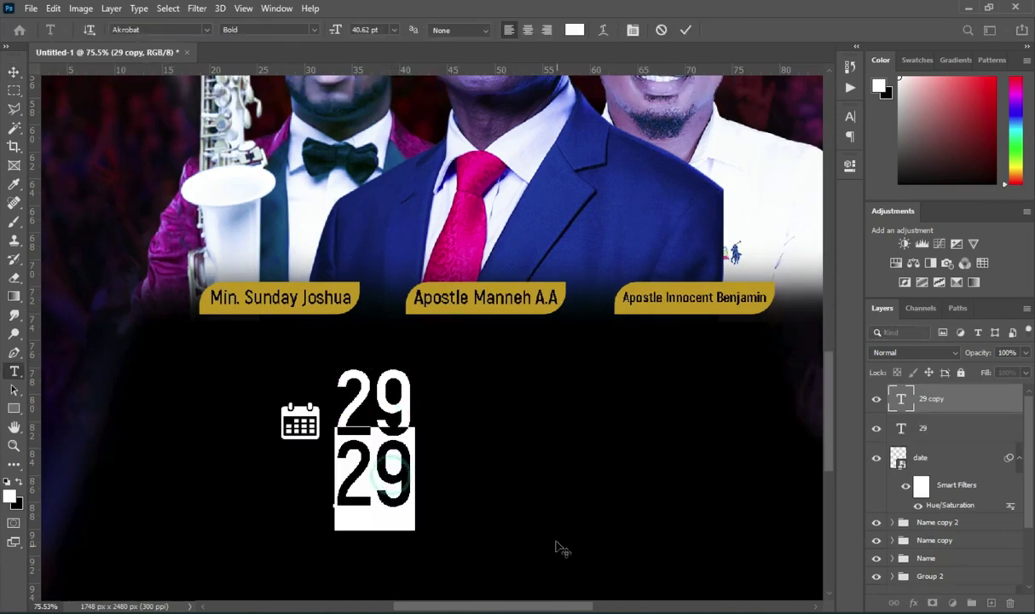
pyautogui.write('JULY')
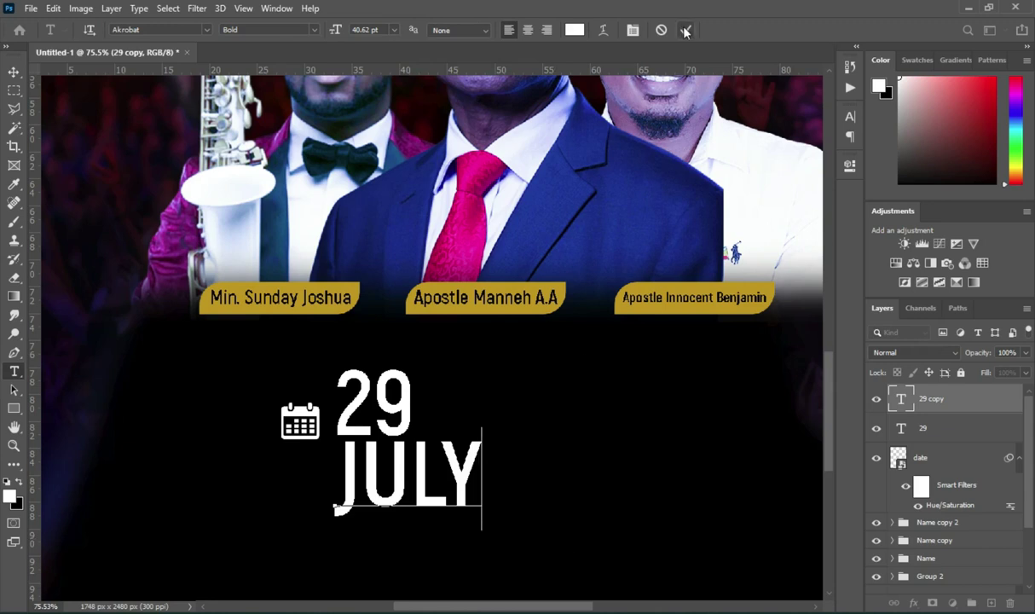
pyautogui.click(685, 30)
# Step: Scale down JULY to slightly less than the width of the 29 and center it directly beneath
pyautogui.hotkey('ctrl', 't')
pyautogui.moveTo(481, 478); pyautogui.dragTo(396, 471)
pyautogui.moveTo(336, 479); pyautogui.dragTo(343, 461)
pyautogui.moveTo(408, 439); pyautogui.dragTo(405, 438)
pyautogui.click(712, 30)
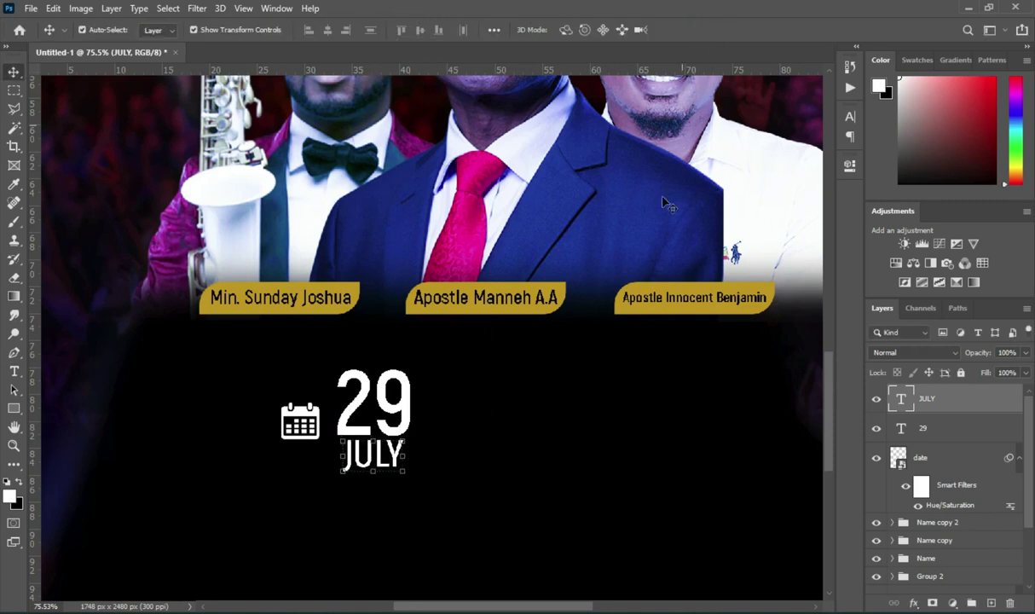
# Step: Collapse the smart filters listed under the date icon layer
pyautogui.scroll(-2, 388, 333)
pyautogui.scroll(-3, 416, 365)
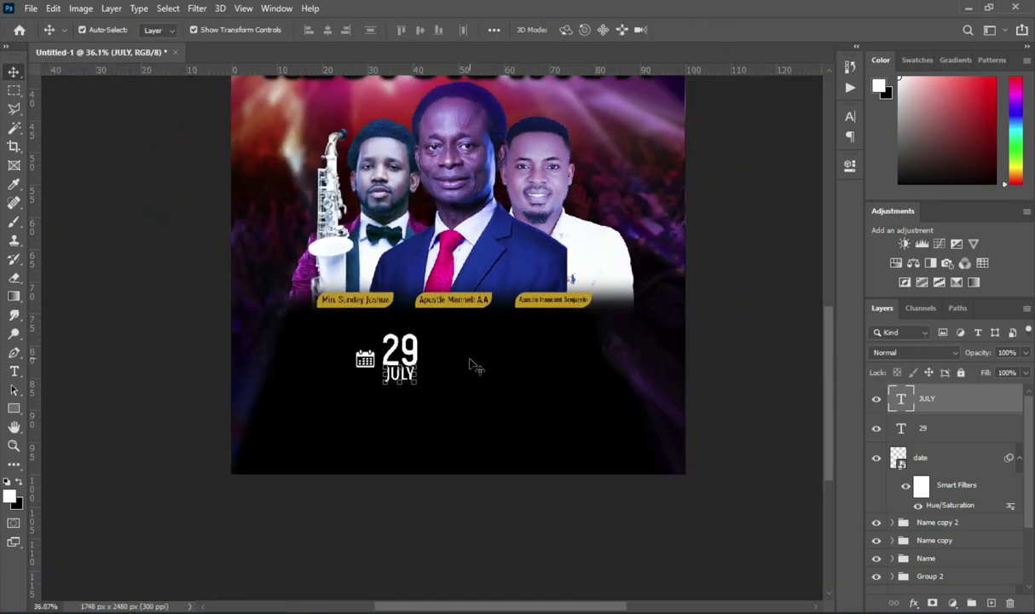
pyautogui.click(1019, 458)
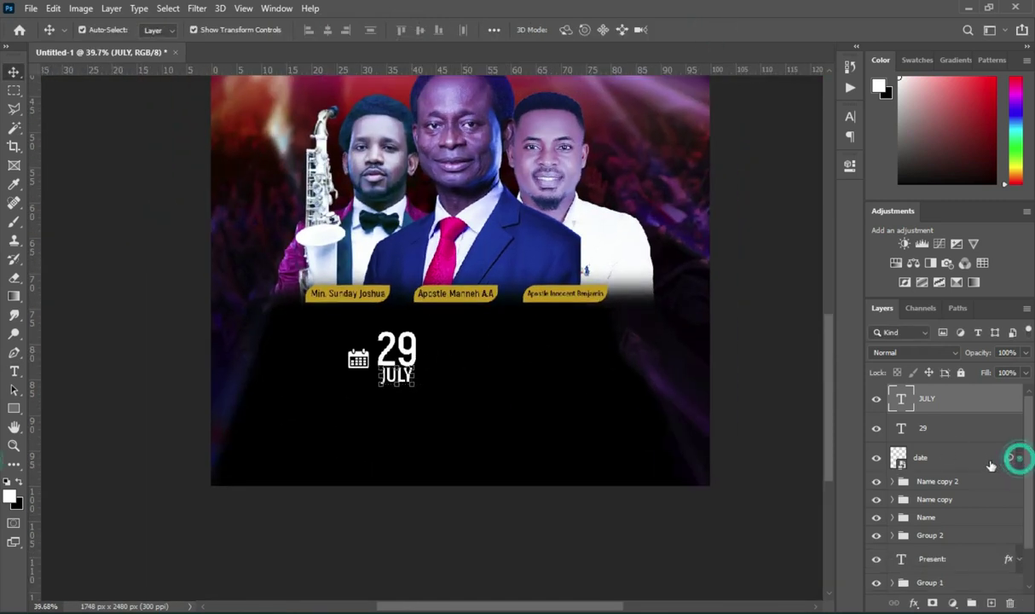
# Step: Scale the 29 and JULY text together to about 132% with Free Transform and position them below the minister name labels
pyautogui.keyDown('ctrl'); pyautogui.click(954, 428); pyautogui.keyUp('ctrl')
pyautogui.scroll(2, 431, 381)
pyautogui.hotkey('ctrl', 't')
pyautogui.moveTo(379, 386); pyautogui.dragTo(381, 403)
pyautogui.moveTo(413, 304); pyautogui.dragTo(421, 300)
pyautogui.moveTo(397, 339); pyautogui.dragTo(399, 321)
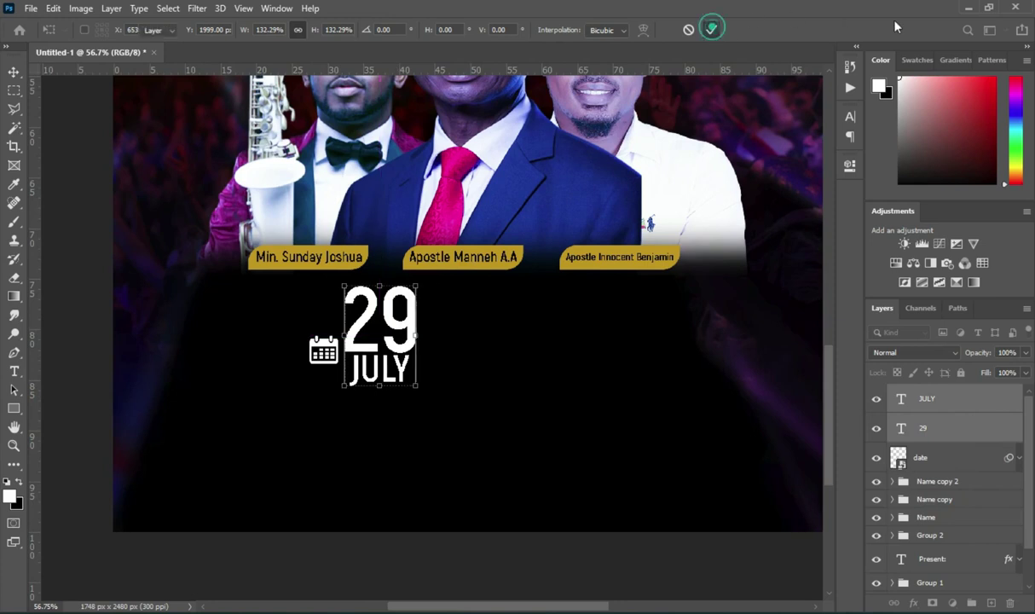
pyautogui.click(712, 30)
# Step: Shrink the calendar icon to about 2.9% with Free Transform, keeping it just beside the 29
pyautogui.scroll(2, 316, 364)
pyautogui.moveTo(311, 323); pyautogui.dragTo(313, 322)
pyautogui.hotkey('ctrl', 't')
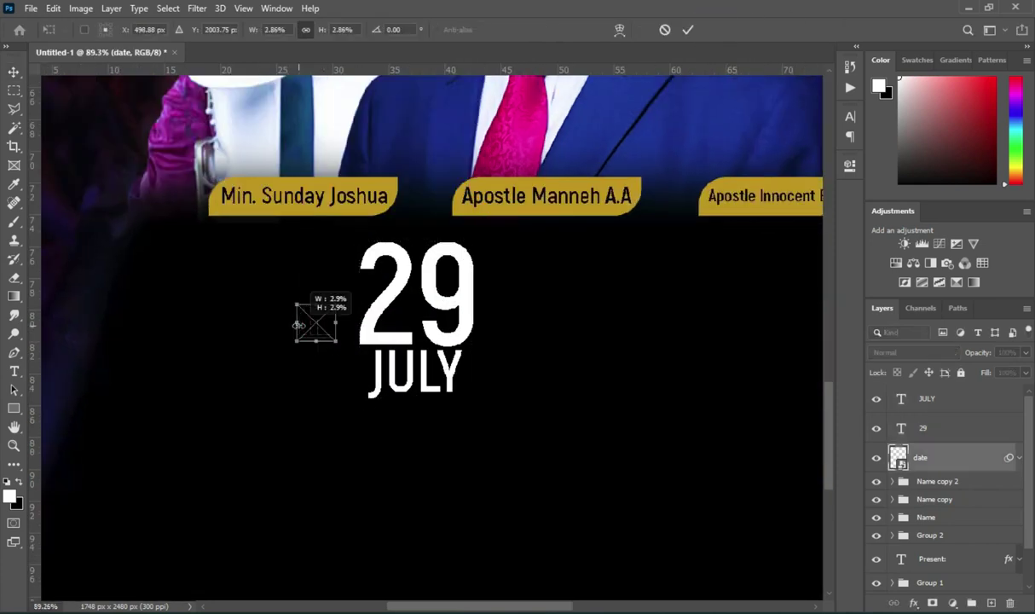
pyautogui.press('Return')
pyautogui.click(317, 320)
pyautogui.scroll(-5, 317, 287)
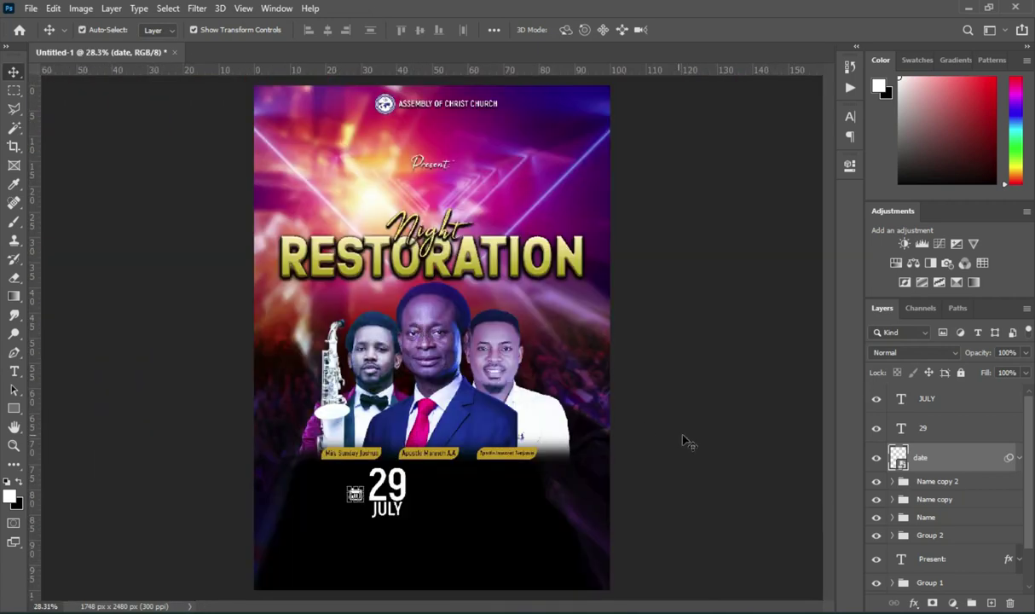
pyautogui.click(714, 436)
pyautogui.scroll(-2, 398, 512)
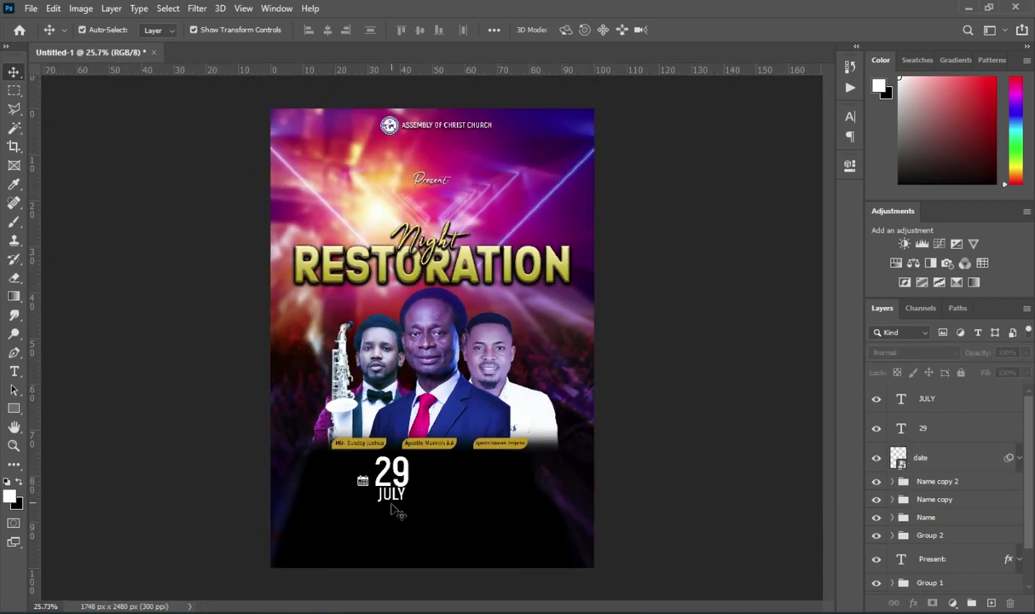
# Step: Enlarge the 29 and JULY text together by another 132% or so and reposition them next to the calendar icon
pyautogui.scroll(5, 398, 525)
pyautogui.click(923, 428)
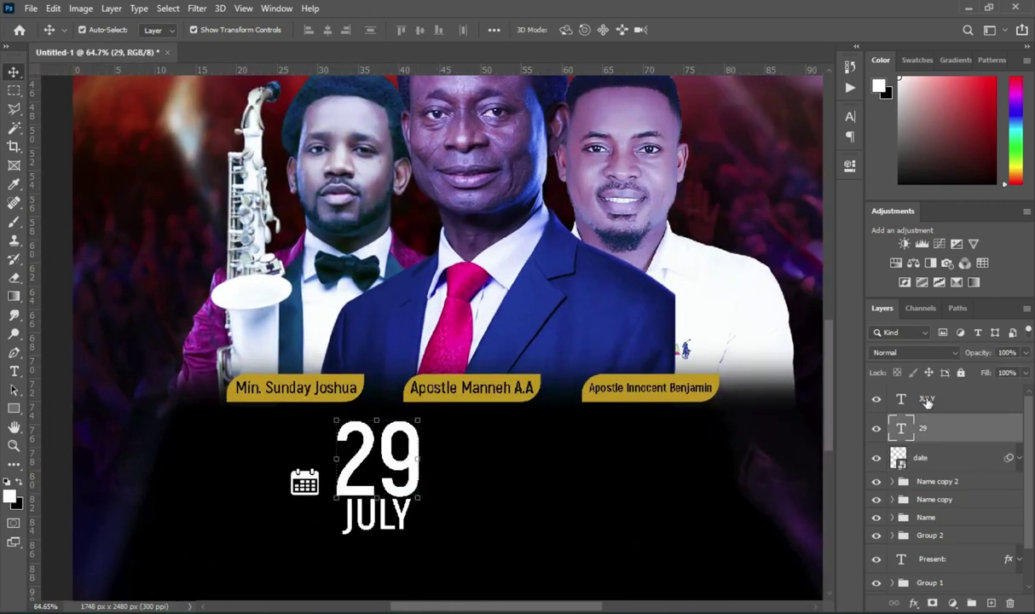
pyautogui.keyDown('shift'); pyautogui.click(928, 399); pyautogui.keyUp('shift')
pyautogui.moveTo(416, 538); pyautogui.dragTo(436, 556)
pyautogui.scroll(-3, 487, 452)
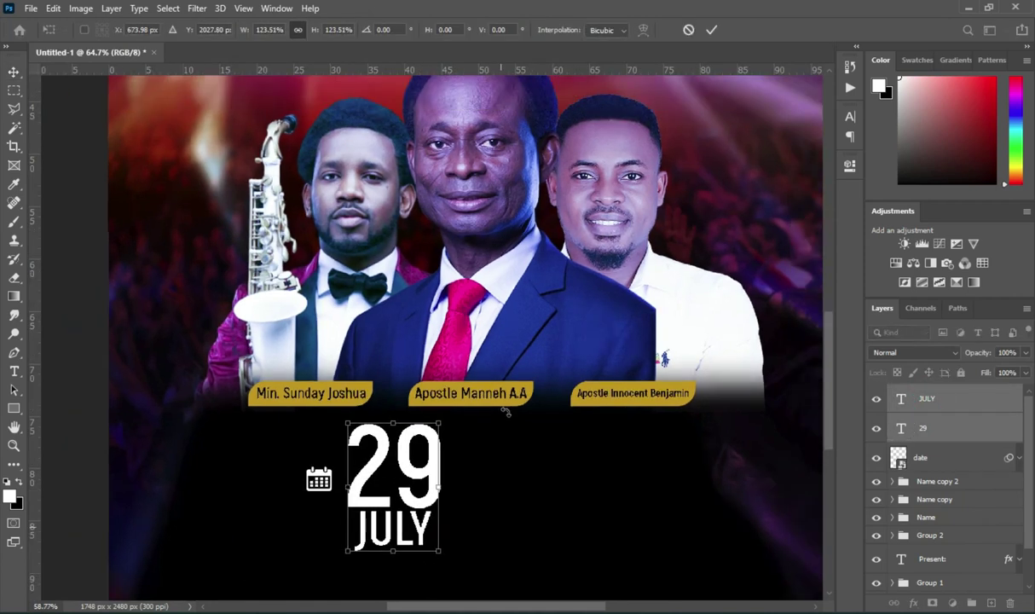
pyautogui.moveTo(825, 408); pyautogui.dragTo(766, 444)
pyautogui.moveTo(455, 391); pyautogui.dragTo(459, 396)
pyautogui.scroll(2, 455, 384)
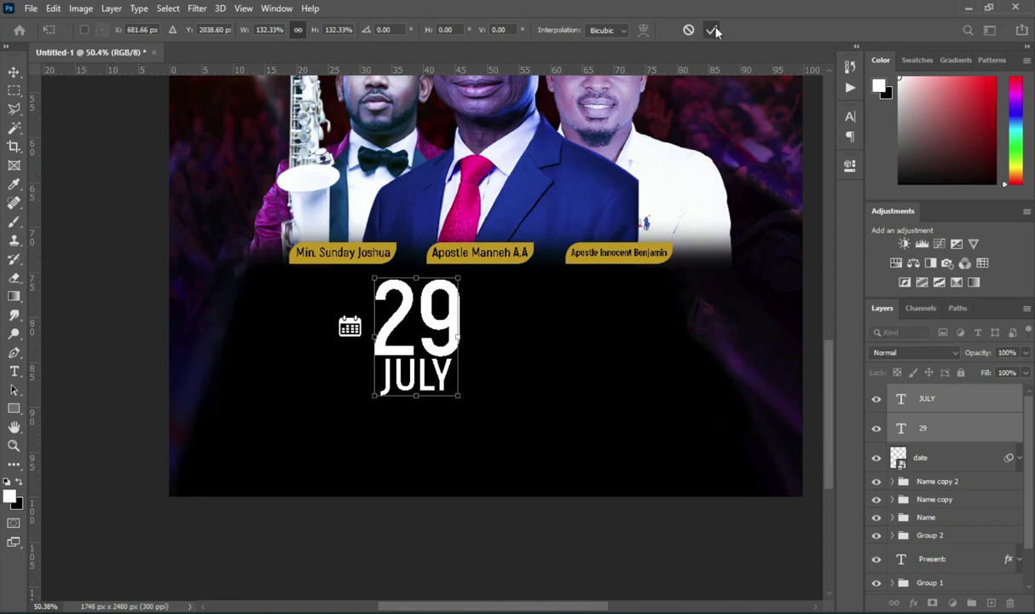
pyautogui.click(713, 30)
# Step: Set the font style of both the 29 and the JULY text to SemiBold
pyautogui.press('t')
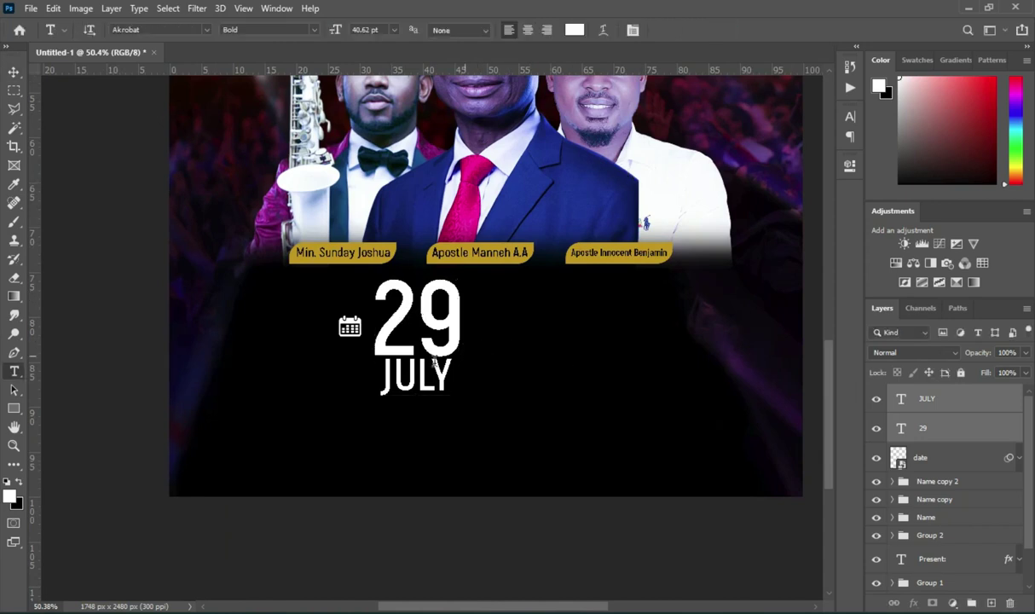
pyautogui.scroll(1, 411, 342)
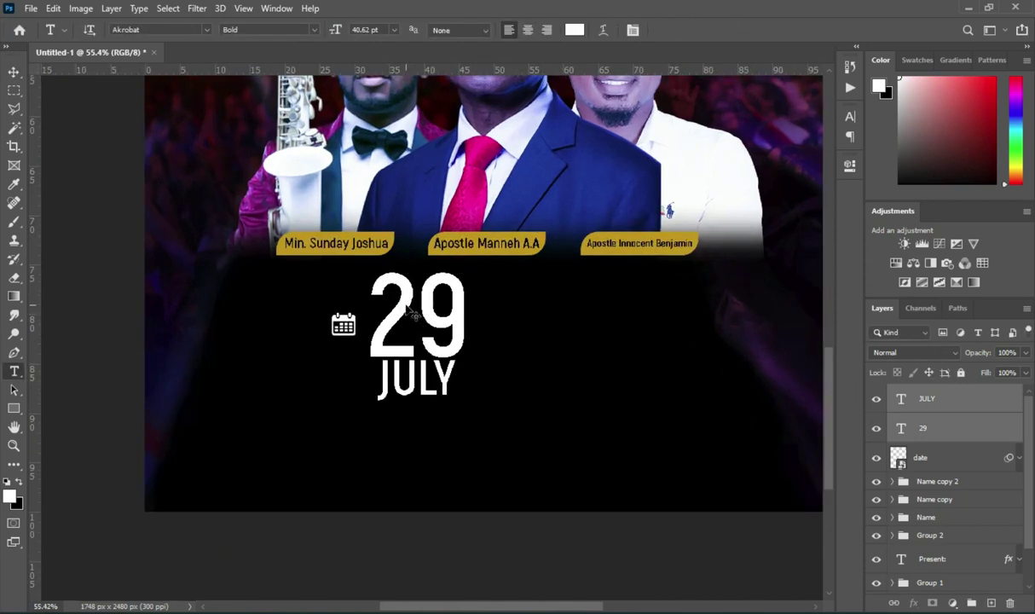
pyautogui.click(948, 427)
pyautogui.click(313, 30)
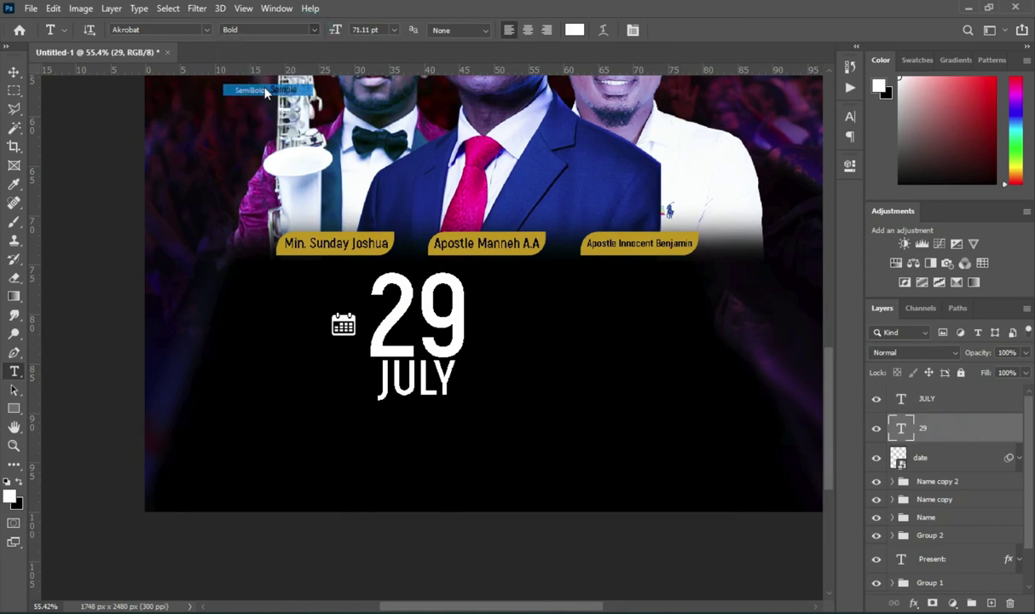
pyautogui.click(430, 390)
pyautogui.click(314, 29)
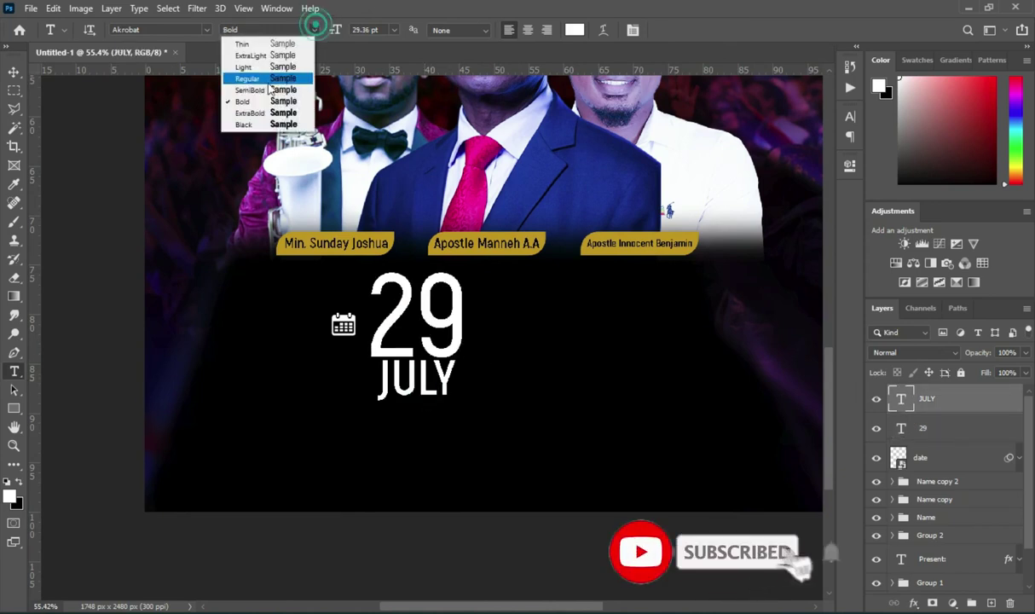
pyautogui.click(269, 88)
# Step: Move the calendar icon slightly down and away from the 29, level with the lower half of the number
pyautogui.press('v')
pyautogui.hotkey('ctrl', '0')
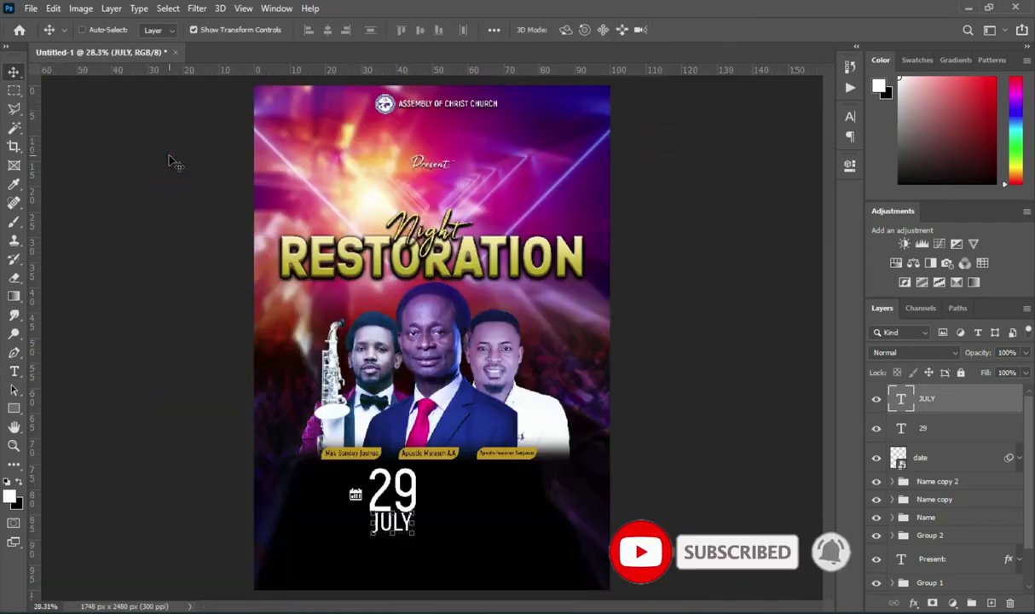
pyautogui.click(693, 407)
pyautogui.moveTo(355, 495)
pyautogui.mouseDown()
pyautogui.moveTo(341, 478)
pyautogui.moveTo(350, 507)
pyautogui.mouseUp()
pyautogui.click(711, 454)
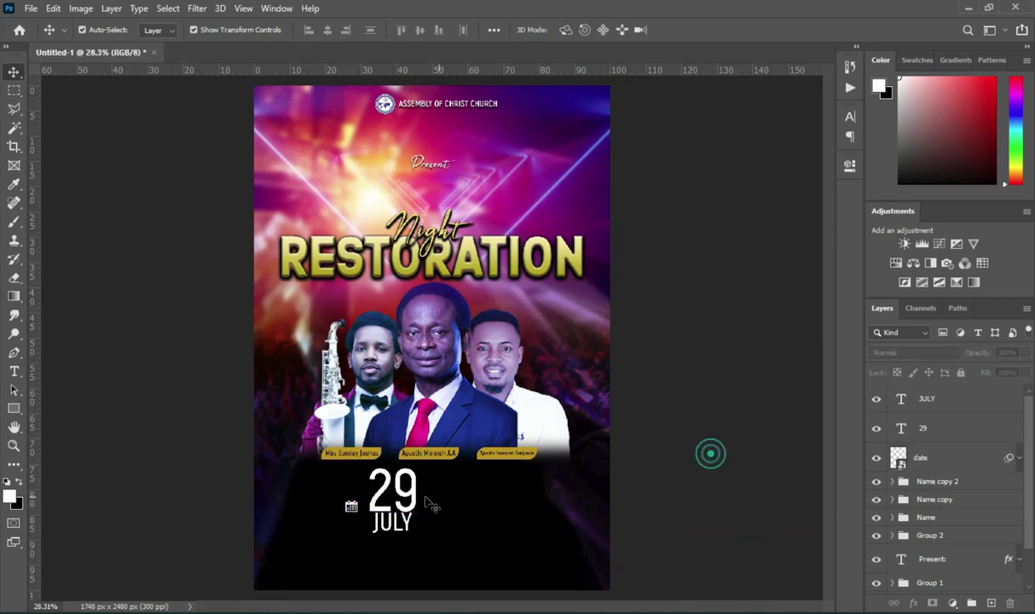
# Step: Duplicate the 29 and place the copy level with the original, leaving room for an icon between them
pyautogui.click(416, 499)
pyautogui.hotkey('ctrl', 'j')
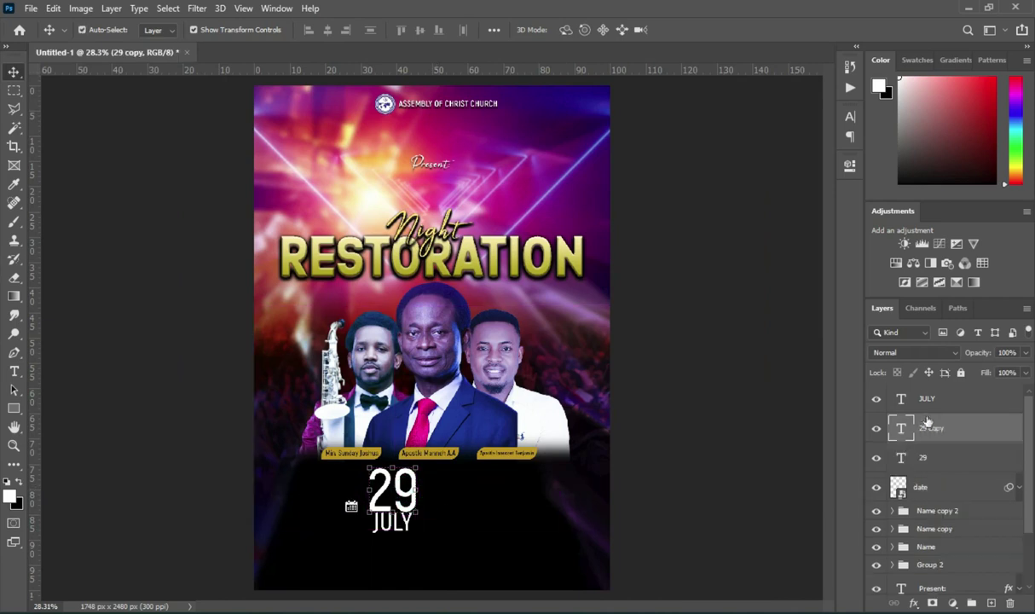
pyautogui.moveTo(392, 493); pyautogui.dragTo(487, 492)
# Step: Place the clock image 8004-200 from the Night of Restoration folder and scale it to icon size beside the second 29
pyautogui.click(927, 428)
pyautogui.hotkey('alt', 'Tab')
pyautogui.moveTo(363, 202); pyautogui.dragTo(115, 341)
pyautogui.scroll(3, 429, 384)
pyautogui.moveTo(440, 166); pyautogui.dragTo(450, 576)
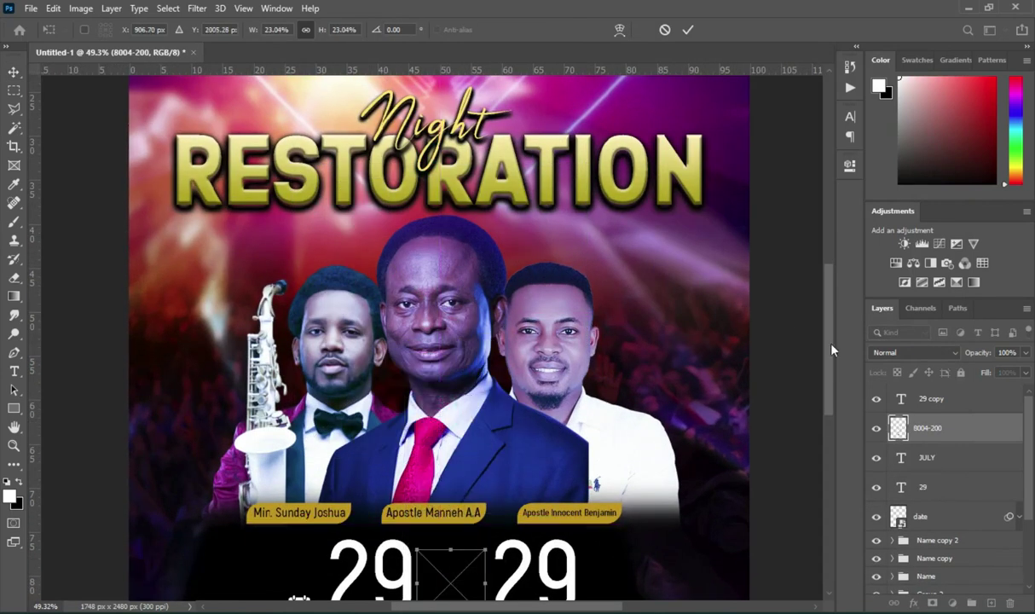
pyautogui.moveTo(827, 329); pyautogui.dragTo(827, 379)
pyautogui.moveTo(417, 398); pyautogui.dragTo(471, 418)
pyautogui.click(687, 30)
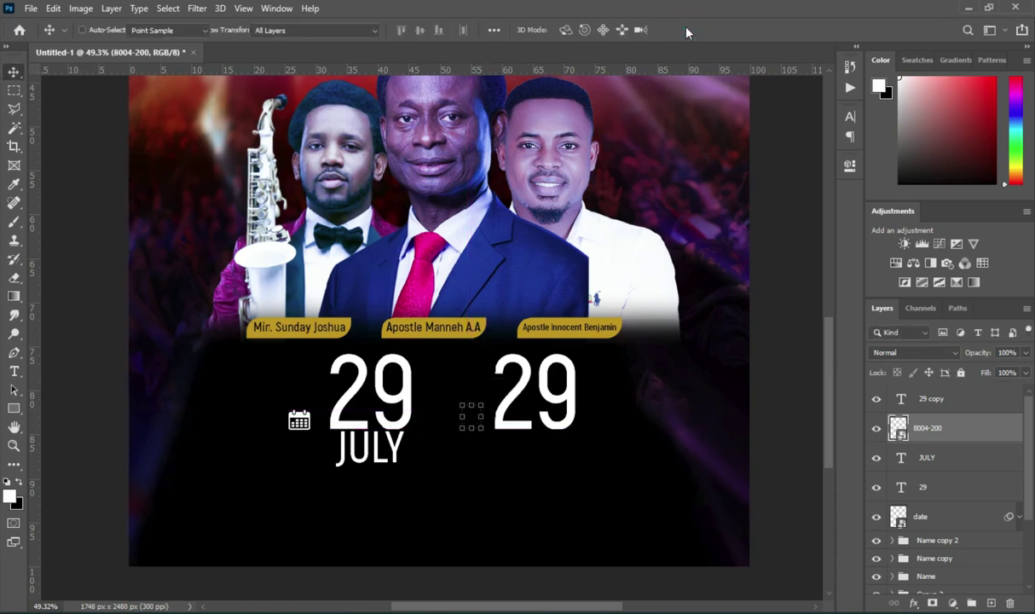
# Step: Turn the clock icon white with Hue/Saturation and nudge it slightly away from the second 29
pyautogui.hotkey('ctrl', 'u')
pyautogui.click(638, 132)
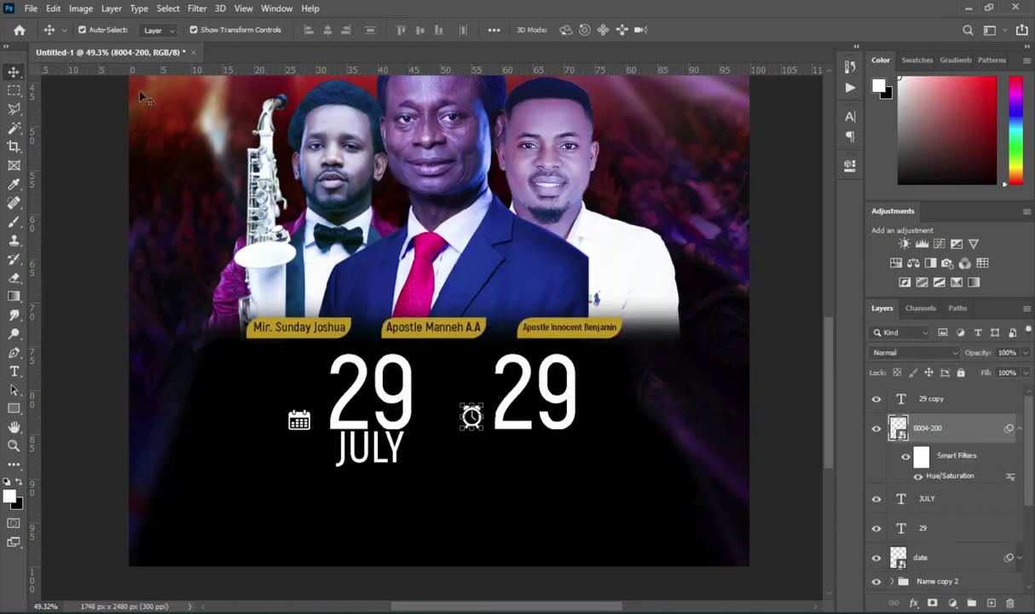
pyautogui.press('Left')
pyautogui.press('Left')
pyautogui.press('Left')
pyautogui.press('Left')
pyautogui.press('Left')
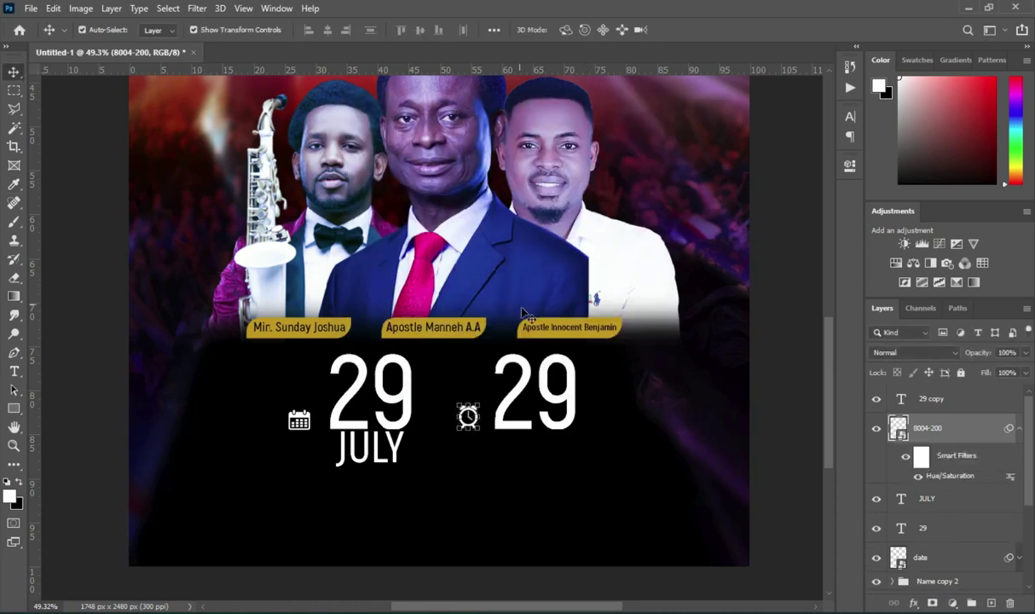
# Step: Duplicate JULY beneath the second 29, move the copy to the top of the layer stack and collapse the clock icon's smart filters
pyautogui.keyDown('ctrl'); pyautogui.click(402, 458); pyautogui.keyUp('ctrl')
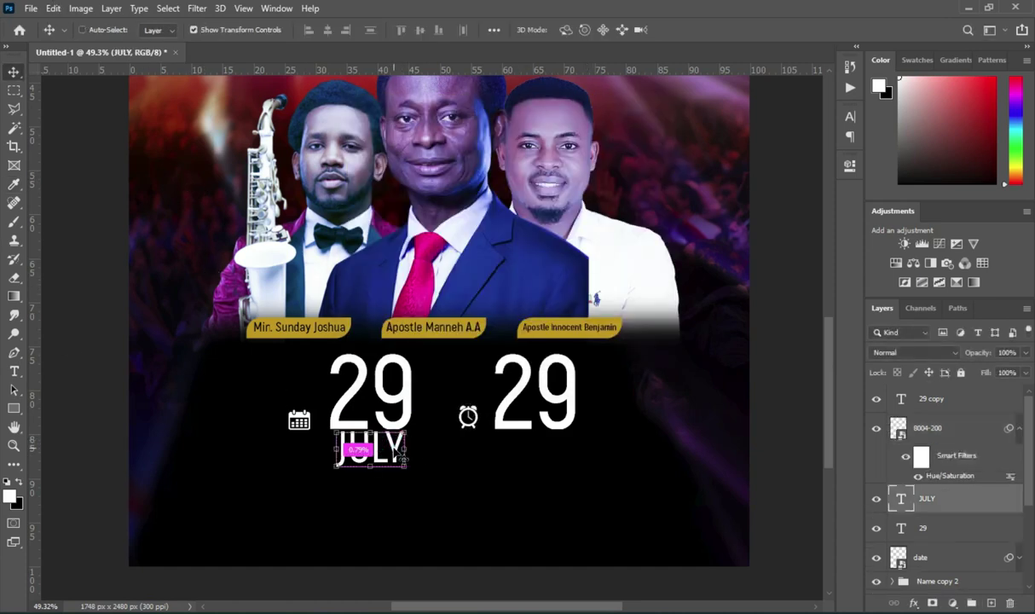
pyautogui.moveTo(402, 458); pyautogui.dragTo(568, 458)
pyautogui.moveTo(947, 503); pyautogui.dragTo(955, 396)
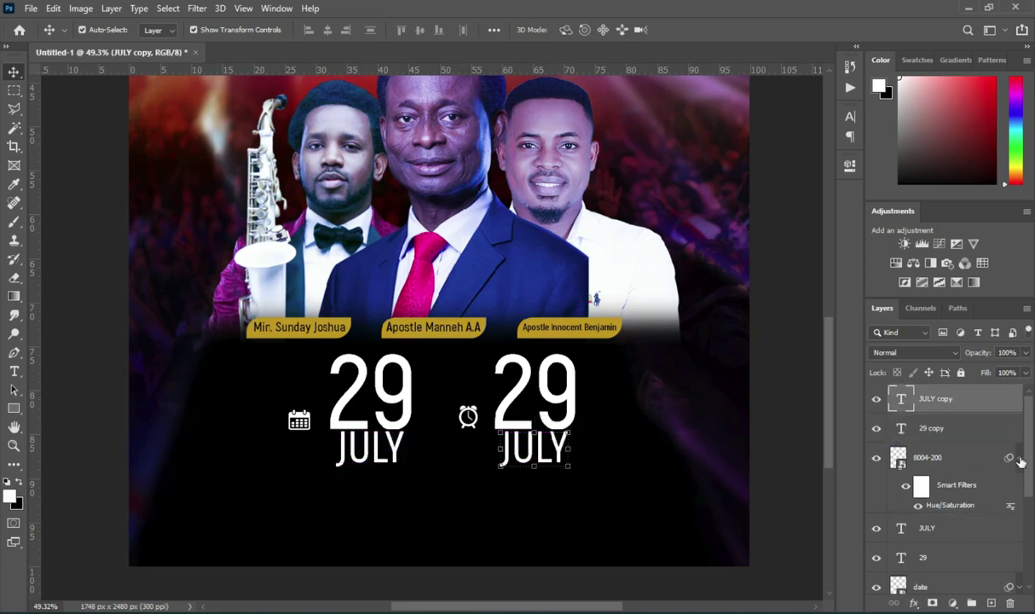
pyautogui.click(1009, 453)
pyautogui.click(1020, 459)
# Step: Change the text of the JULY copy to PM
pyautogui.doubleClick(901, 398)
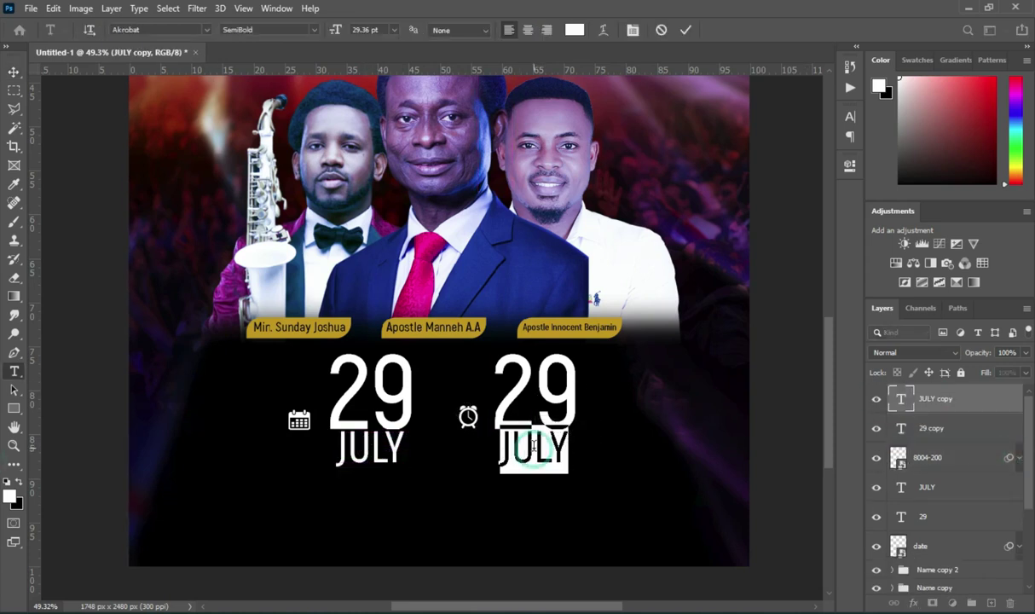
pyautogui.write('PM')
pyautogui.click(685, 30)
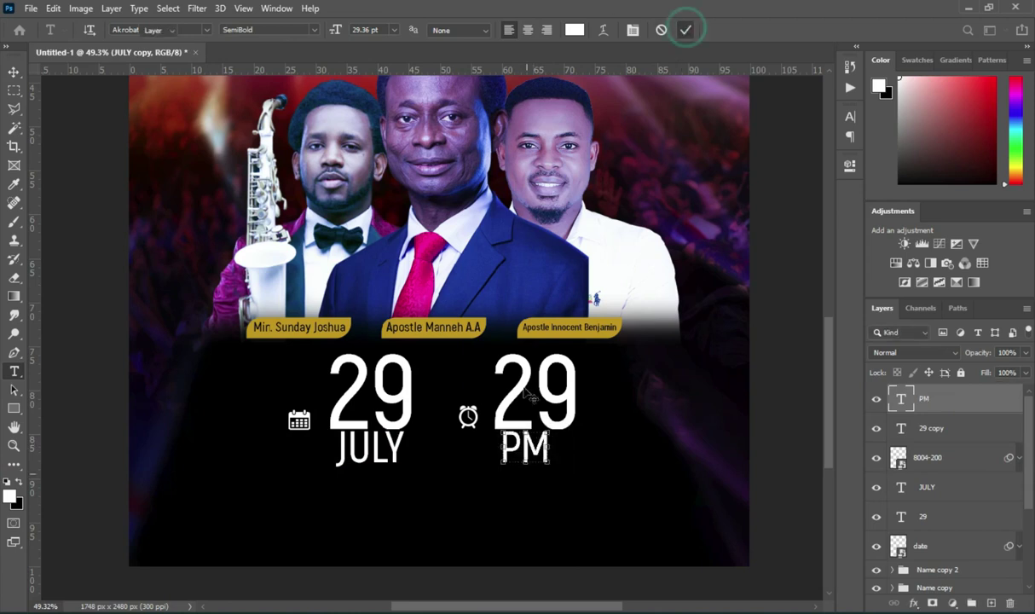
pyautogui.press('v')
# Step: Change the text of the second 29 to 10
pyautogui.click(536, 369)
pyautogui.doubleClick(546, 388)
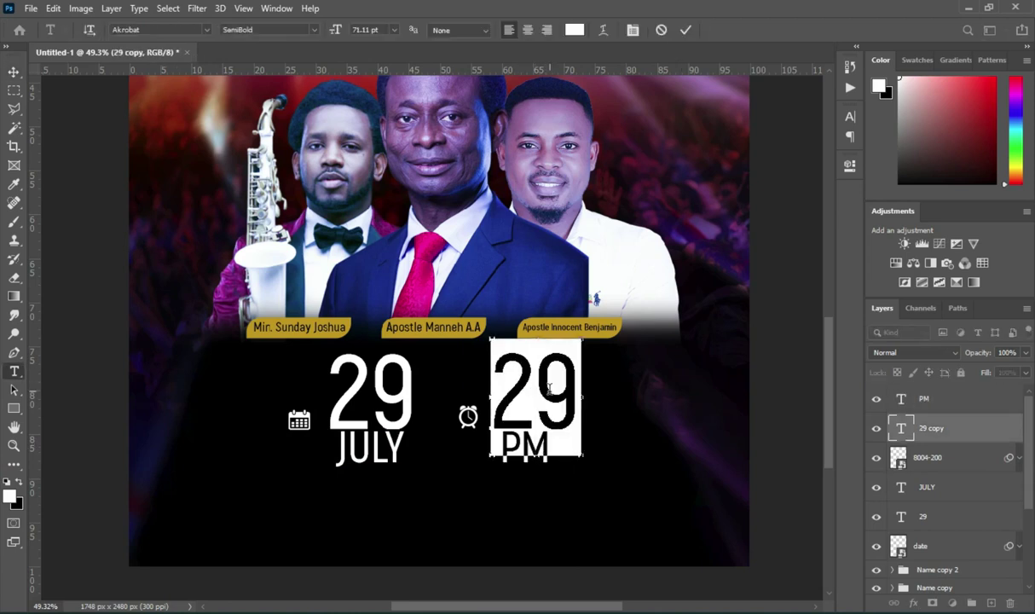
pyautogui.write('10')
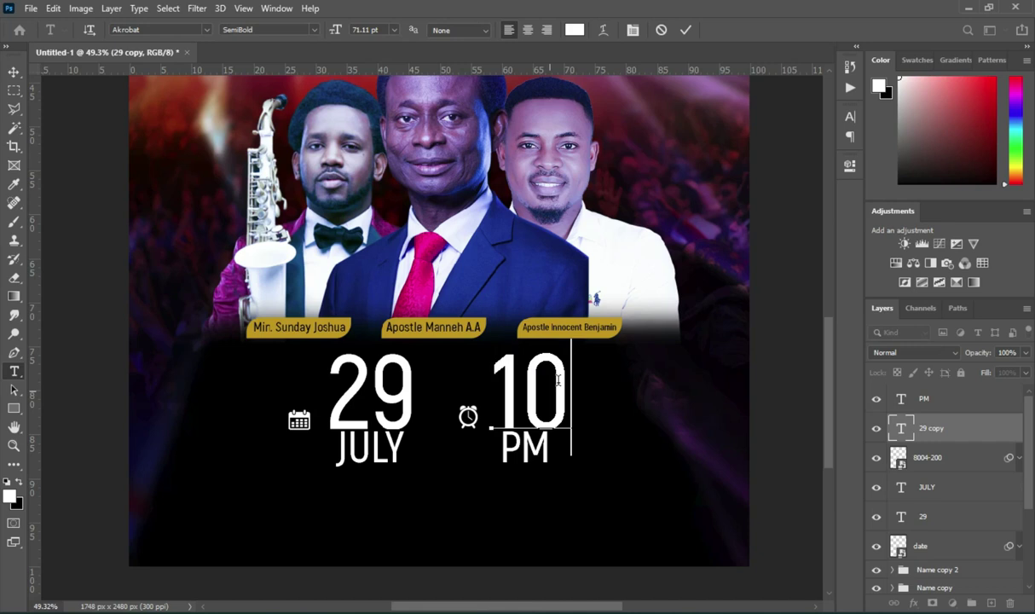
pyautogui.click(686, 30)
pyautogui.press('v')
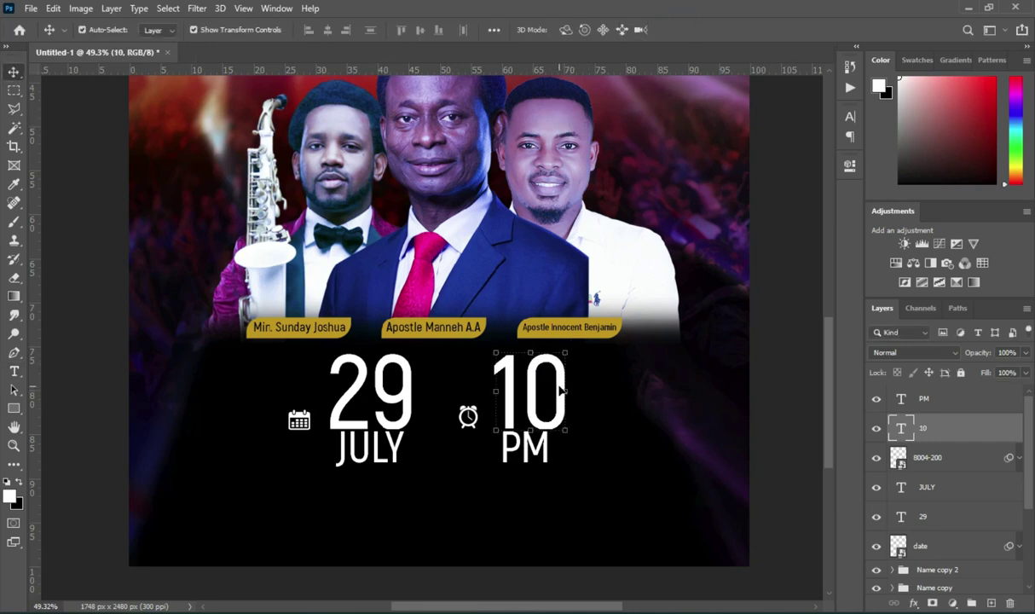
# Step: Scale PM to about 115% with Free Transform and center it directly beneath the 10
pyautogui.click(531, 452)
pyautogui.hotkey('ctrl', 't')
pyautogui.moveTo(551, 471); pyautogui.dragTo(563, 483)
pyautogui.moveTo(539, 437); pyautogui.dragTo(541, 448)
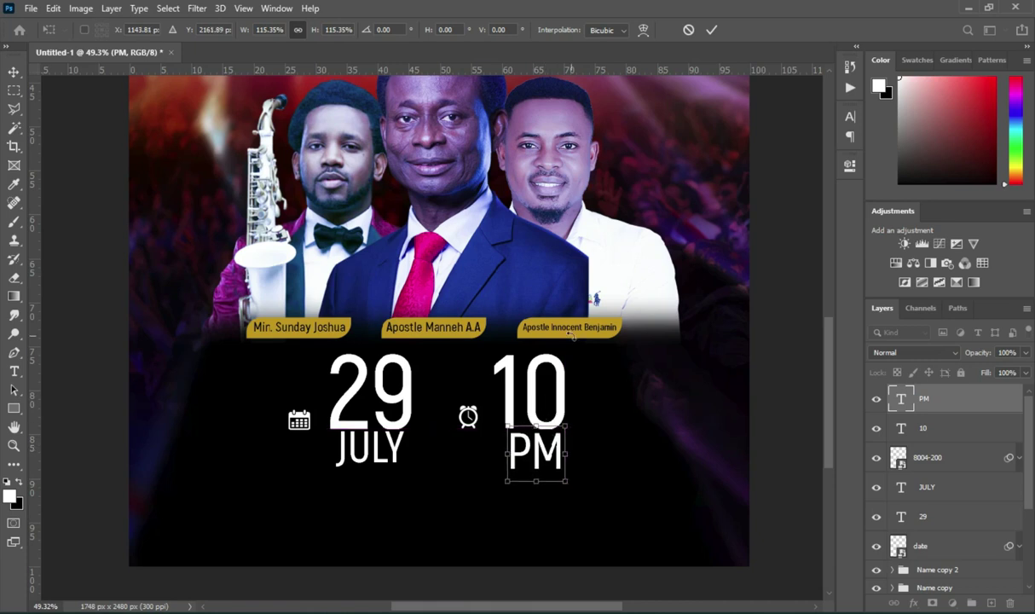
pyautogui.press('Left')
pyautogui.press('Left')
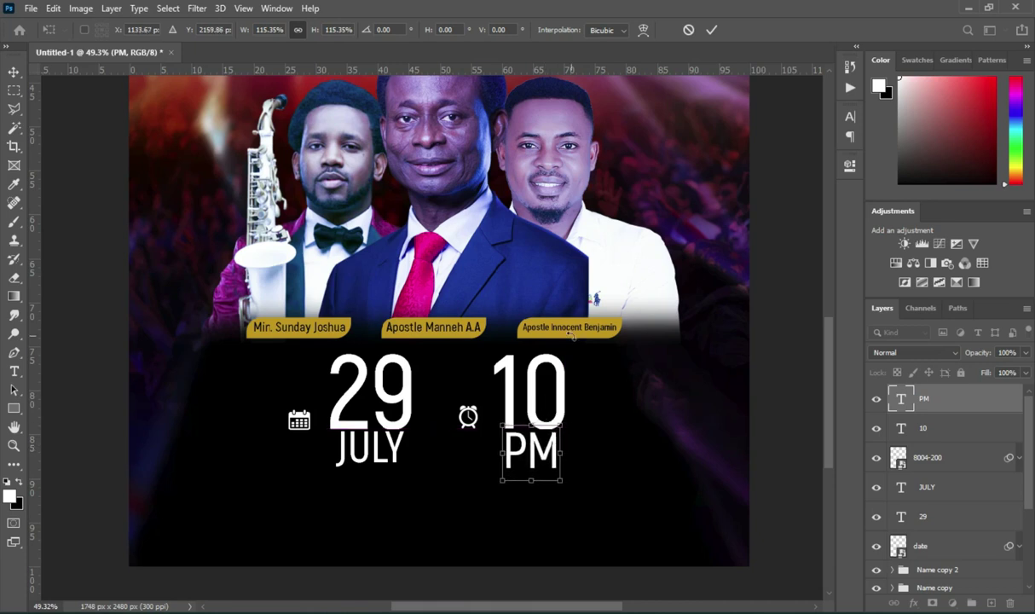
pyautogui.press('Left')
pyautogui.press('Up')
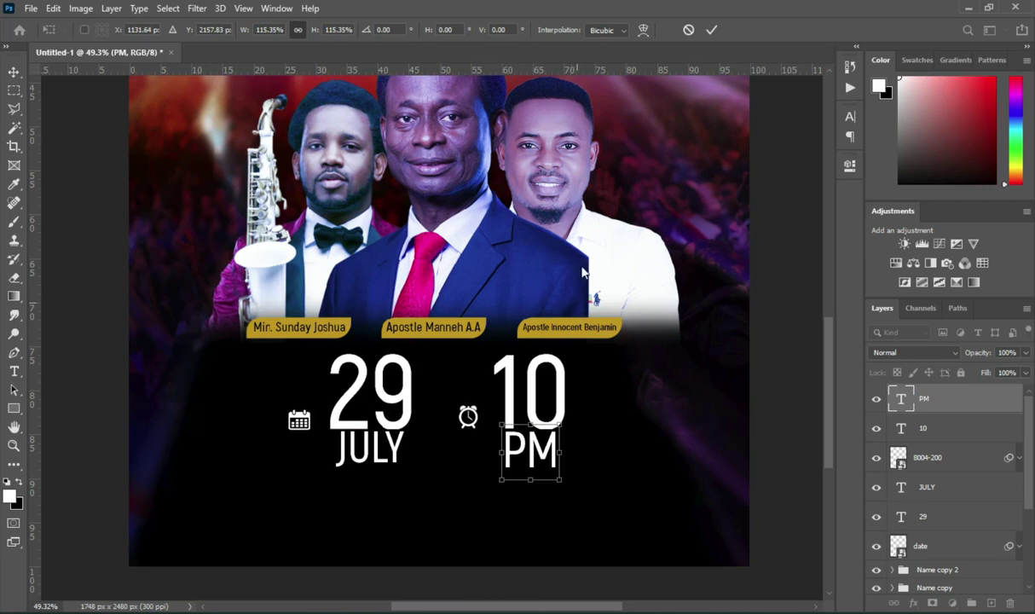
pyautogui.click(712, 31)
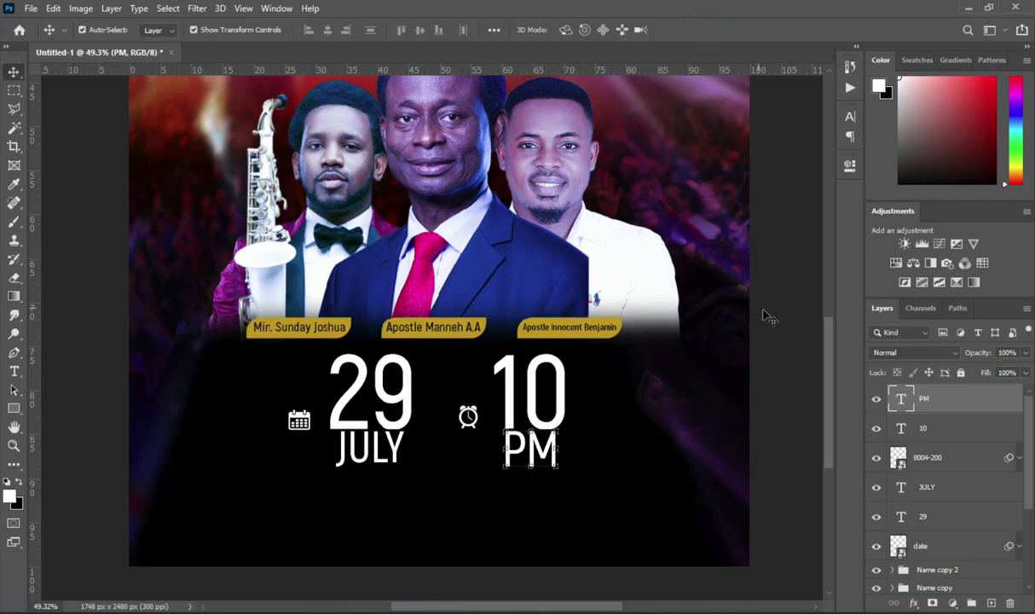
# Step: Group all the date and time text and icon layers and name the group Date/Time
pyautogui.click(733, 299)
pyautogui.hotkey('ctrl', '-')
pyautogui.hotkey('ctrl', '-')
pyautogui.click(939, 399)
pyautogui.keyDown('shift'); pyautogui.click(946, 545); pyautogui.keyUp('shift')
pyautogui.hotkey('ctrl', 'g')
pyautogui.doubleClick(931, 393)
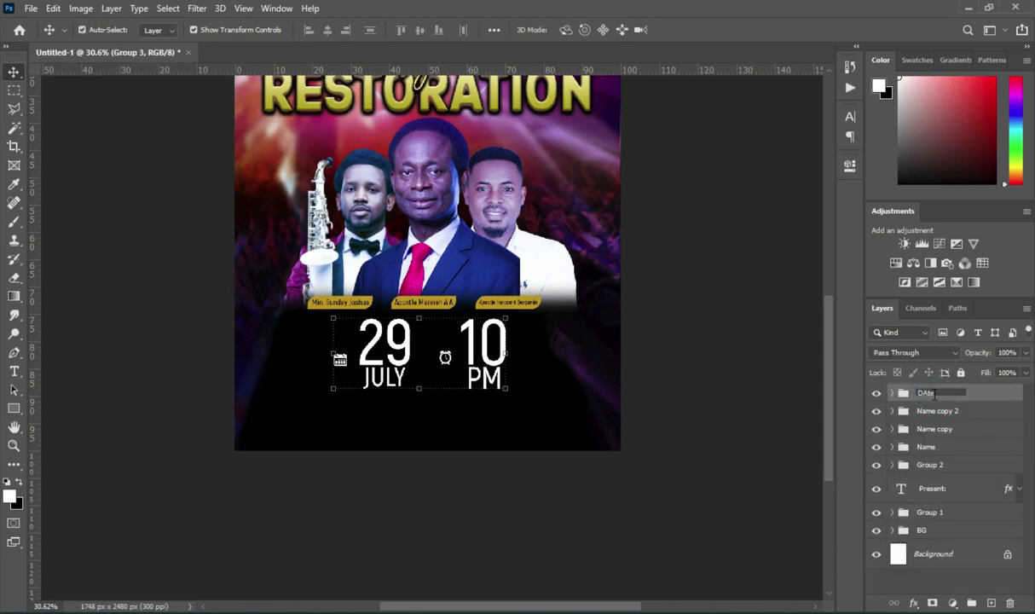
pyautogui.write('Date/Time')
pyautogui.press('Return')
pyautogui.rightClick(746, 326)
pyautogui.click(697, 293)
# Step: Switch to File Explorer and select google-location-icon-16 in the CROSS OVER FLYER DESIGN TUTORIAL folder
pyautogui.scroll(1, 424, 362)
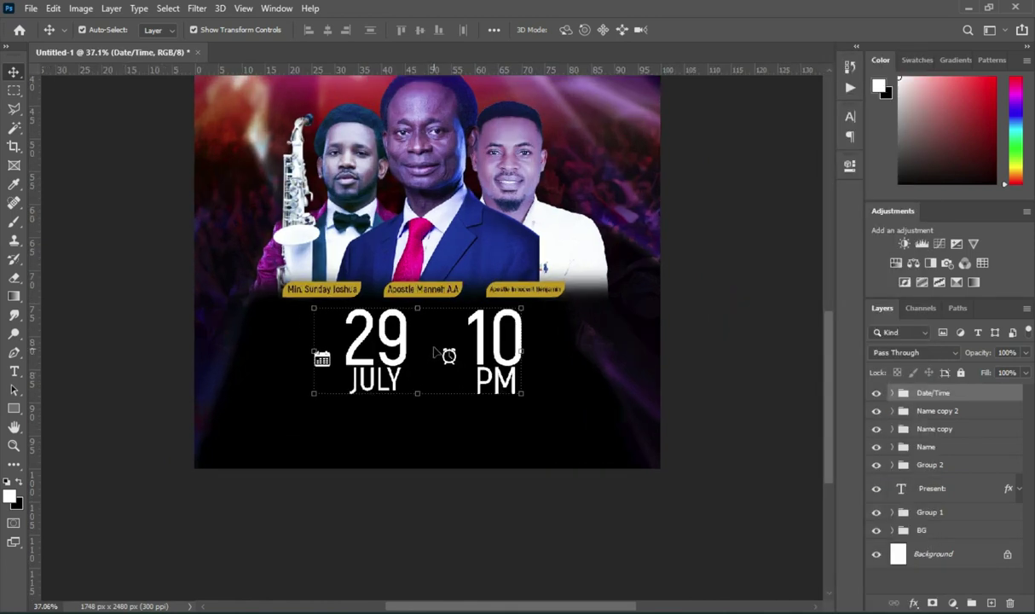
pyautogui.scroll(1, 435, 352)
pyautogui.hotkey('alt', 'Tab')
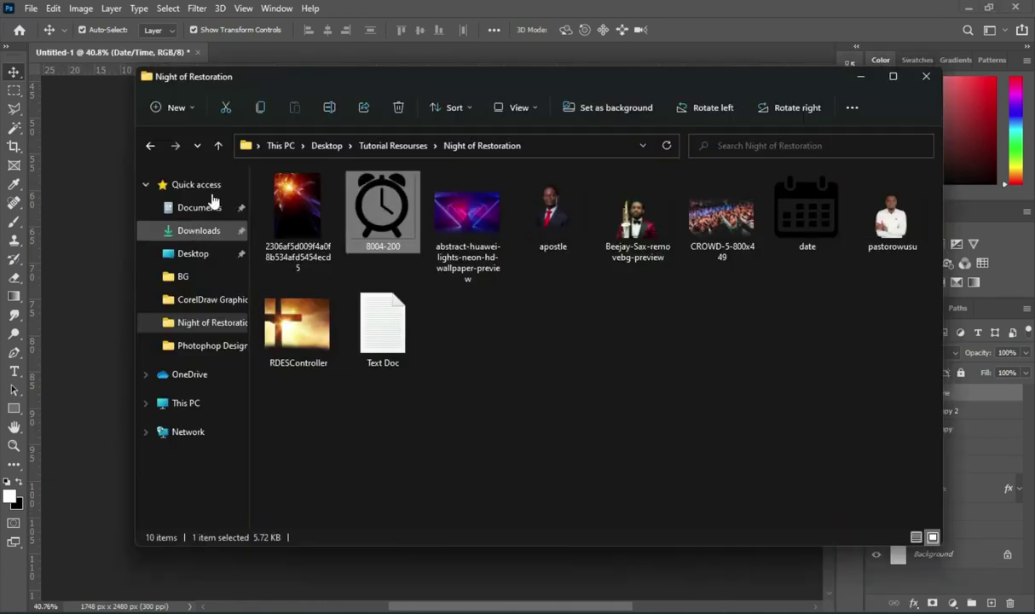
pyautogui.click(218, 146)
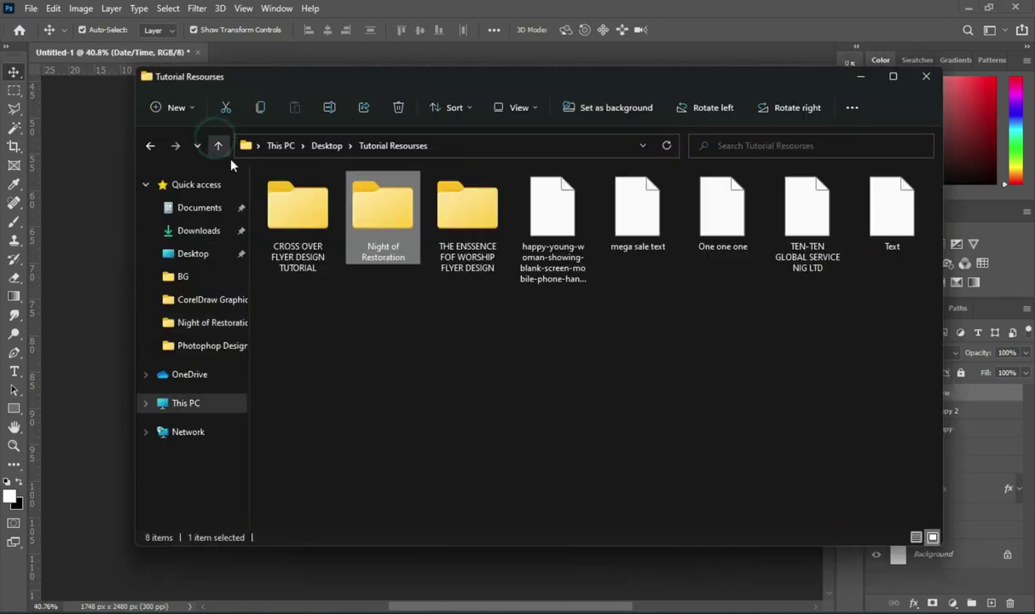
pyautogui.doubleClick(299, 209)
pyautogui.click(720, 212)
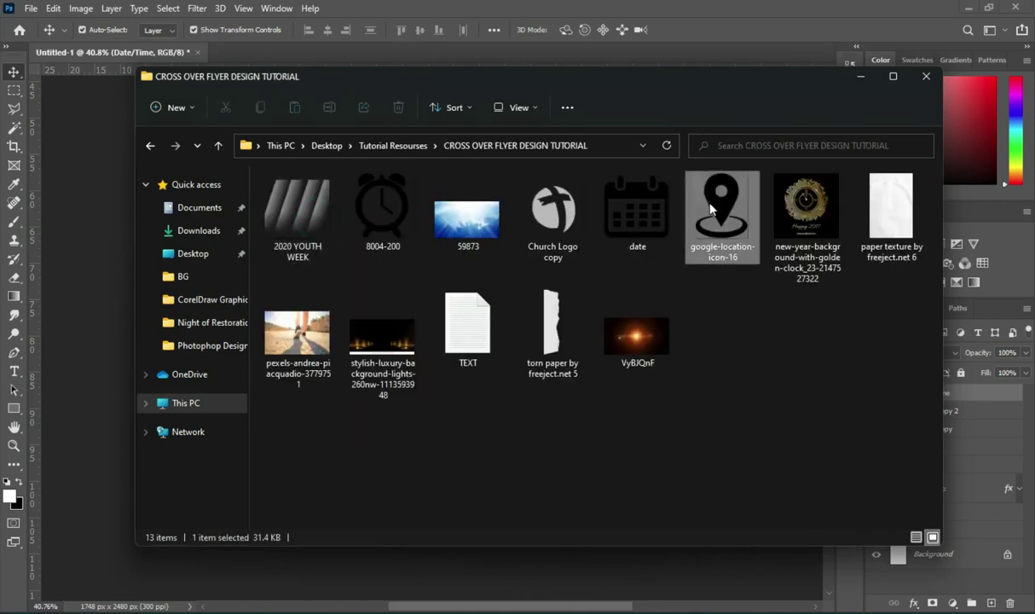
# Step: Place google-location-icon-16 in the flyer, scale it down to icon size and position it below the calendar icon and JULY
pyautogui.moveTo(697, 224); pyautogui.dragTo(115, 300)
pyautogui.moveTo(171, 278); pyautogui.dragTo(461, 278)
pyautogui.moveTo(582, 258); pyautogui.dragTo(308, 431)
pyautogui.scroll(1, 400, 411)
pyautogui.scroll(3, 401, 412)
pyautogui.moveTo(317, 363); pyautogui.dragTo(285, 418)
pyautogui.click(688, 29)
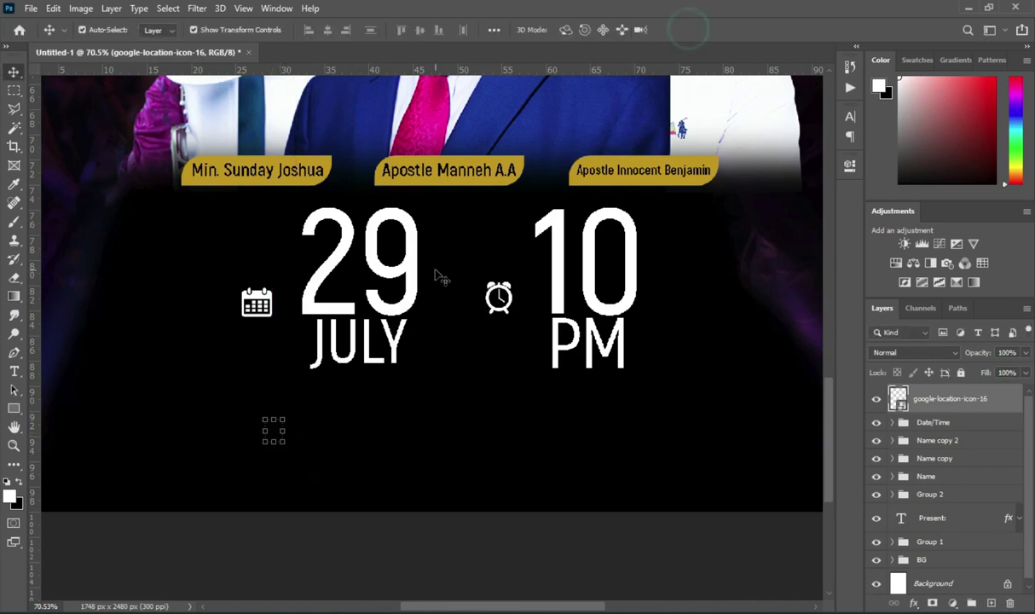
# Step: Turn the location icon white with Hue/Saturation at lightness +100 and scale it down slightly to about 0.73%
pyautogui.hotkey('ctrl', 'u')
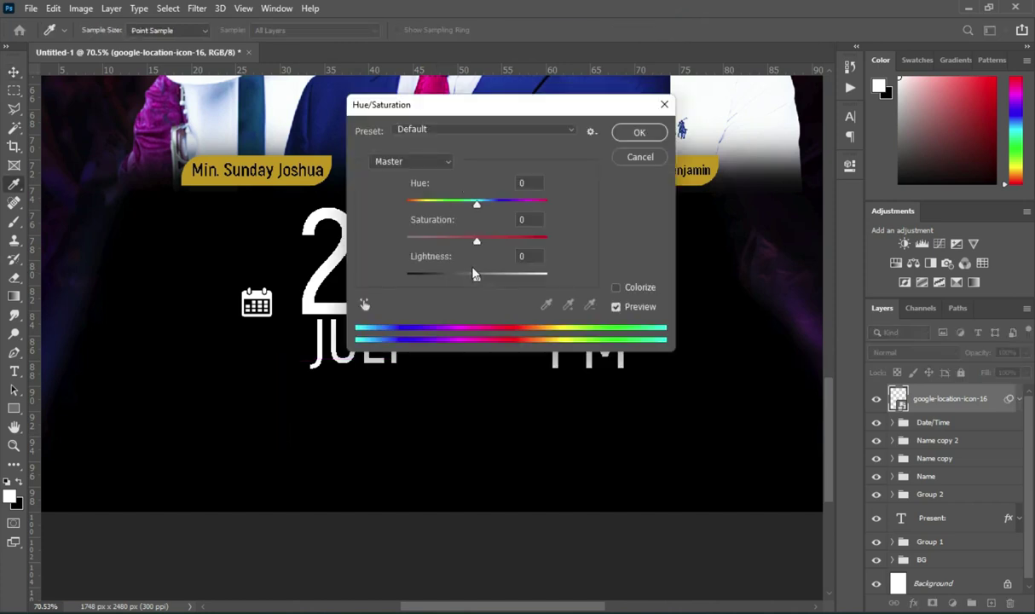
pyautogui.moveTo(475, 275); pyautogui.dragTo(599, 274)
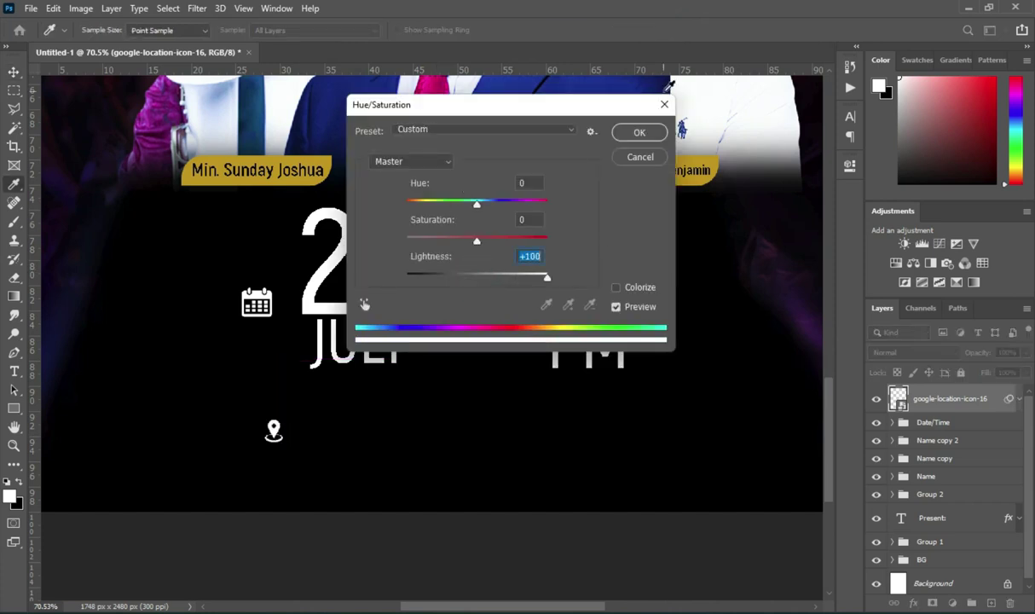
pyautogui.click(640, 132)
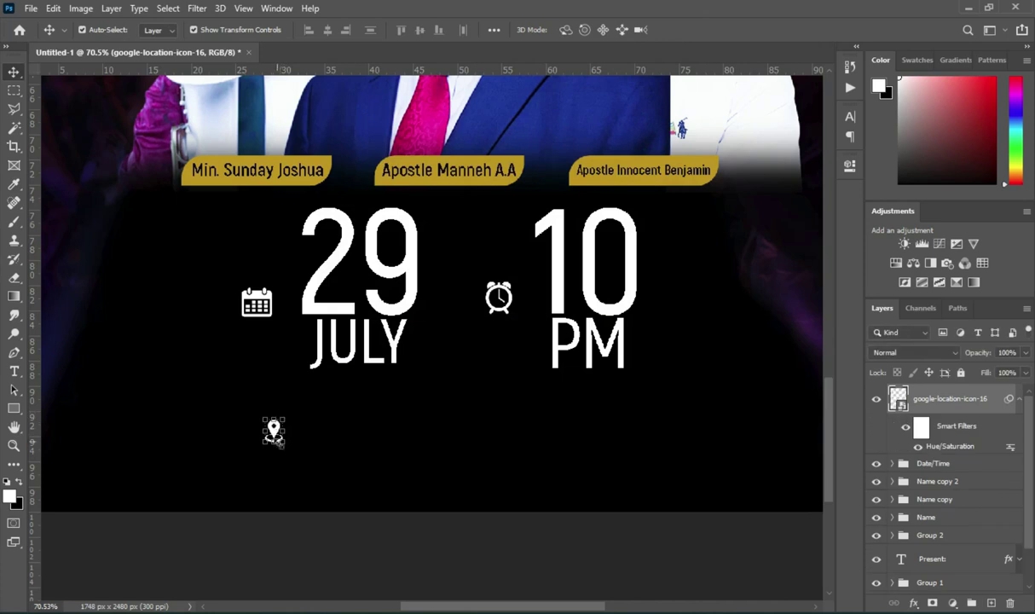
pyautogui.hotkey('ctrl', 't')
pyautogui.moveTo(284, 444); pyautogui.dragTo(280, 437)
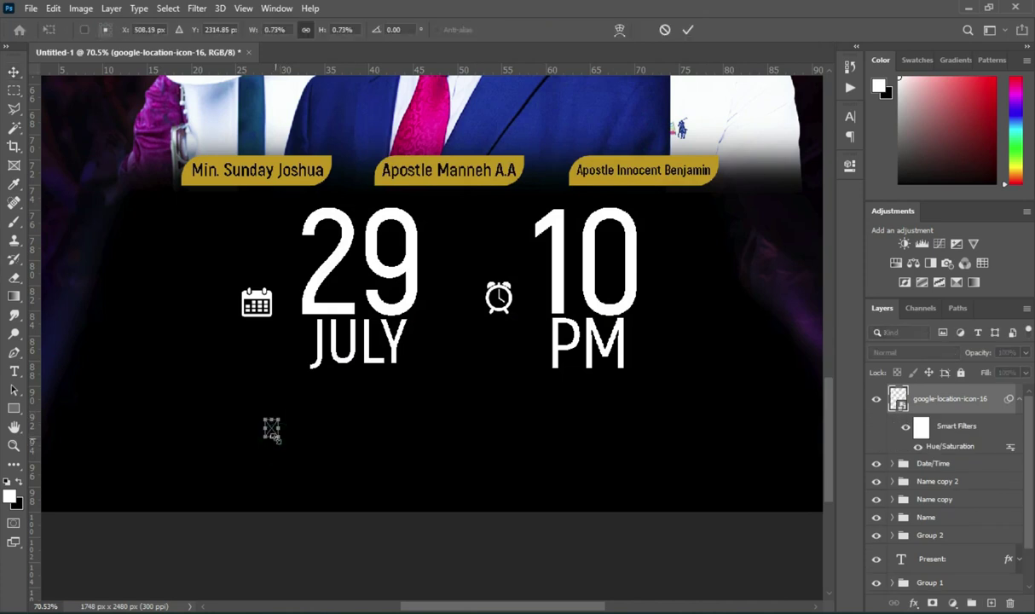
pyautogui.click(689, 30)
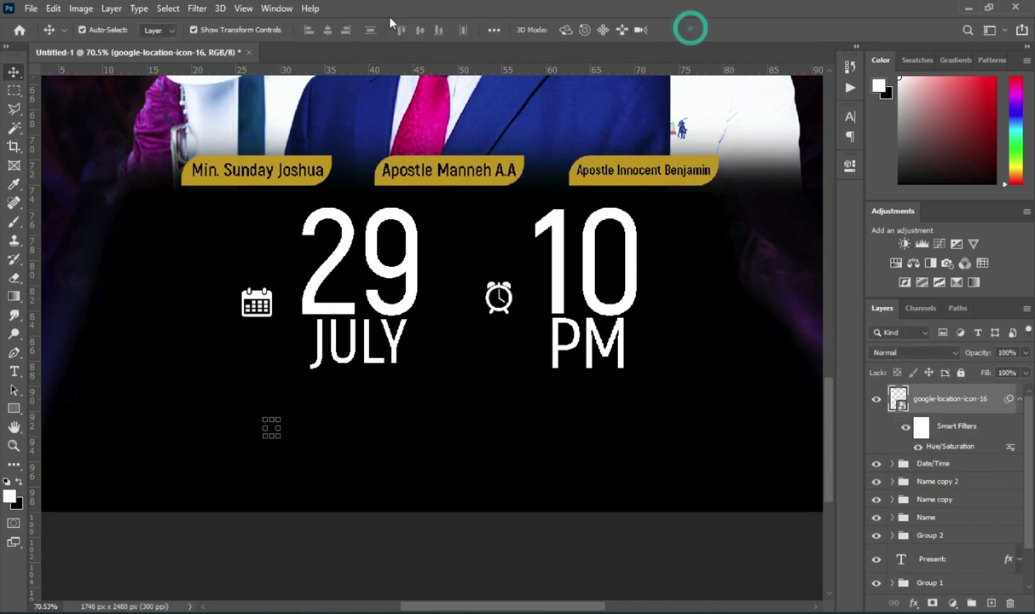
# Step: Switch to the Text Doc in Notepad and copy the line ASSEMBLY OF CHRIST CHURCH AUDITORIAL
pyautogui.hotkey('alt', 'Tab')
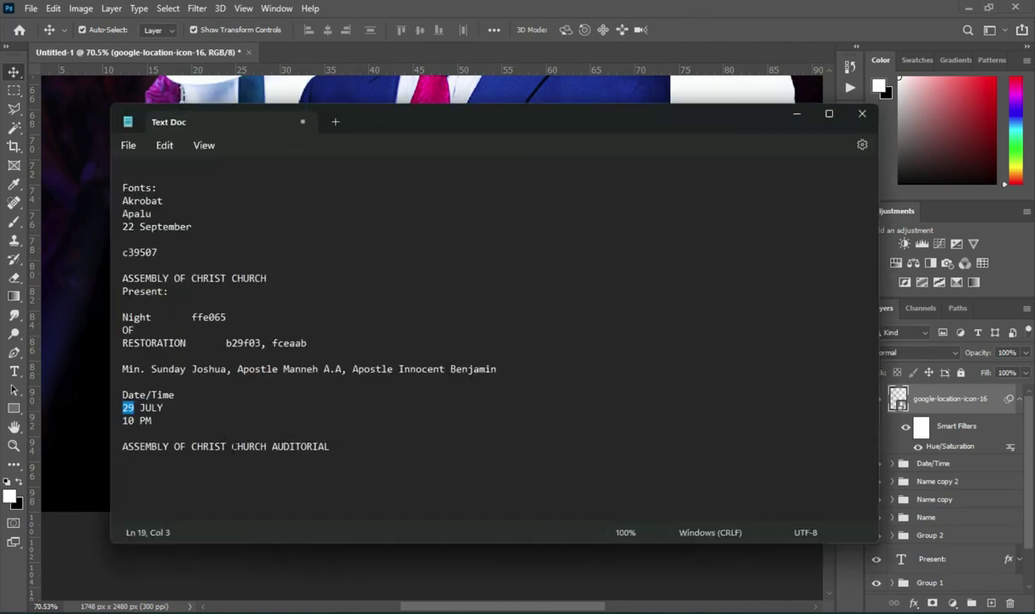
pyautogui.moveTo(122, 446); pyautogui.dragTo(340, 447)
pyautogui.hotkey('ctrl', 'c')
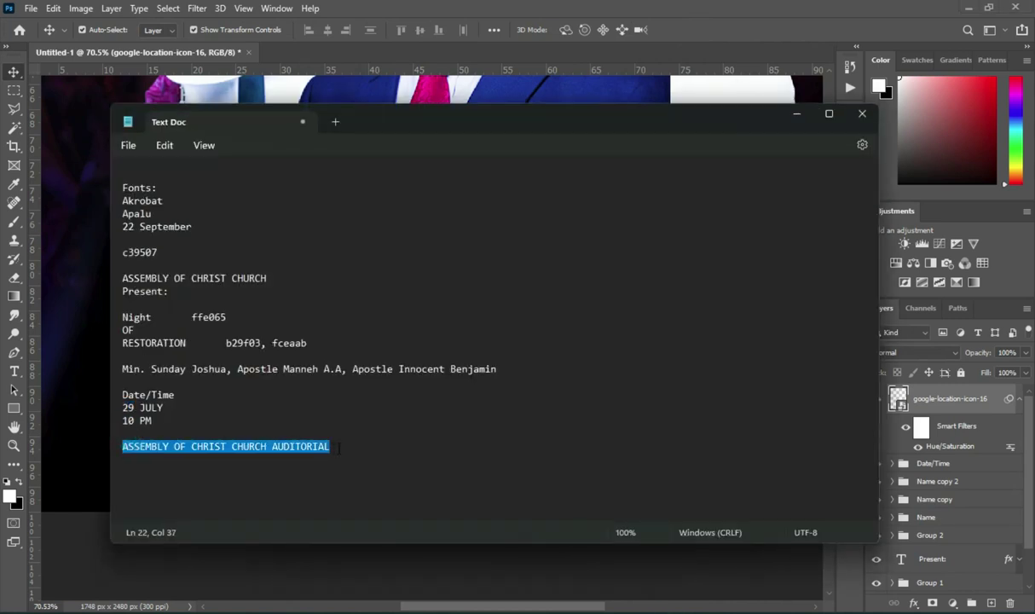
pyautogui.click(797, 113)
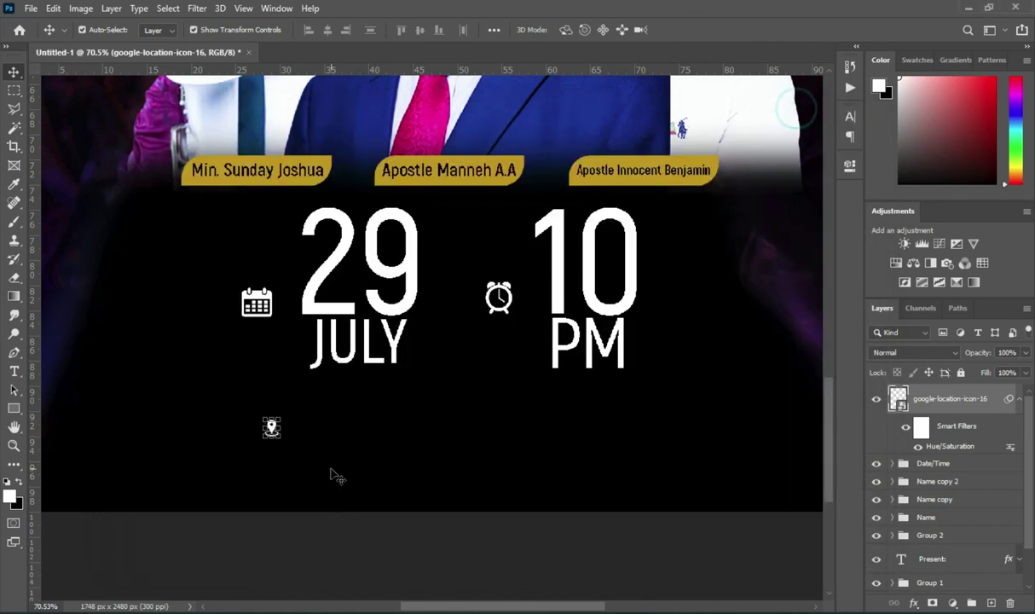
# Step: Add the text ASSEMBLY OF CHRIST CHURCH AUDITORIAL beside the location icon in the flyer
pyautogui.press('t')
pyautogui.click(306, 425)
pyautogui.hotkey('ctrl', 'v')
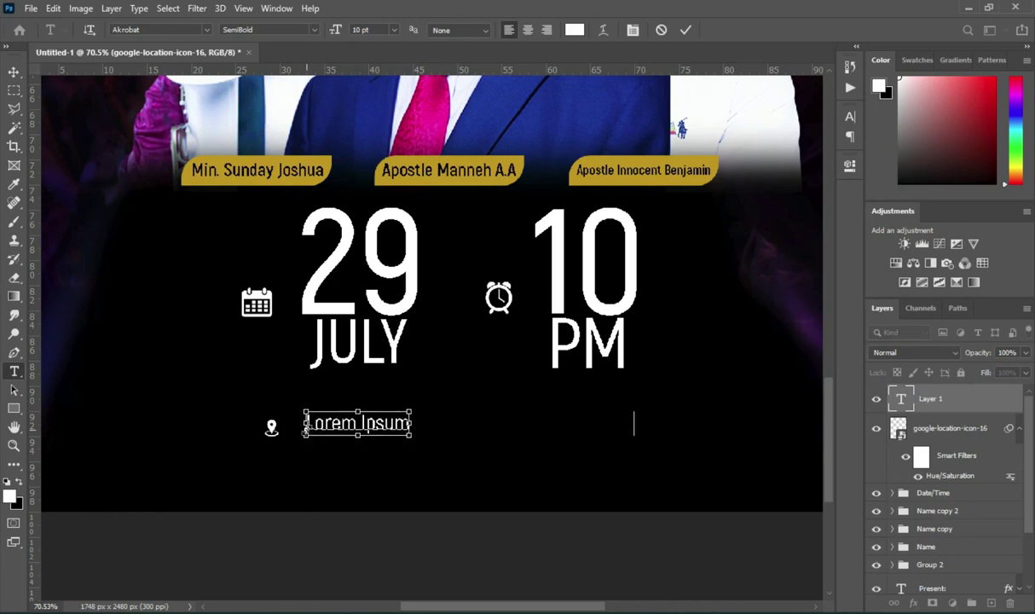
pyautogui.click(684, 31)
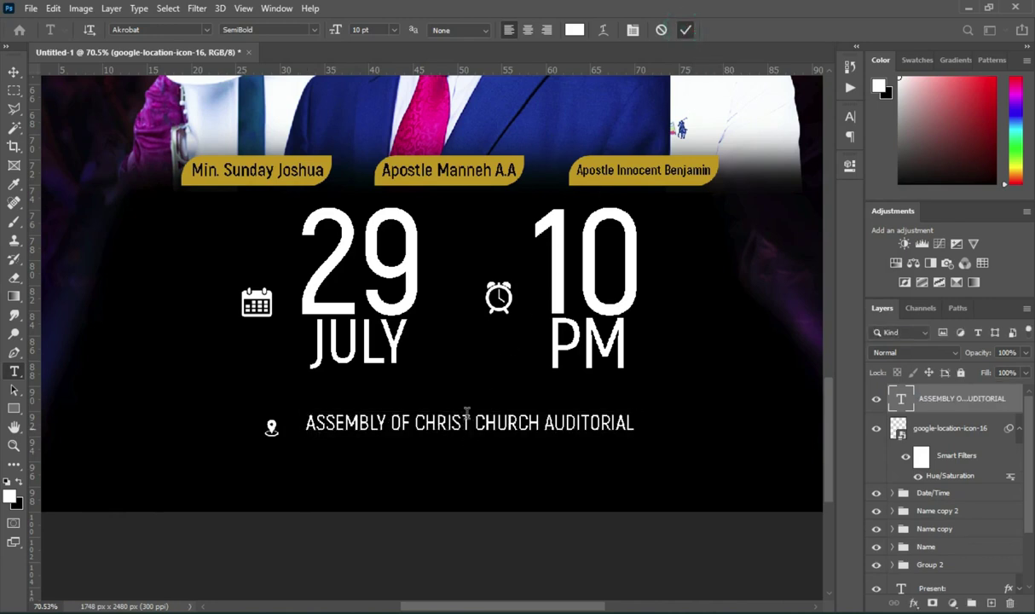
# Step: Align the venue text and location icon on their vertical centers and move the icon close to the start of the text
pyautogui.press('v')
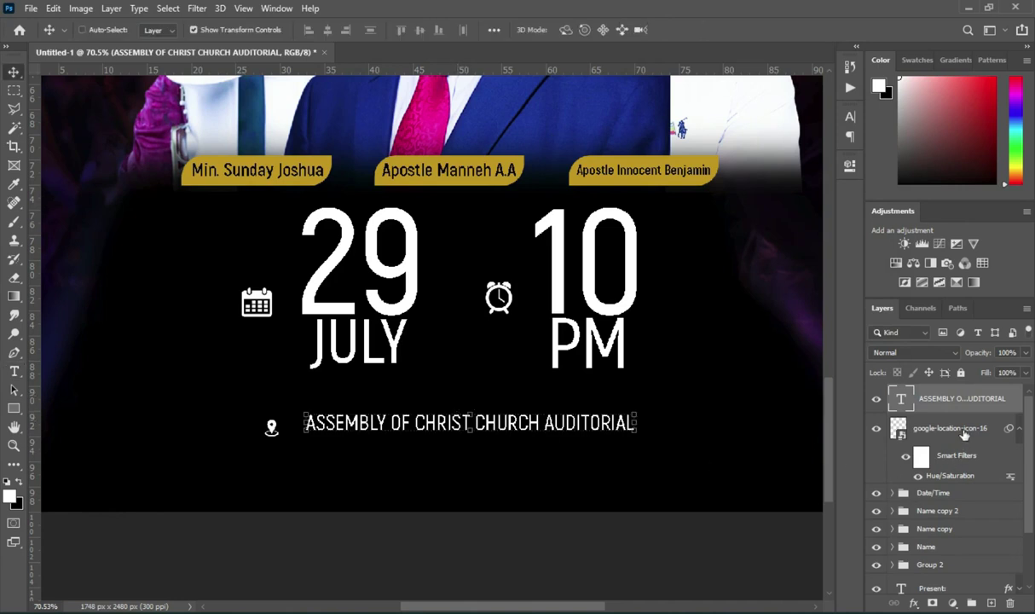
pyautogui.keyDown('shift'); pyautogui.click(965, 431); pyautogui.keyUp('shift')
pyautogui.click(420, 30)
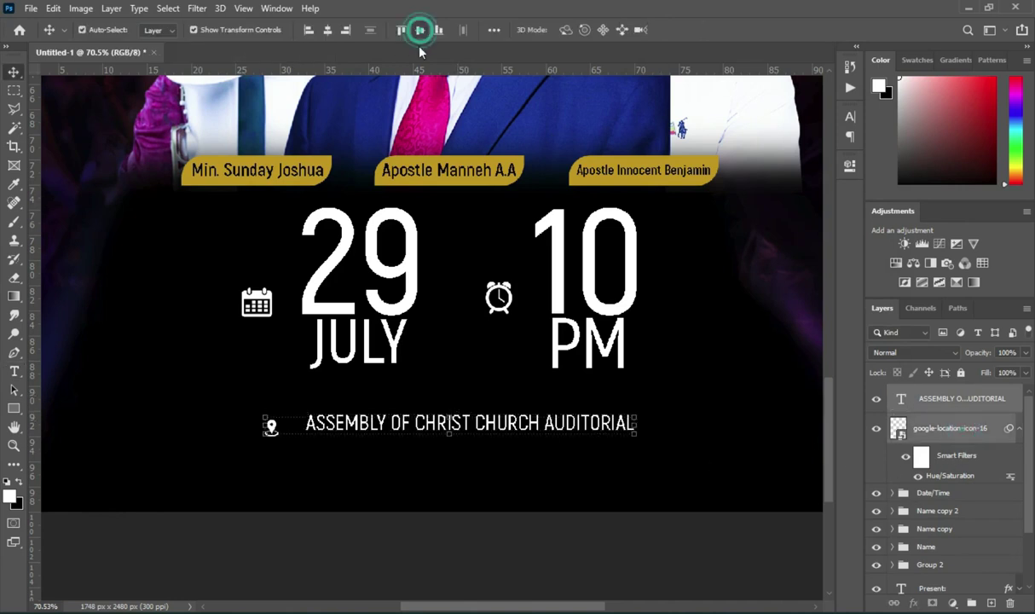
pyautogui.click(460, 552)
pyautogui.moveTo(271, 427); pyautogui.dragTo(290, 429)
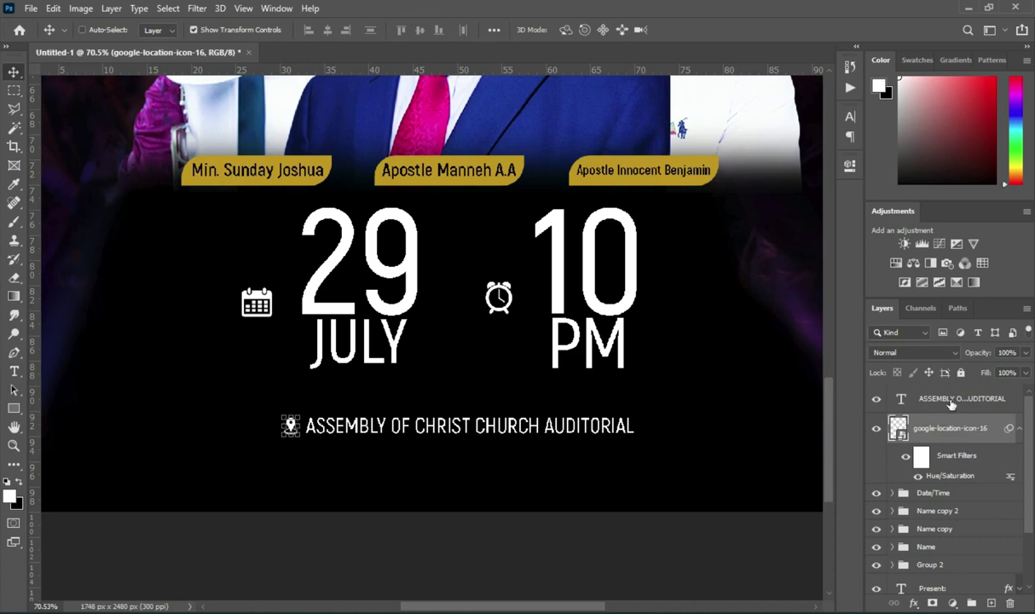
# Step: Group the location icon and venue text layers and name the group Location
pyautogui.keyDown('shift'); pyautogui.click(951, 400); pyautogui.keyUp('shift')
pyautogui.hotkey('ctrl', 'g')
pyautogui.doubleClick(930, 394)
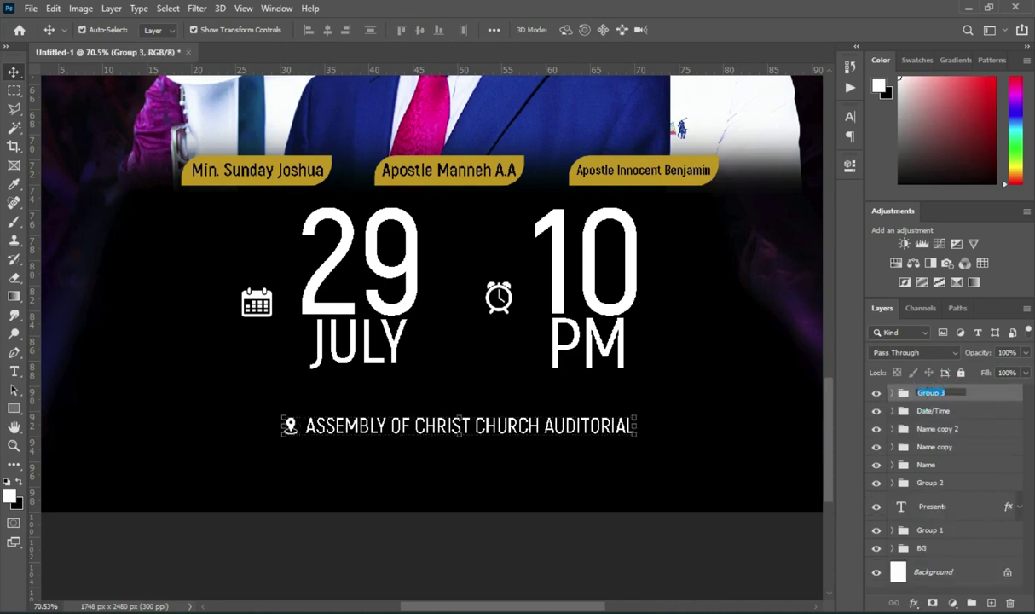
pyautogui.write('Location')
pyautogui.press('Return')
# Step: Center the Location group and the Date/Time group horizontally on the canvas
pyautogui.hotkey('ctrl', 'a')
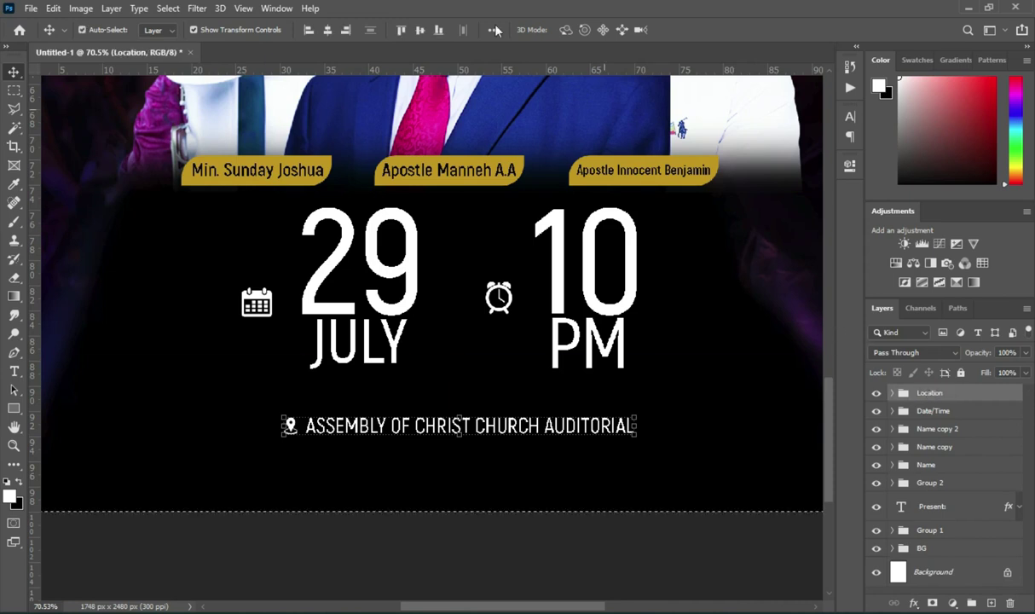
pyautogui.click(328, 31)
pyautogui.hotkey('ctrl', 'd')
pyautogui.click(925, 412)
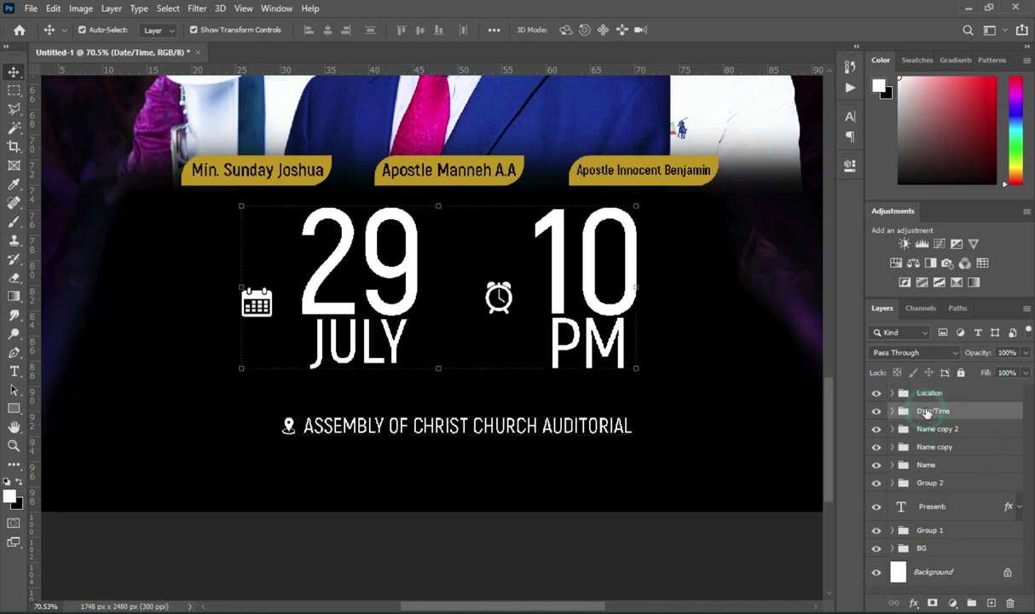
pyautogui.hotkey('ctrl', 'a')
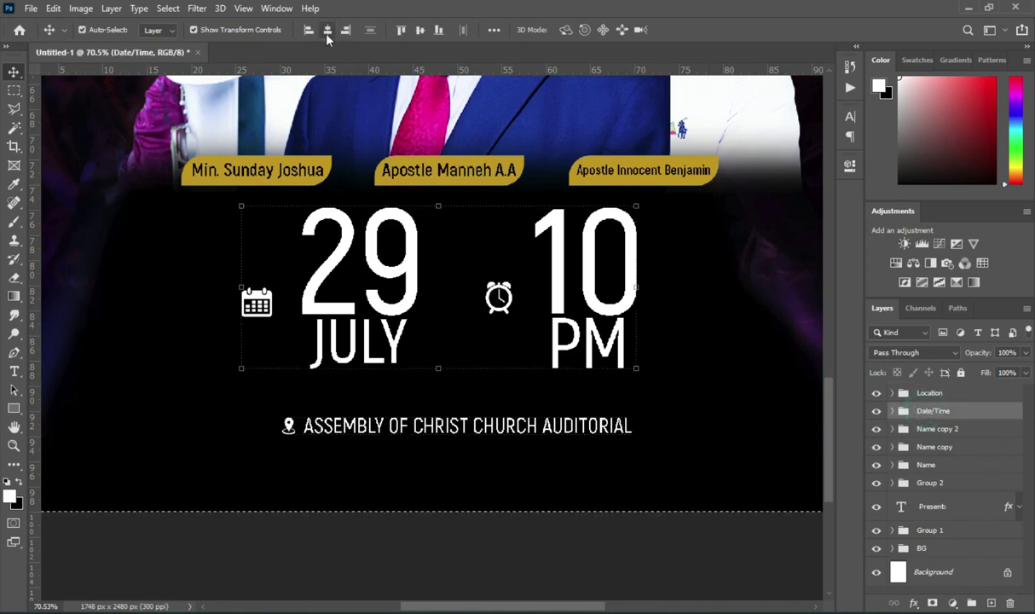
pyautogui.click(328, 30)
pyautogui.hotkey('ctrl', 'd')
# Step: Nudge the Date/Time group slightly down, away from the minister name labels
pyautogui.hotkey('ctrl', '0')
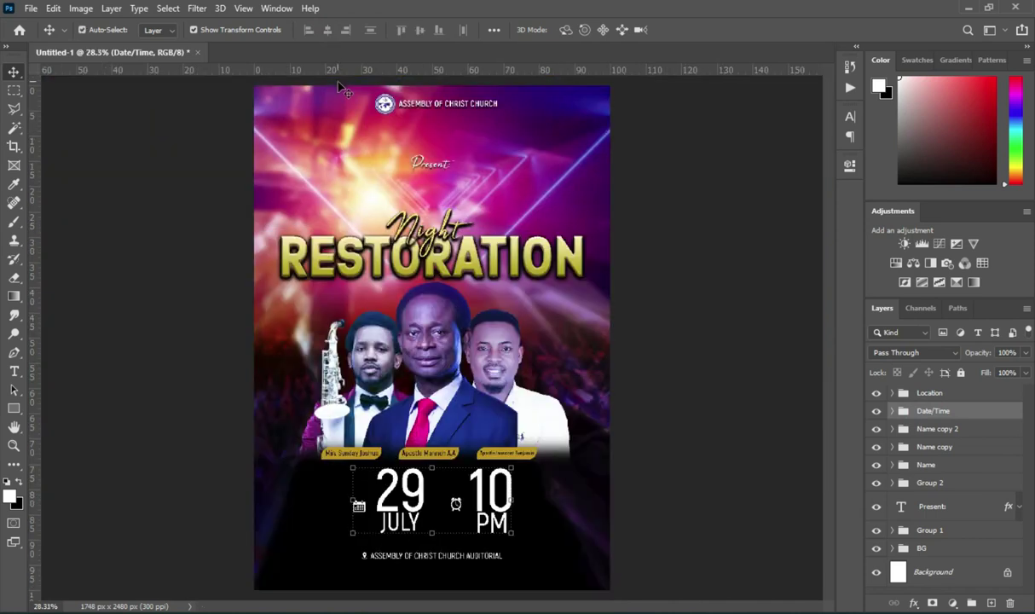
pyautogui.press('Down')
pyautogui.press('Down')
pyautogui.press('Down')
pyautogui.press('Down')
pyautogui.press('Down')
pyautogui.press('Down')
pyautogui.press('Down')
pyautogui.press('Down')
pyautogui.press('Down')
pyautogui.press('Down')
pyautogui.press('Down')
pyautogui.press('Down')
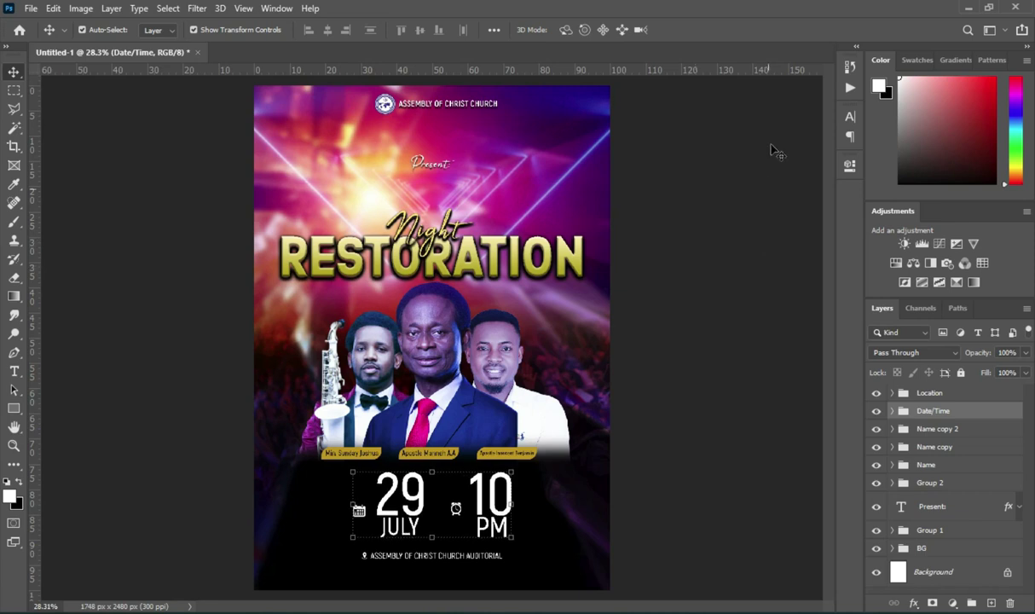
# Step: Scale the Location group to about 131.5% with Free Transform and center it horizontally on the canvas
pyautogui.click(932, 392)
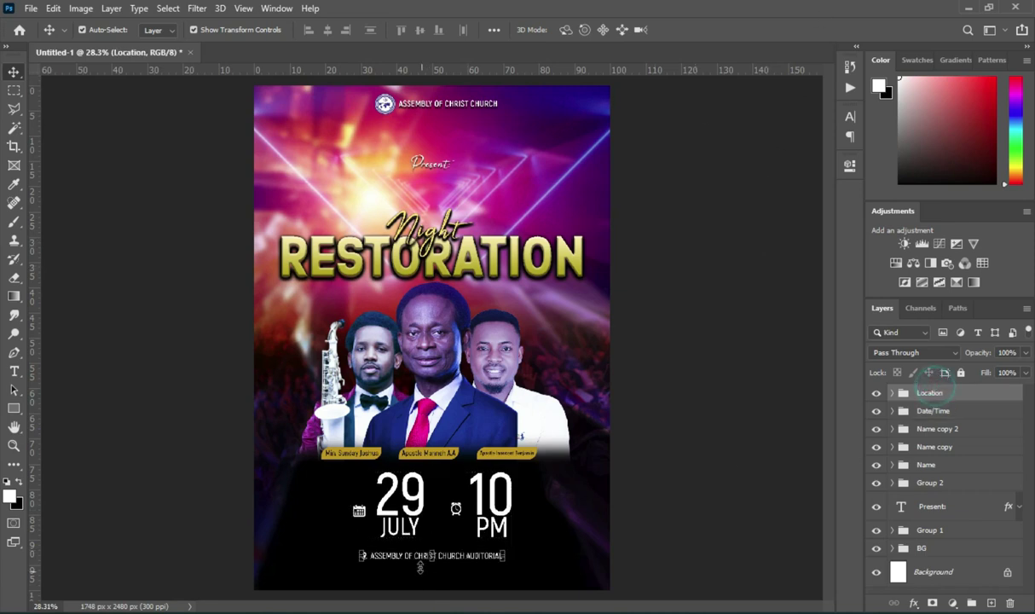
pyautogui.hotkey('ctrl', 't')
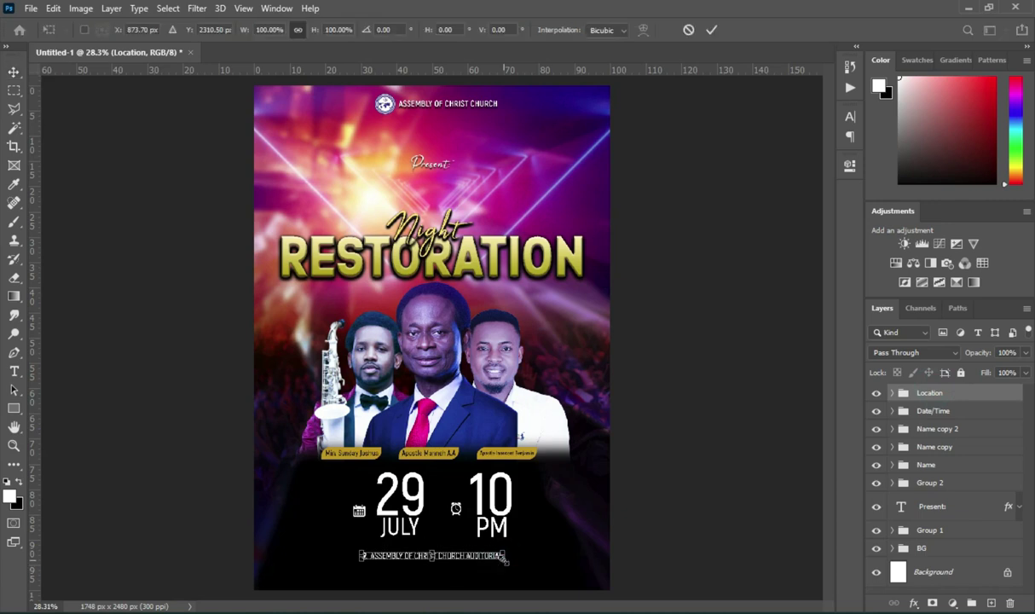
pyautogui.moveTo(506, 561); pyautogui.dragTo(549, 566)
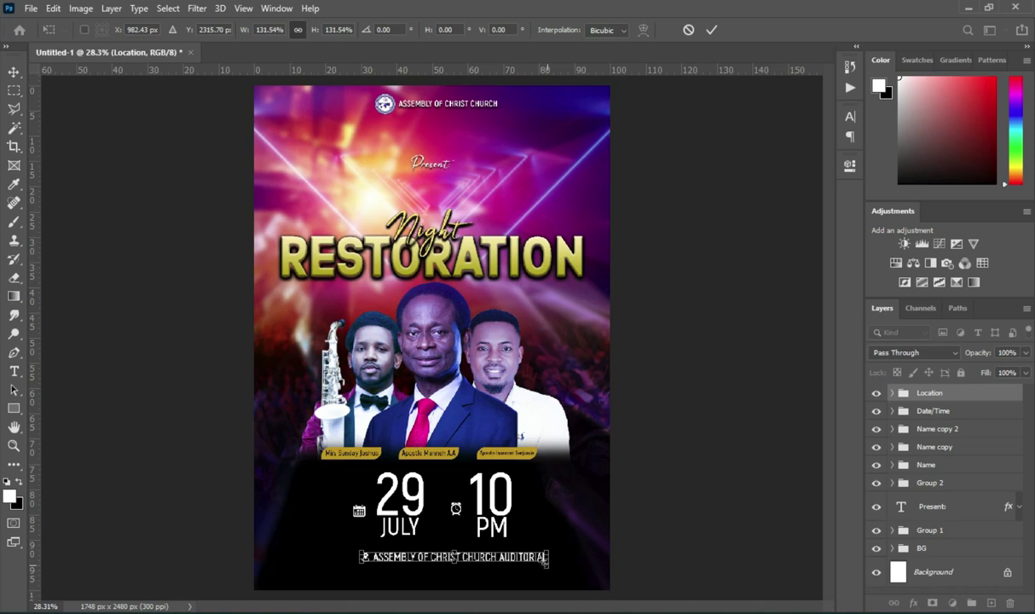
pyautogui.click(713, 31)
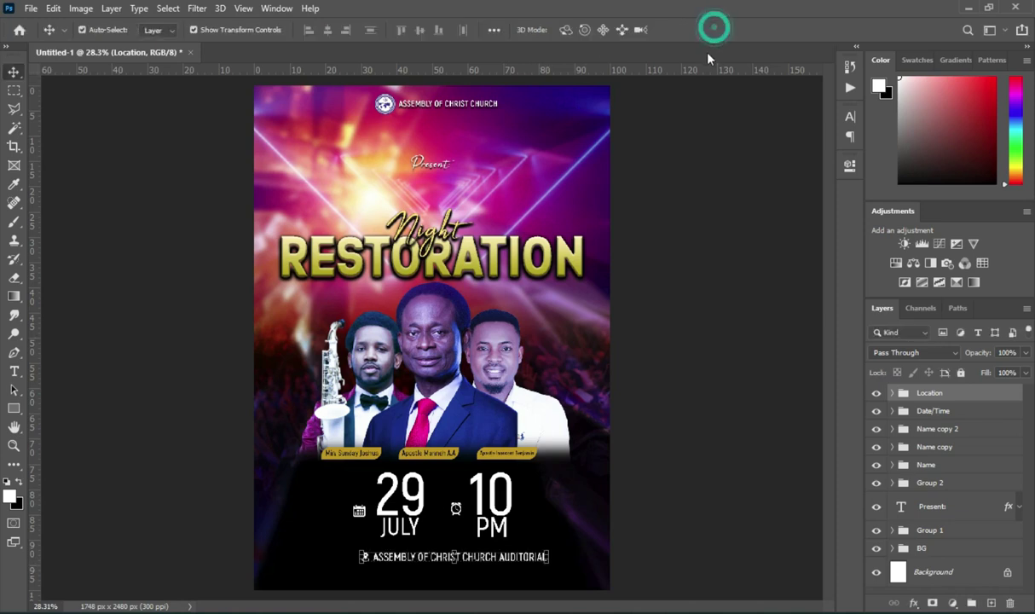
pyautogui.hotkey('ctrl', 'a')
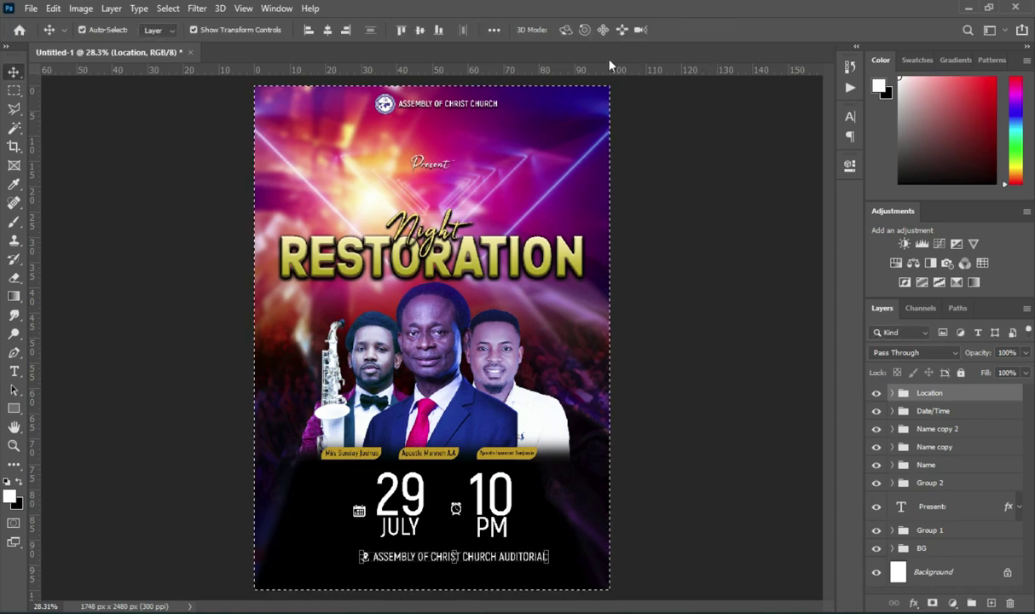
pyautogui.click(328, 30)
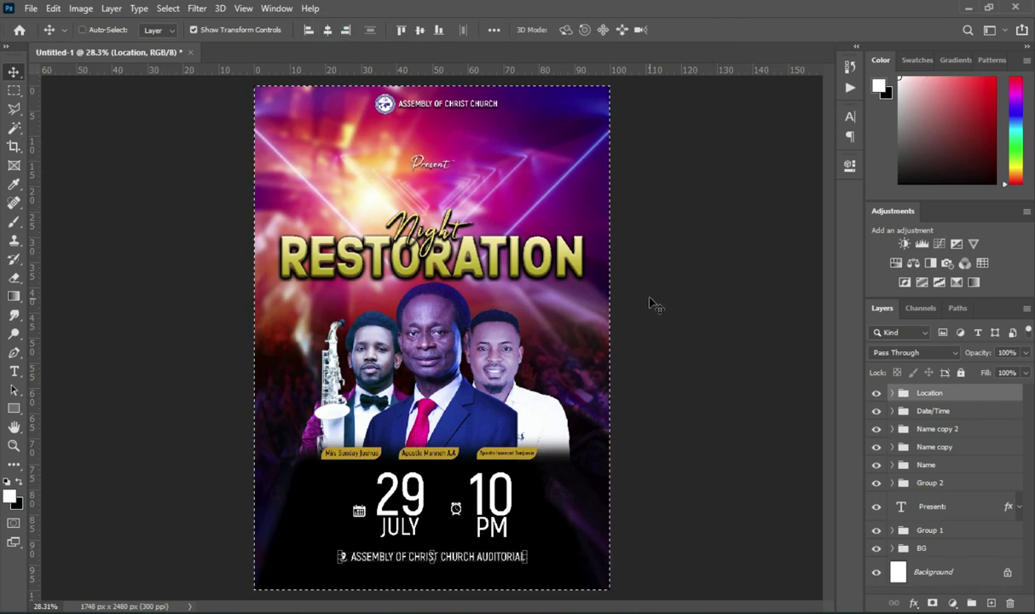
pyautogui.hotkey('ctrl', 'd')
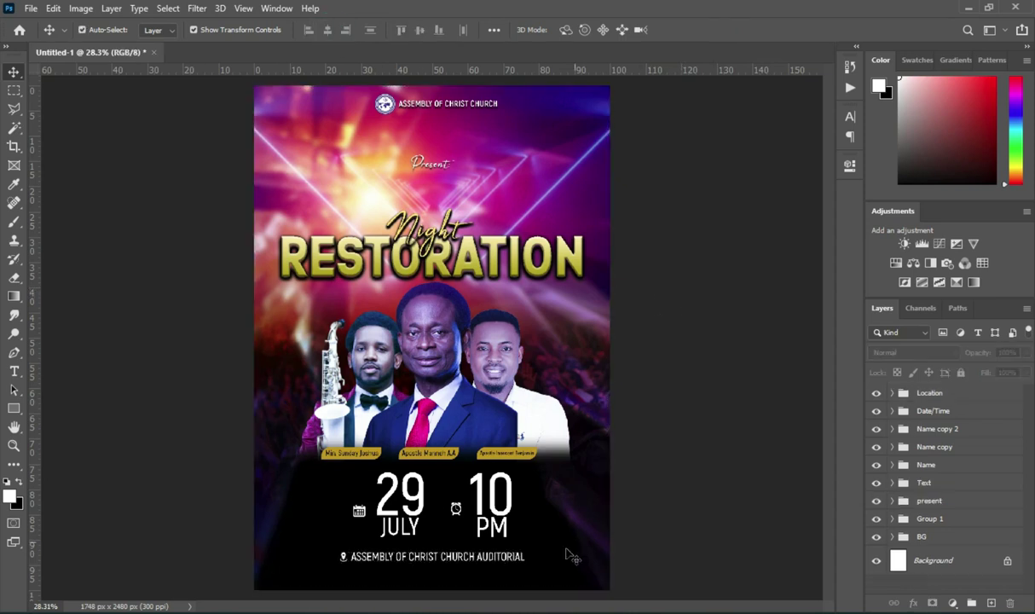
# Step: Draw a white rectangle about 1812 x 108 px across the bottom edge of the flyer, overlapping both sides
pyautogui.scroll(2, 756, 347)
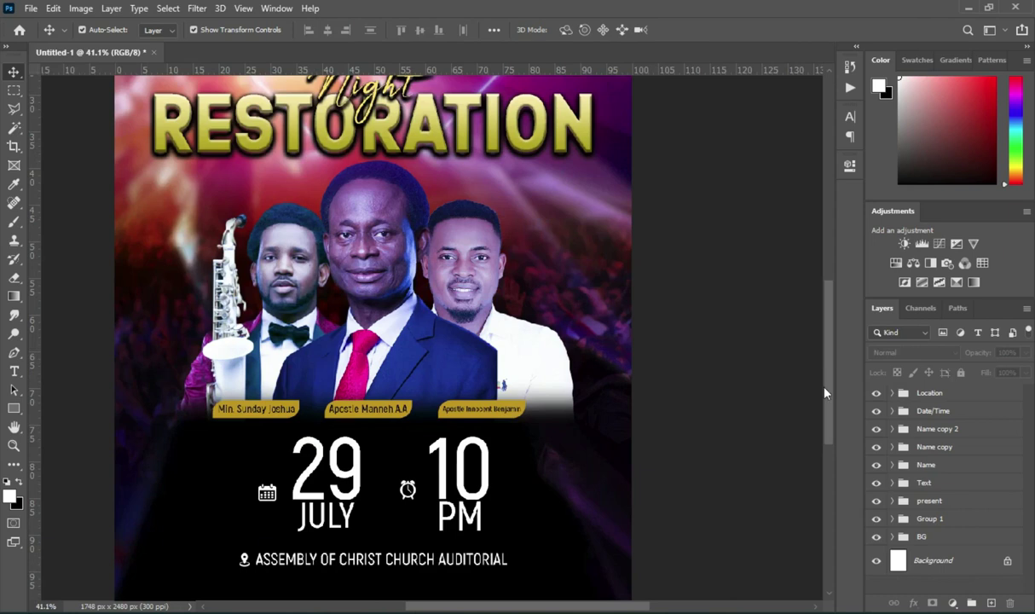
pyautogui.scroll(-3, 825, 393)
pyautogui.click(14, 410)
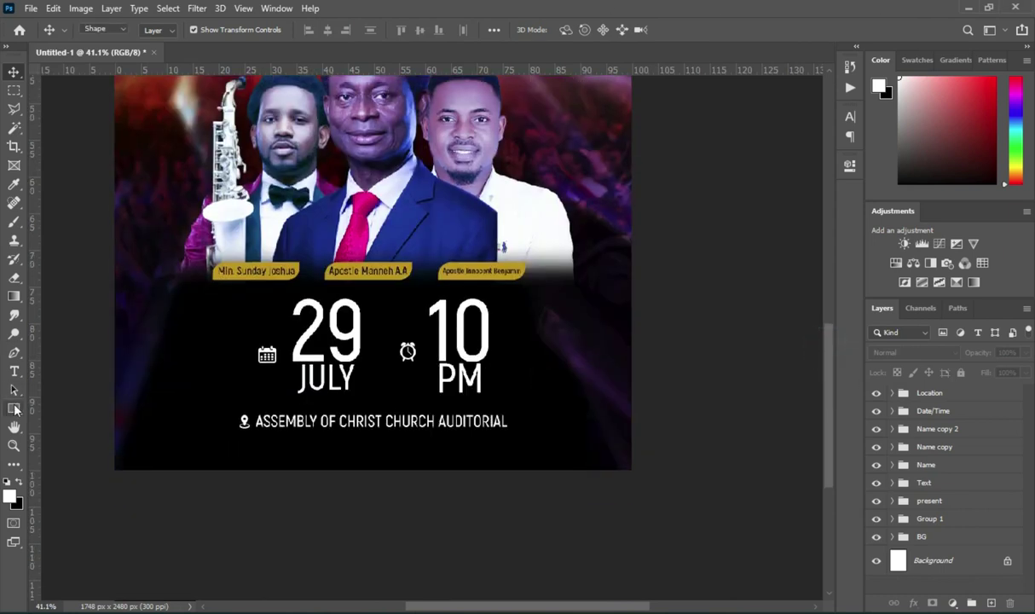
pyautogui.moveTo(105, 447); pyautogui.dragTo(642, 479)
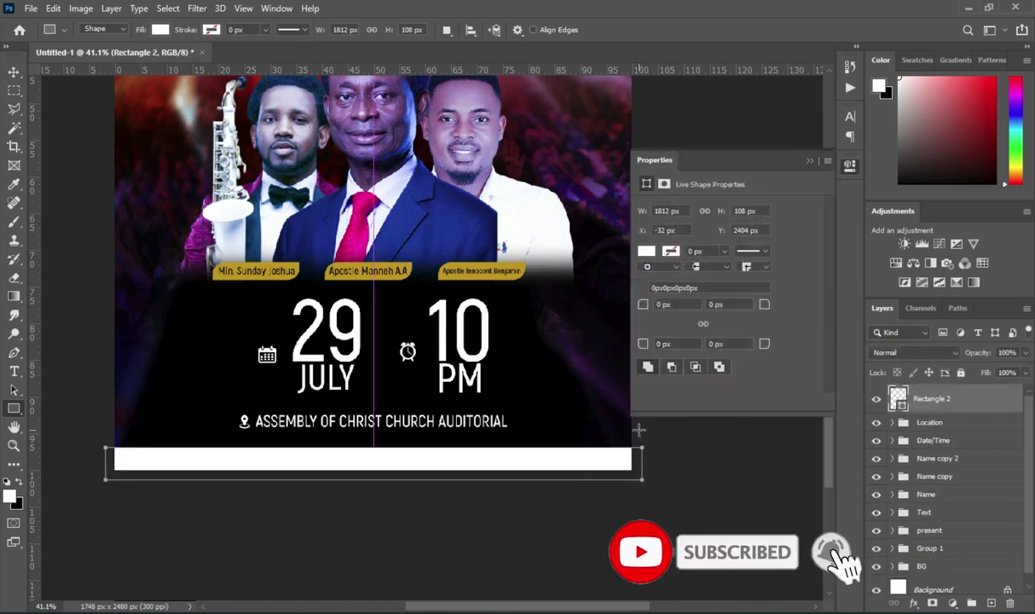
pyautogui.press('v')
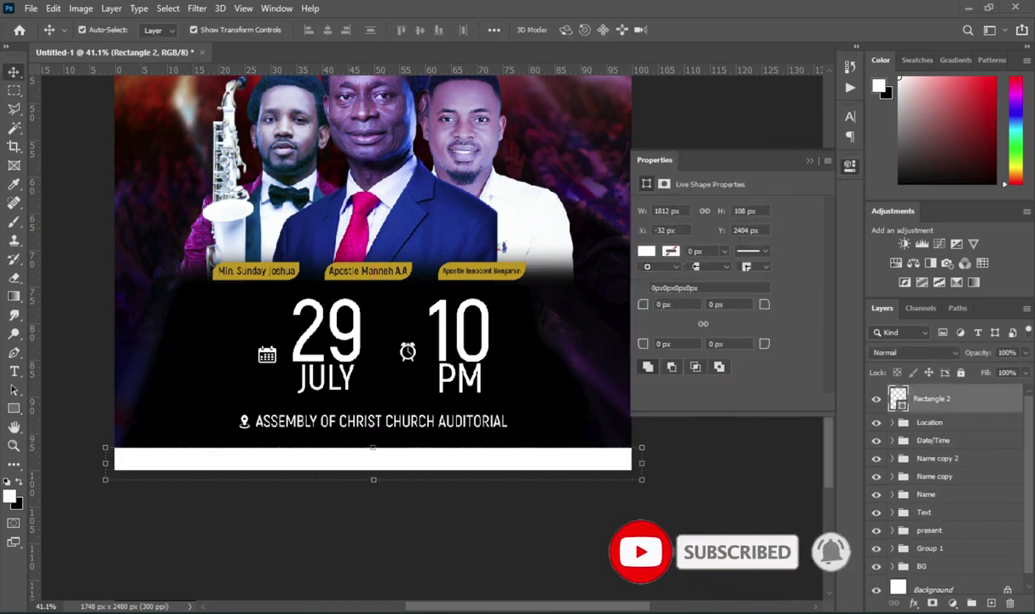
# Step: Copy the color code c39507 from the Text Doc in Notepad and return to Photoshop
pyautogui.hotkey('alt', 'Tab')
pyautogui.doubleClick(143, 252)
pyautogui.hotkey('ctrl', 'c')
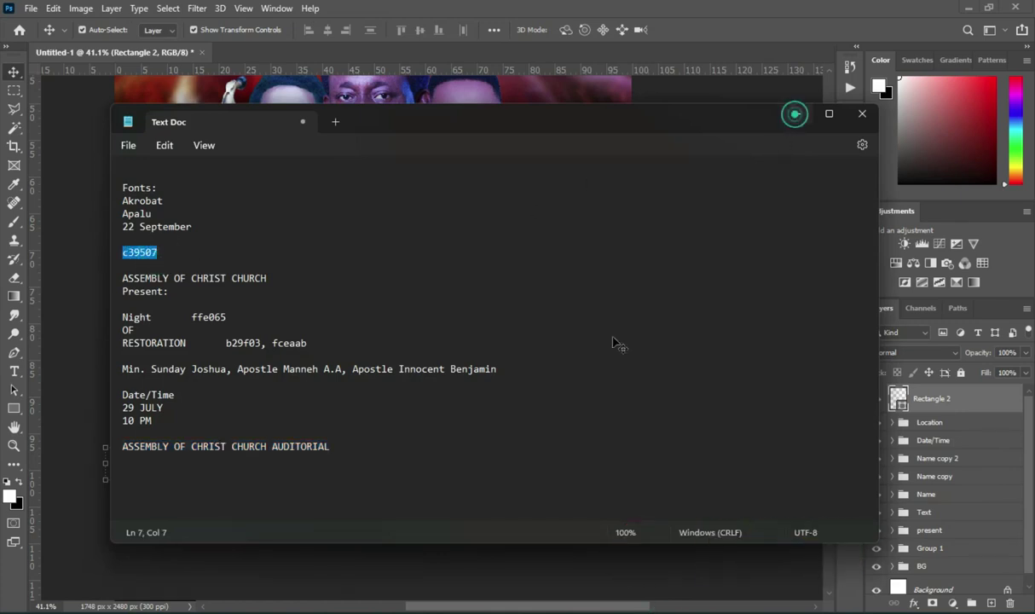
pyautogui.hotkey('alt', 'Tab')
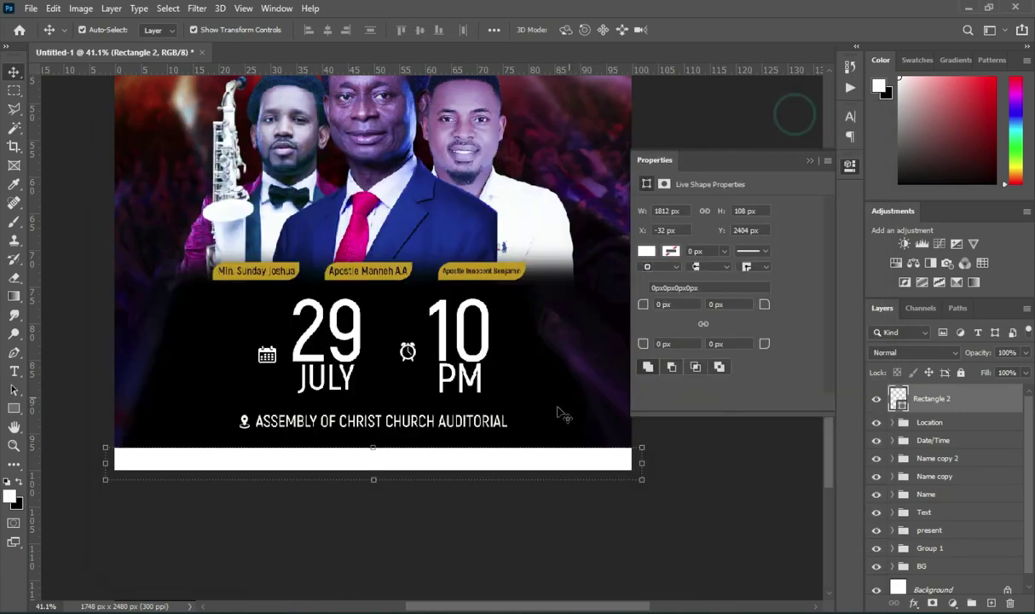
# Step: Change the fill of the rectangle along the flyer's bottom edge to c39507
pyautogui.doubleClick(899, 402)
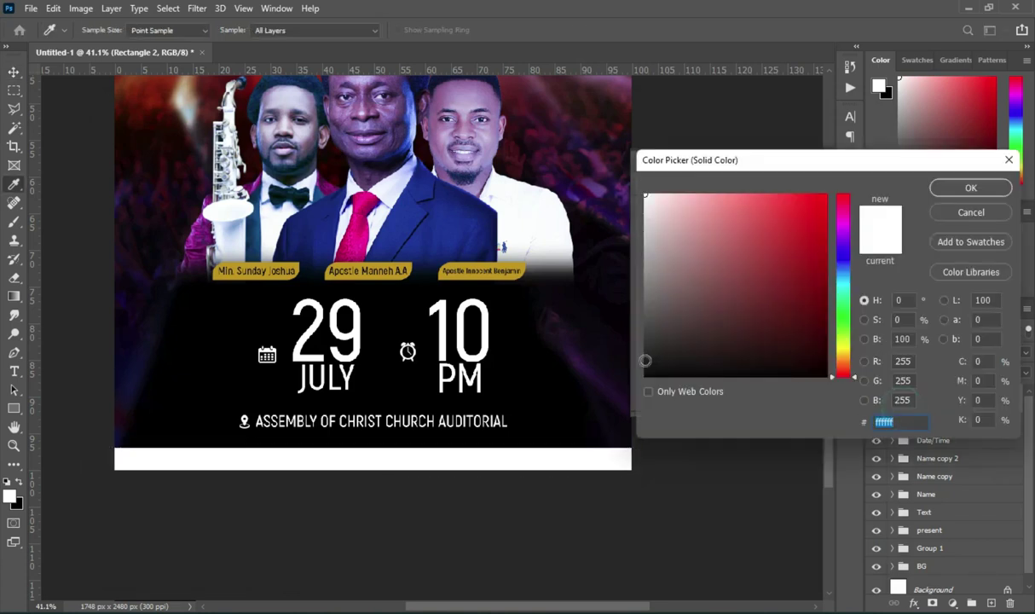
pyautogui.hotkey('ctrl', 'v')
pyautogui.click(969, 191)
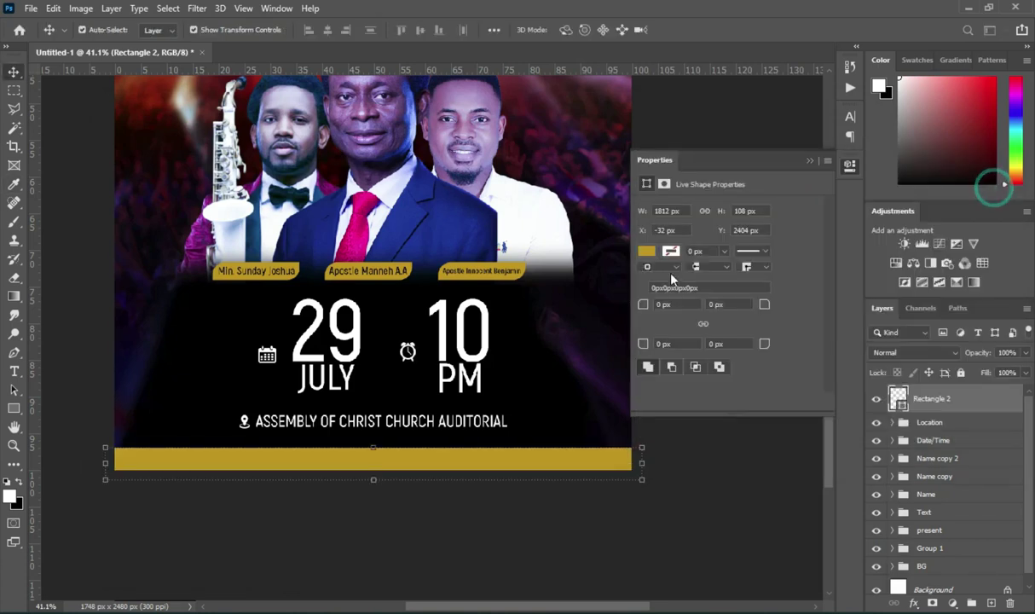
pyautogui.click(810, 161)
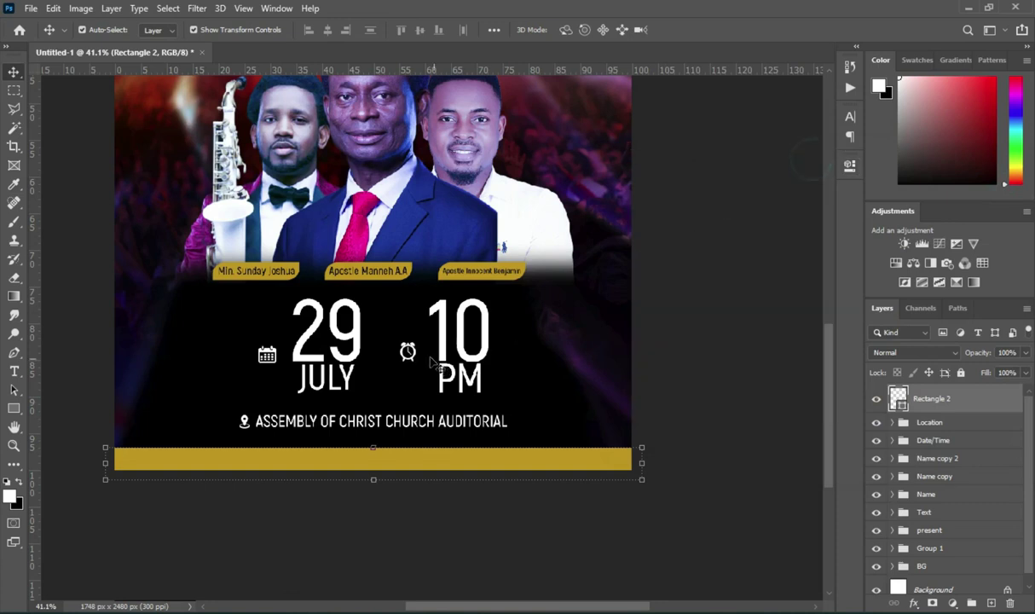
# Step: Move the gold footer rectangle layer into the BG group and collapse the group
pyautogui.hotkey('ctrl', '0')
pyautogui.click(793, 438)
pyautogui.hotkey('ctrl', '0')
pyautogui.scroll(-1, 930, 420)
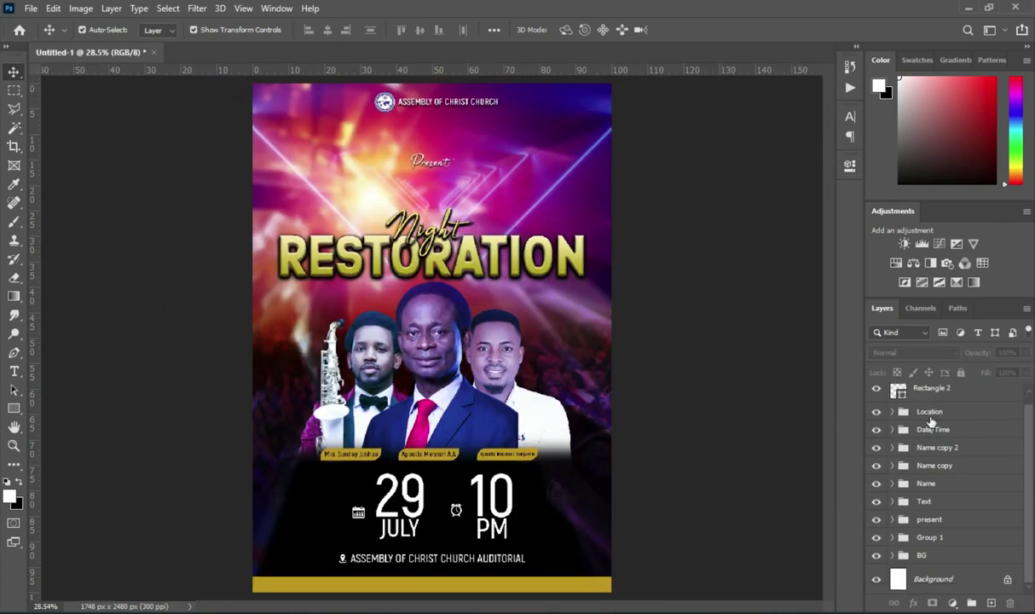
pyautogui.click(892, 555)
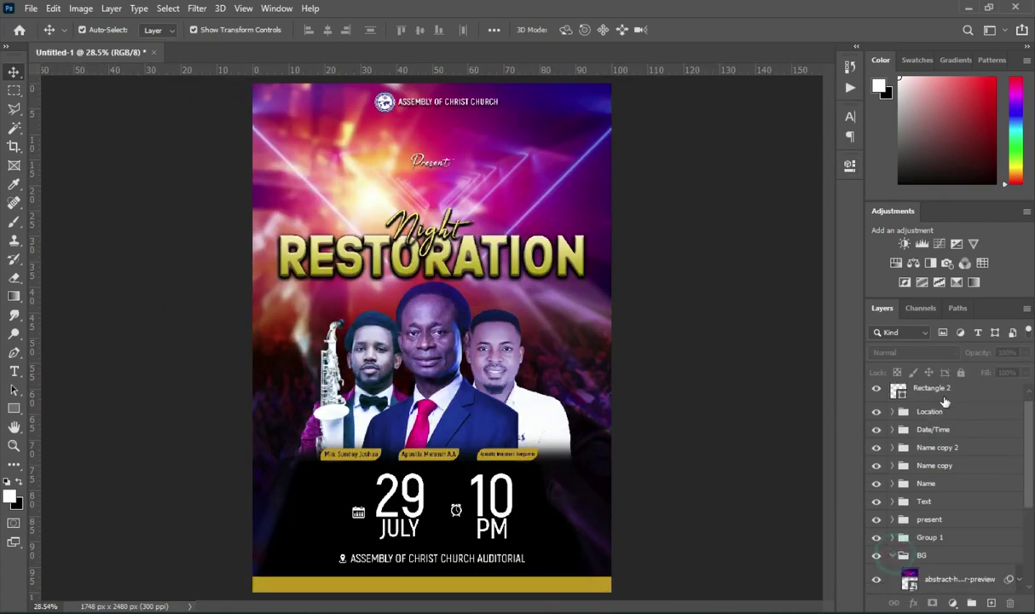
pyautogui.moveTo(941, 394); pyautogui.dragTo(909, 563)
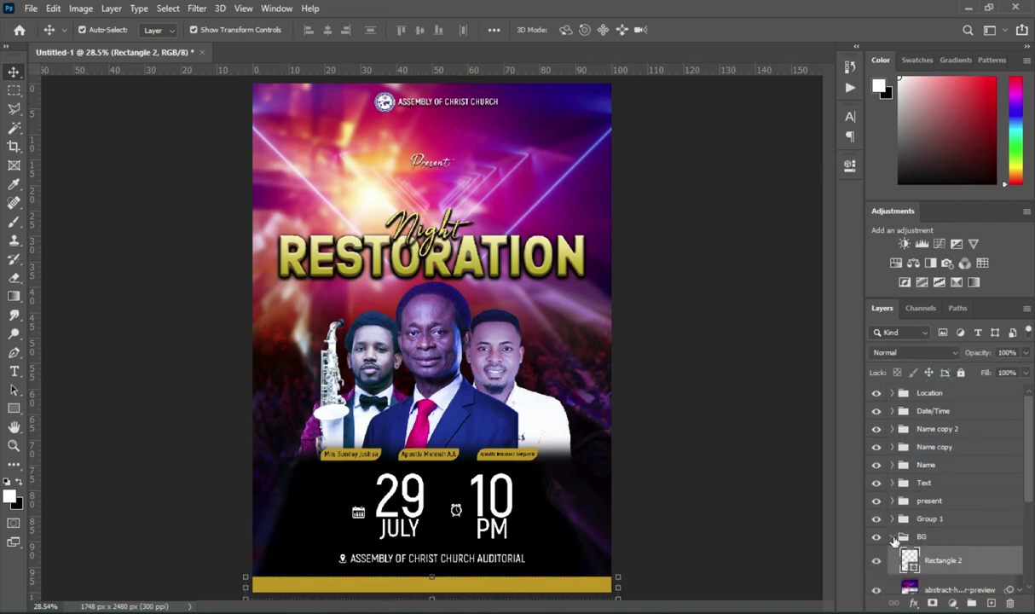
pyautogui.click(893, 537)
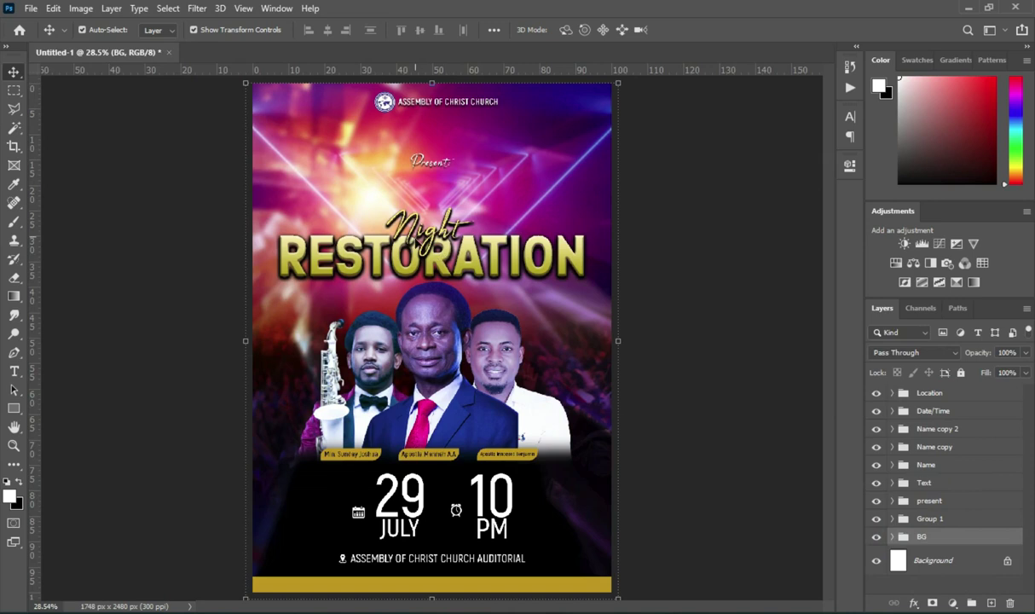
# Step: Draw a rectangle about 66 x 37 px over the top of the first O in RESTORATION and fill it with red
pyautogui.scroll(5, 392, 261)
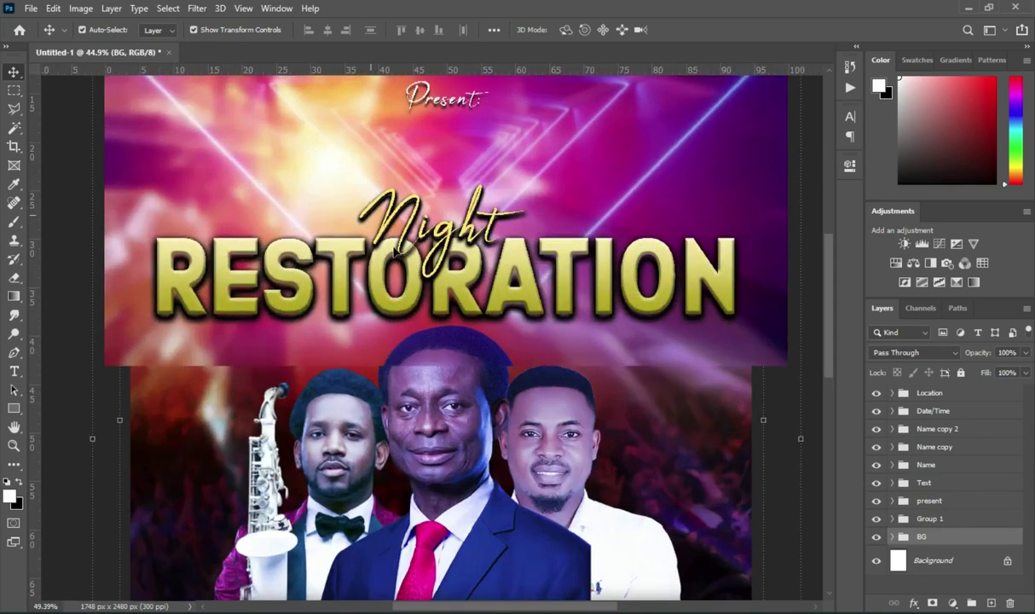
pyautogui.scroll(1, 391, 252)
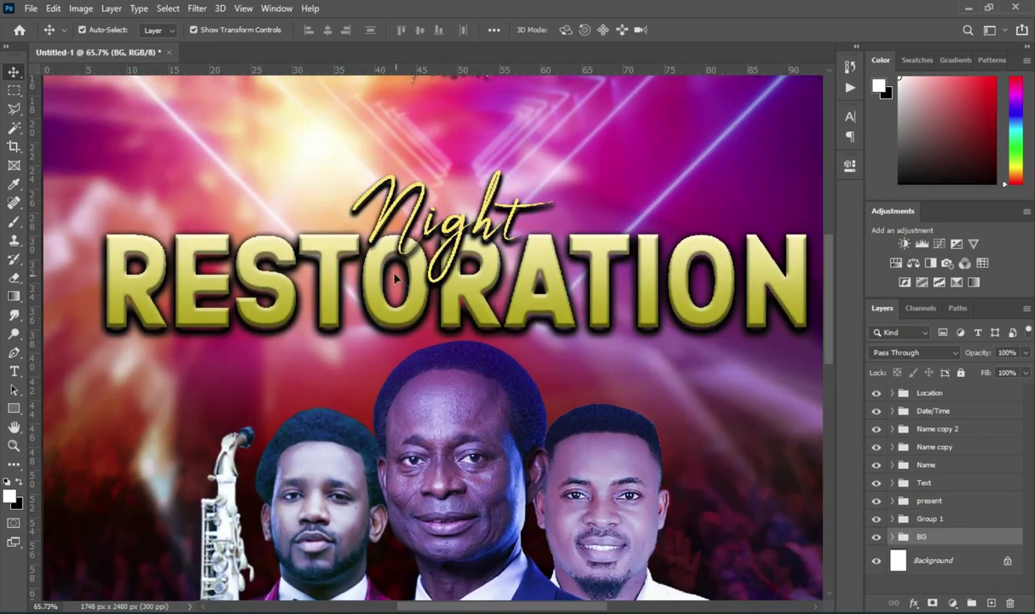
pyautogui.click(366, 251)
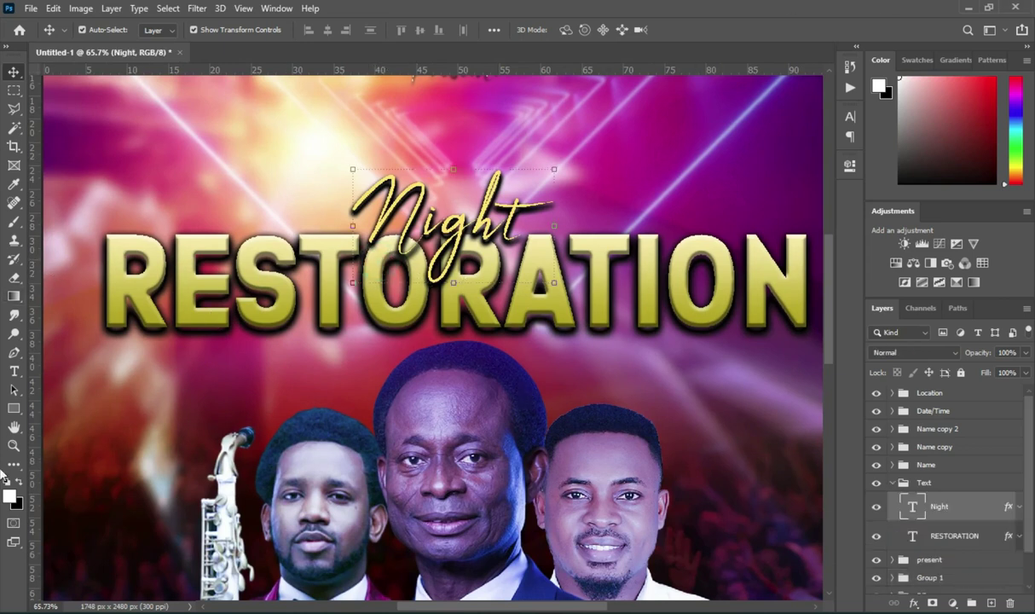
pyautogui.click(13, 410)
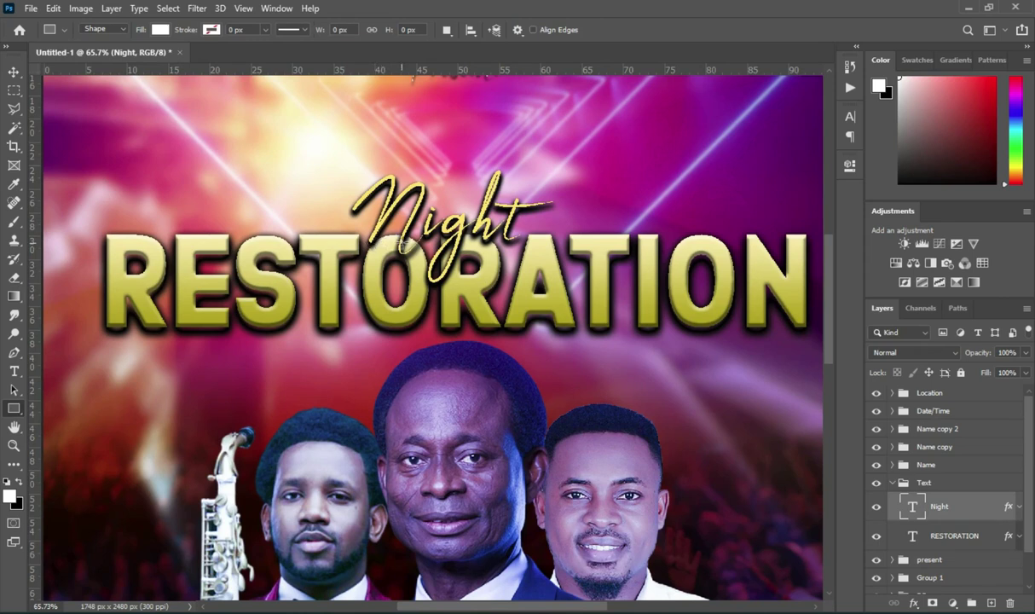
pyautogui.moveTo(396, 237); pyautogui.dragTo(412, 250)
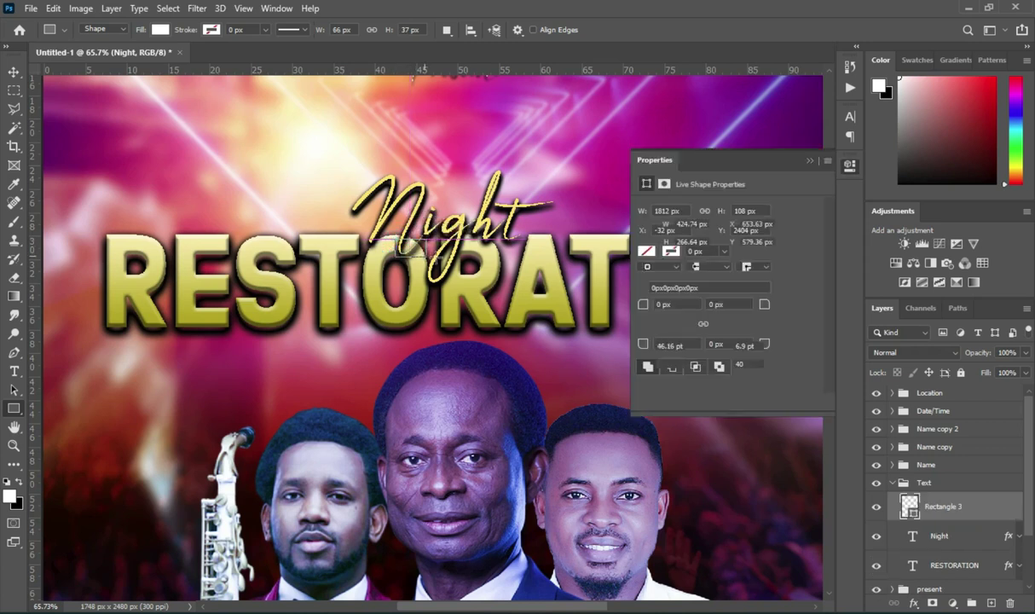
pyautogui.click(646, 251)
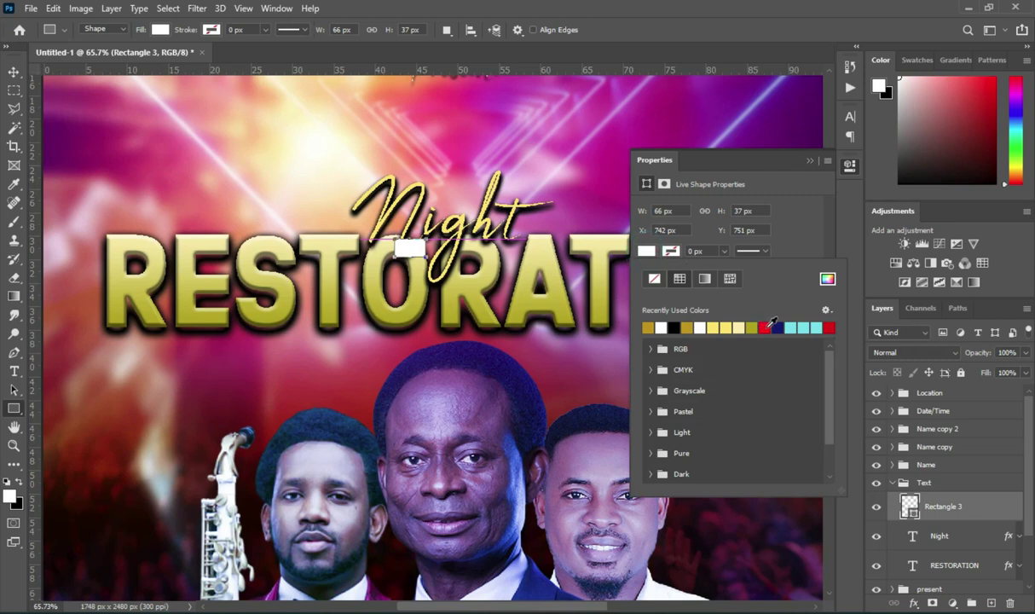
pyautogui.click(765, 327)
pyautogui.click(808, 160)
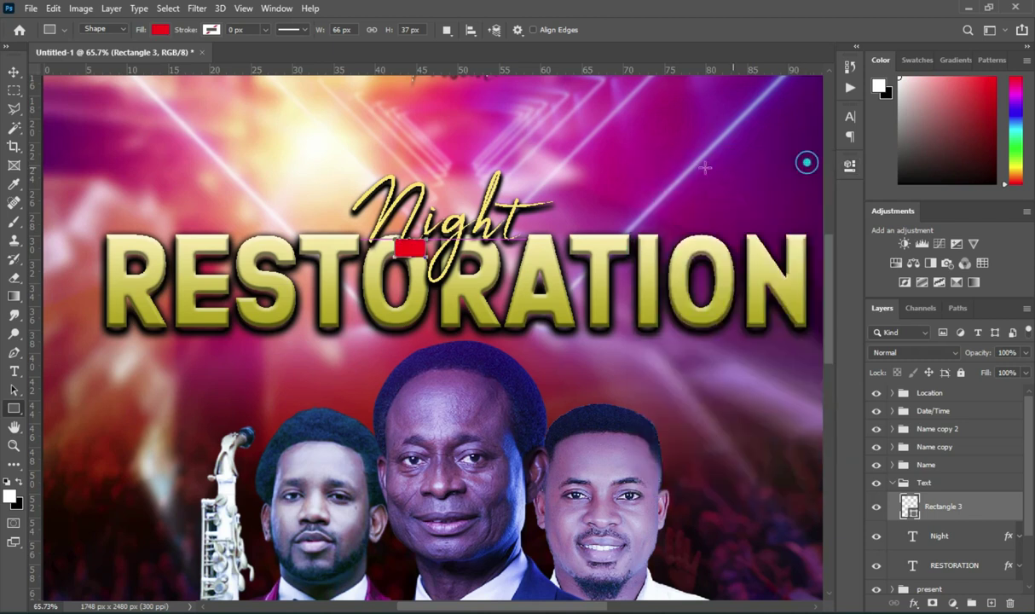
# Step: Add a text layer reading "OF" on the background beside the Night title
pyautogui.press('v')
pyautogui.scroll(3, 410, 240)
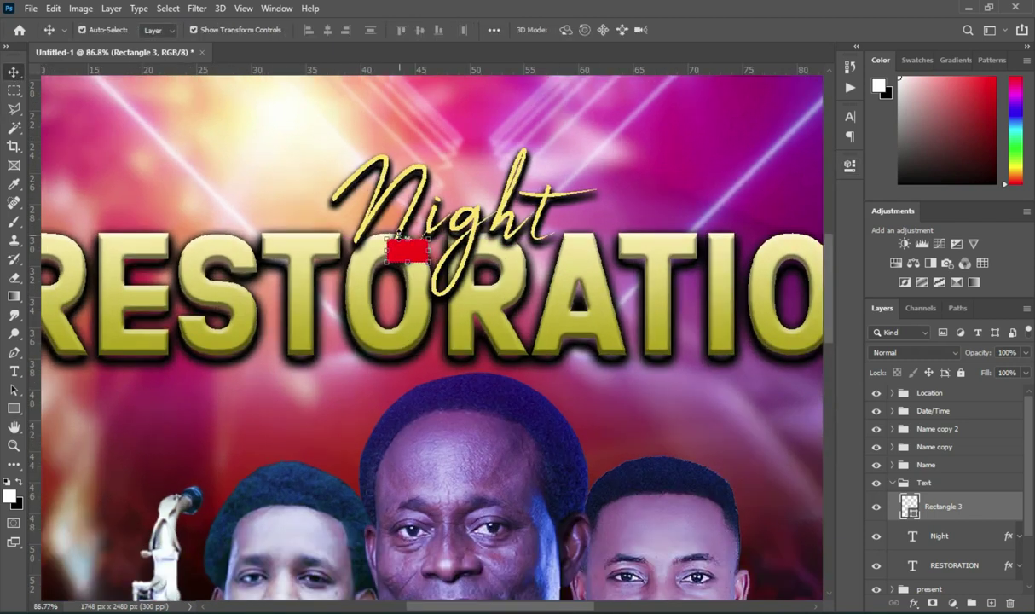
pyautogui.press('t')
pyautogui.click(224, 175)
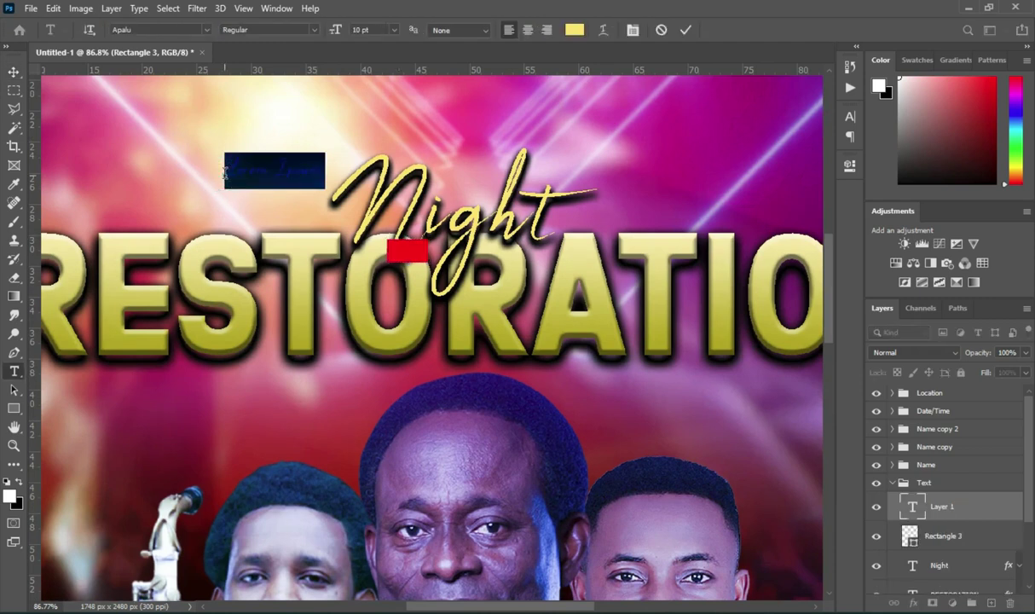
pyautogui.press('BackSpace')
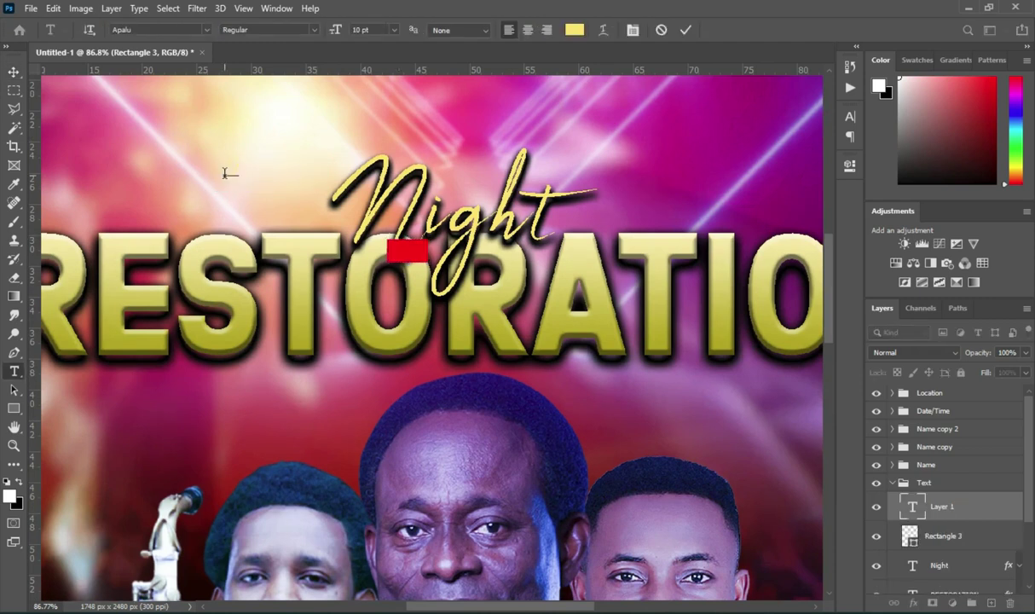
pyautogui.click(685, 29)
# Step: Set the OF text to the Akrobat font in SemiBold and color it white
pyautogui.click(204, 30)
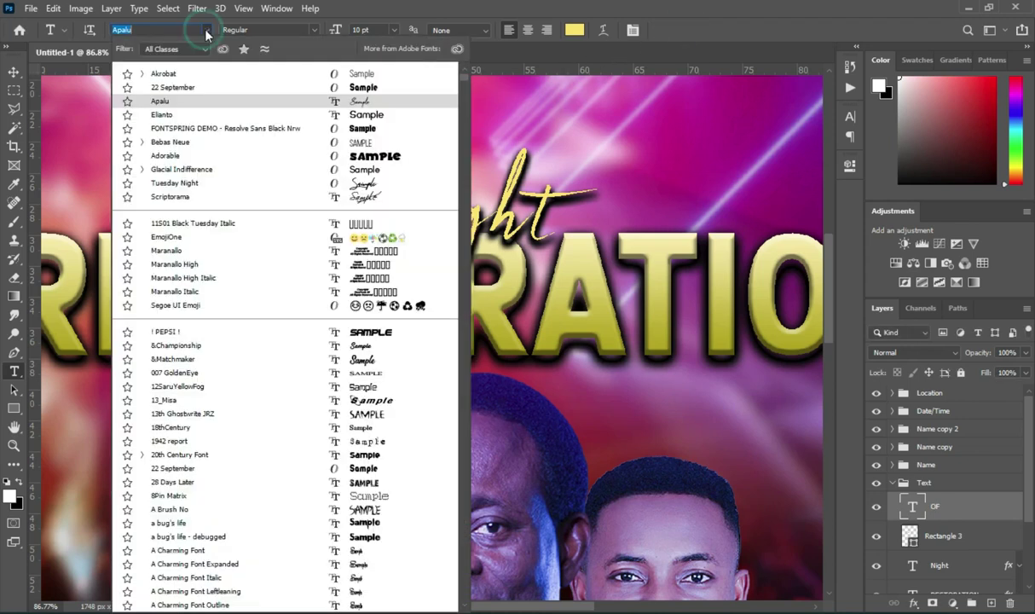
pyautogui.click(159, 74)
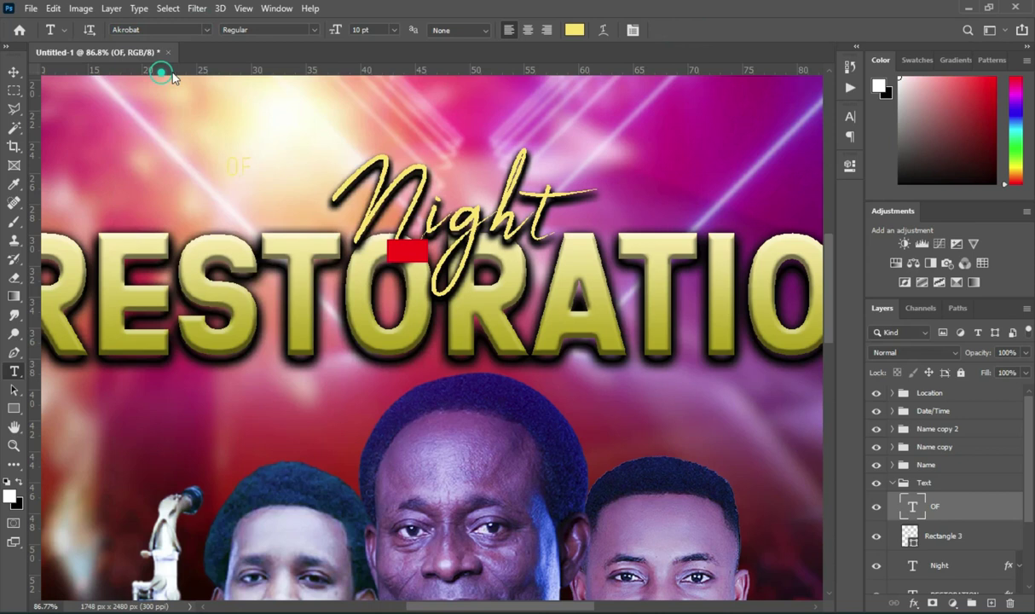
pyautogui.click(314, 29)
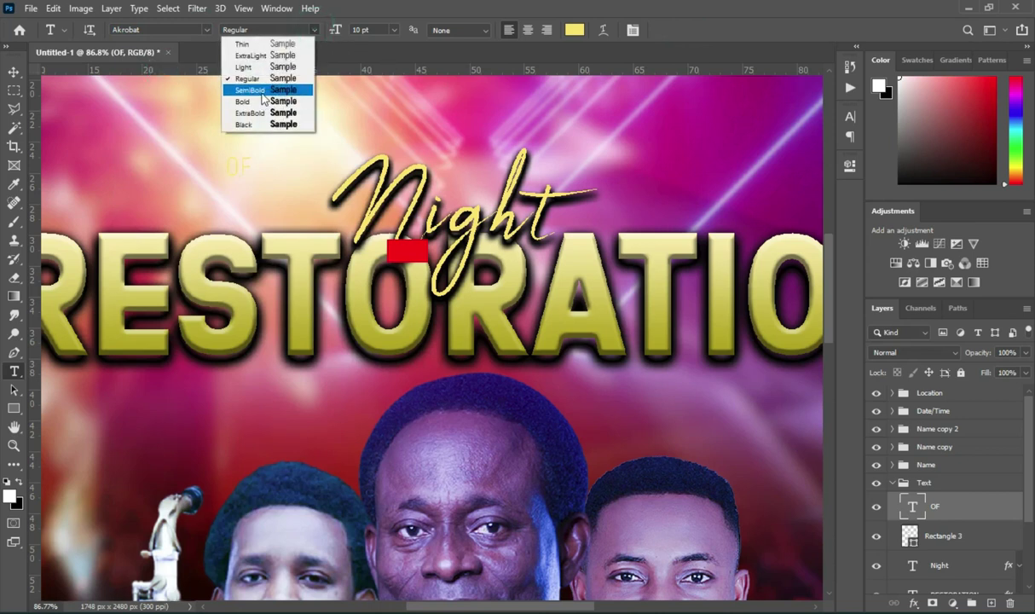
pyautogui.click(263, 91)
pyautogui.click(574, 30)
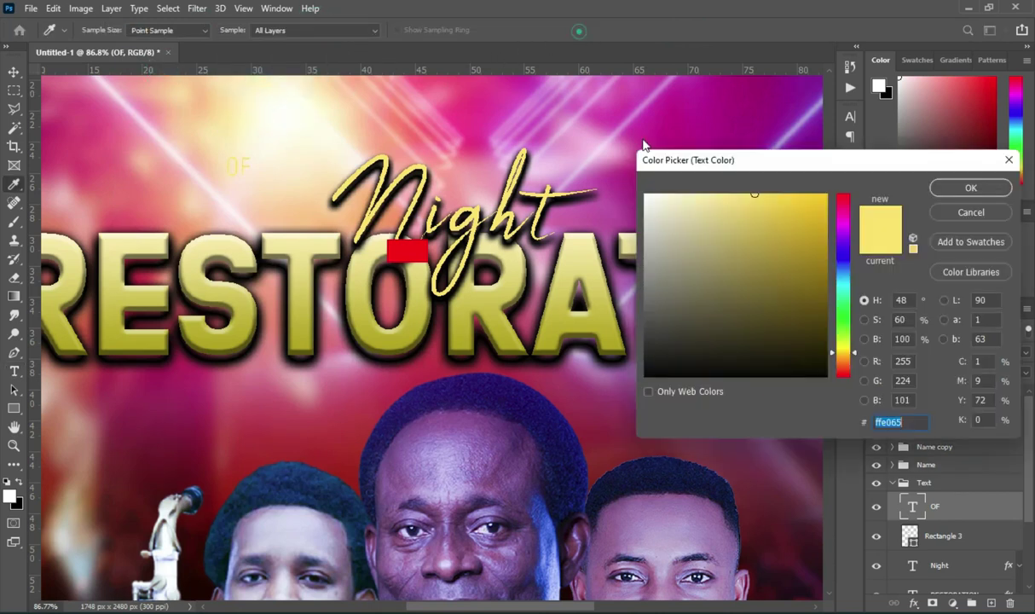
pyautogui.click(663, 208)
pyautogui.click(963, 188)
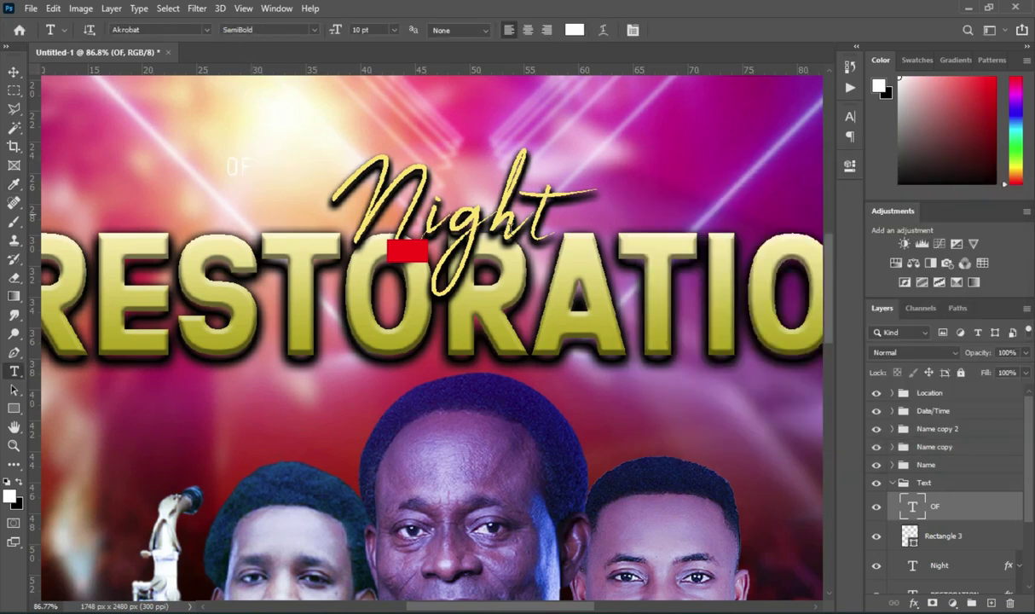
# Step: Add a drop shadow to the OF text with size 6 px, a linear contour and distance 2 px
pyautogui.click(13, 71)
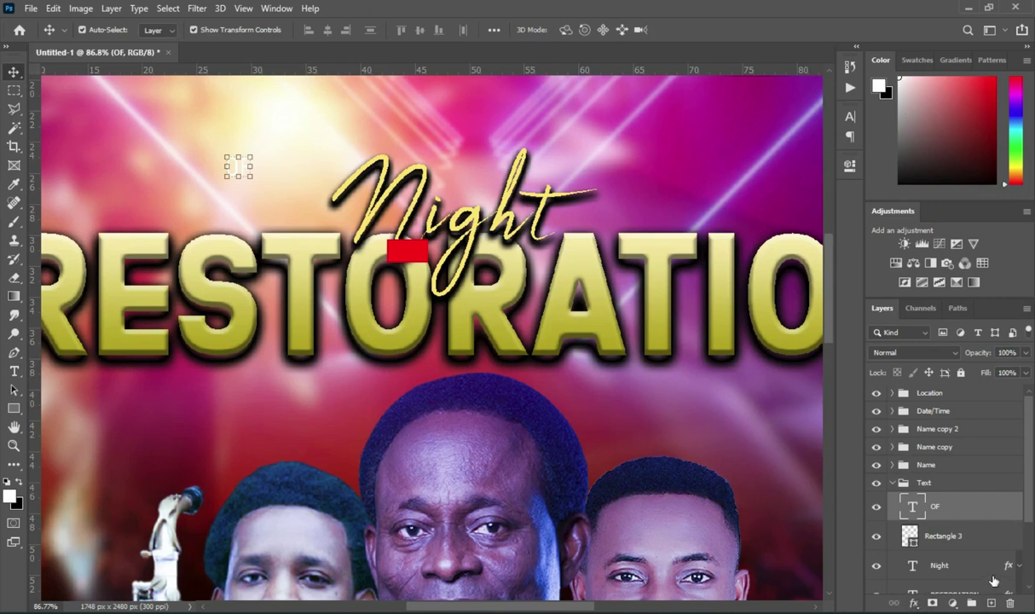
pyautogui.scroll(-2, 952, 530)
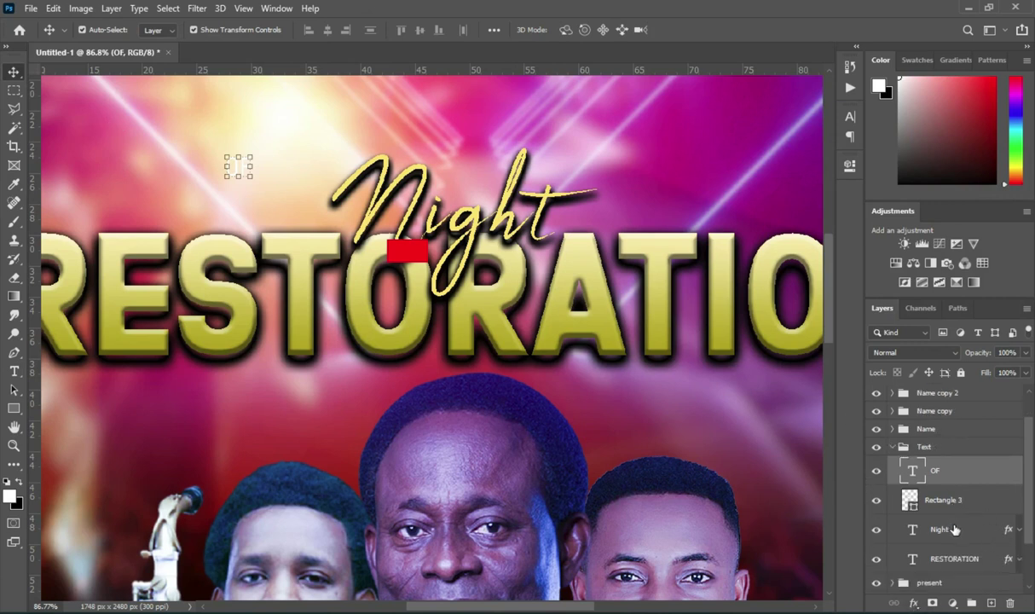
pyautogui.click(914, 603)
pyautogui.click(947, 596)
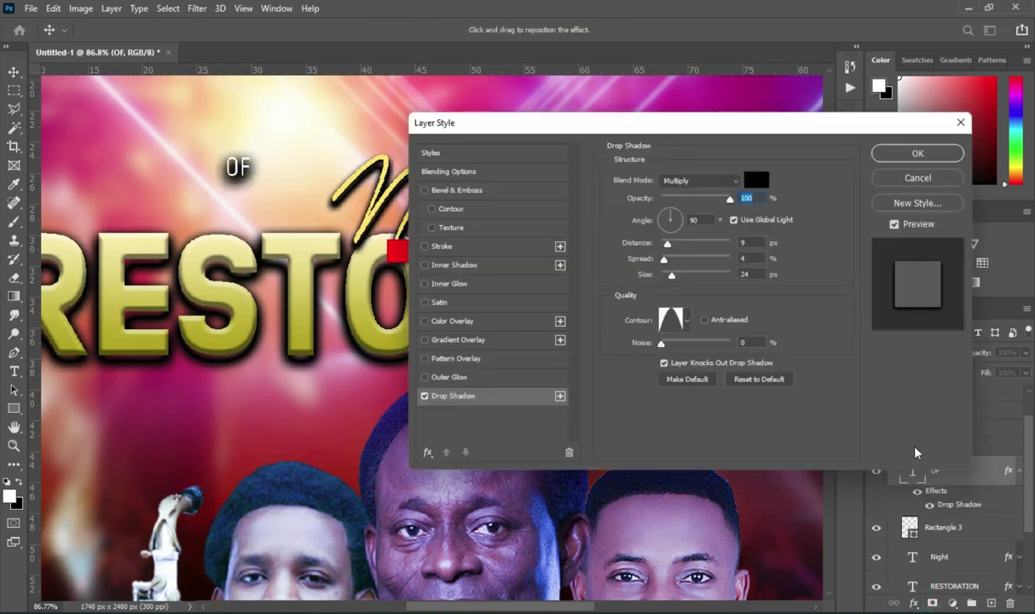
pyautogui.click(745, 274)
pyautogui.write('6')
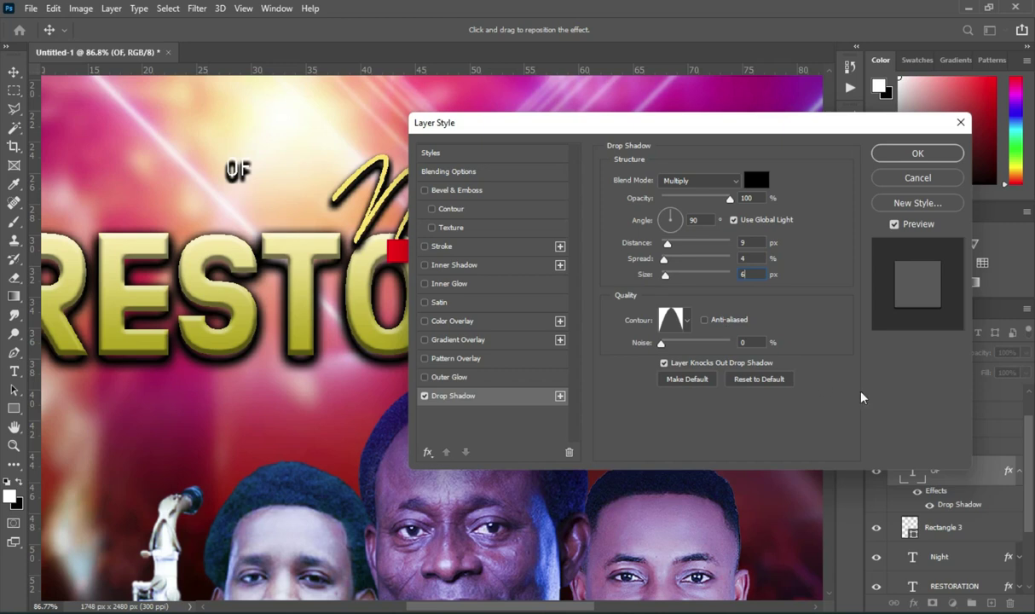
pyautogui.click(687, 326)
pyautogui.click(599, 354)
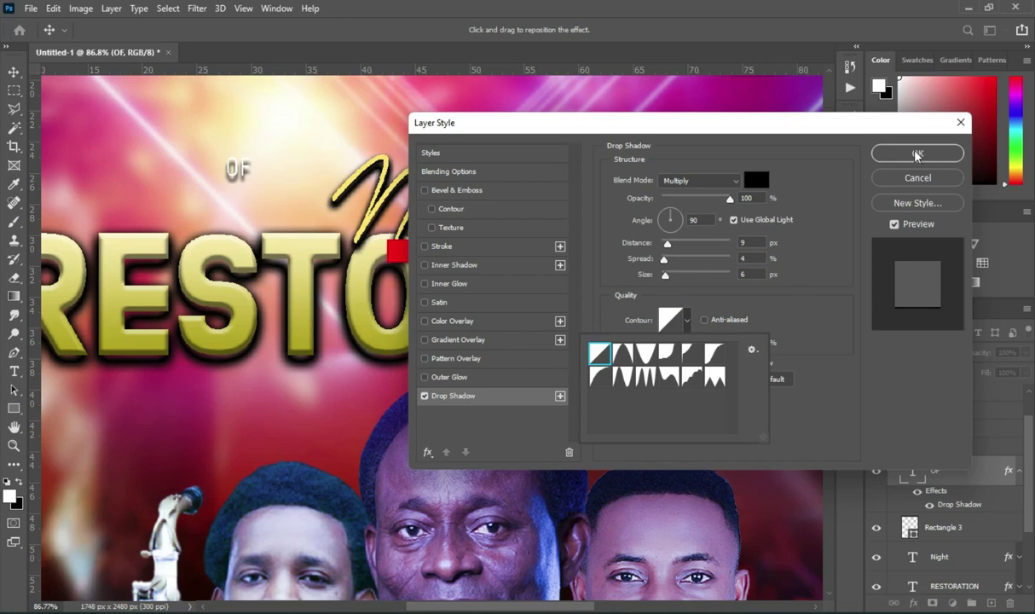
pyautogui.click(670, 248)
pyautogui.moveTo(669, 246); pyautogui.dragTo(666, 247)
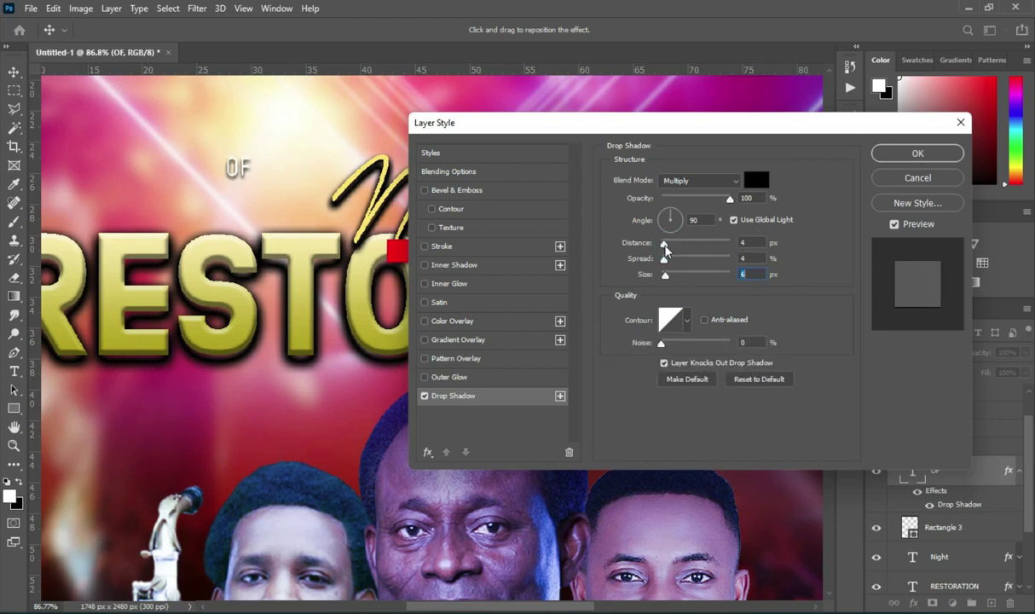
pyautogui.moveTo(664, 245); pyautogui.dragTo(663, 245)
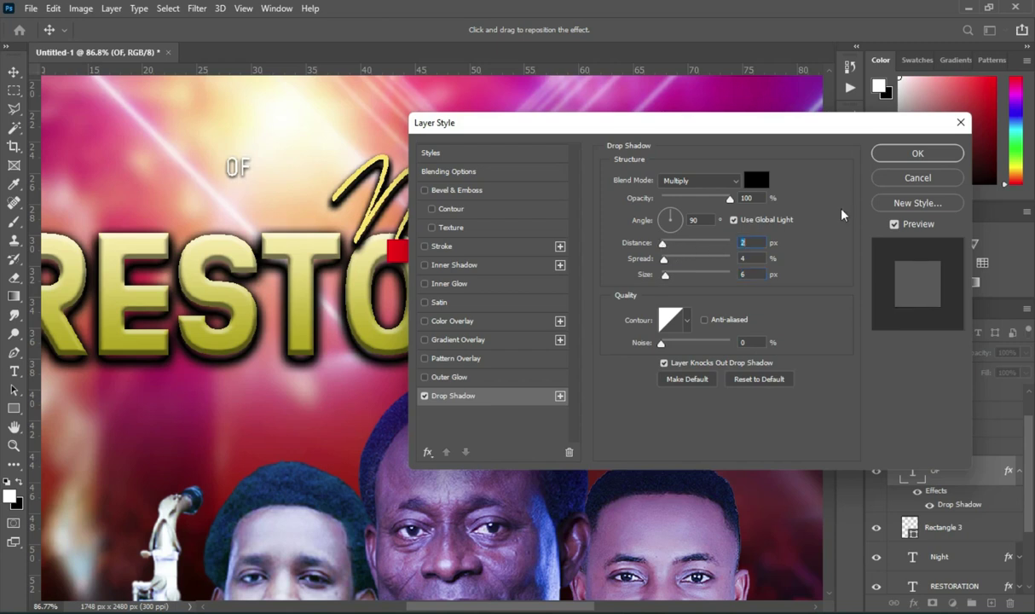
pyautogui.click(918, 153)
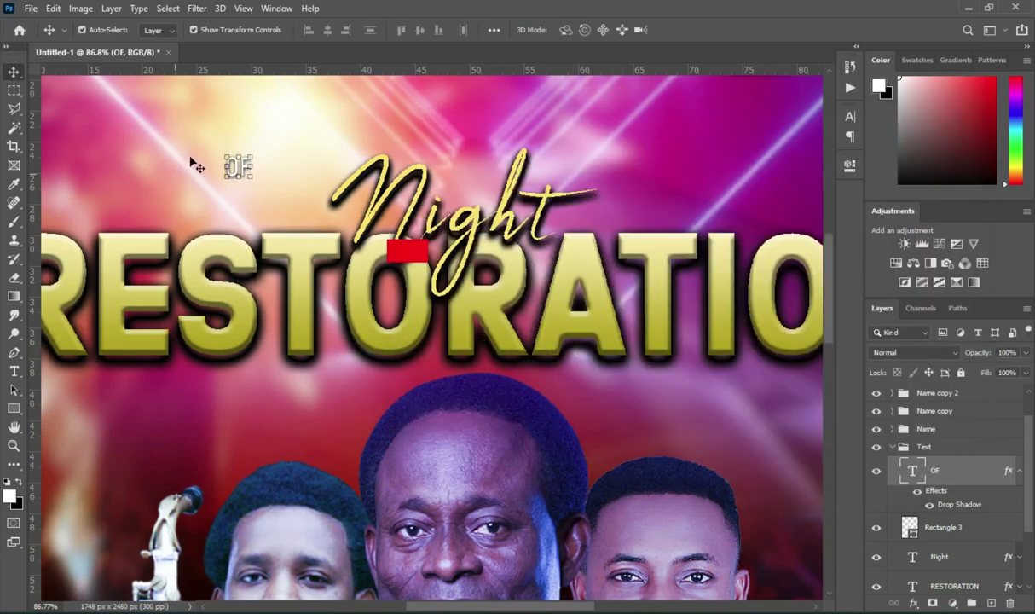
# Step: Move the OF text onto the small red rectangle and scale it to about 85.9%
pyautogui.scroll(1, 221, 160)
pyautogui.click(231, 158)
pyautogui.moveTo(248, 174); pyautogui.dragTo(484, 294)
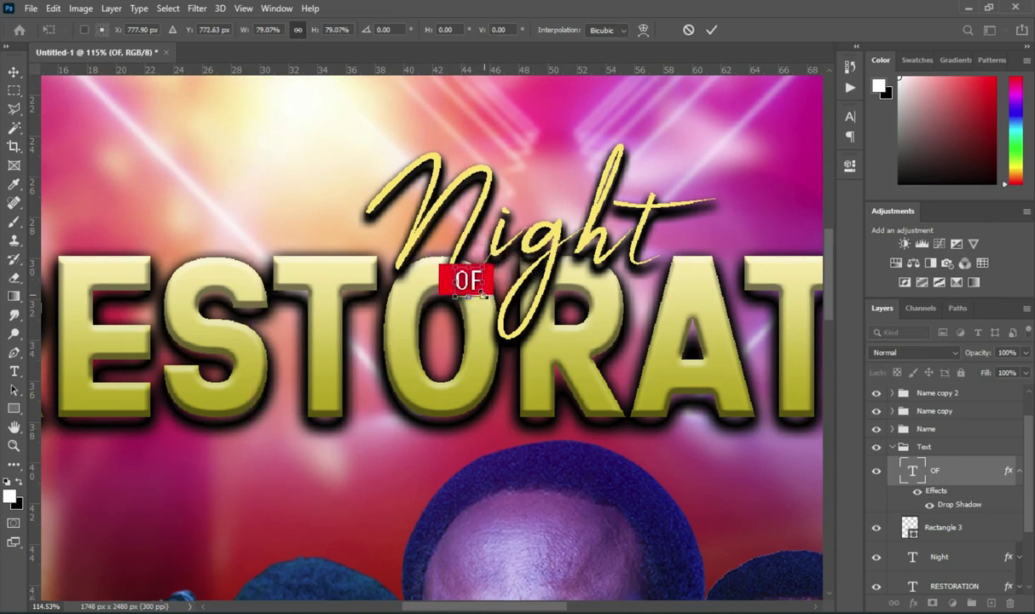
pyautogui.click(711, 30)
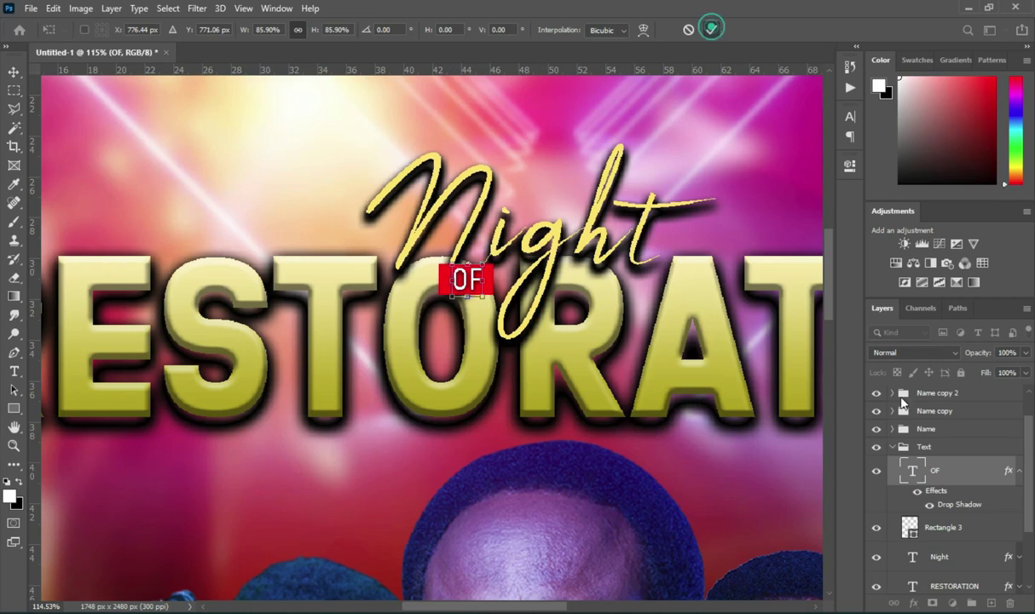
# Step: Narrow the small red rectangle to fit the OF text with Free Transform, and collapse the OF layer's effects
pyautogui.click(952, 527)
pyautogui.hotkey('ctrl', 't')
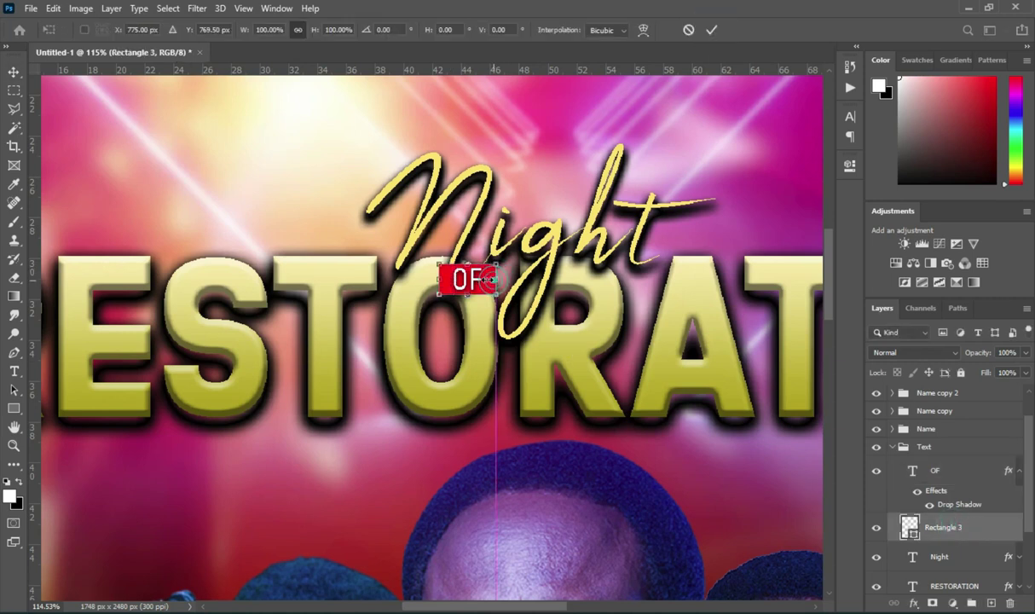
pyautogui.moveTo(495, 280); pyautogui.dragTo(487, 280)
pyautogui.click(711, 29)
pyautogui.click(1019, 470)
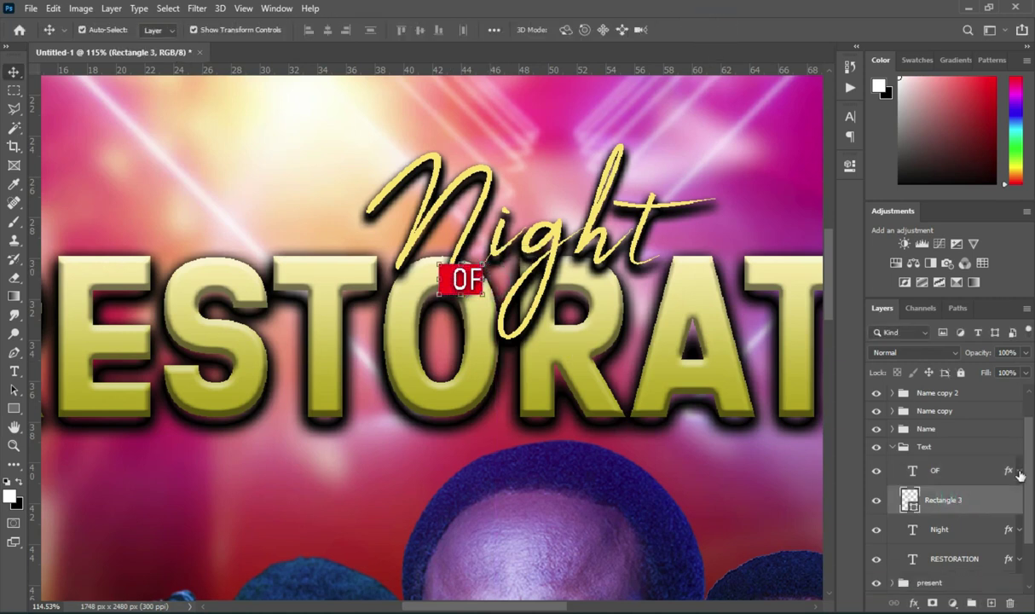
# Step: Center the OF text and its red rectangle on each other and nudge the pair horizontally into place under the Night title
pyautogui.keyDown('shift'); pyautogui.click(944, 475); pyautogui.keyUp('shift')
pyautogui.click(328, 30)
pyautogui.click(420, 30)
pyautogui.press('Right')
pyautogui.press('Right')
pyautogui.press('Right')
pyautogui.press('Right')
pyautogui.press('Right')
pyautogui.press('Right')
pyautogui.press('Right')
pyautogui.press('Right')
pyautogui.press('Right')
pyautogui.press('Right')
pyautogui.press('Right')
pyautogui.press('Right')
pyautogui.press('Right')
pyautogui.press('Right')
pyautogui.press('Right')
pyautogui.press('Right')
pyautogui.press('Right')
pyautogui.press('Right')
pyautogui.press('Right')
pyautogui.press('Right')
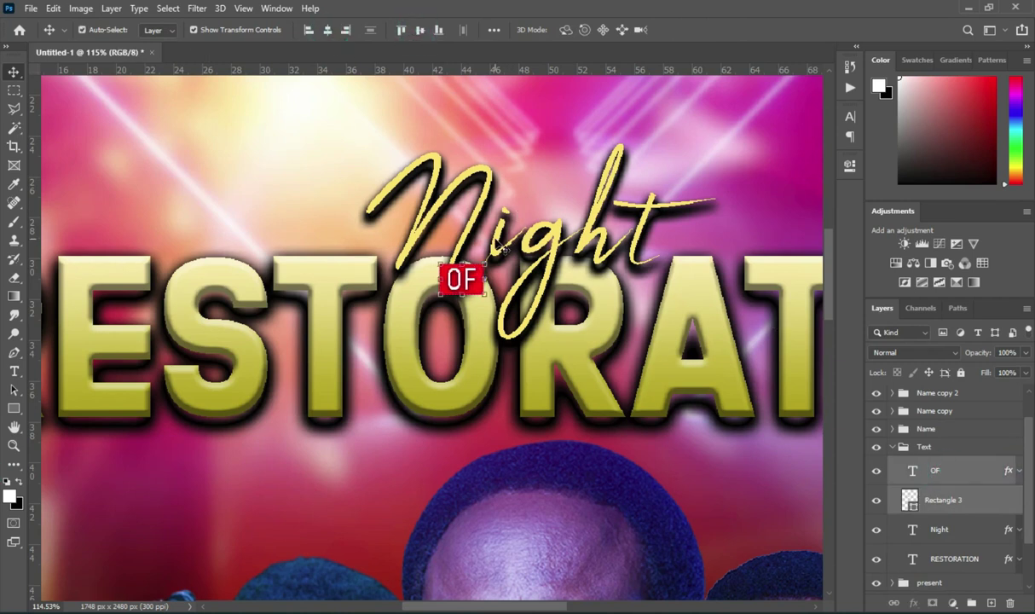
pyautogui.press('Left')
pyautogui.press('Left')
pyautogui.press('Left')
pyautogui.press('Left')
pyautogui.press('Left')
pyautogui.press('Left')
pyautogui.press('Left')
pyautogui.press('Left')
pyautogui.press('Left')
pyautogui.press('Left')
pyautogui.press('Left')
pyautogui.press('Left')
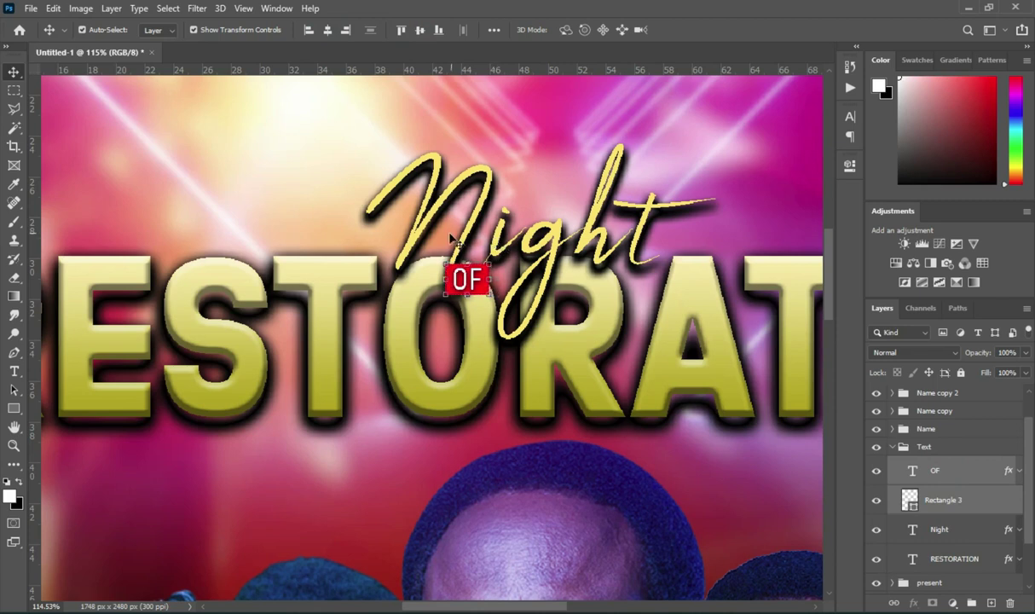
# Step: Place the yellow Glow-effect-collection image into the flyer, centered over the Night and RESTORATION titles
pyautogui.scroll(-5, 452, 238)
pyautogui.click(62, 247)
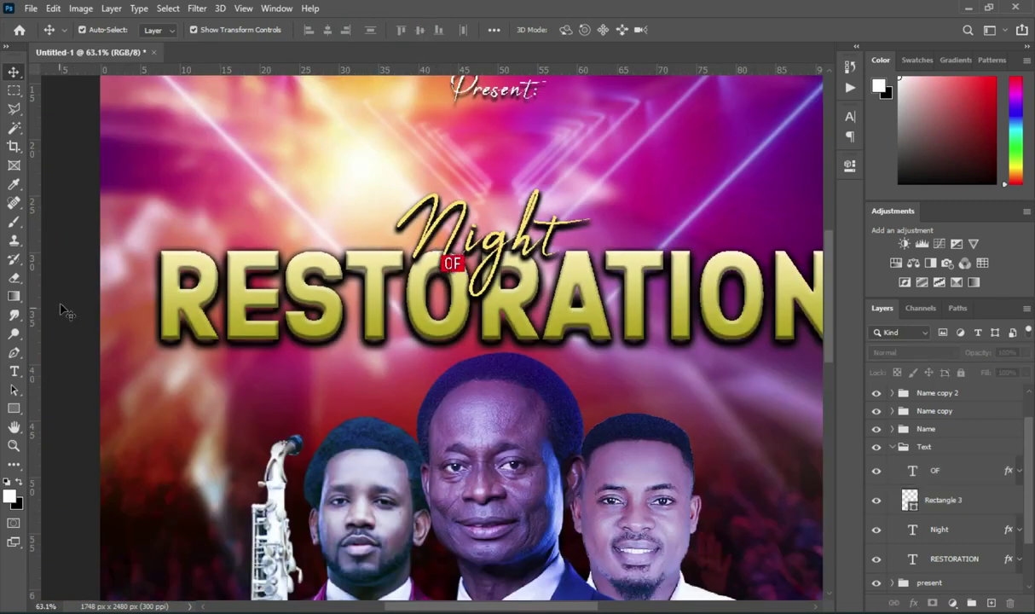
pyautogui.hotkey('alt', 'Tab')
pyautogui.moveTo(460, 474); pyautogui.dragTo(474, 439)
pyautogui.moveTo(434, 343); pyautogui.dragTo(461, 265)
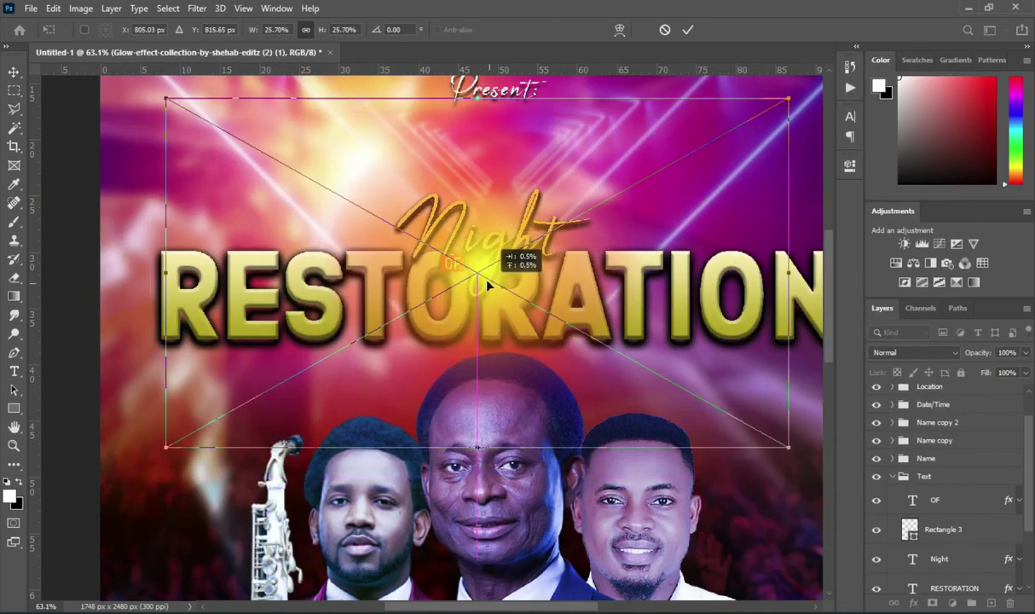
pyautogui.click(687, 30)
# Step: Set the glow layer's blend mode to Screen and reorder it directly beneath the red OF rectangle's layer
pyautogui.scroll(-1, 371, 377)
pyautogui.click(915, 352)
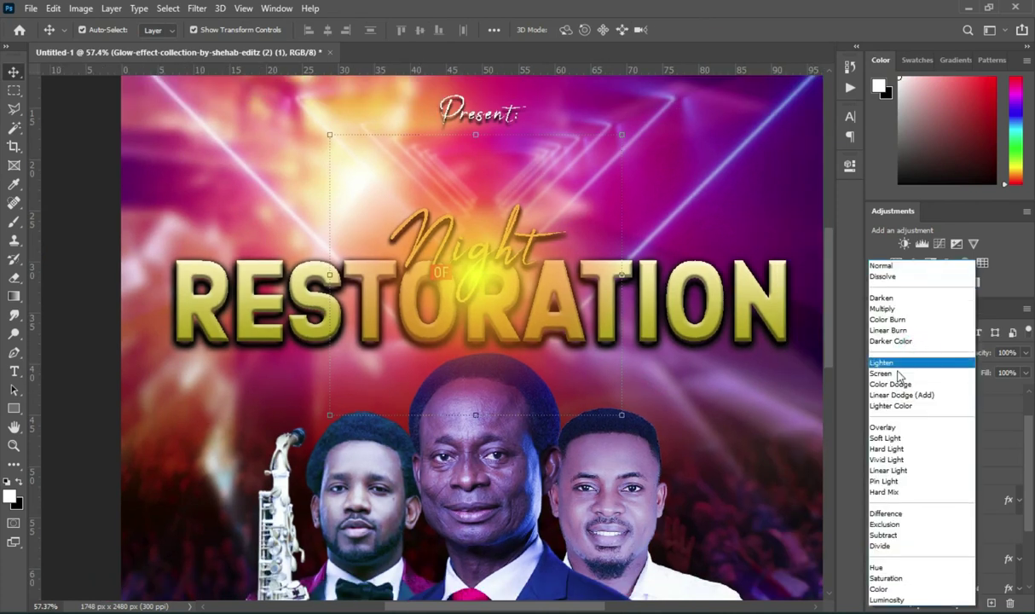
pyautogui.click(911, 373)
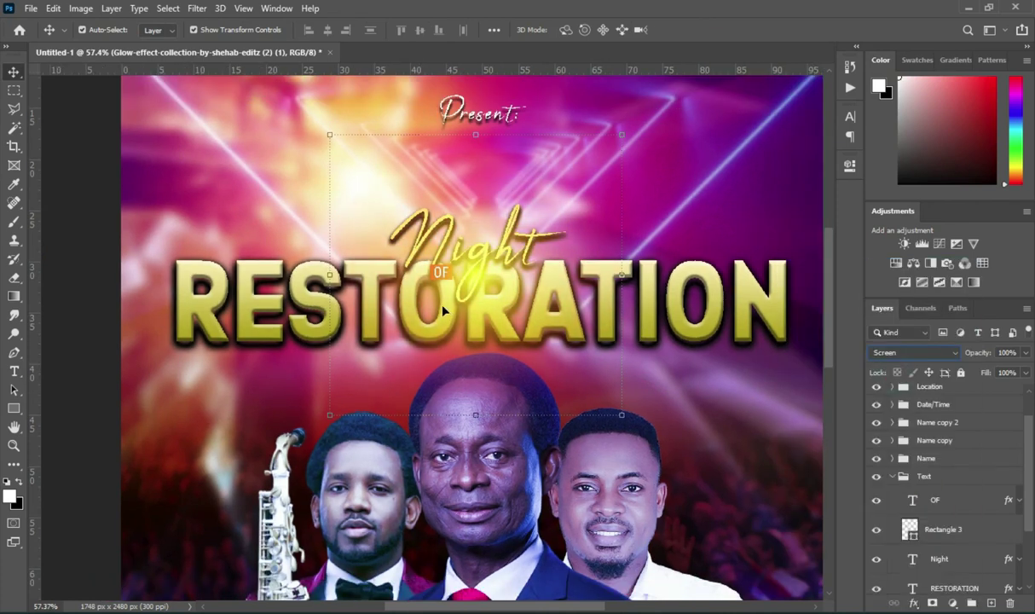
pyautogui.scroll(1, 981, 406)
pyautogui.moveTo(980, 400); pyautogui.dragTo(938, 579)
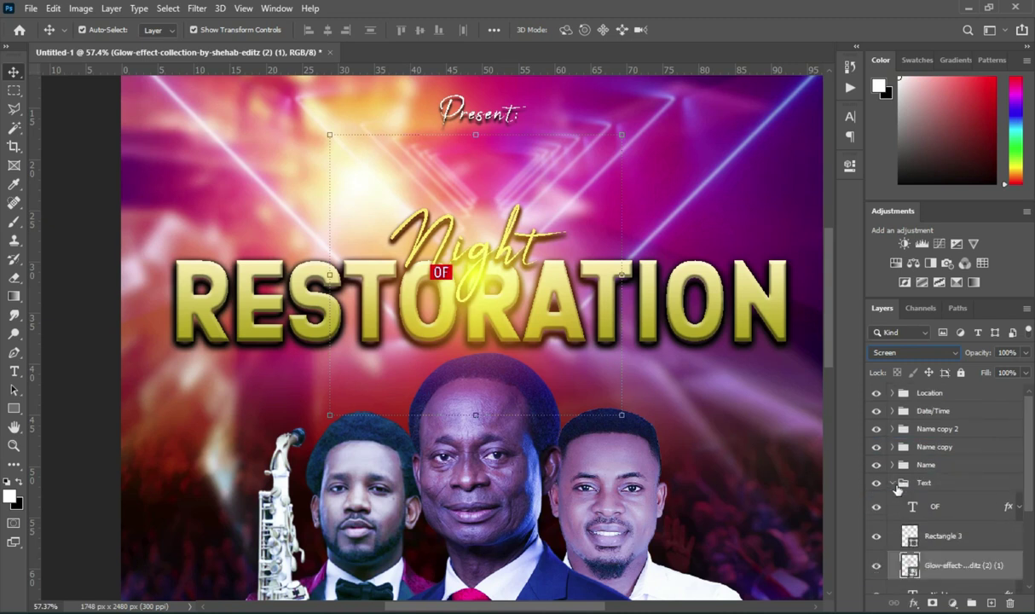
# Step: Enlarge the glow slightly with Free Transform, keeping it centered over the title text
pyautogui.scroll(-3, 495, 275)
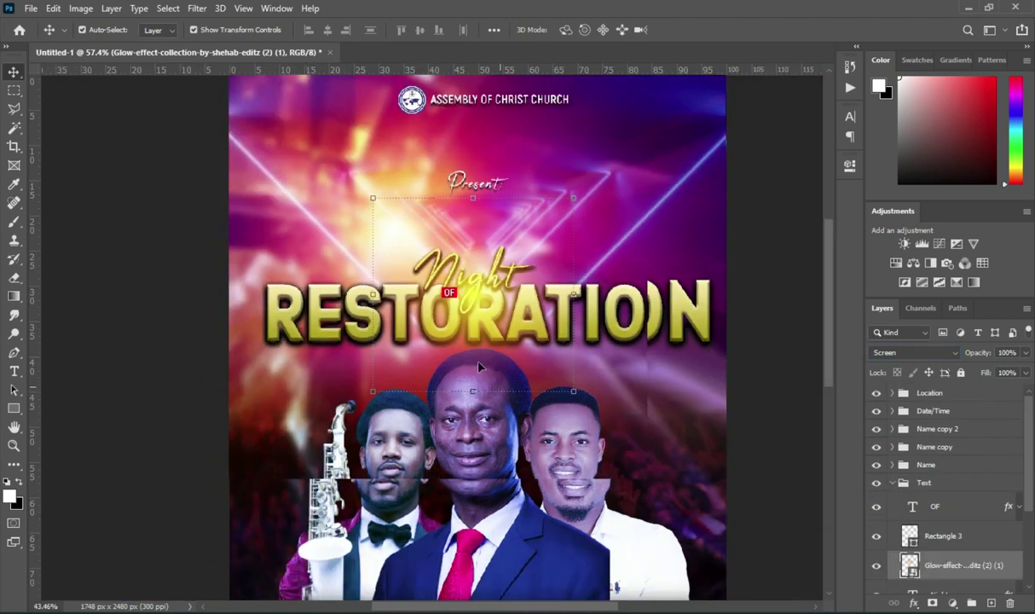
pyautogui.hotkey('ctrl', 't')
pyautogui.moveTo(470, 405); pyautogui.dragTo(469, 434)
pyautogui.moveTo(470, 189)
pyautogui.mouseDown()
pyautogui.moveTo(468, 168)
pyautogui.moveTo(471, 191)
pyautogui.mouseUp()
pyautogui.click(687, 29)
pyautogui.hotkey('ctrl', '0')
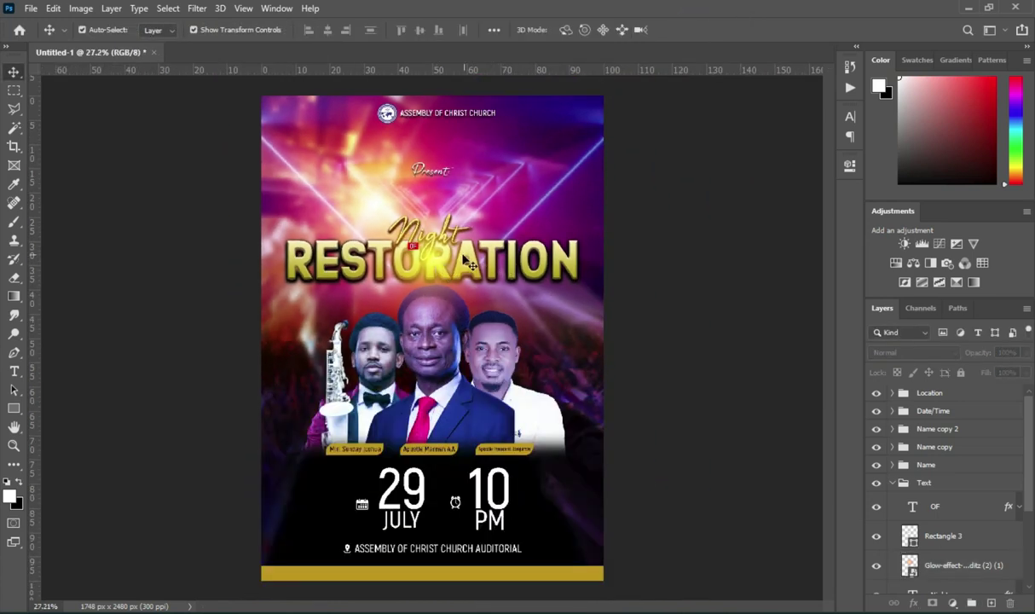
# Step: Scale the OF text and its red rectangle together to about 106% and shift the pair slightly left under the Night title
pyautogui.scroll(1, 511, 281)
pyautogui.scroll(1, 460, 380)
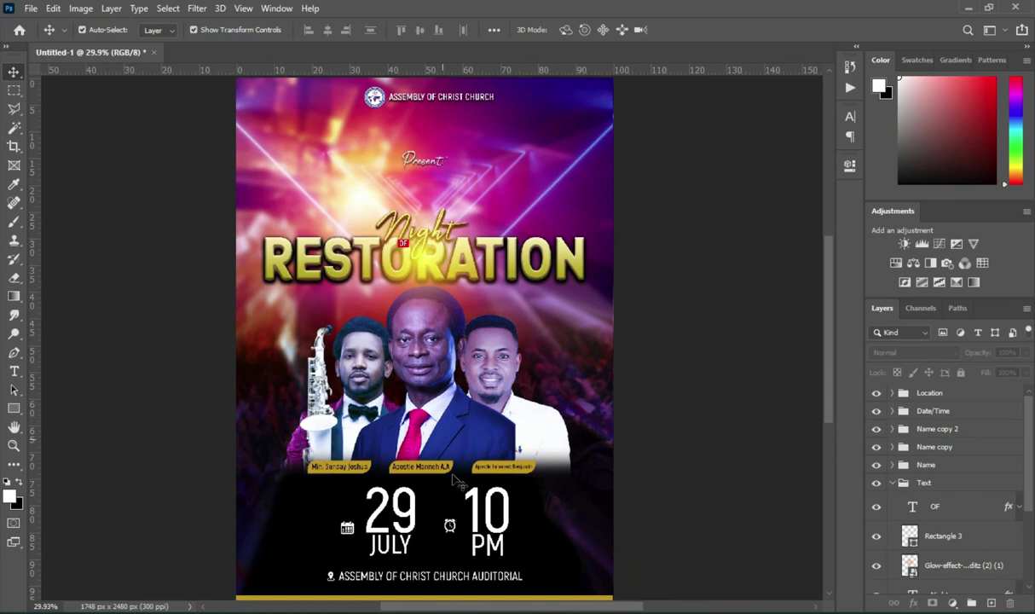
pyautogui.scroll(1, 477, 410)
pyautogui.scroll(-2, 591, 296)
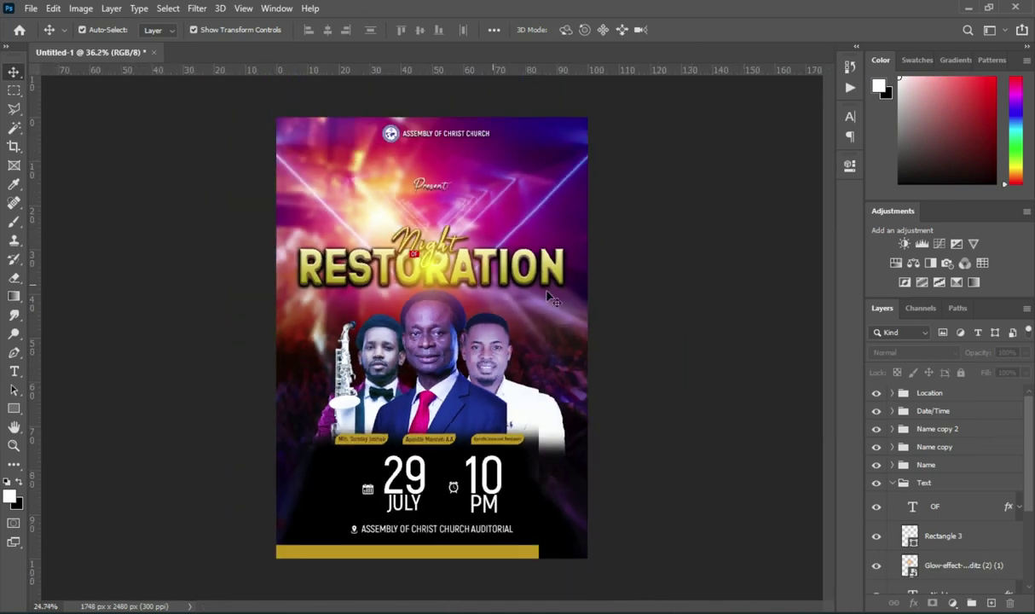
pyautogui.click(674, 313)
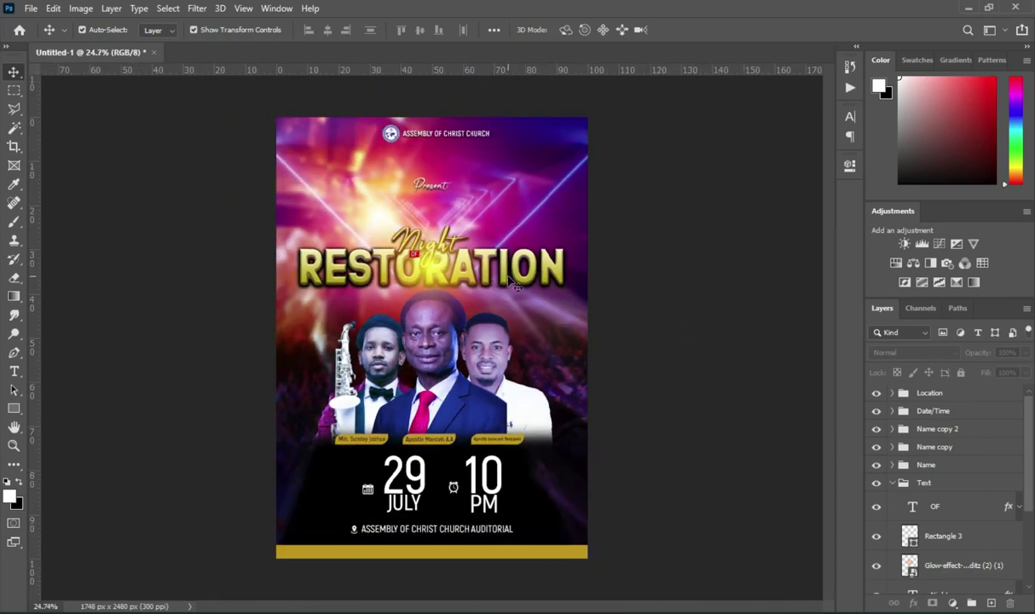
pyautogui.scroll(5, 475, 260)
pyautogui.click(954, 507)
pyautogui.keyDown('shift'); pyautogui.click(948, 537); pyautogui.keyUp('shift')
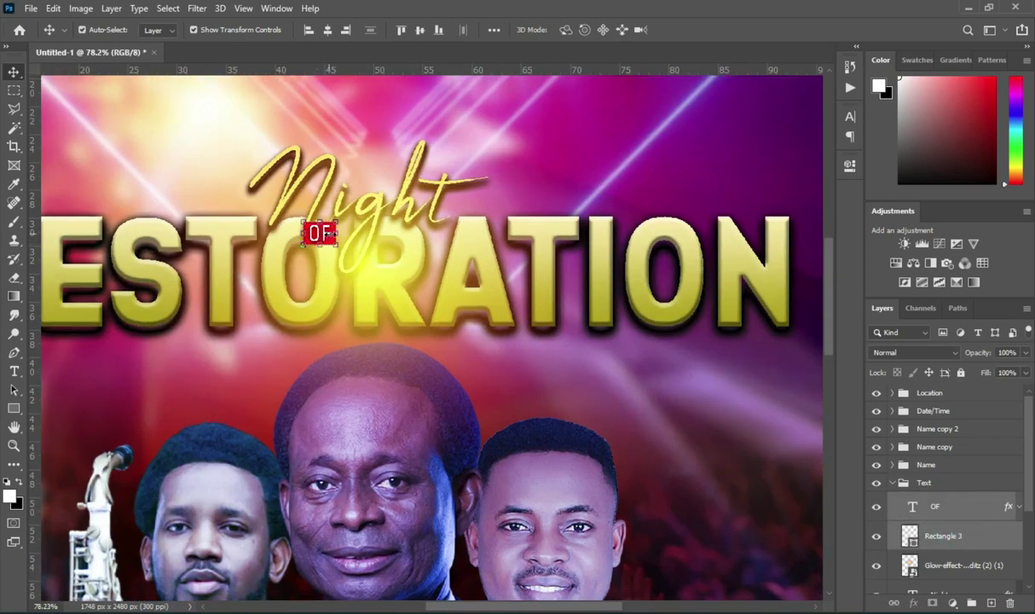
pyautogui.hotkey('ctrl', 't')
pyautogui.moveTo(340, 234); pyautogui.dragTo(345, 234)
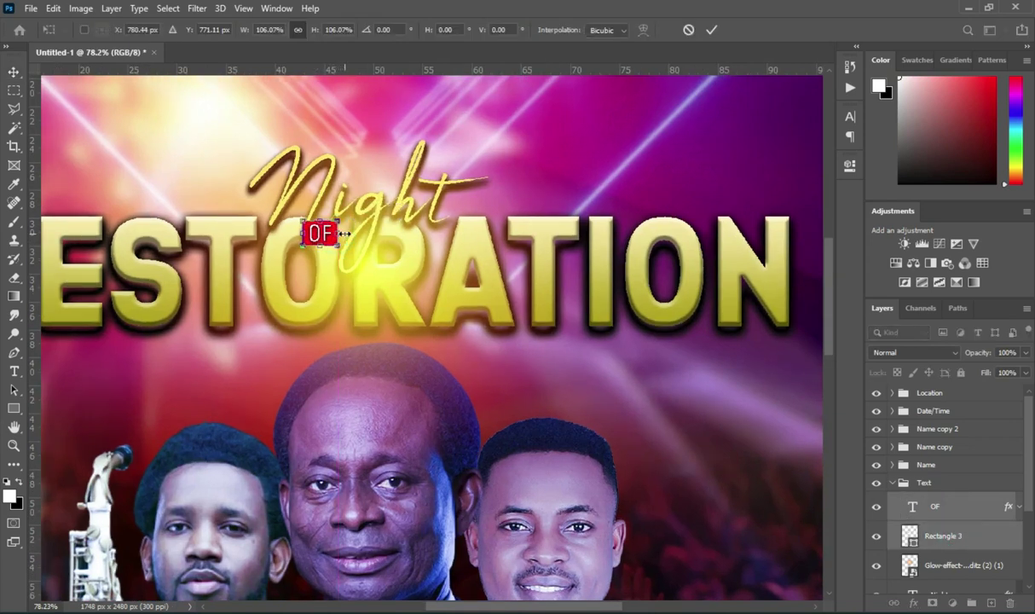
pyautogui.press('Return')
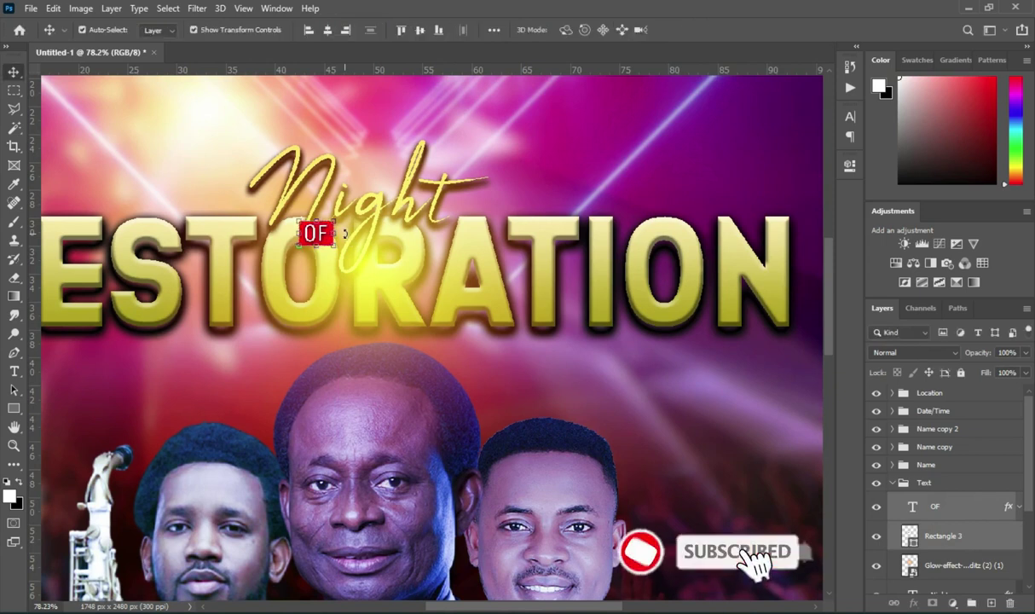
pyautogui.keyDown('alt'); pyautogui.scroll(-3, 535, 218); pyautogui.keyUp('alt')
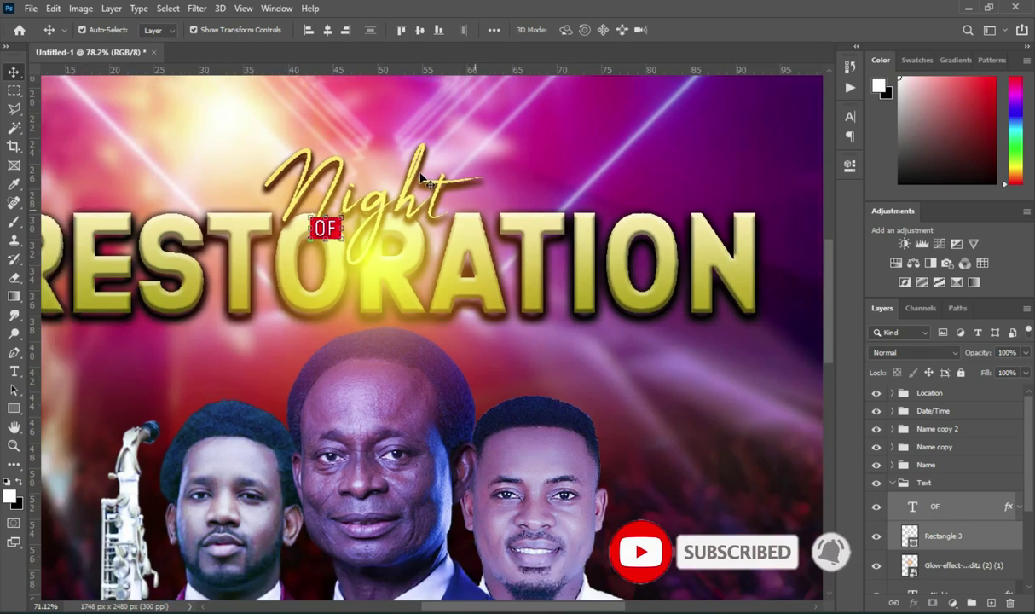
pyautogui.keyDown('alt'); pyautogui.scroll(-2, 535, 217); pyautogui.keyUp('alt')
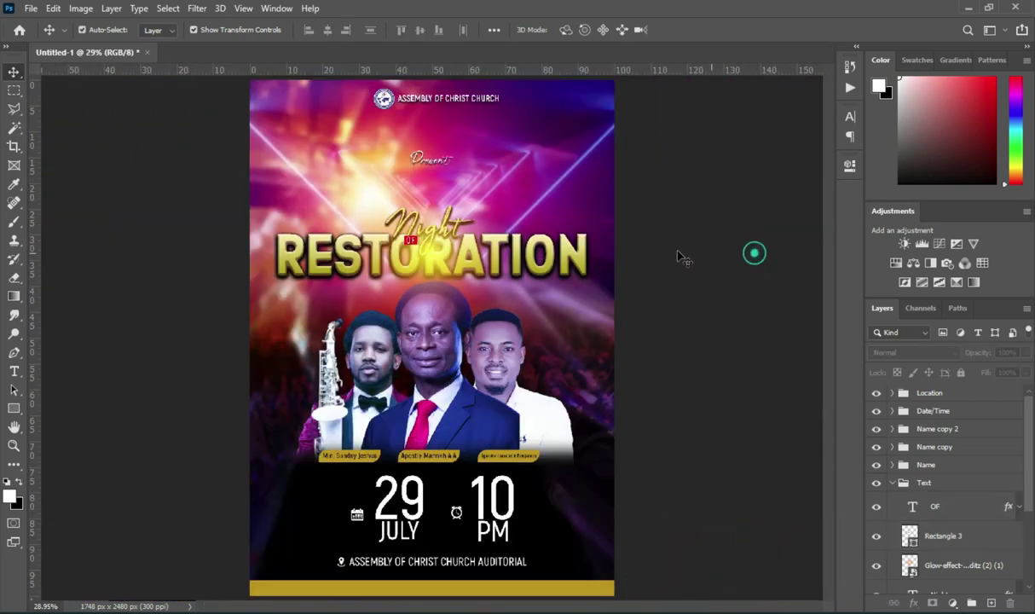
pyautogui.keyDown('alt'); pyautogui.scroll(-2, 512, 245); pyautogui.keyUp('alt')
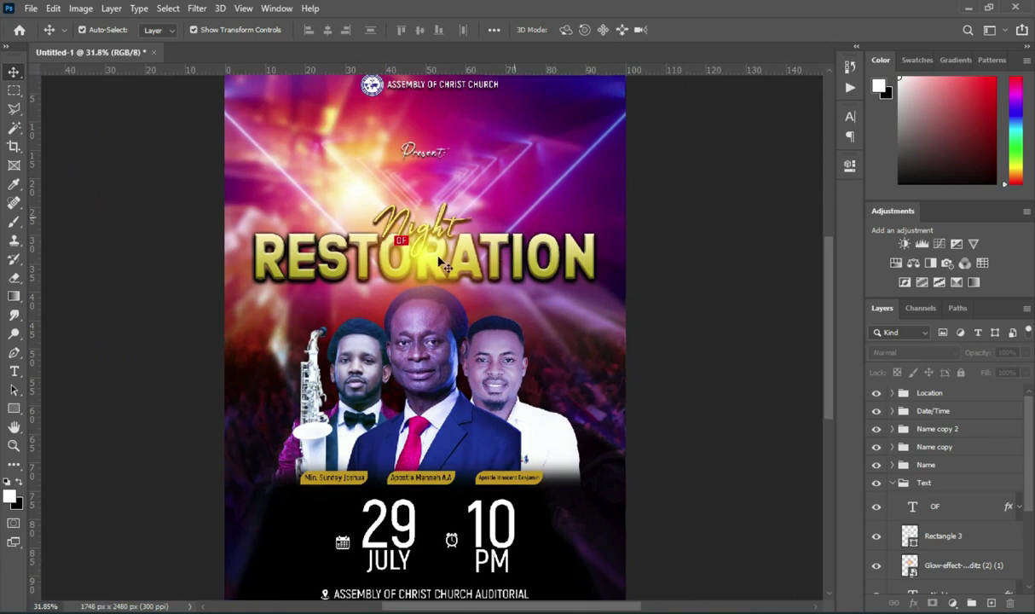